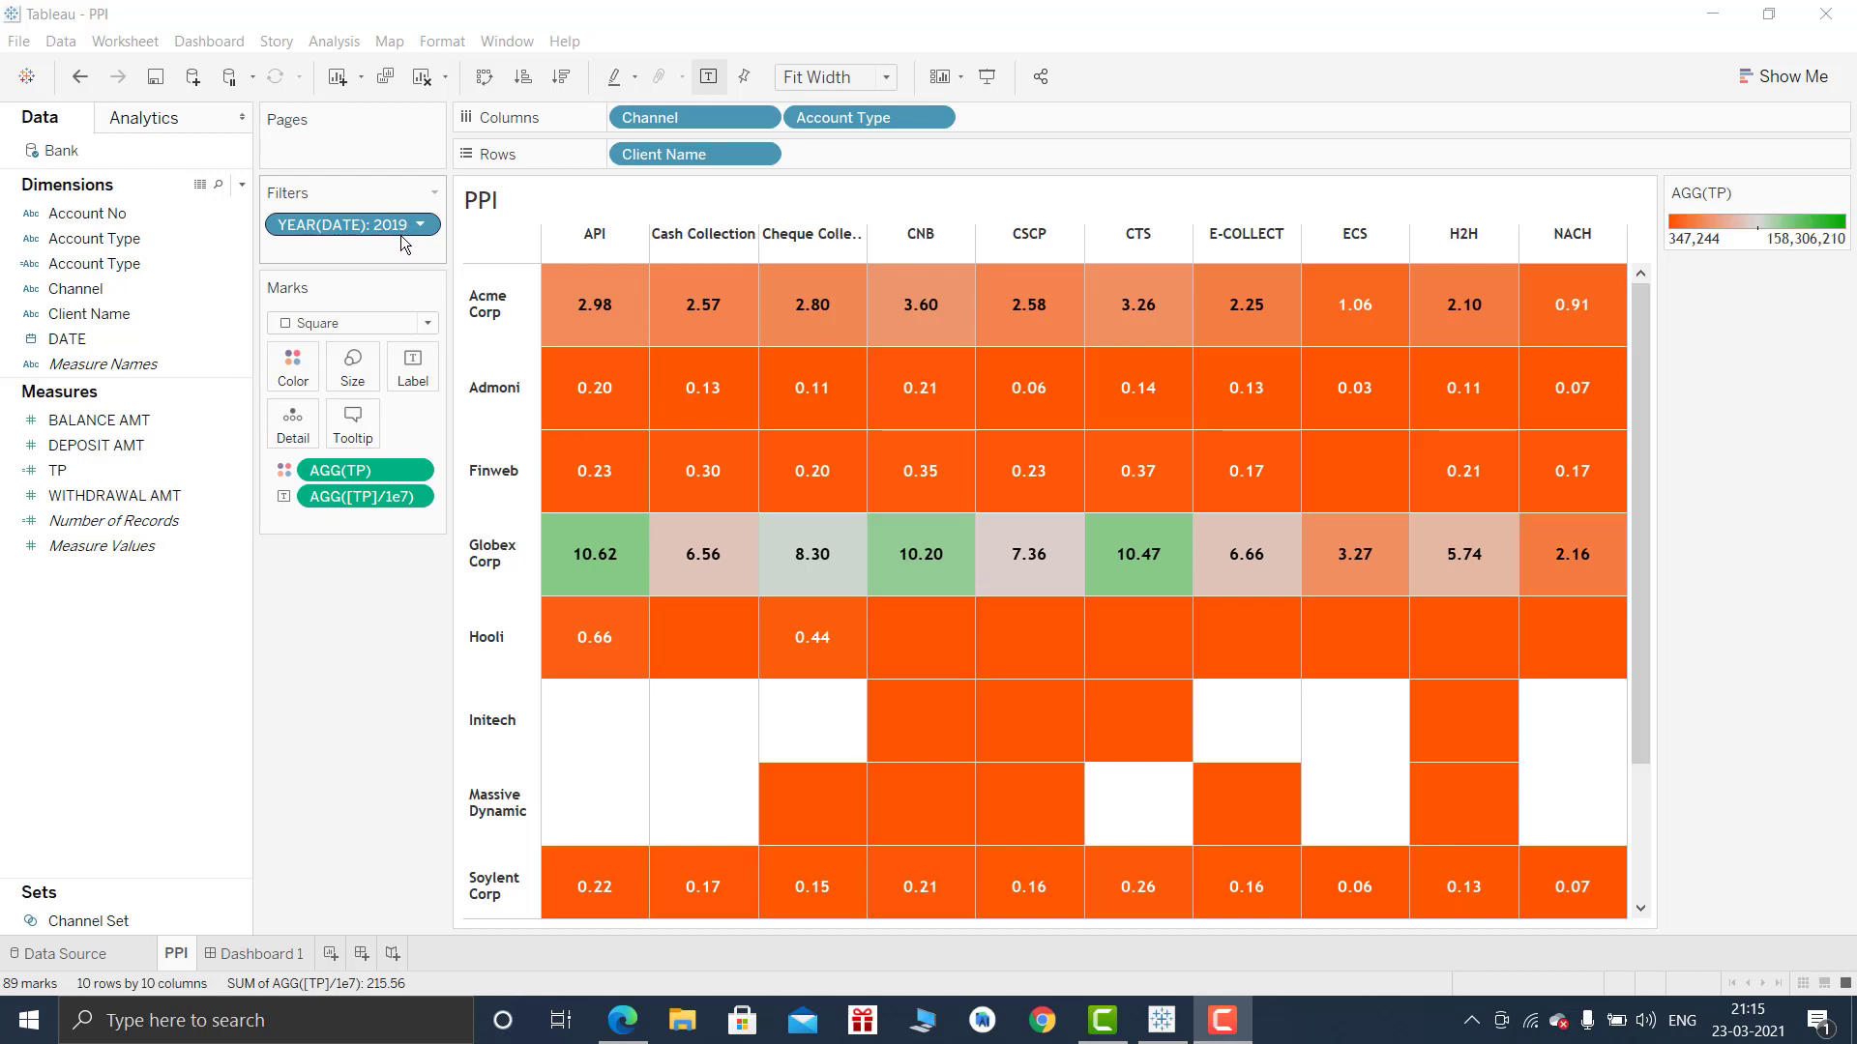
Add a new worksheet and start a calculated field named MaxDate.
mouse_move(597, 327)
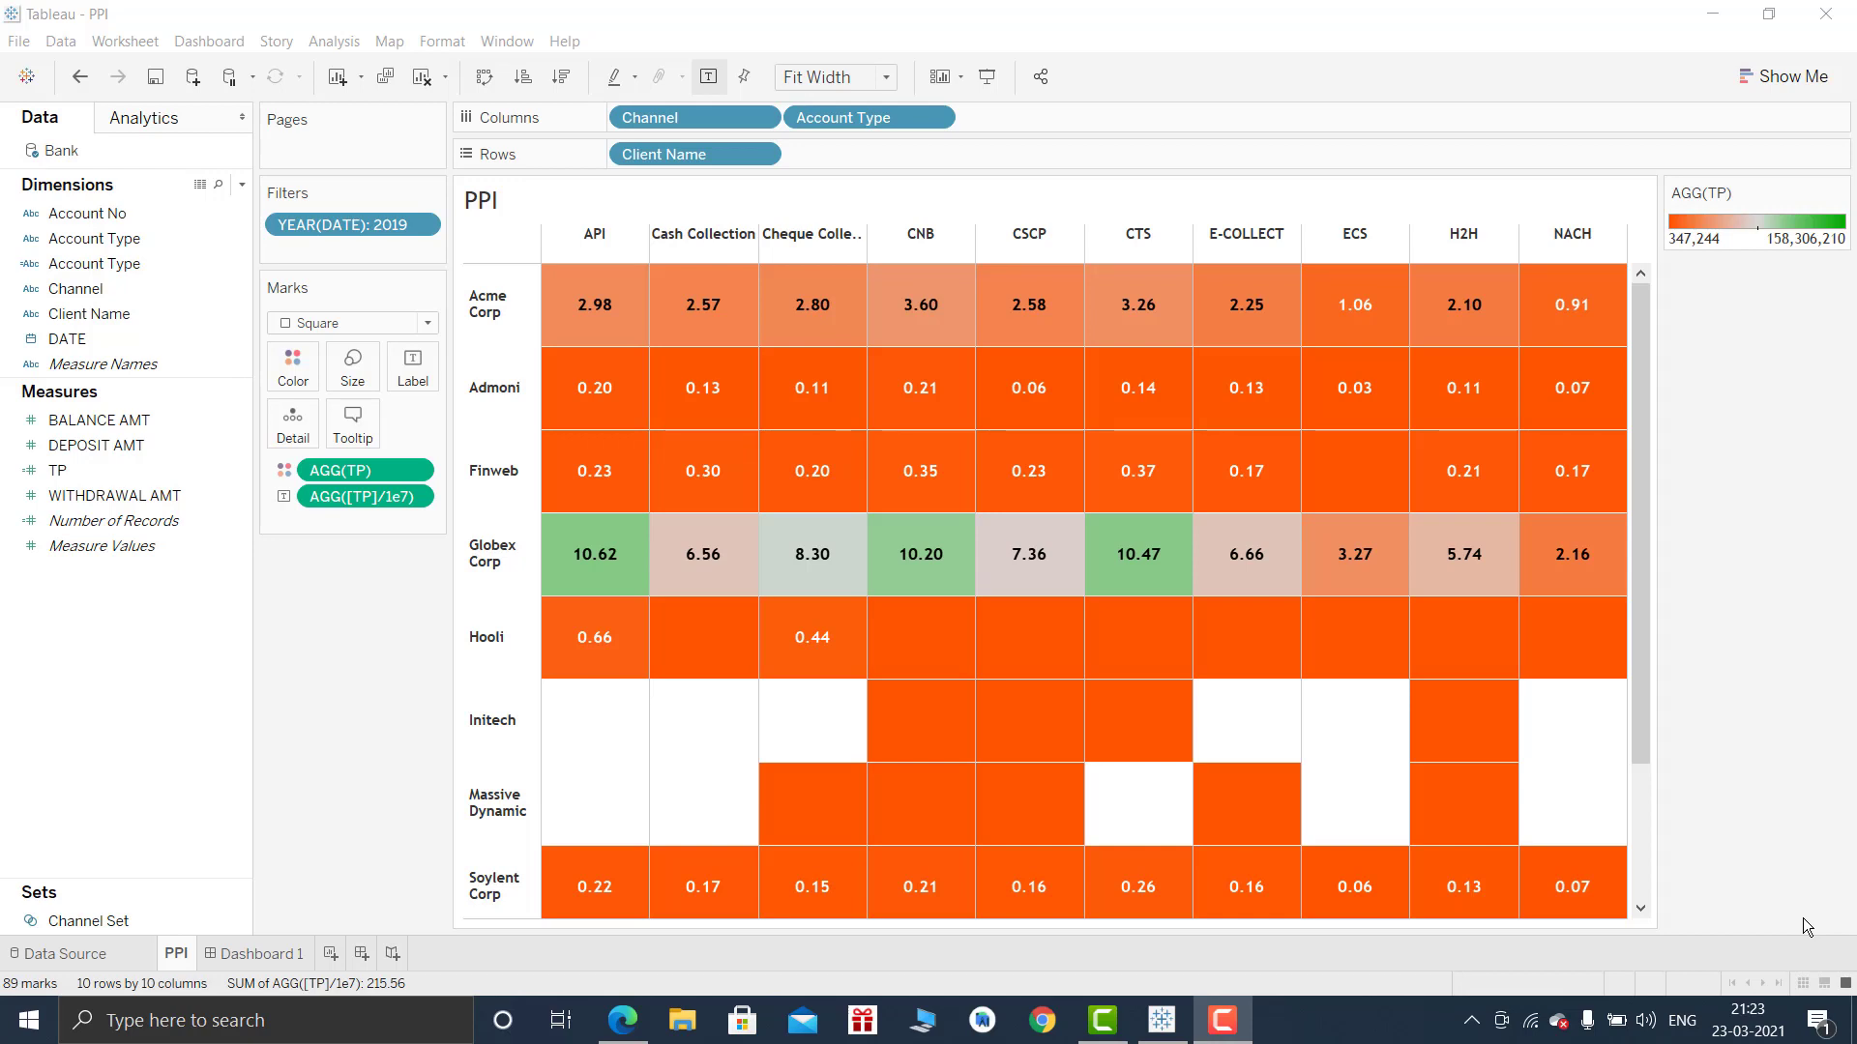
left_click(326, 955)
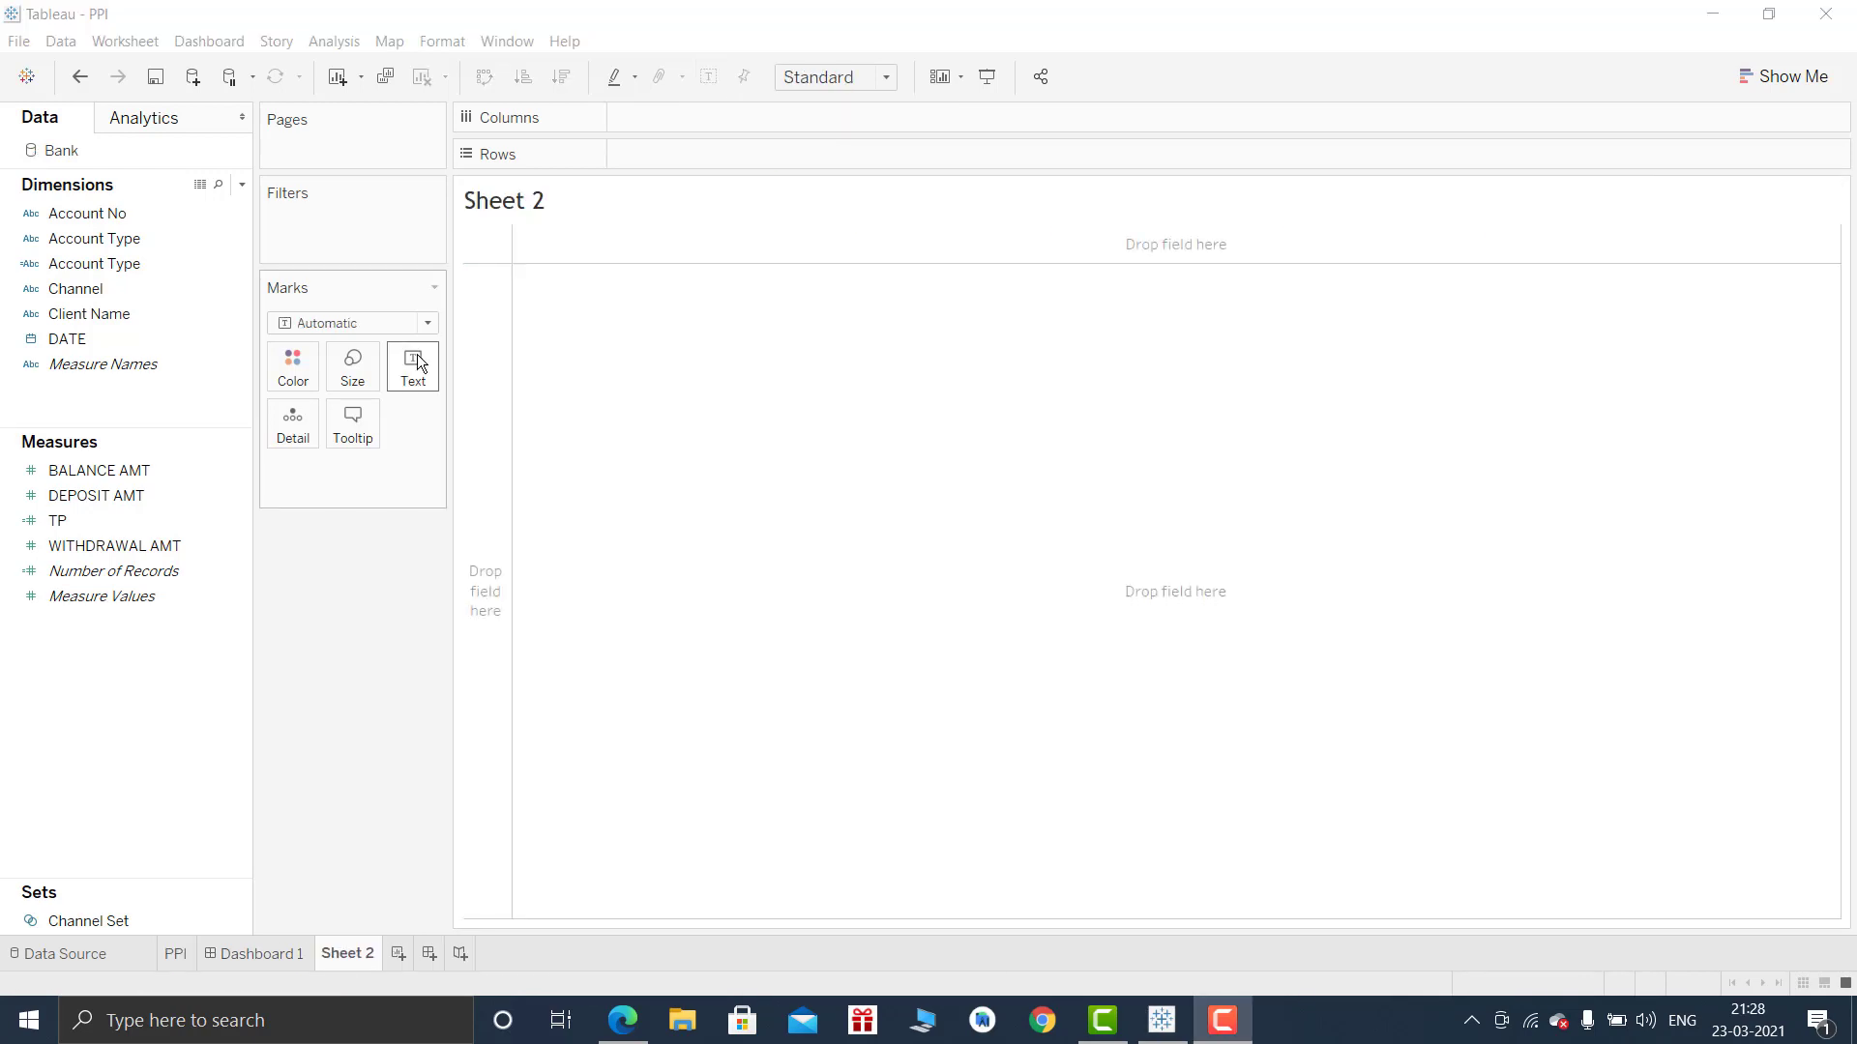
left_click(242, 189)
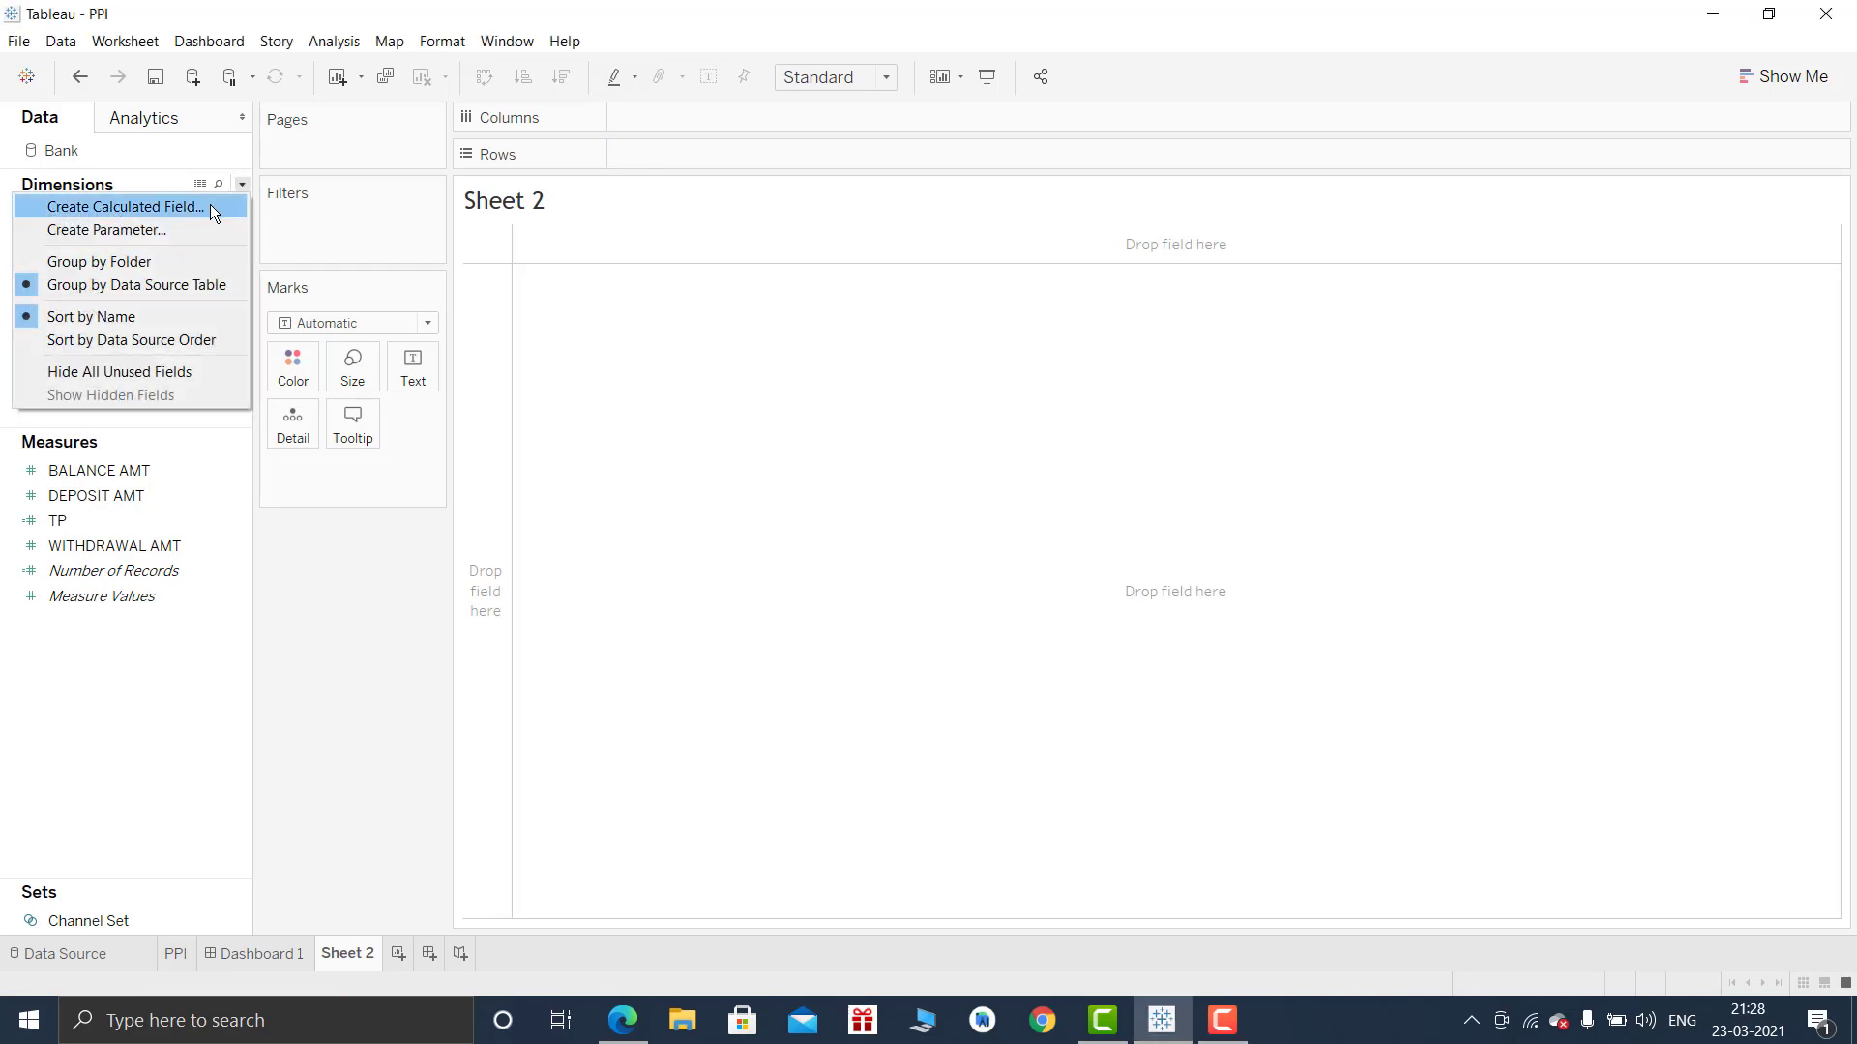
left_click(210, 205)
type("MaxDate")
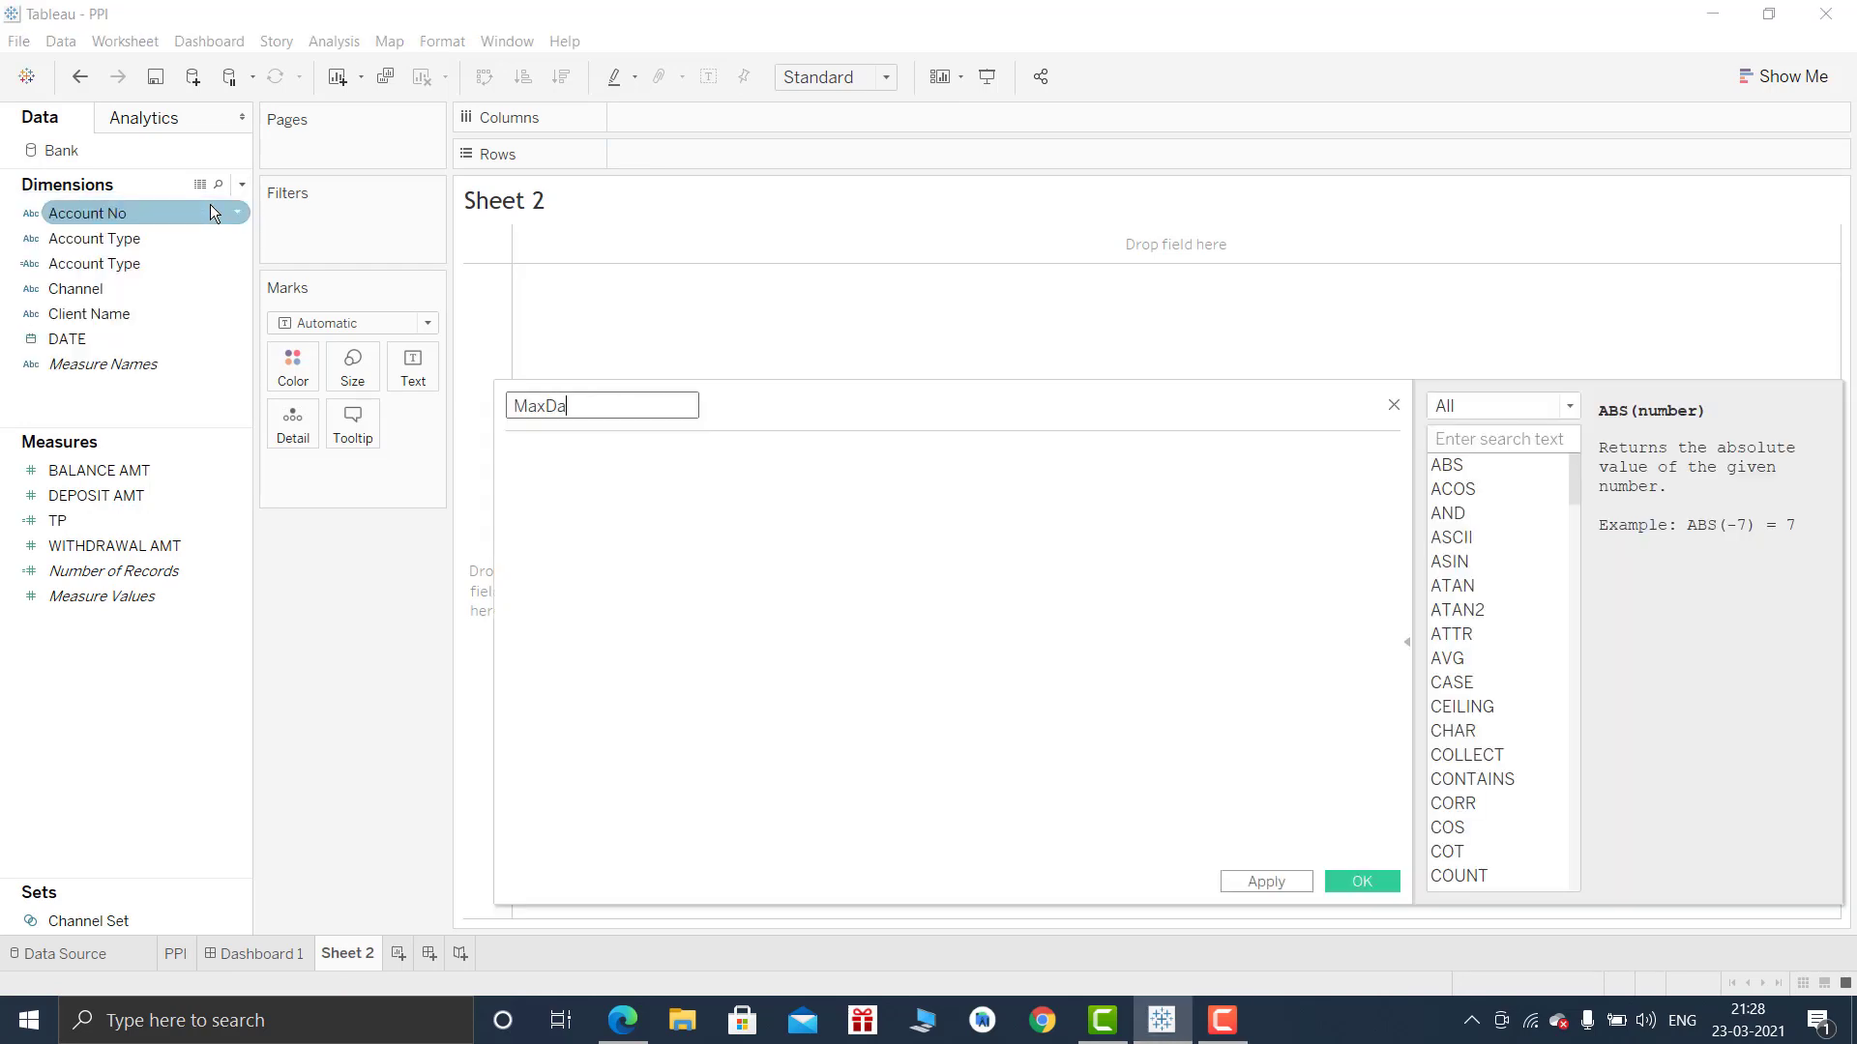
Define MaxDate with the formula {MAX([DATE])} and save the calculated field.
key("Tab")
type("max")
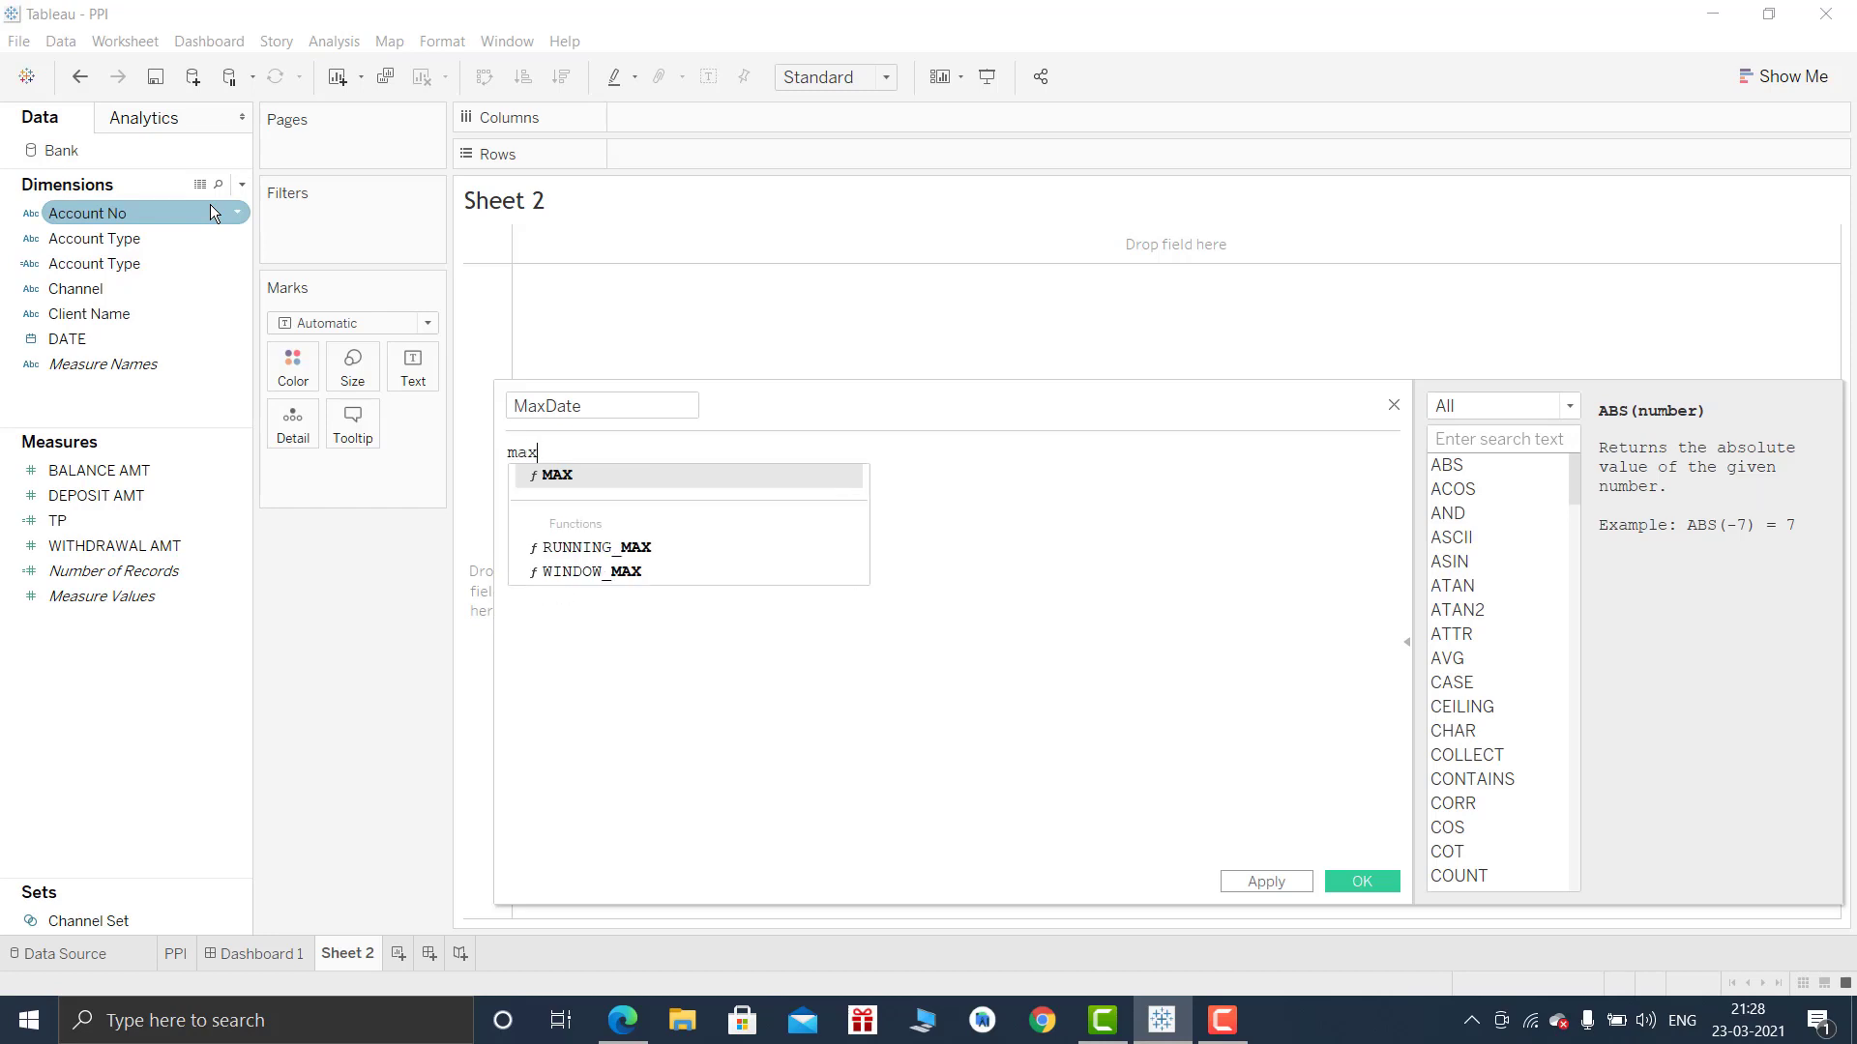
key("Return")
type("date")
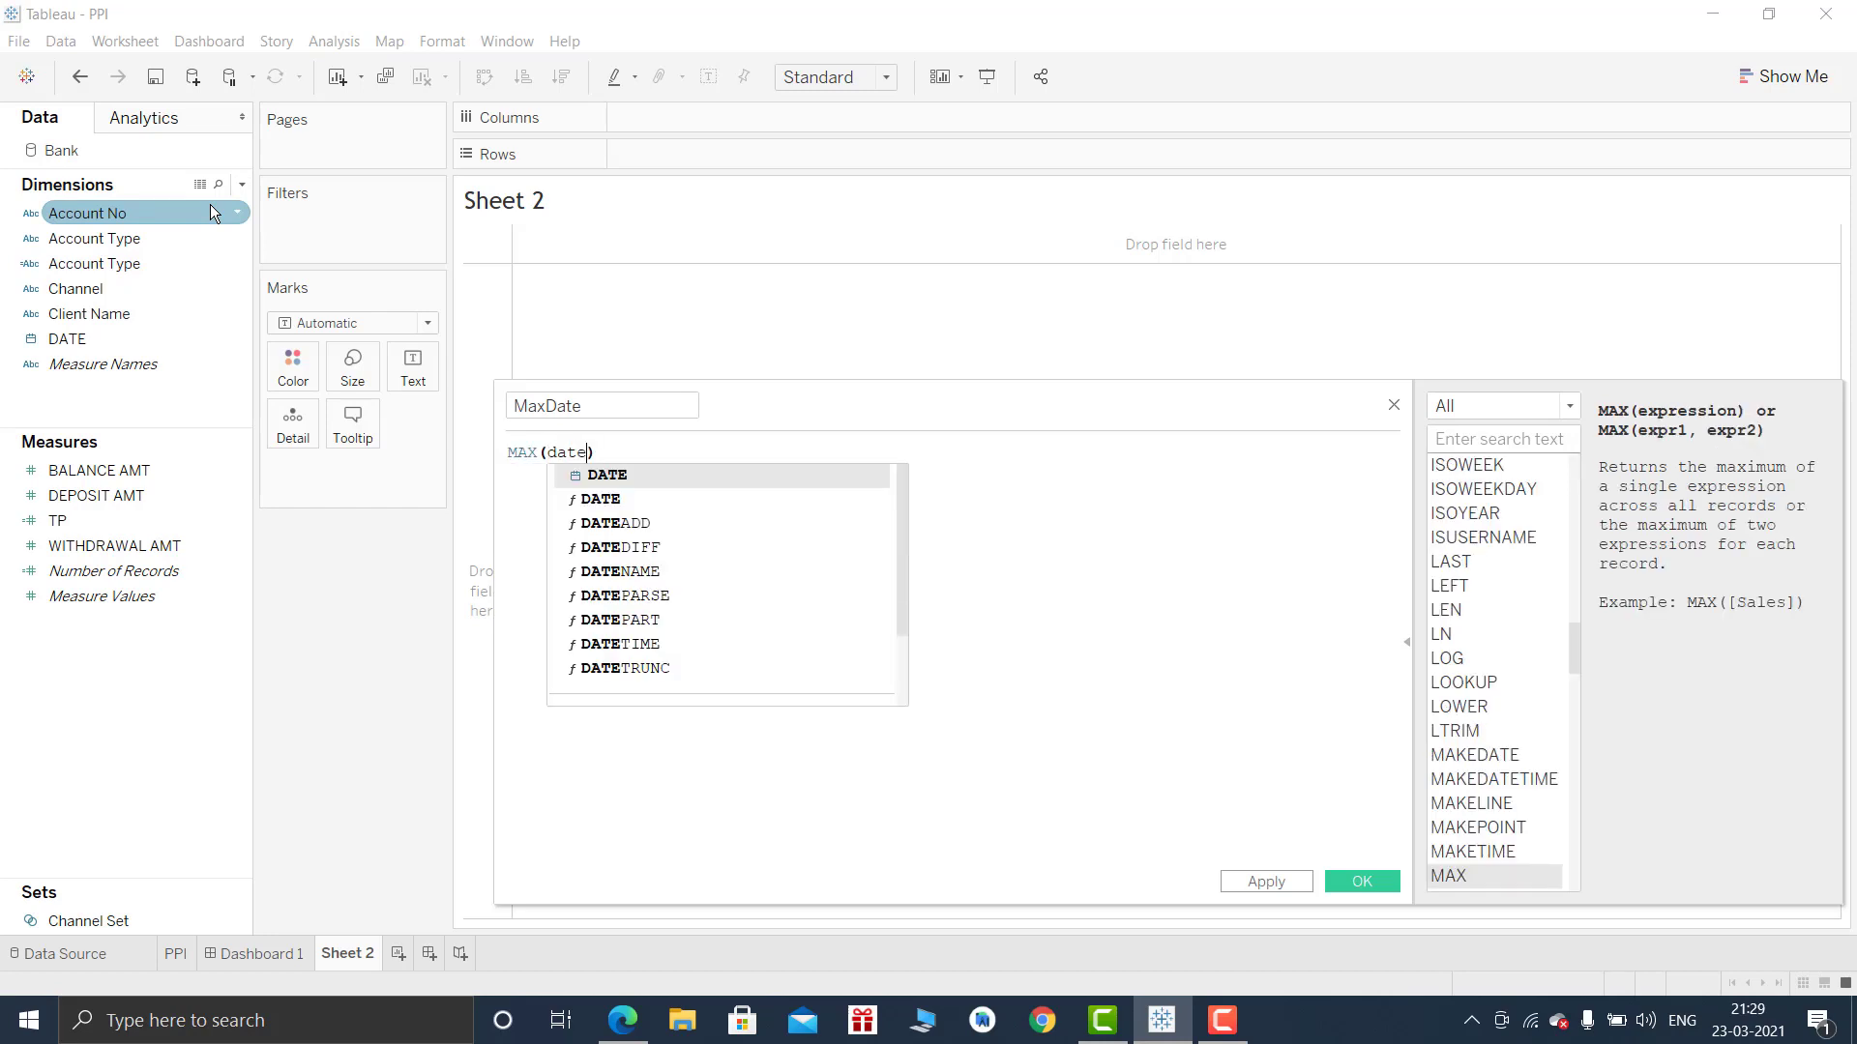
key("Return")
type(")")
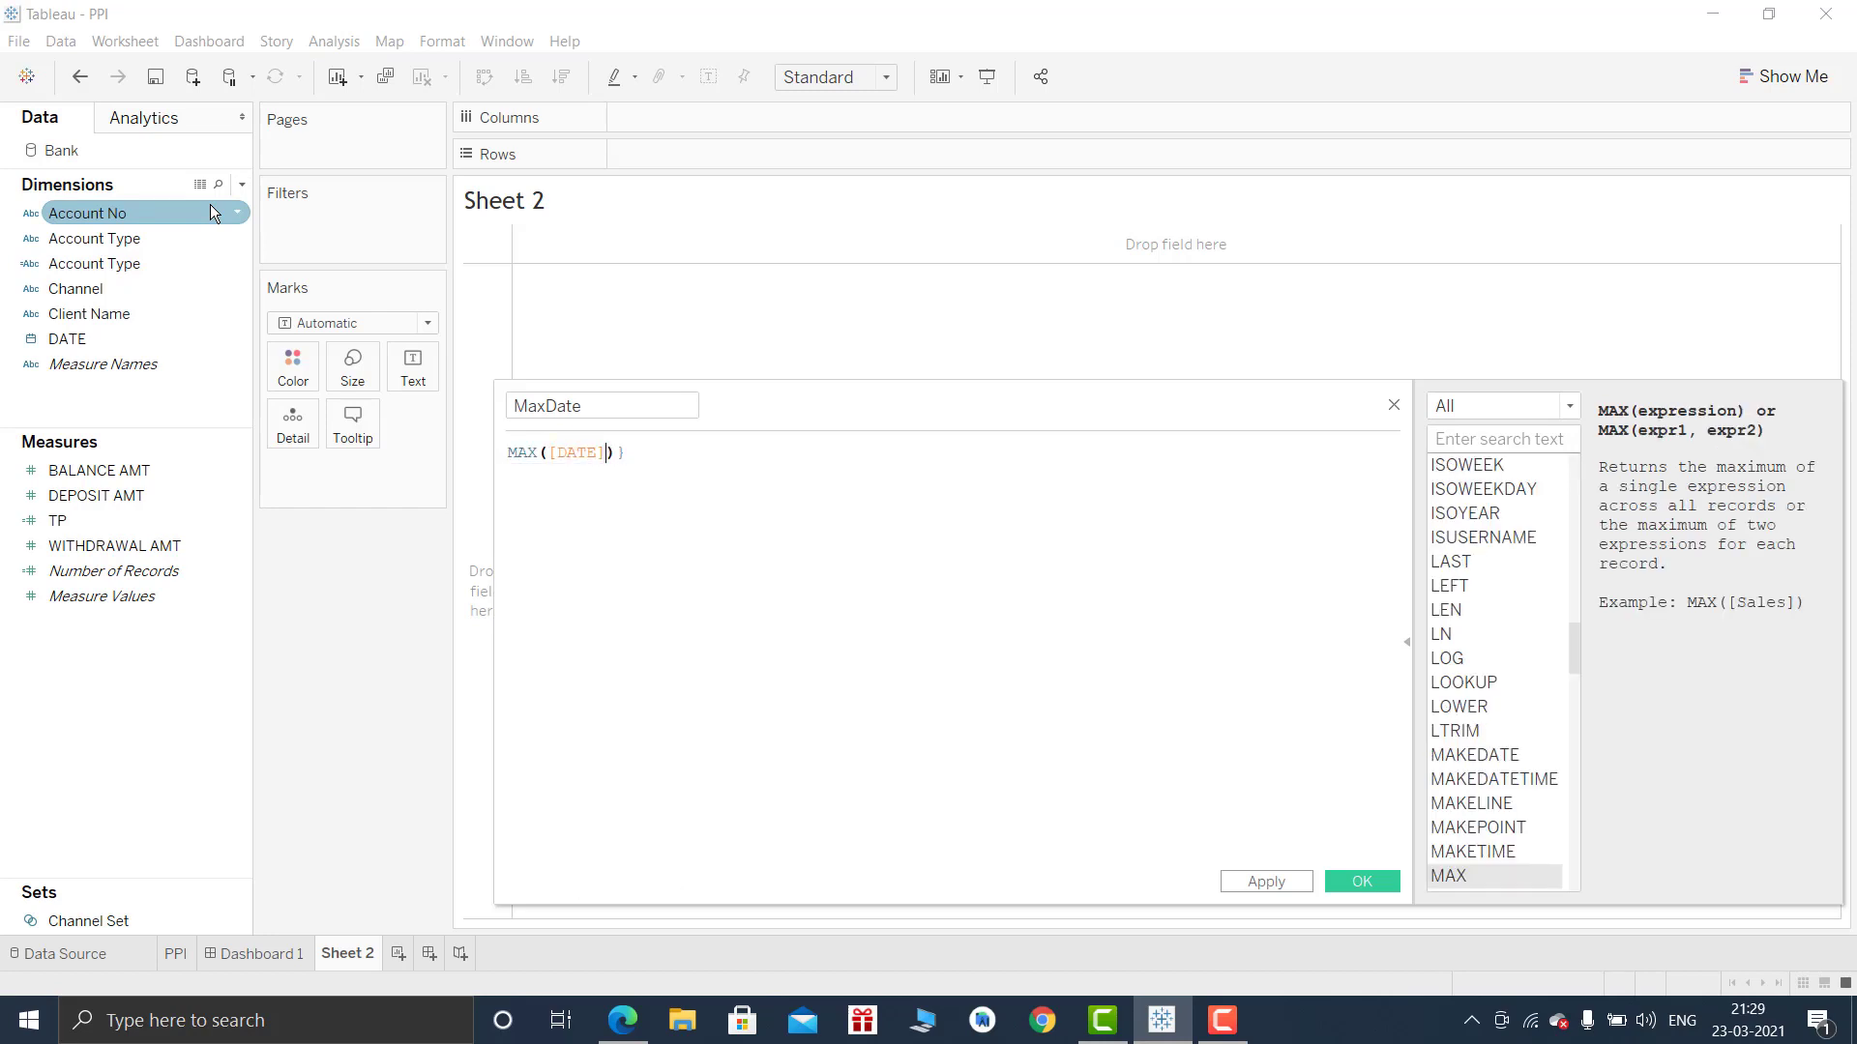
key("Home")
type("{")
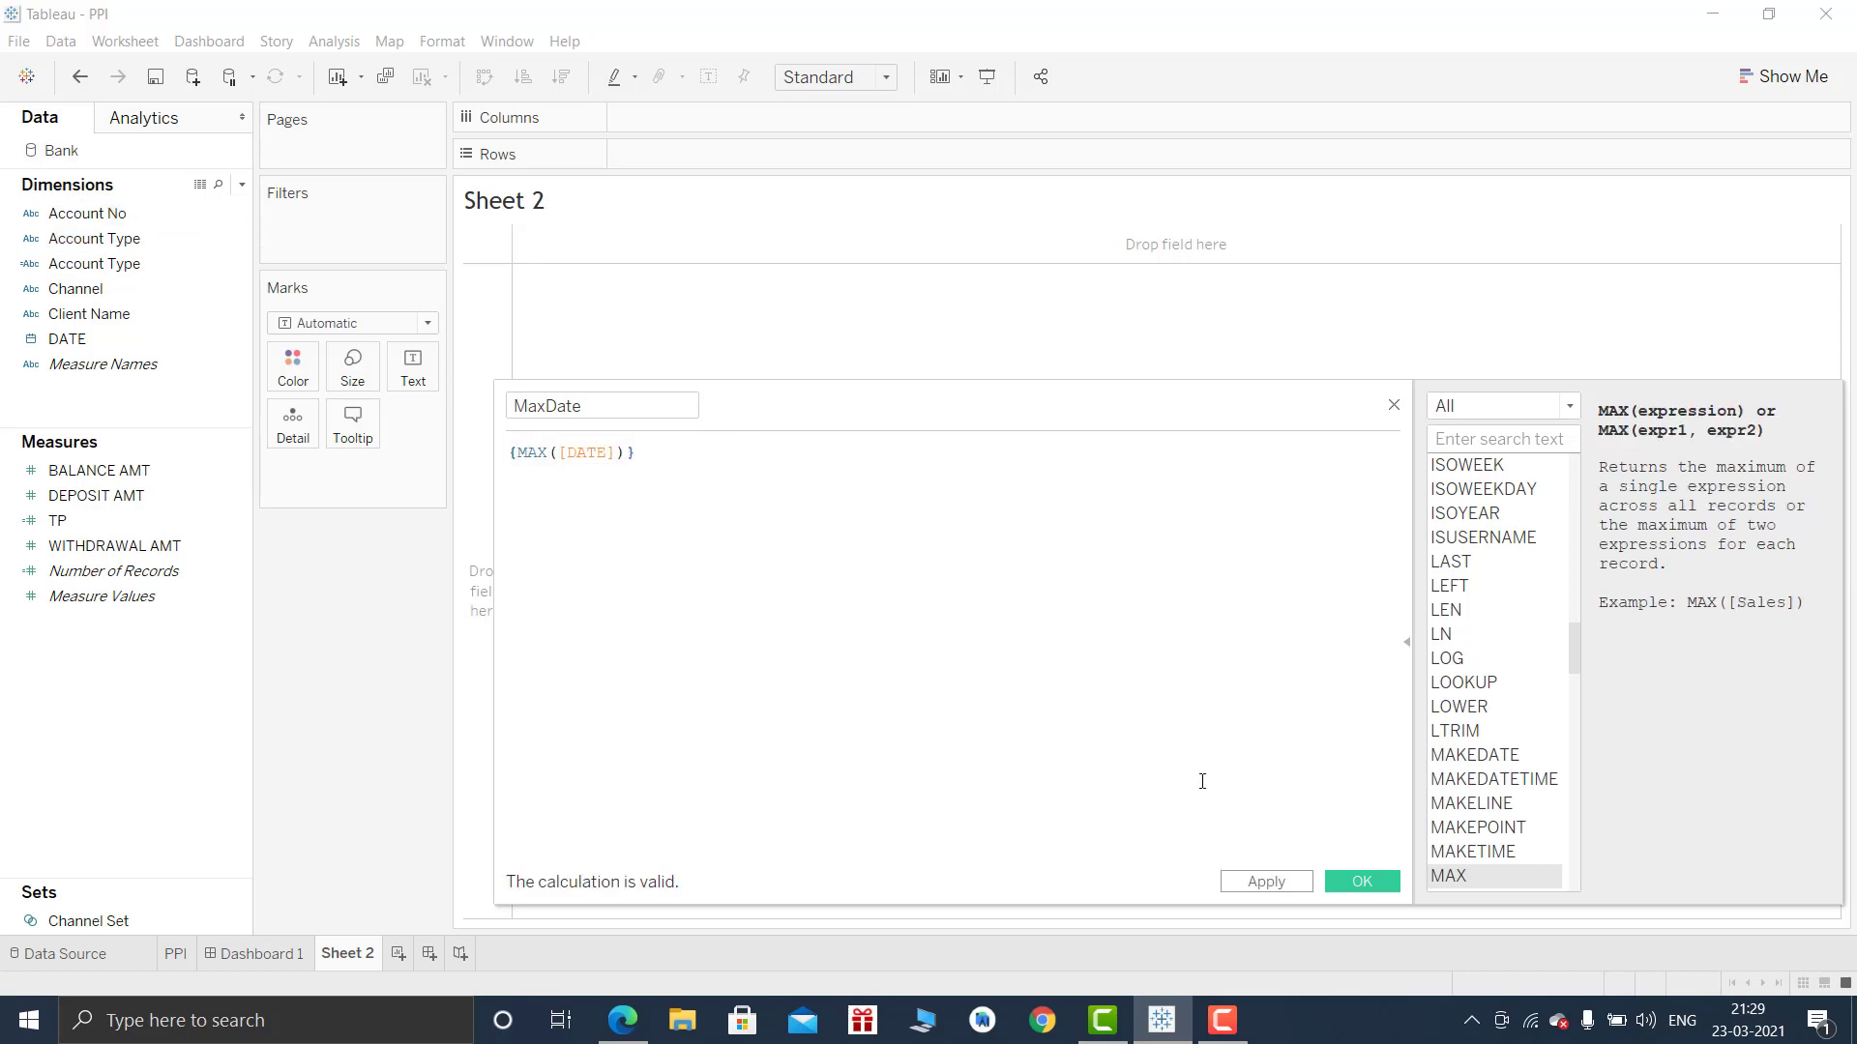
left_click(1370, 878)
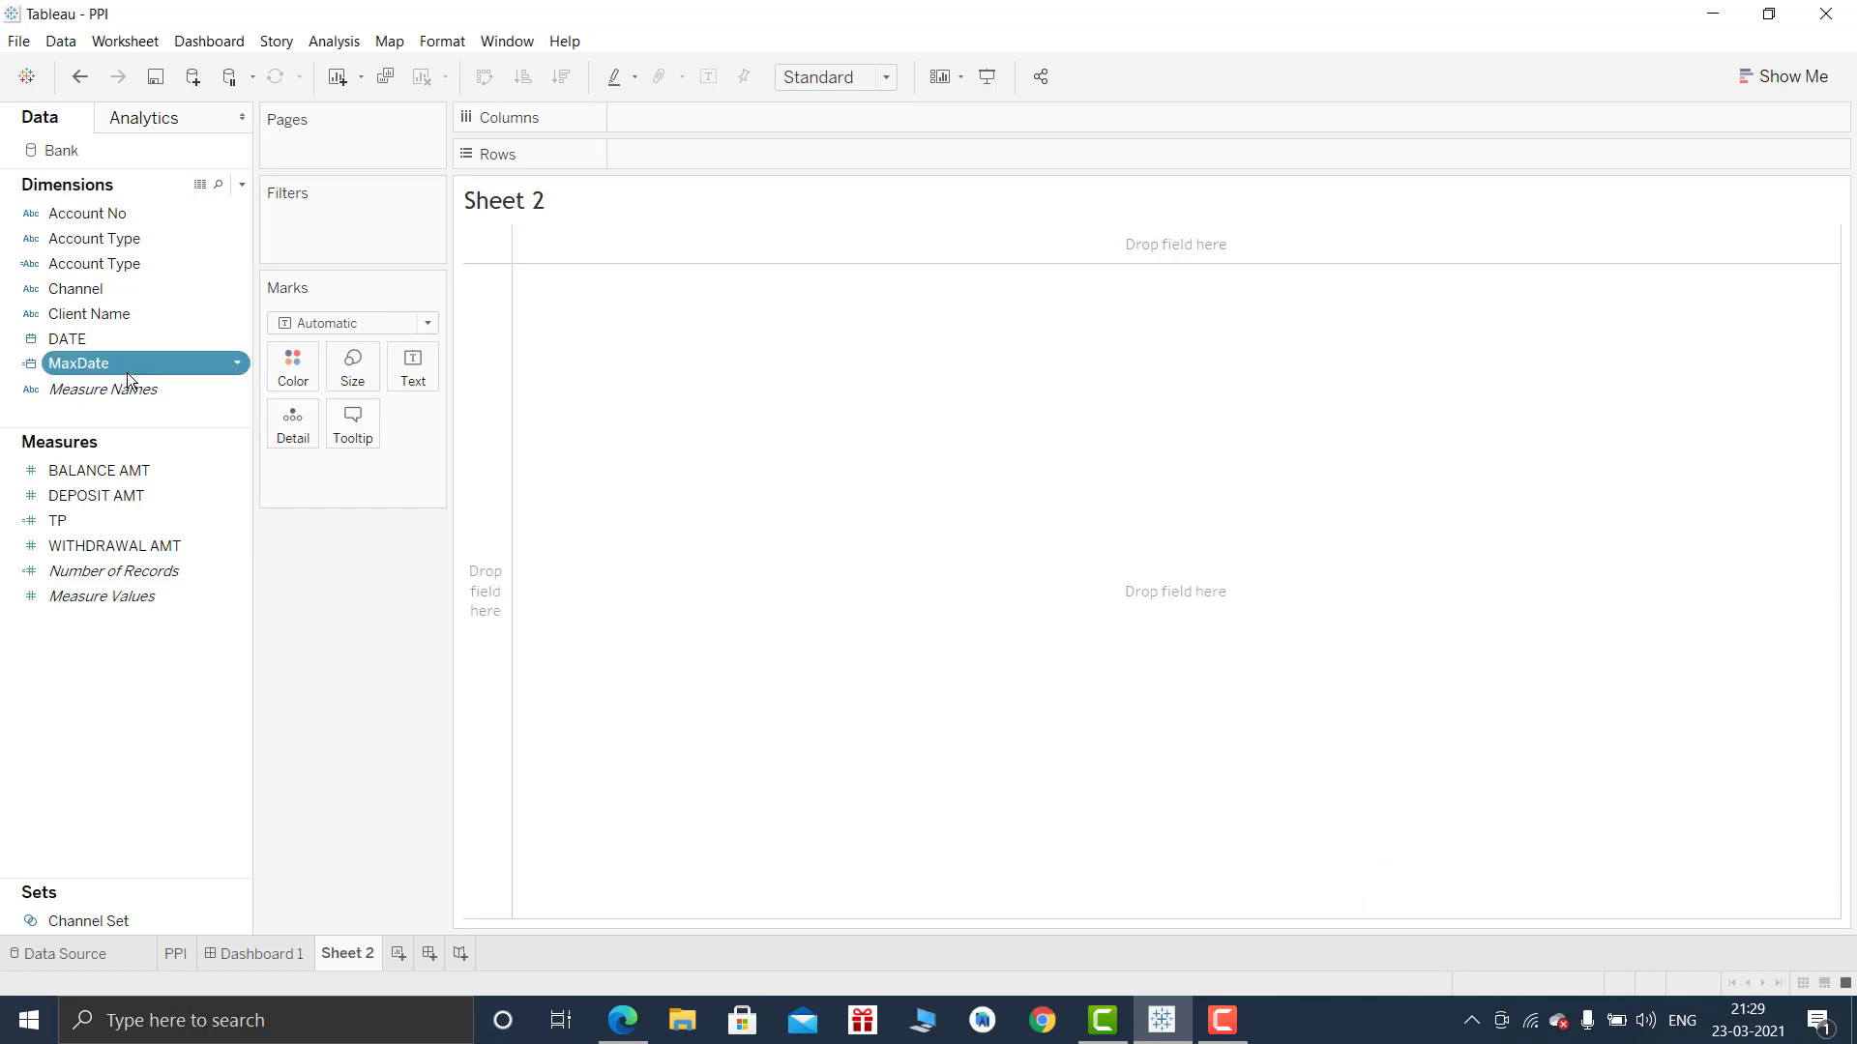
Show MaxDate as a text mark on the sheet, set to its exact date.
left_click_drag(126, 373, 419, 390)
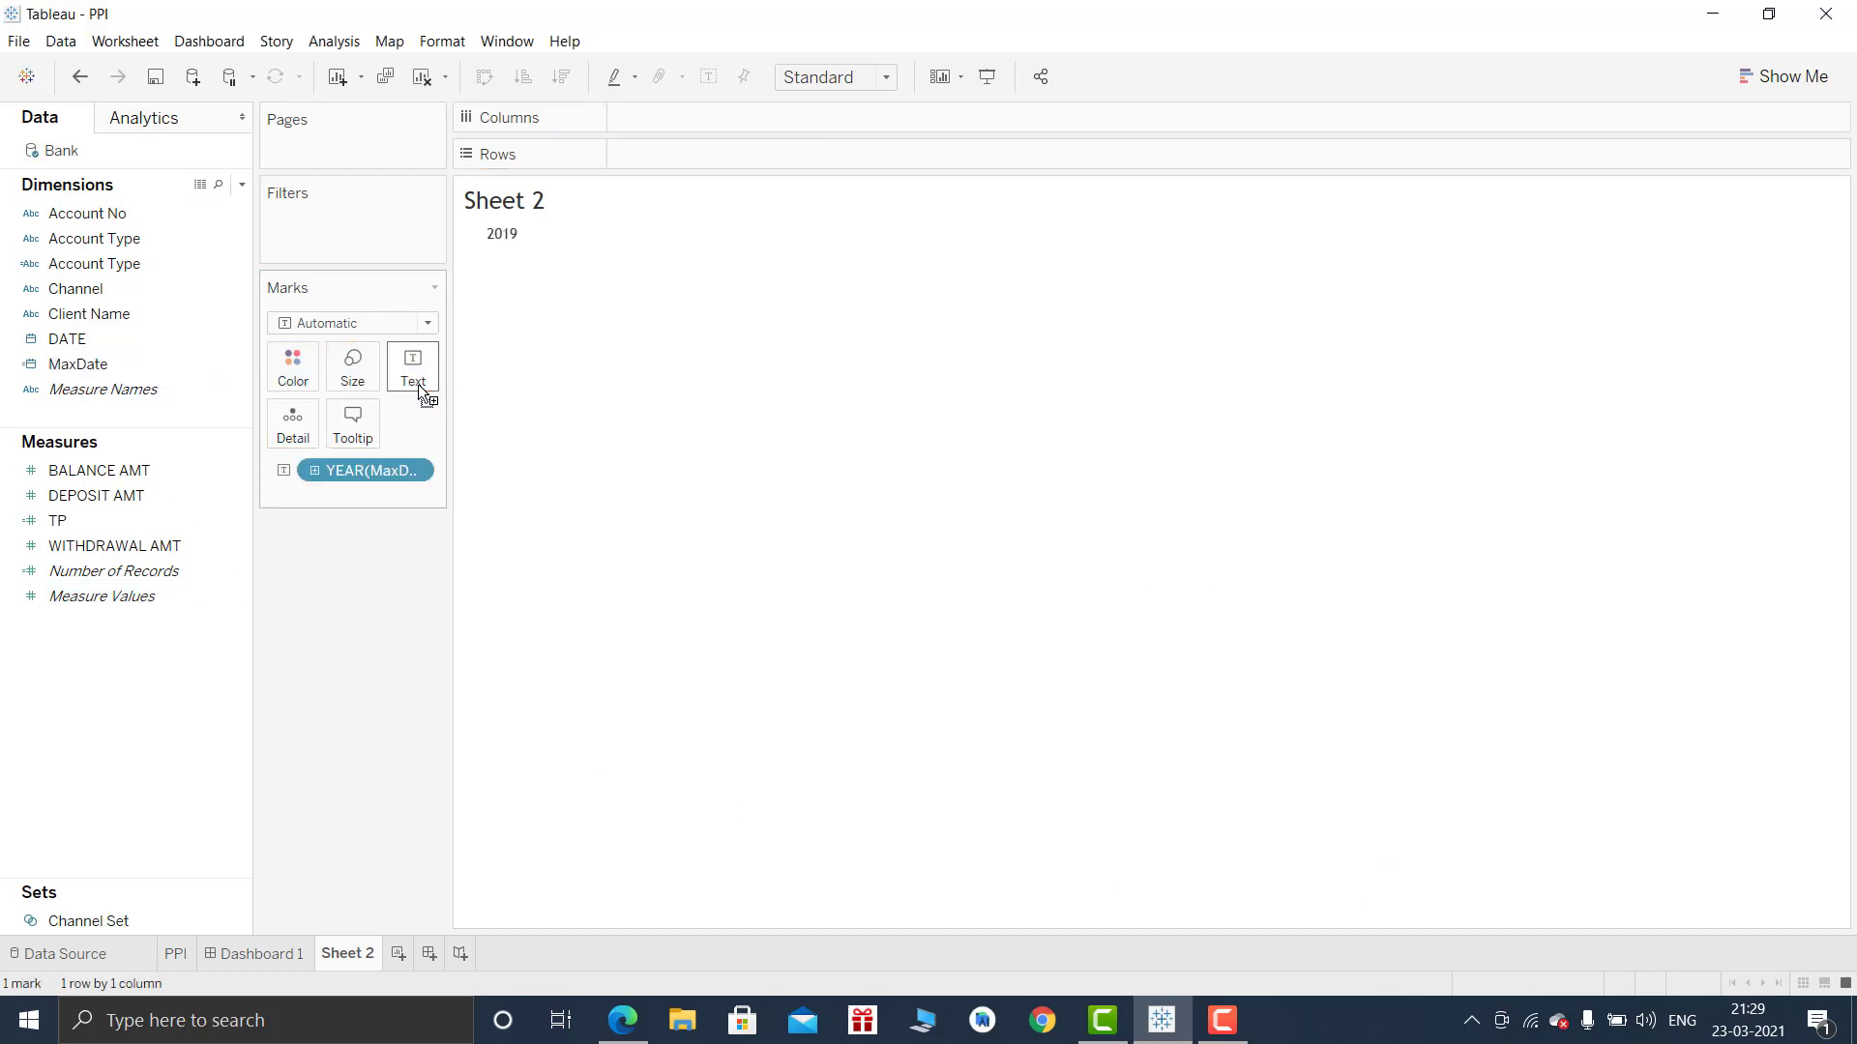
right_click(381, 476)
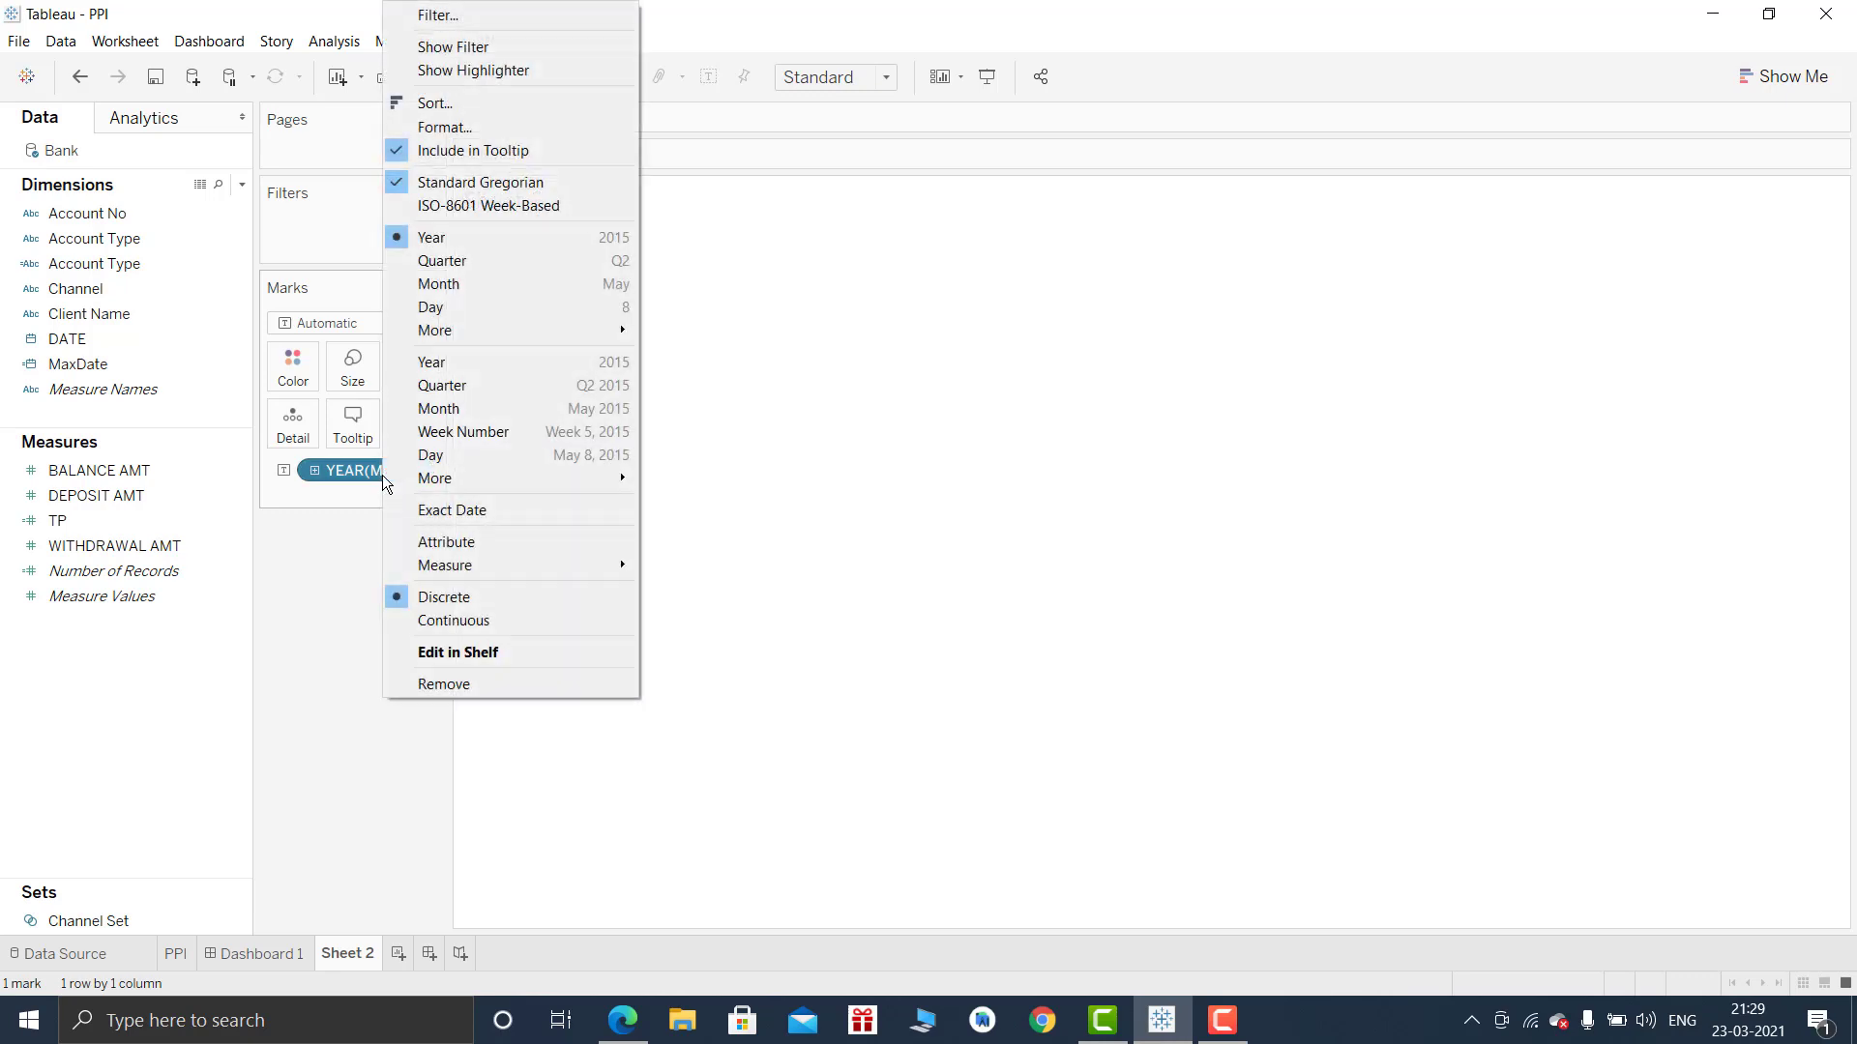
left_click(510, 508)
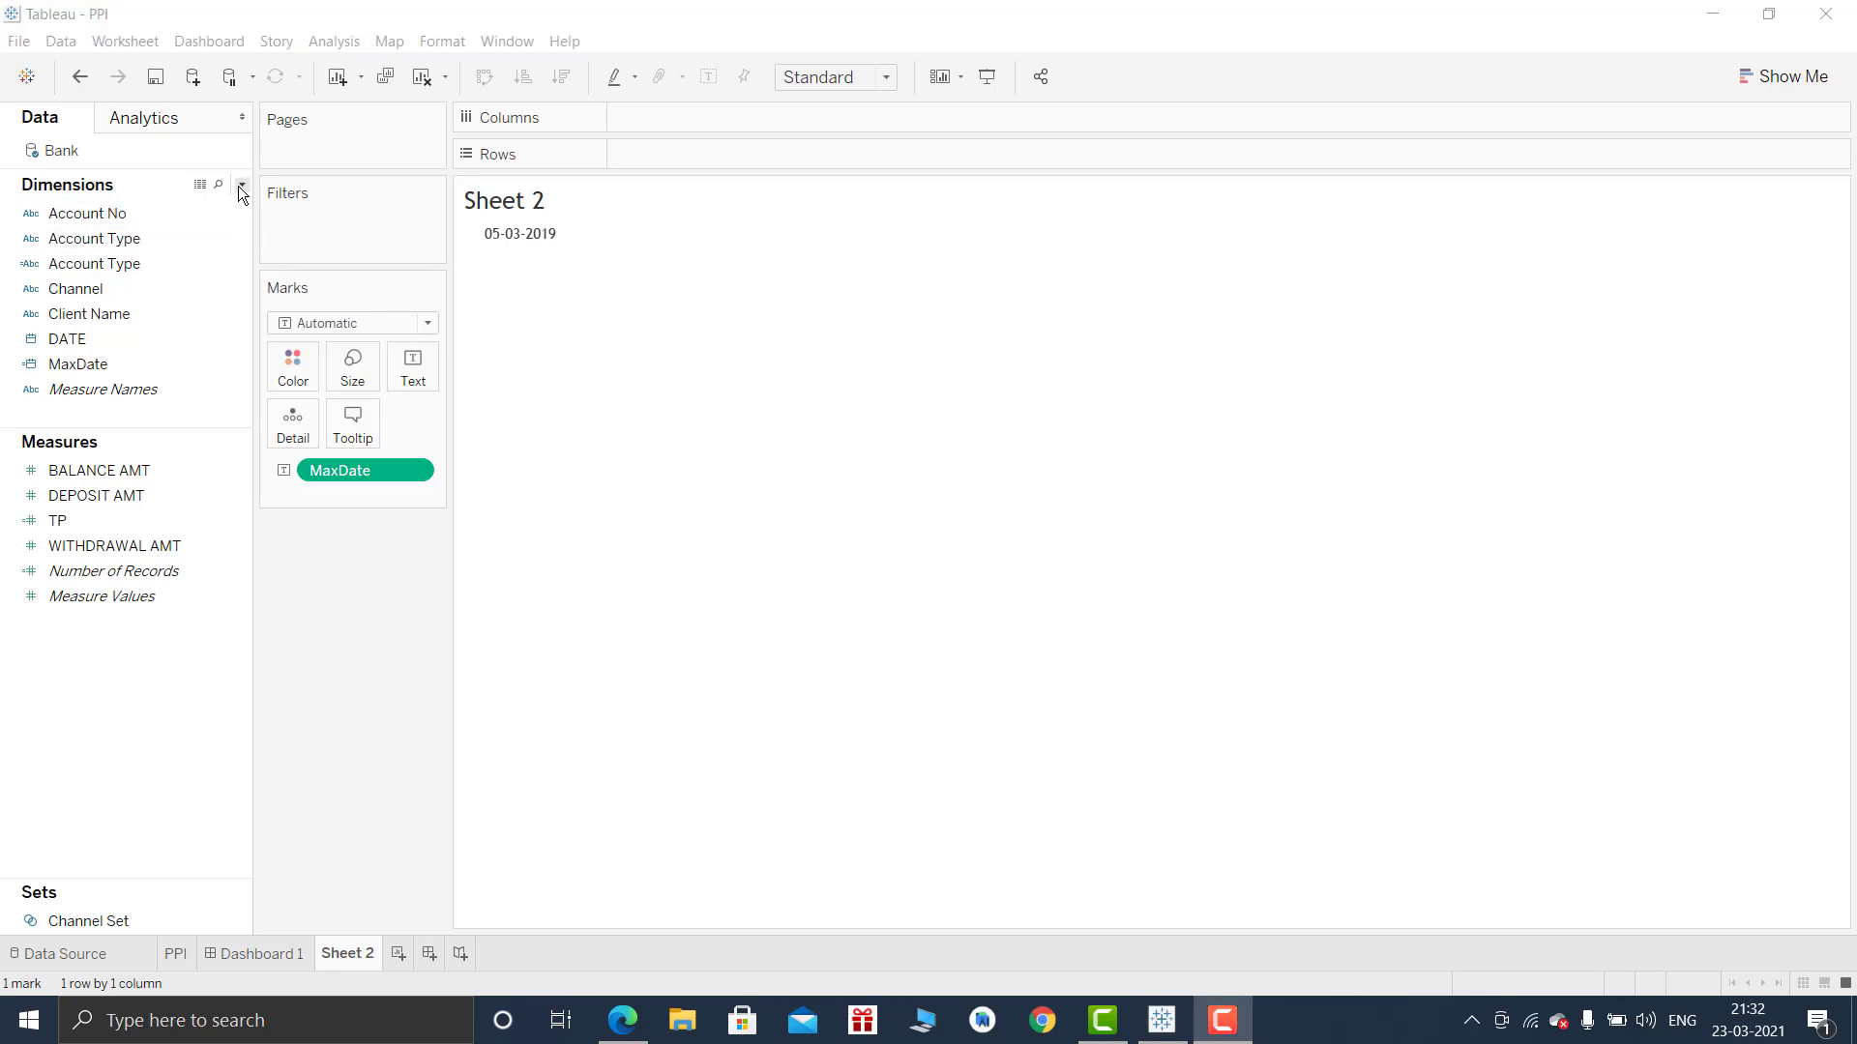
Start another calculated field named First Day Of Cur. Year.
left_click(238, 186)
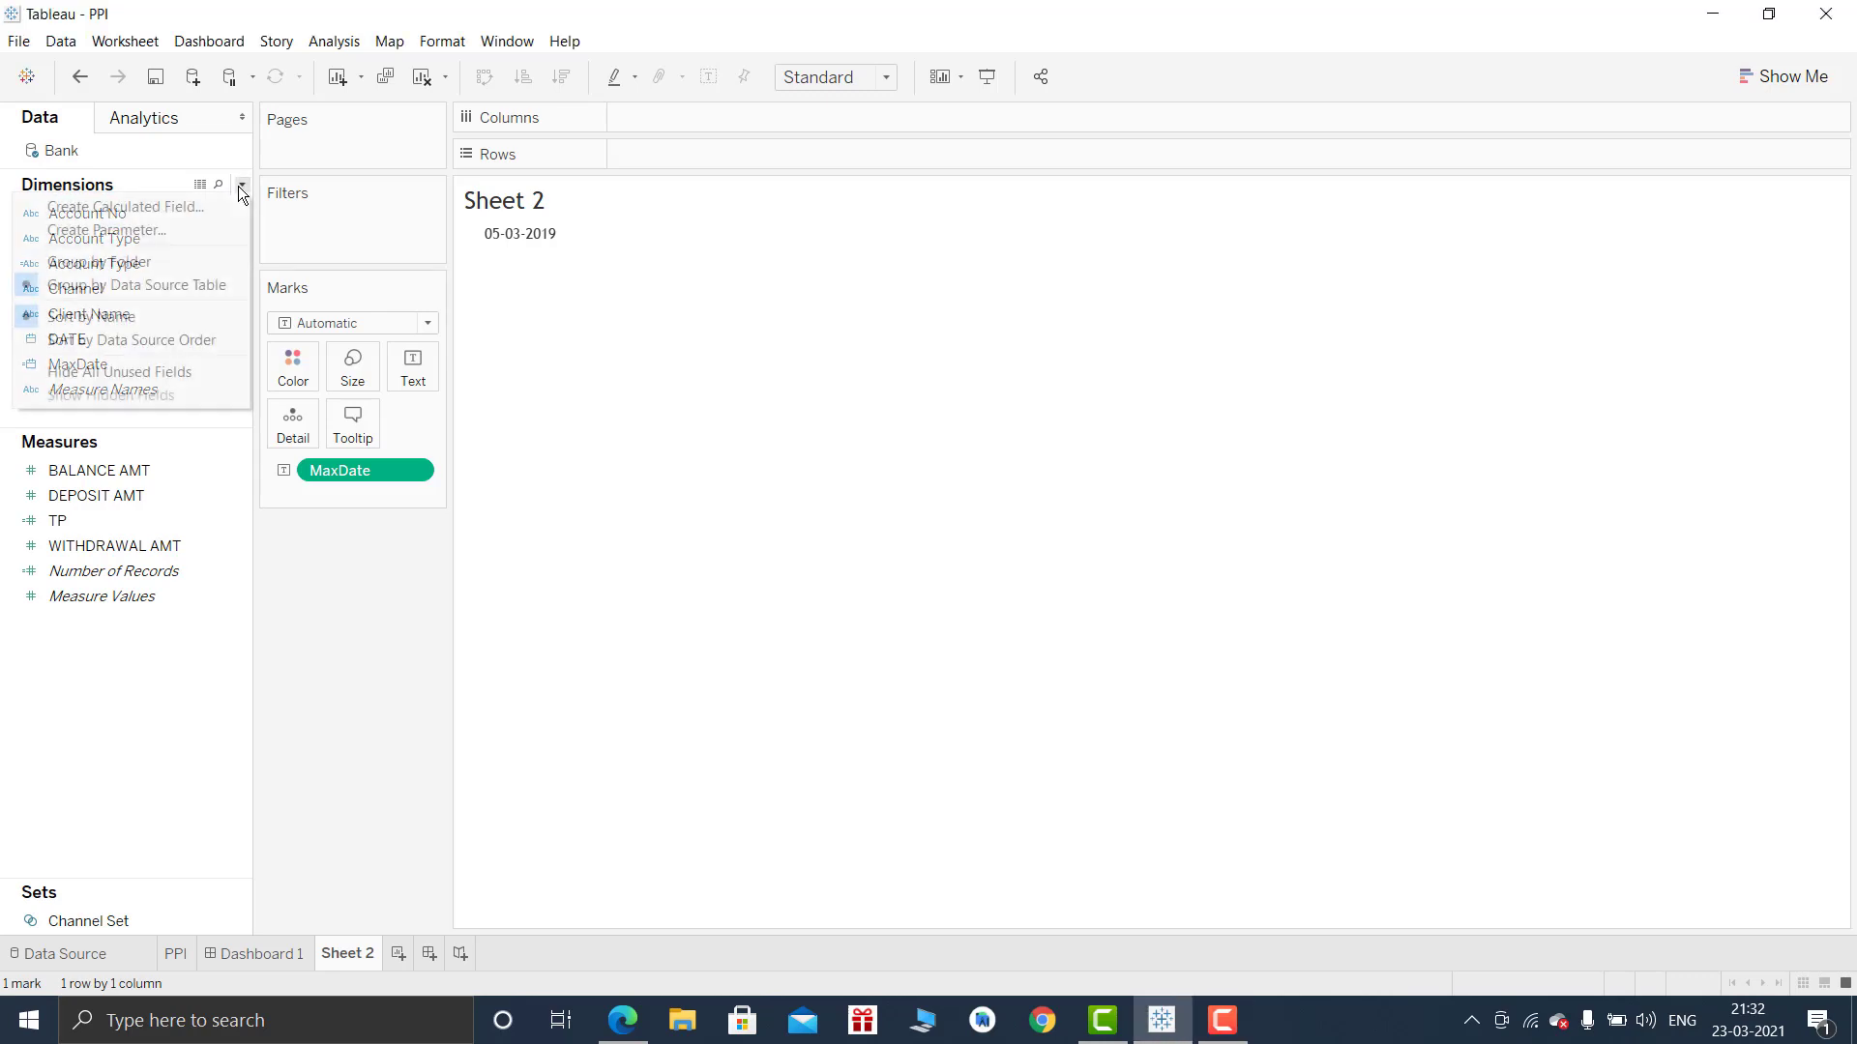
left_click(225, 200)
type("Fi")
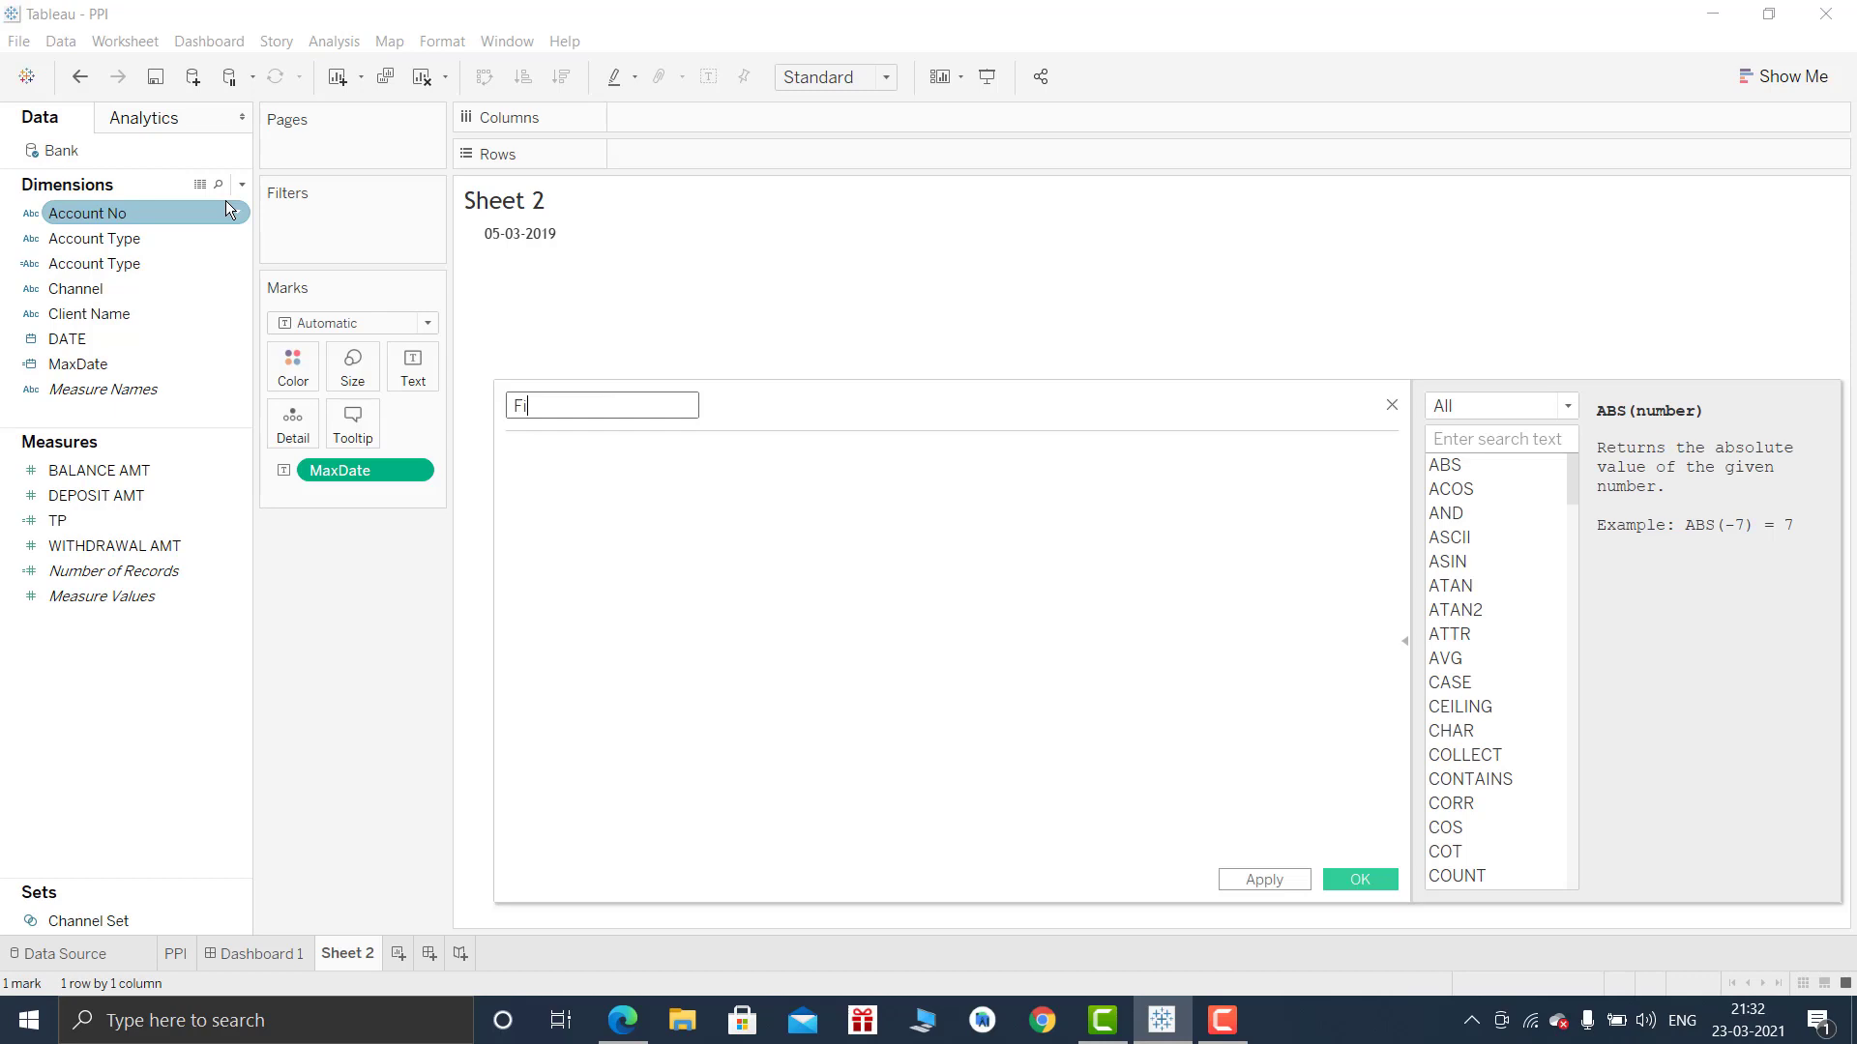
type("rst Day Of Cur. Year")
key("Tab")
Define the first-day field with DATETRUNC('year',[MaxDate]) and save it.
type("d")
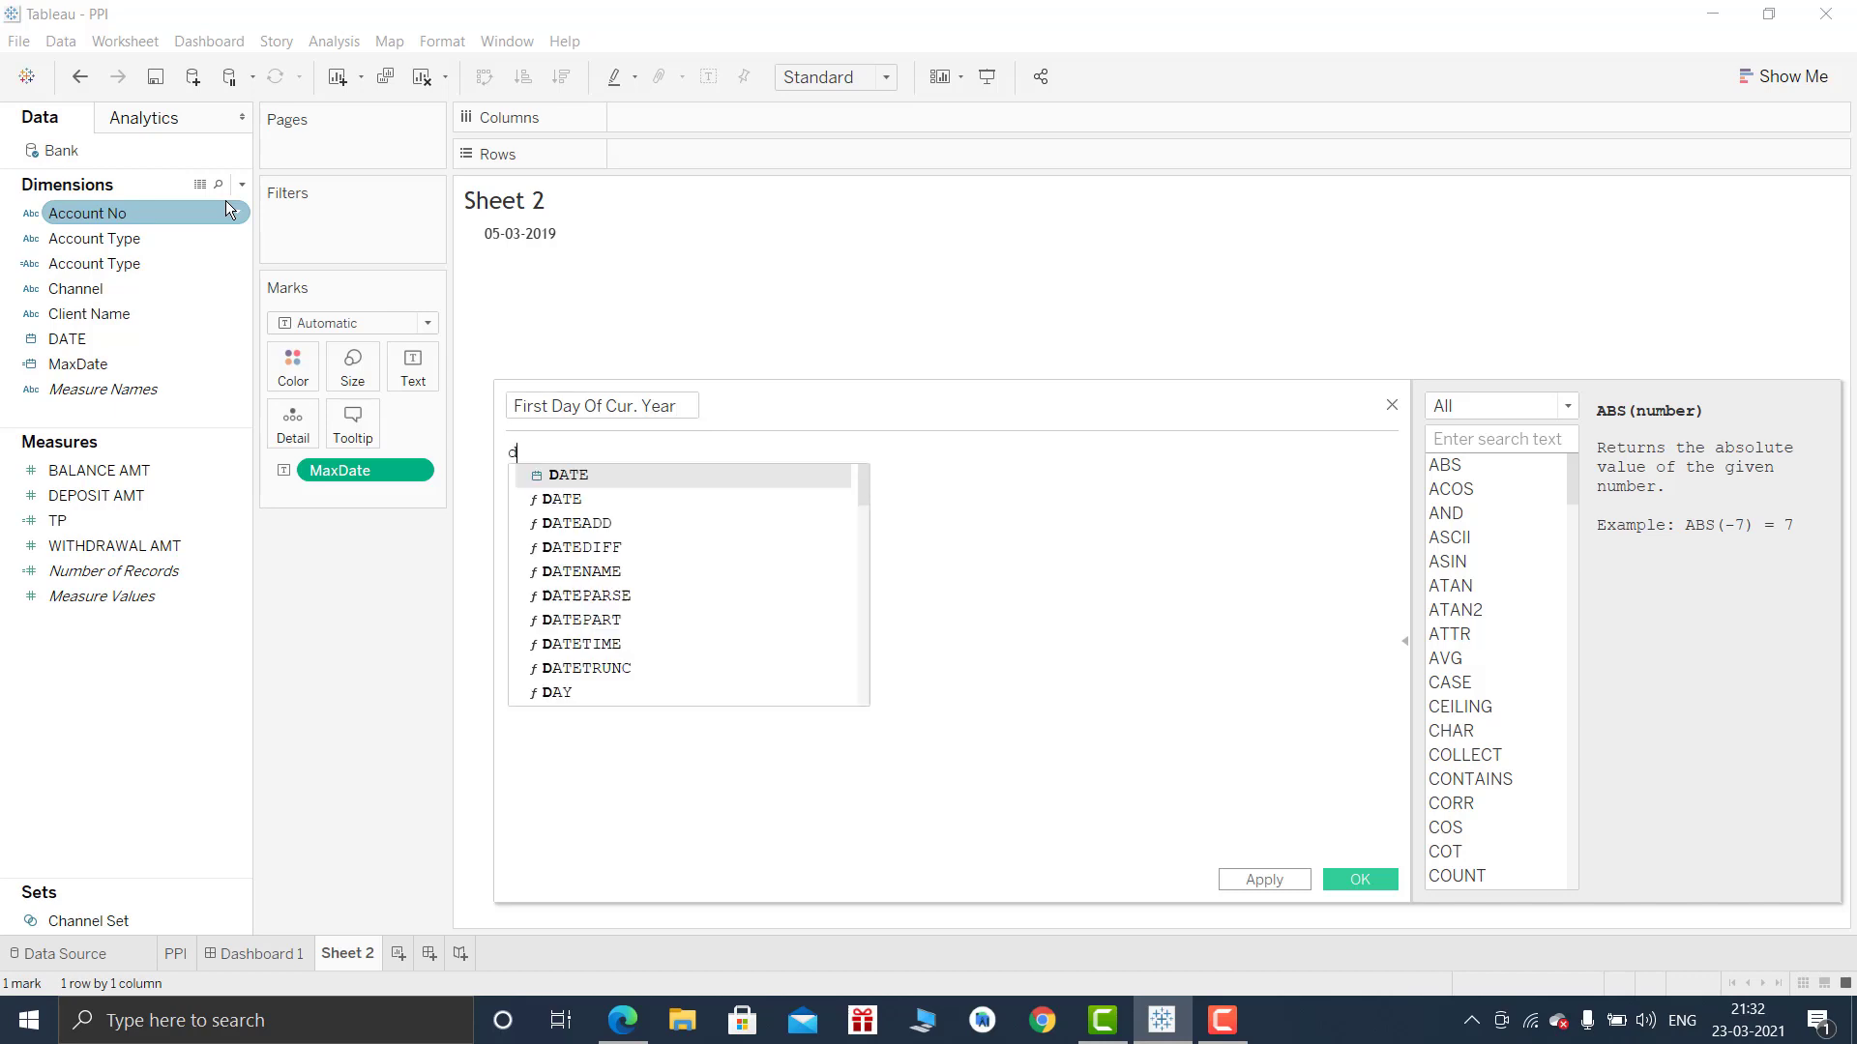
type("atetrunc")
key("Return")
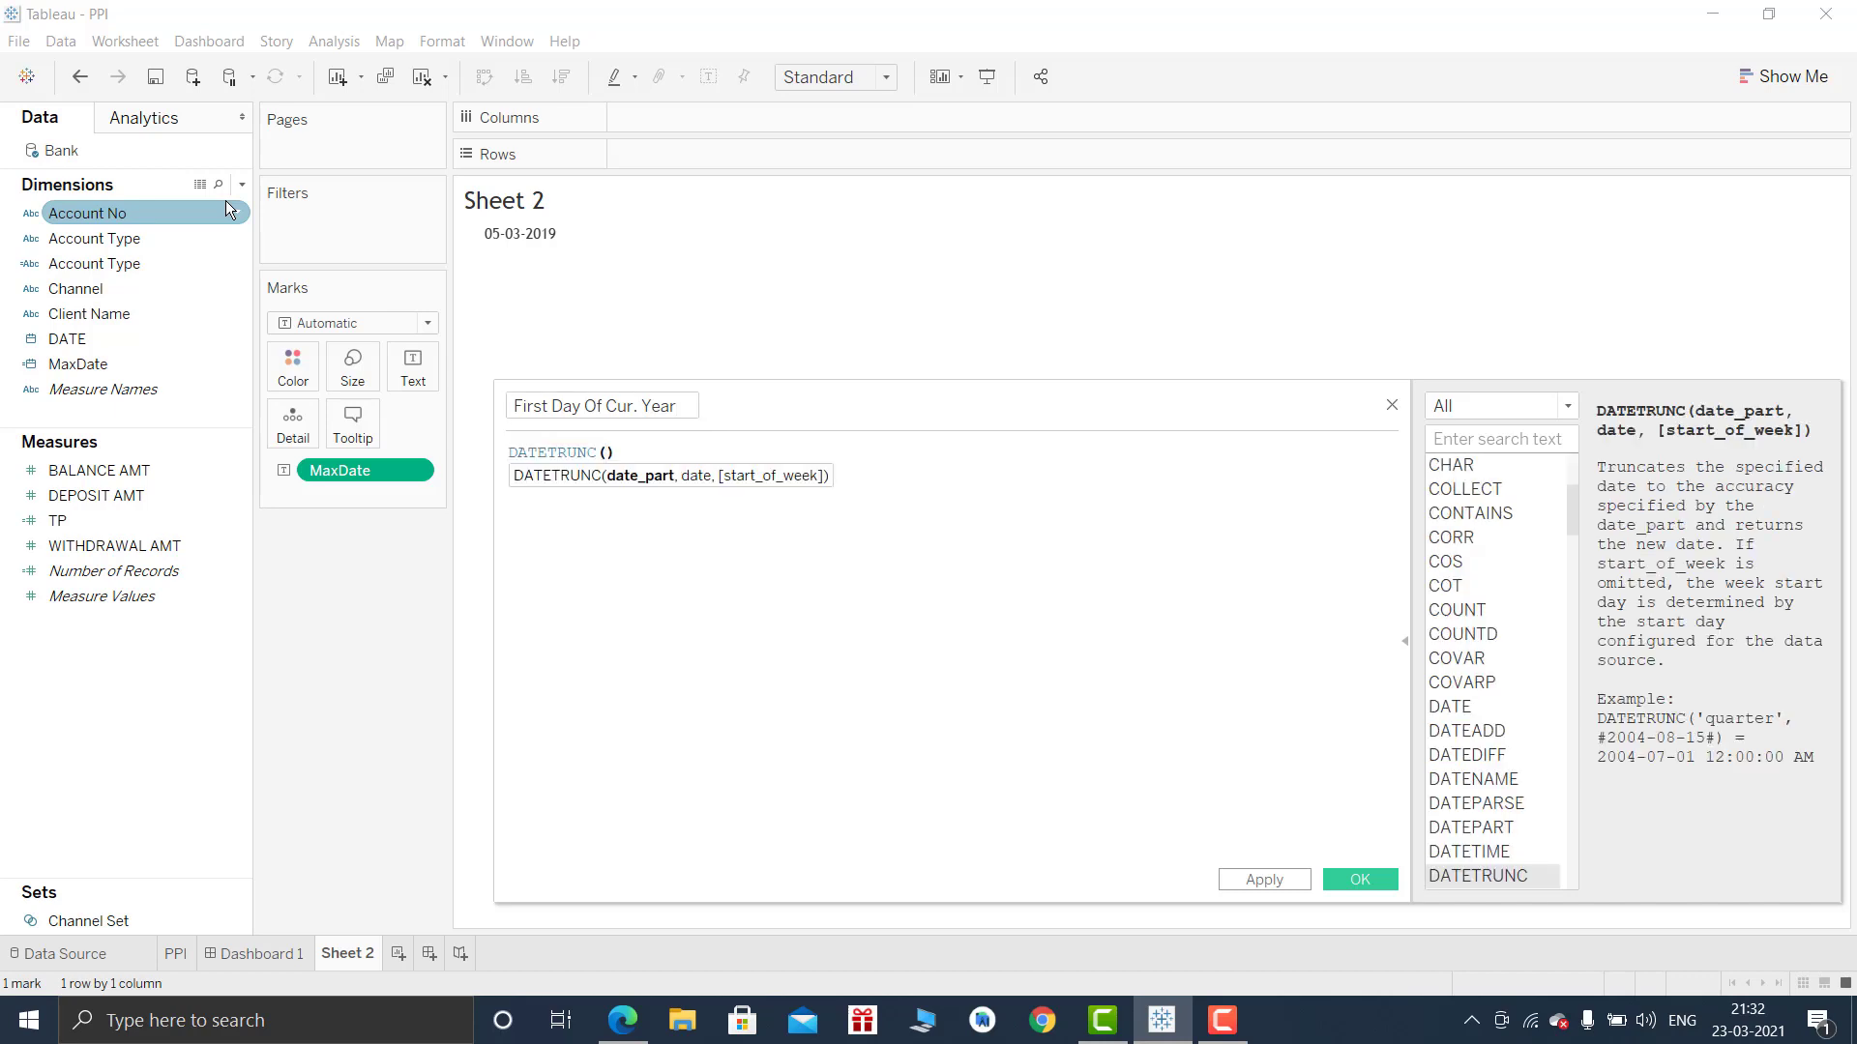
key("Return")
type("'")
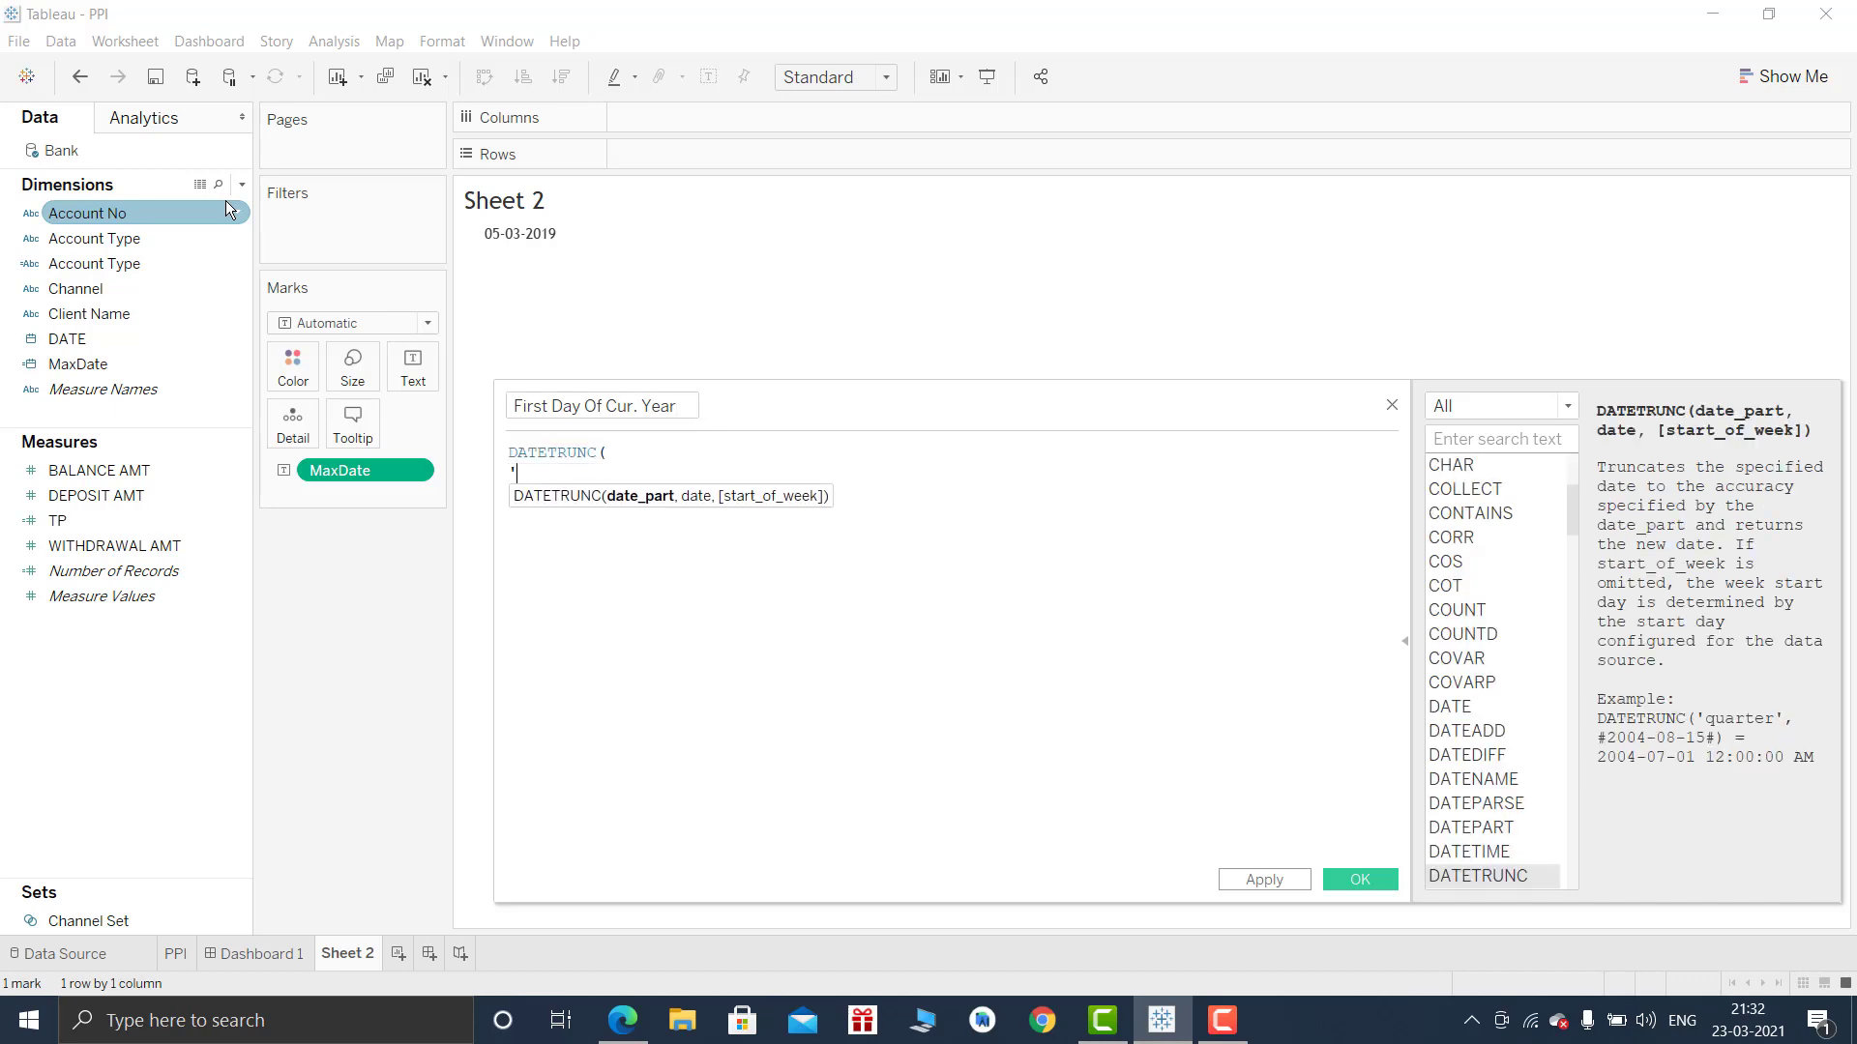
type("year',")
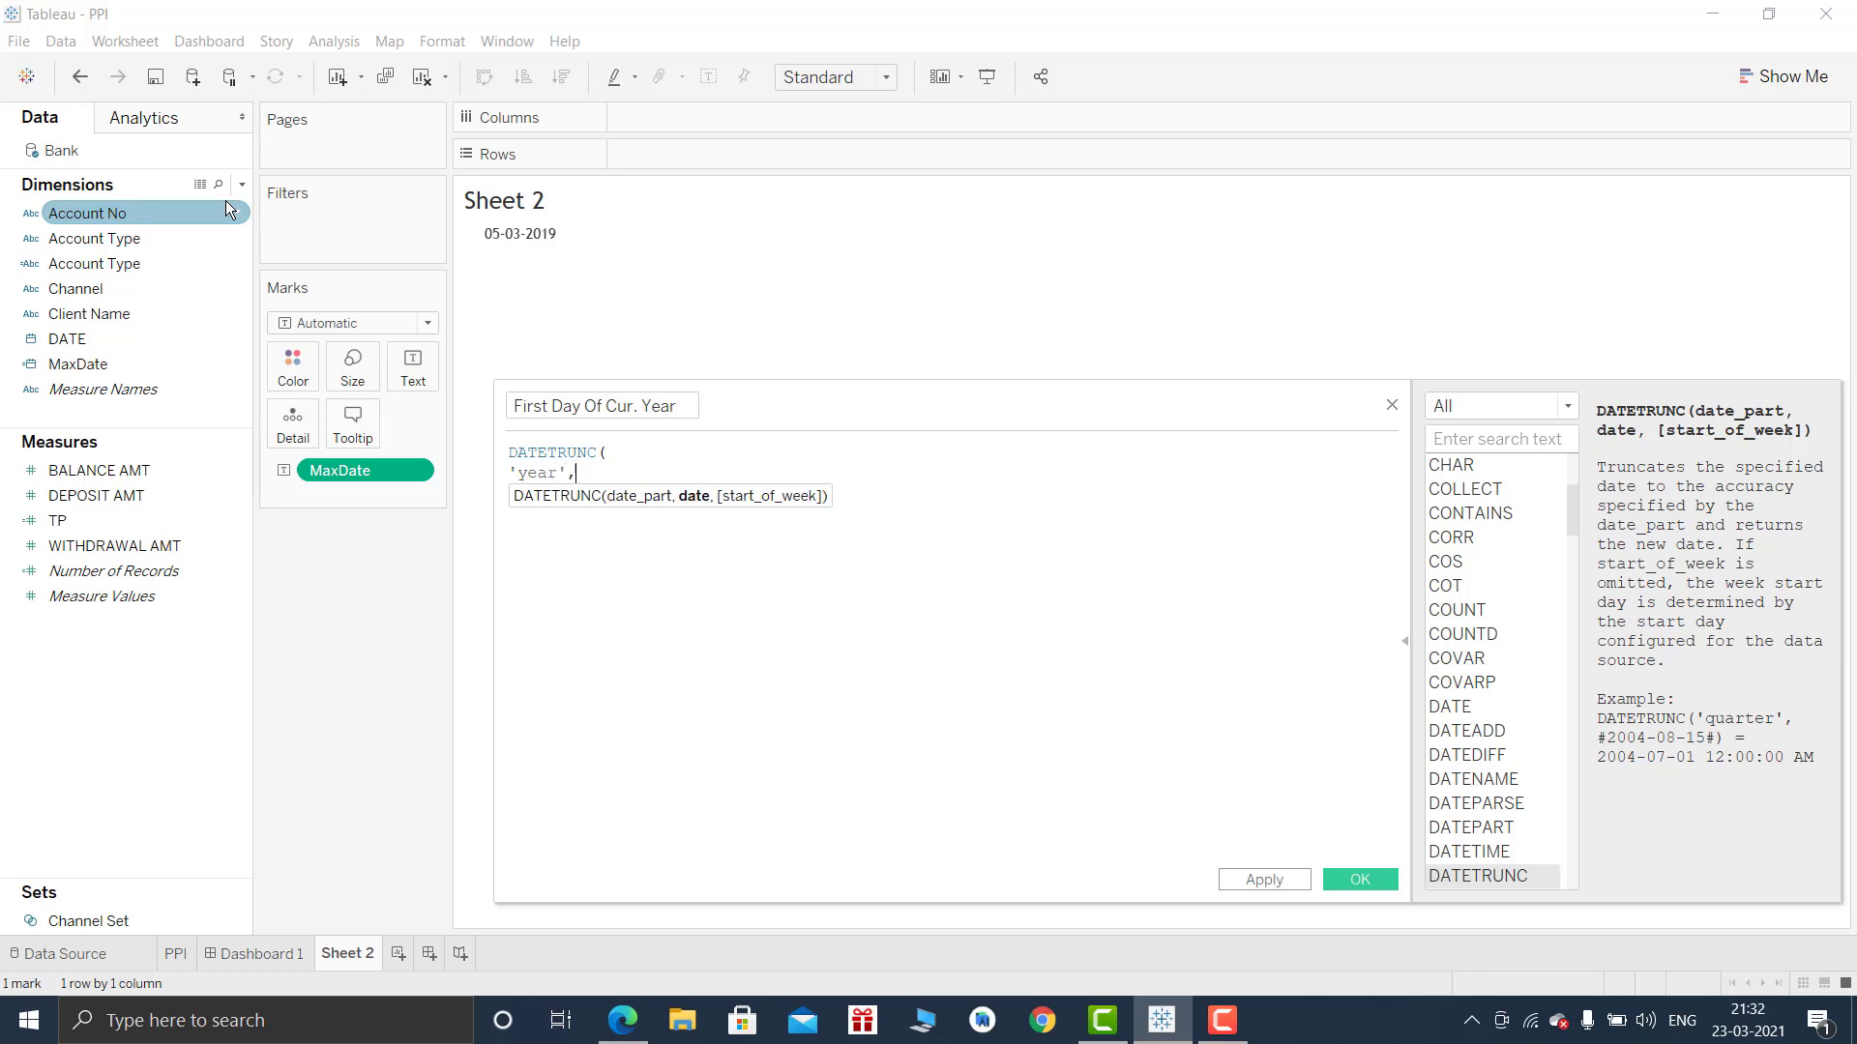
type("max")
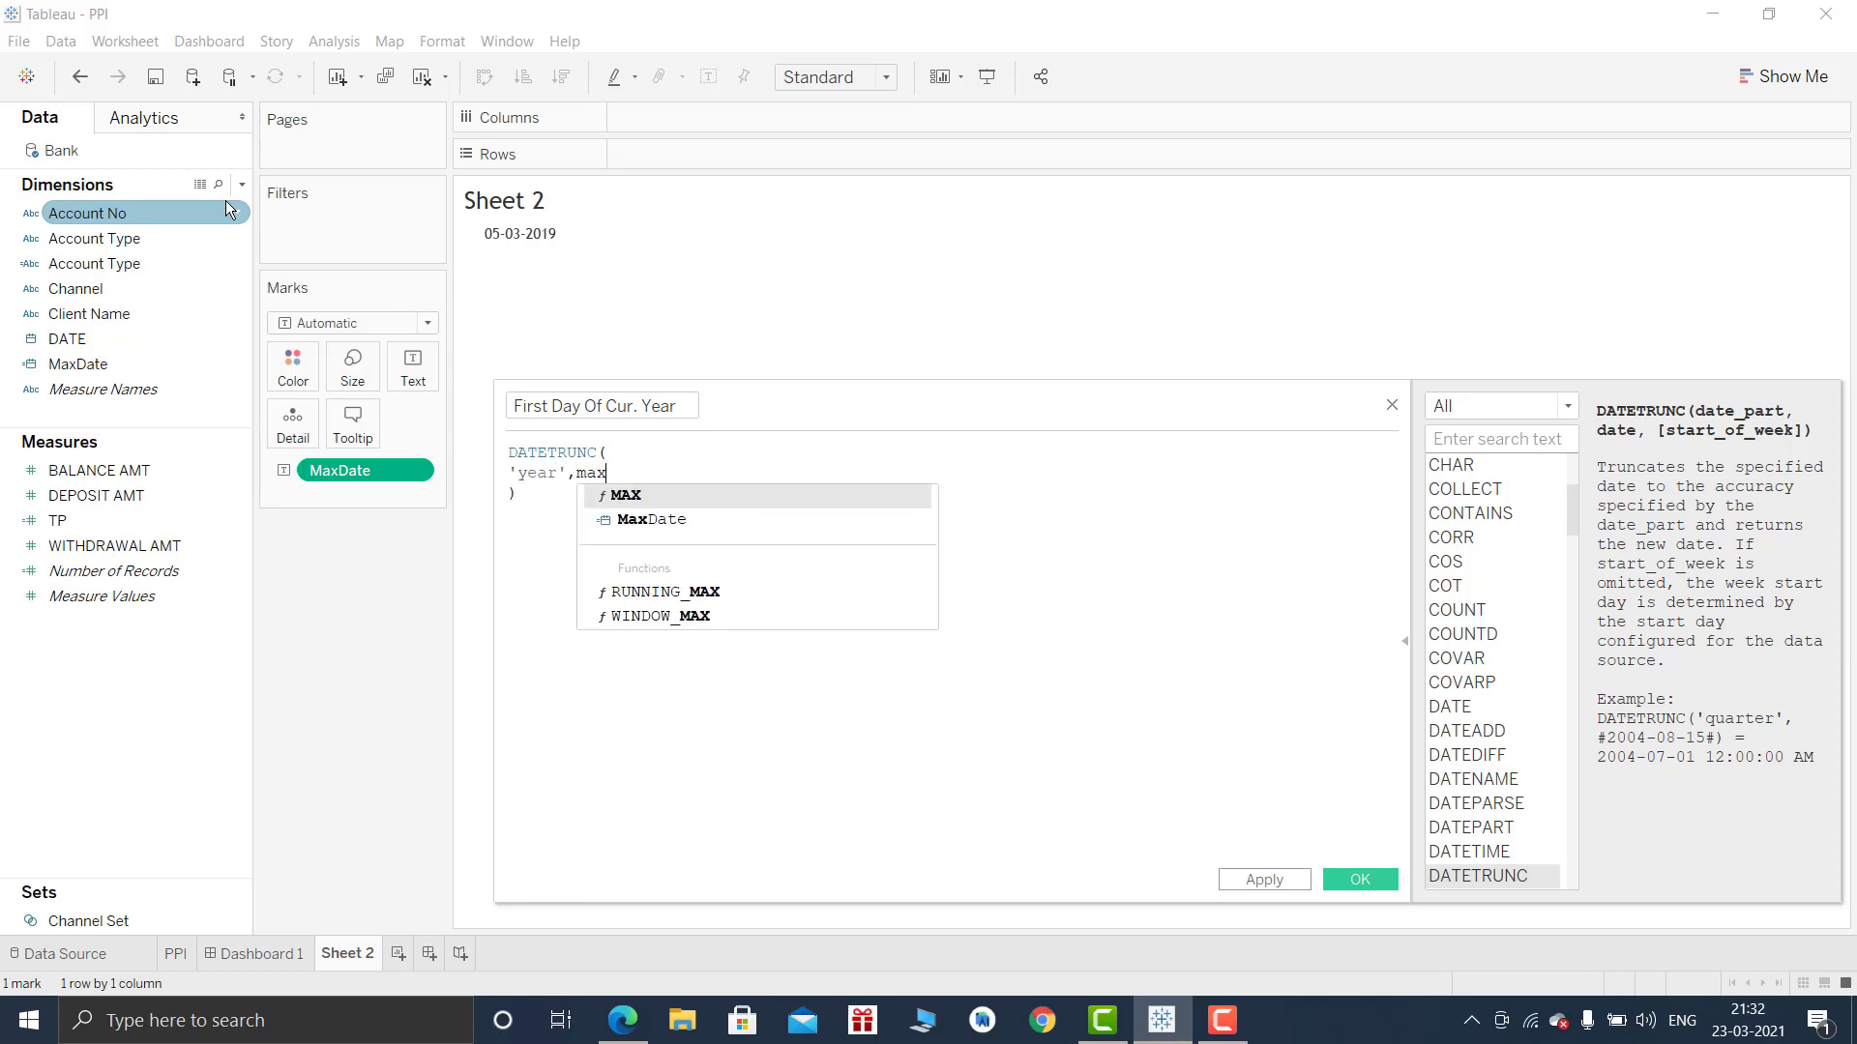
key("Down")
key("Return")
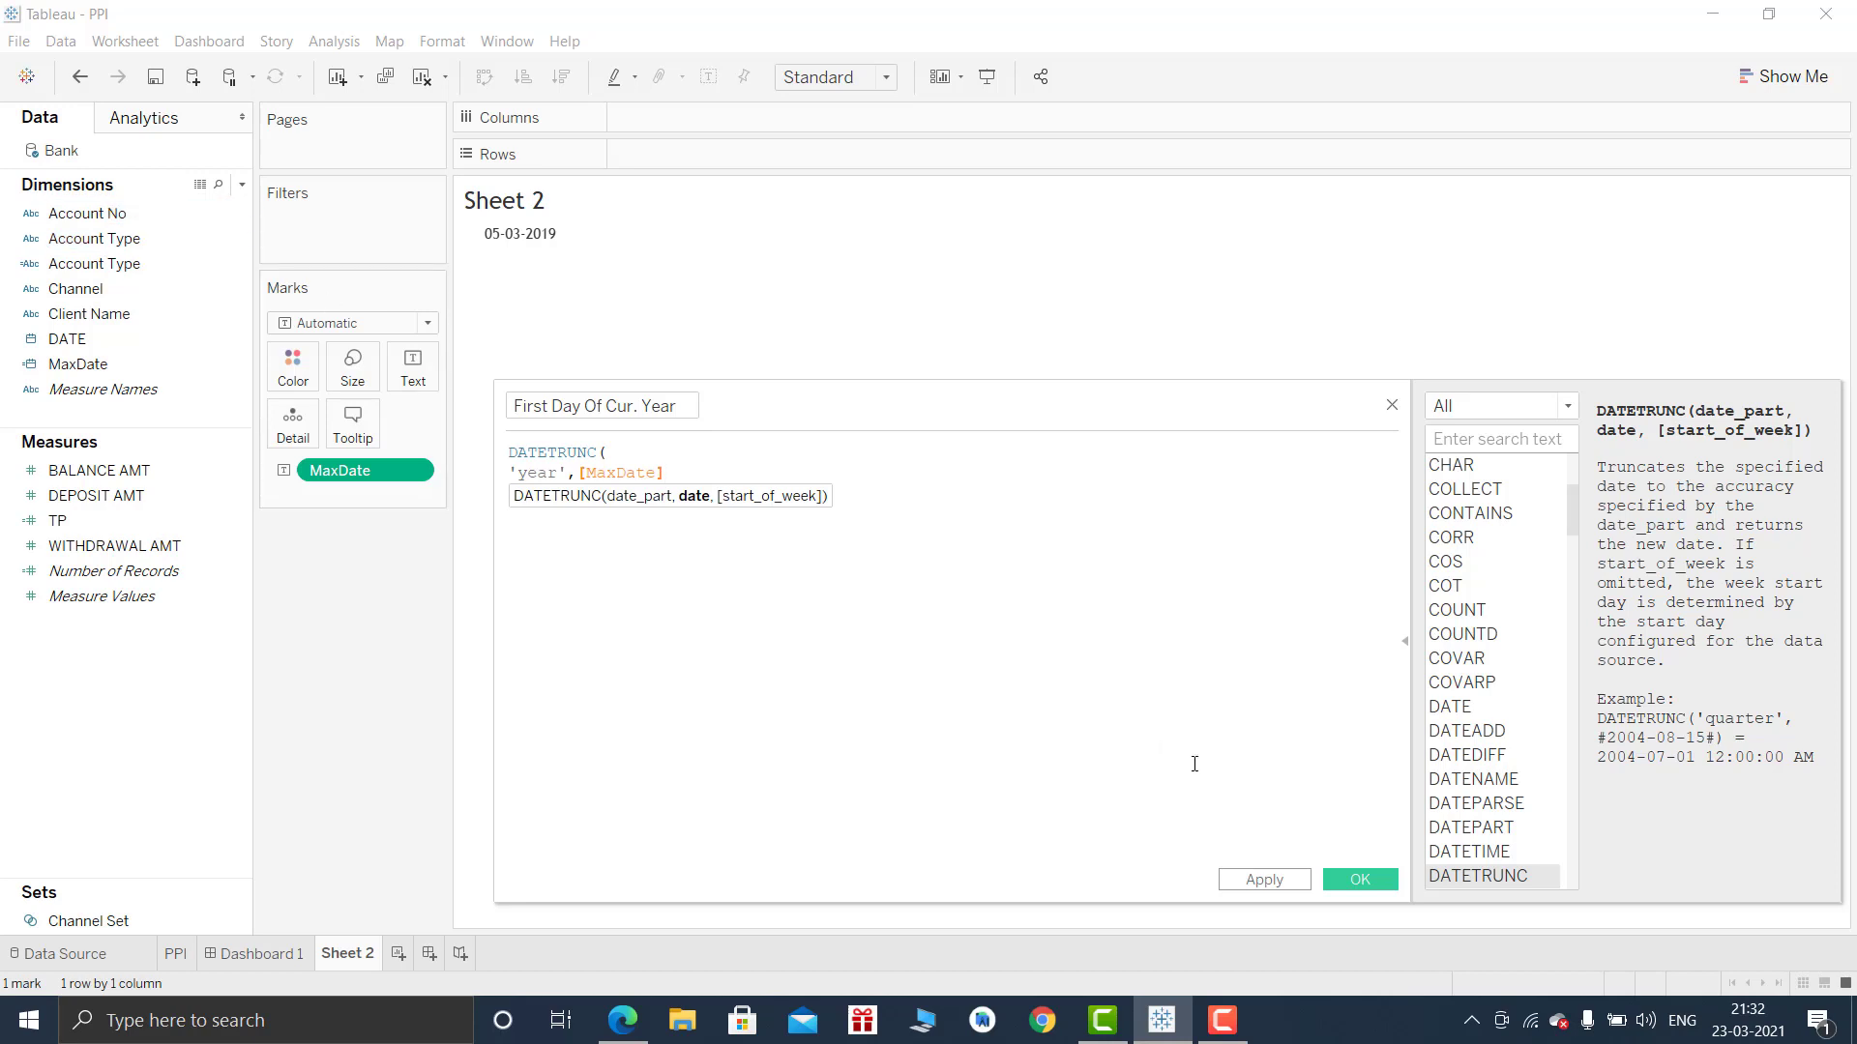
left_click(1385, 878)
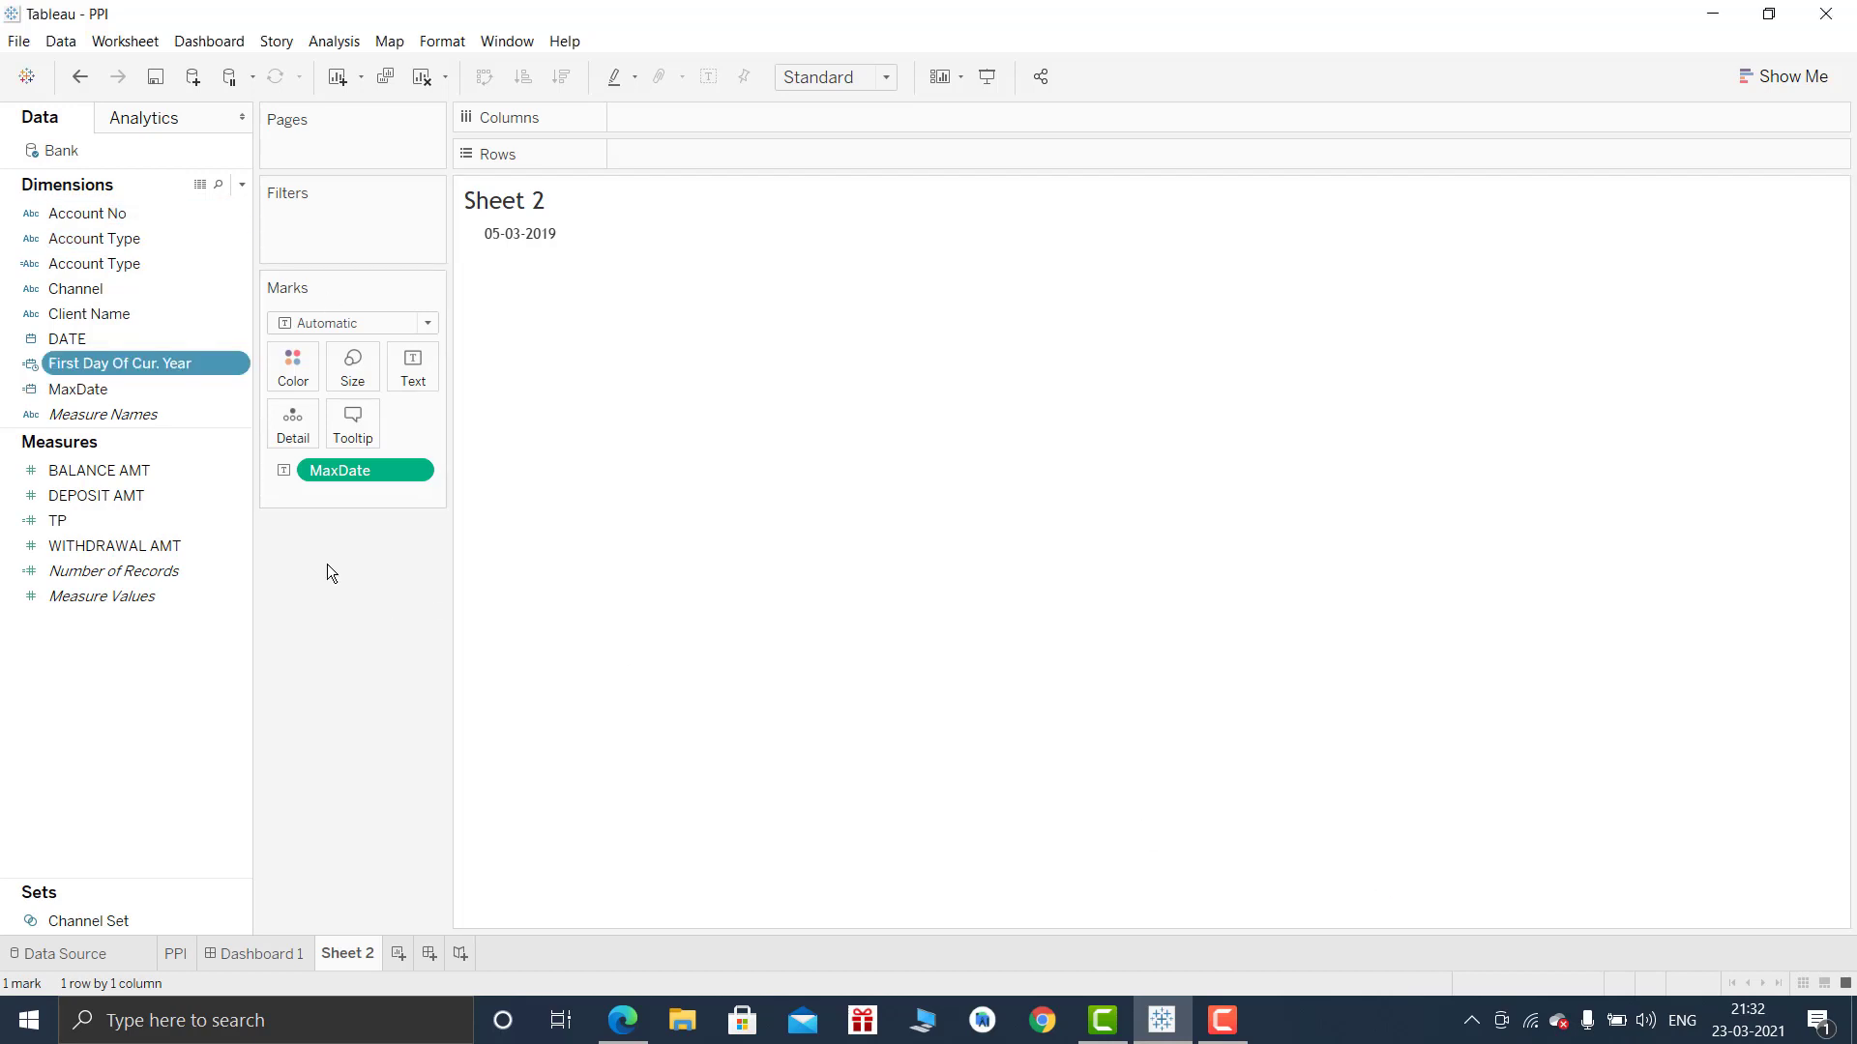
Add First Day Of Cur. Year to the text marks as an exact date and check its value on the sheet.
left_click_drag(134, 368, 410, 391)
left_click(398, 497)
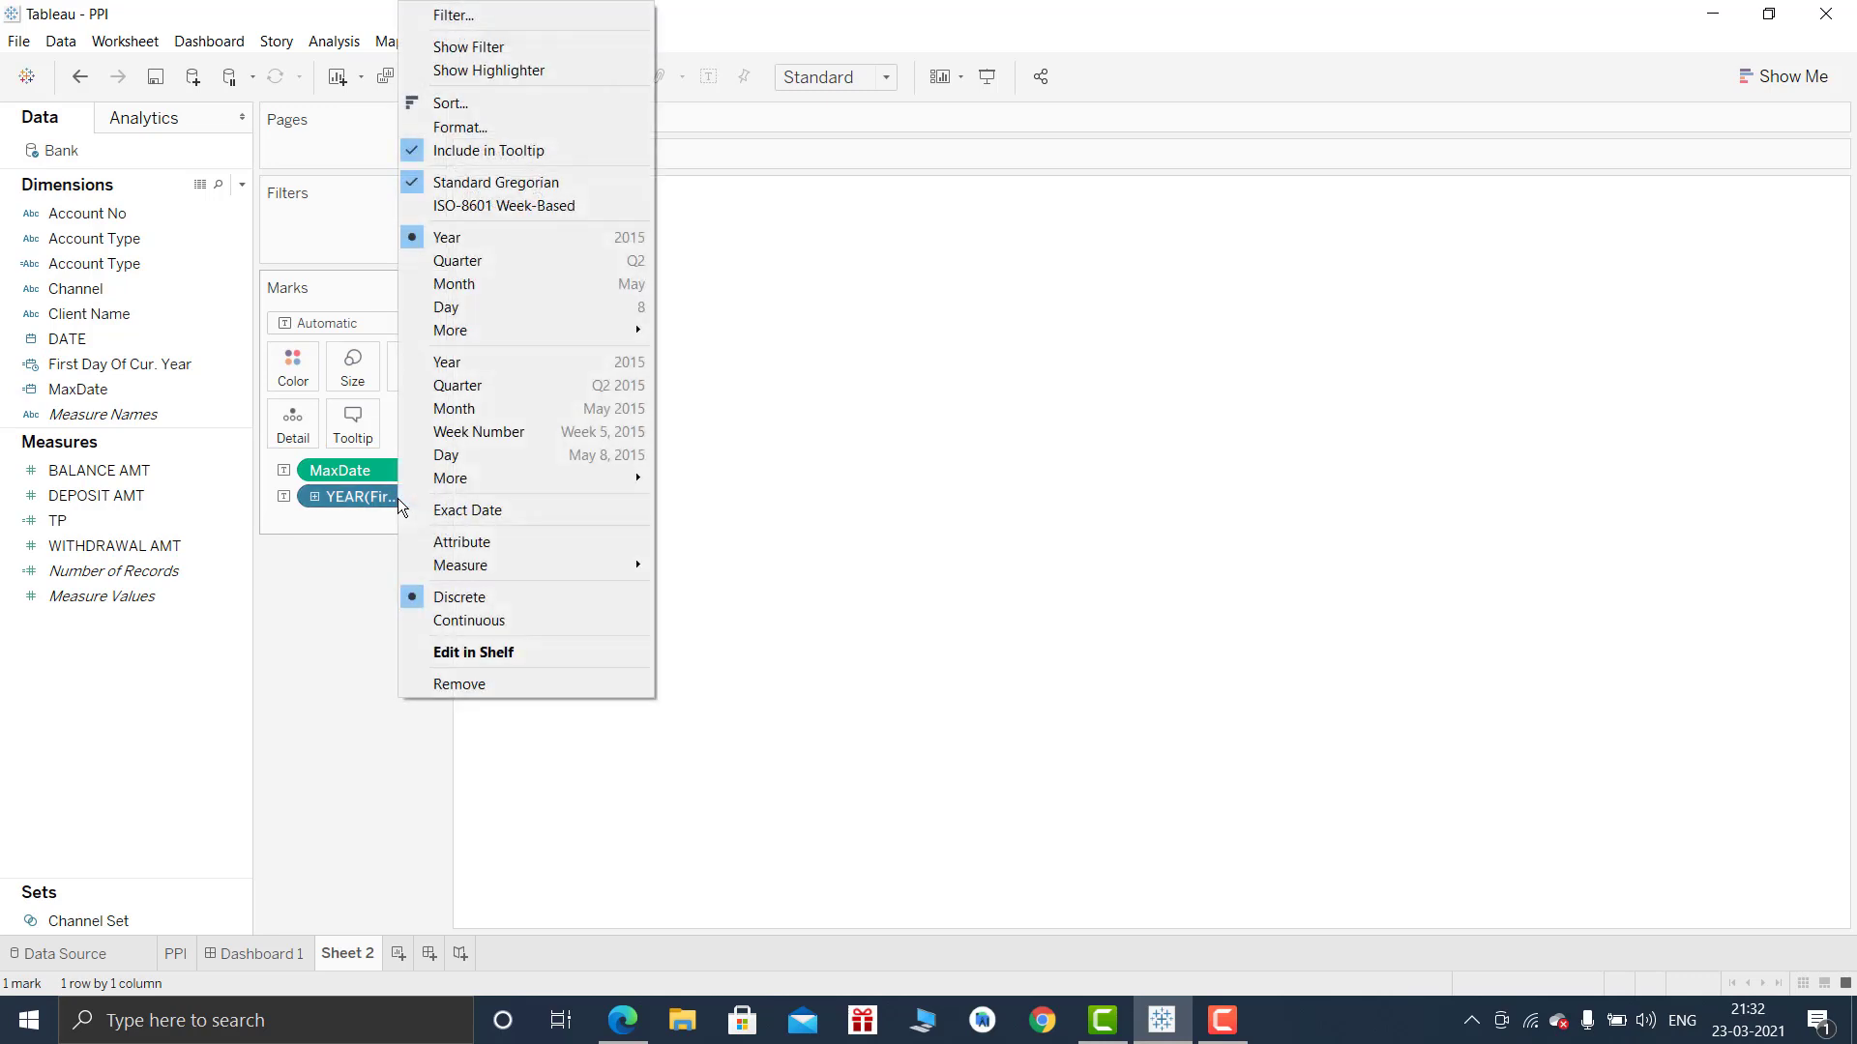
left_click(564, 513)
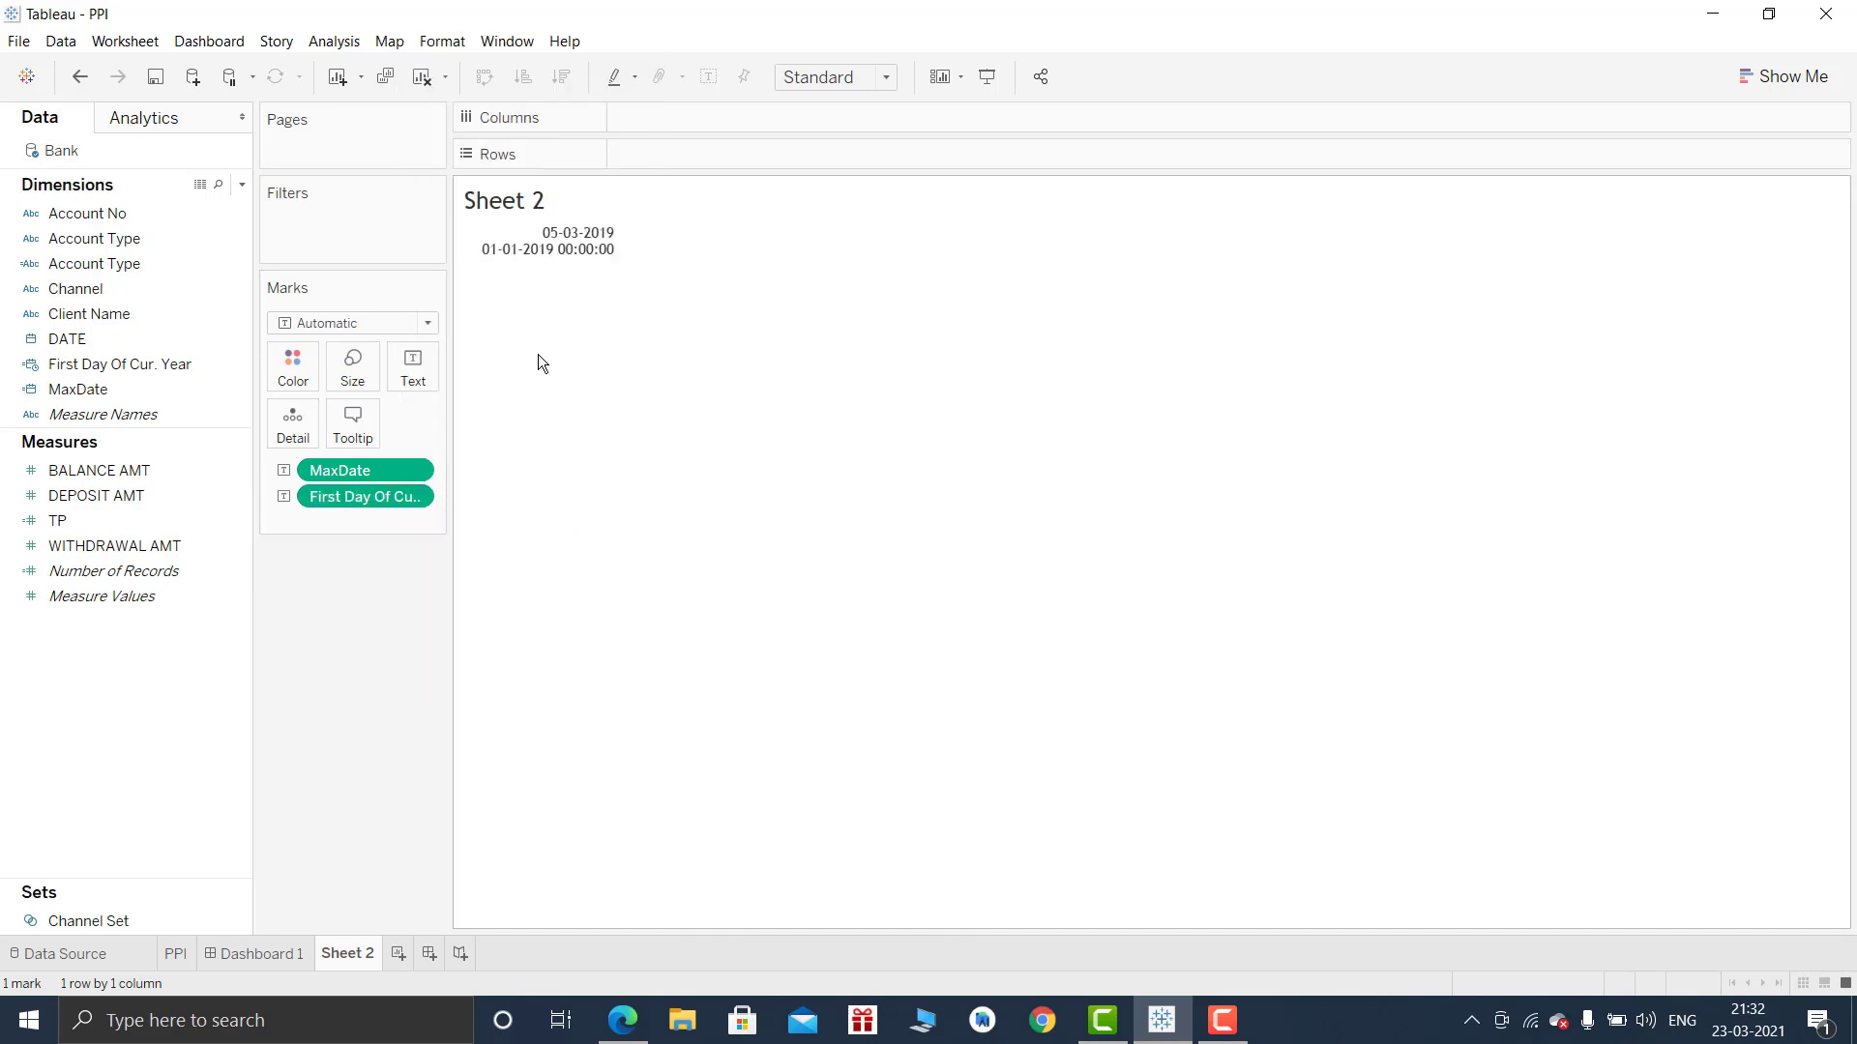
mouse_move(548, 261)
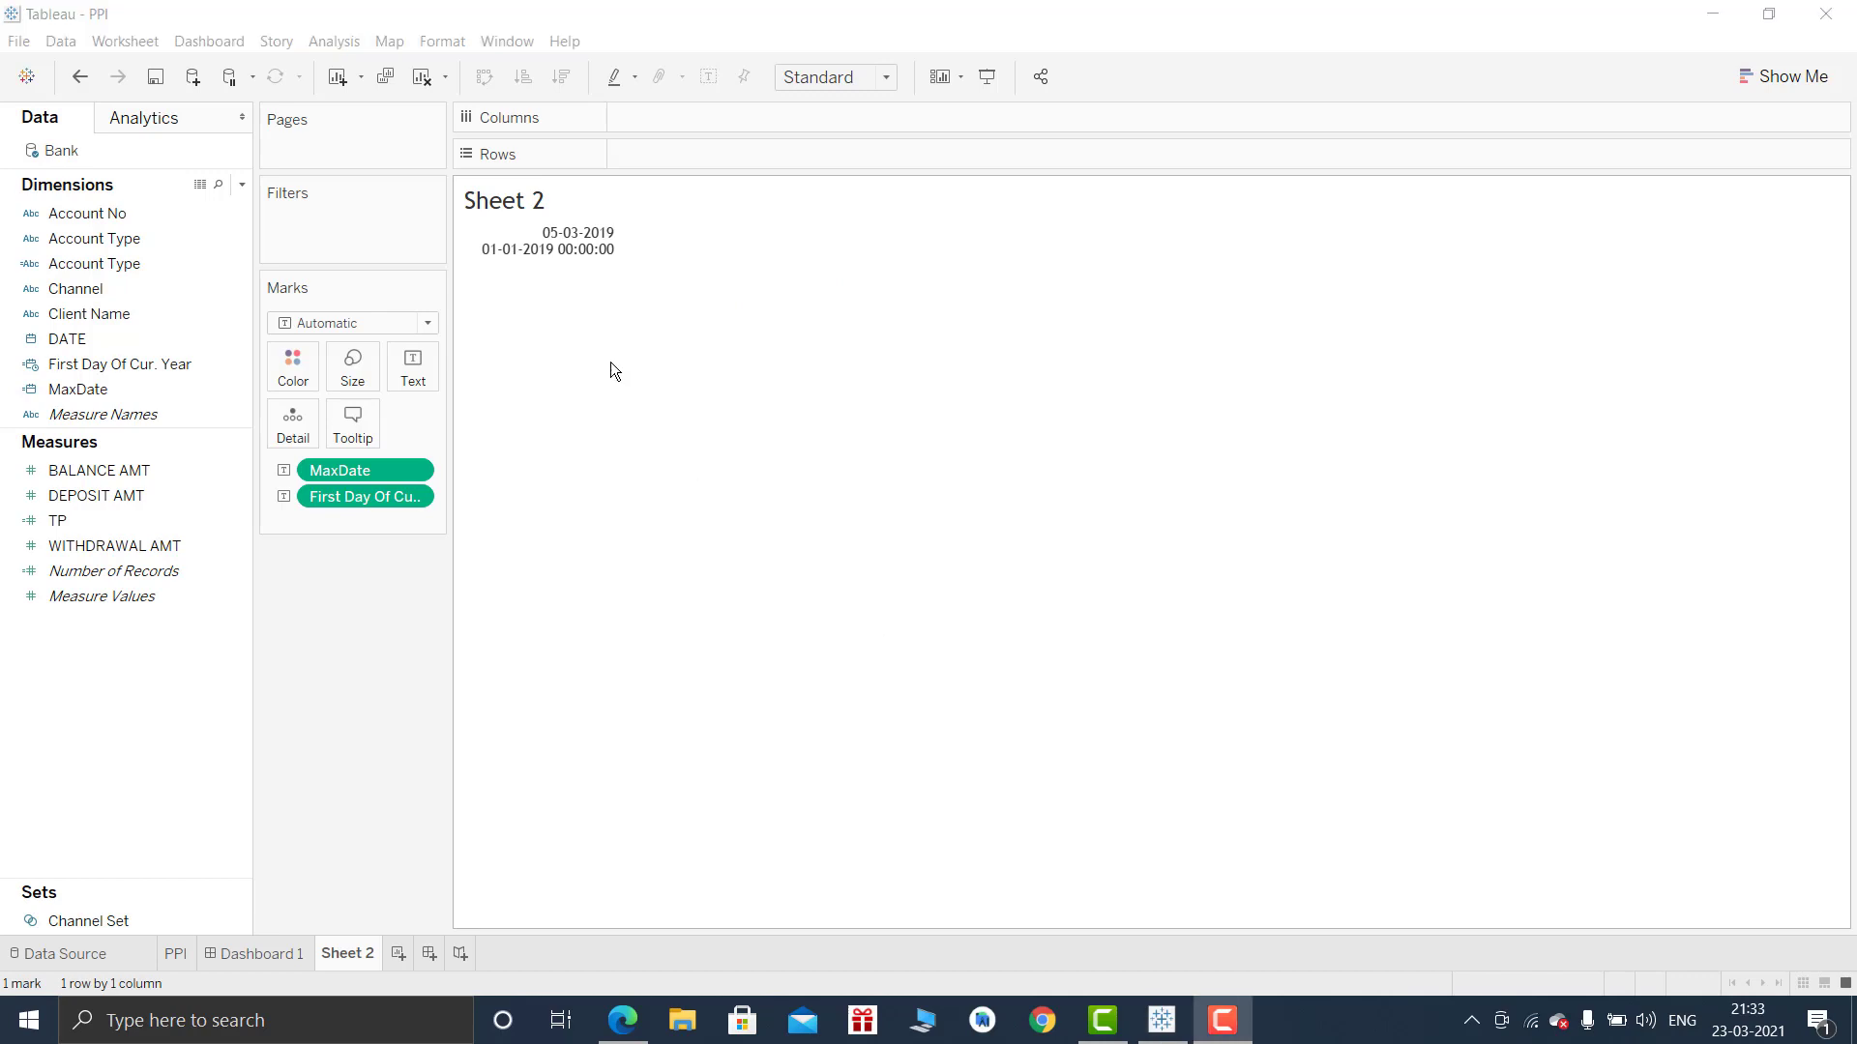
mouse_move(568, 253)
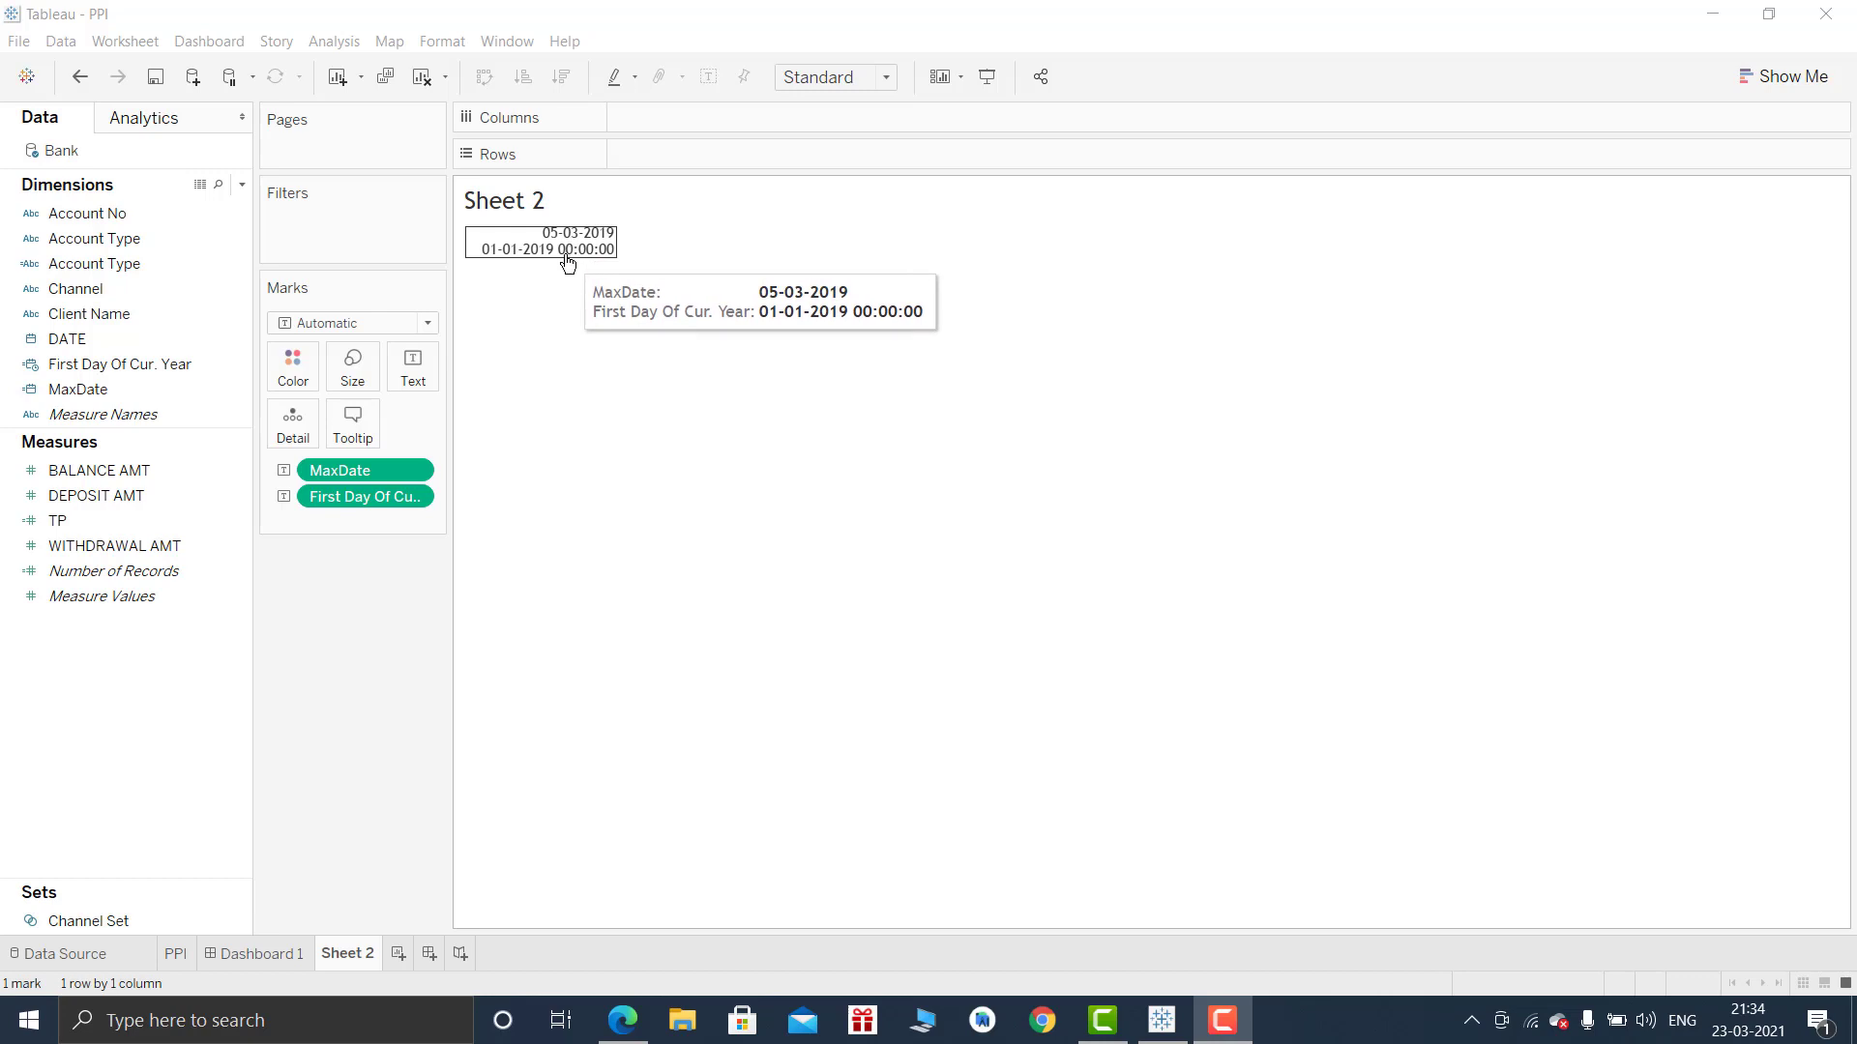
Start a new calculated field named Same Day Of Prev Yr.
left_click(242, 185)
left_click(225, 207)
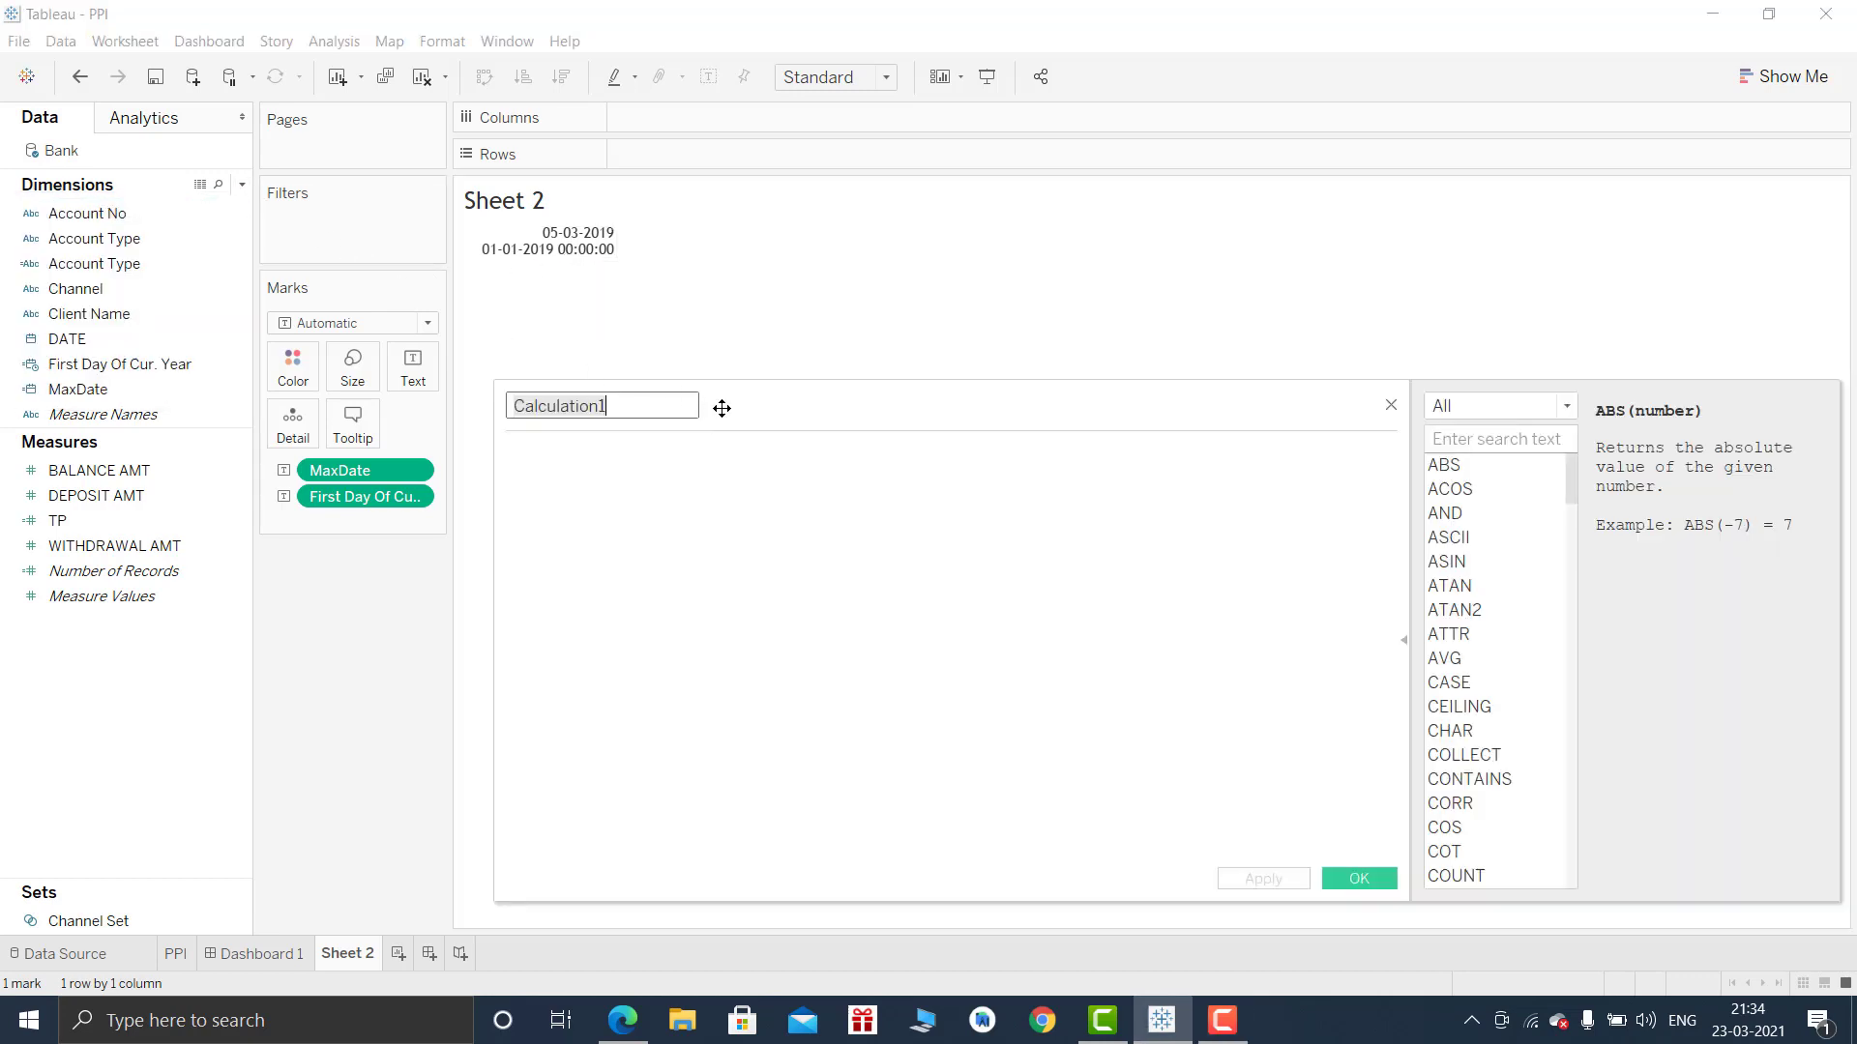
type("Same")
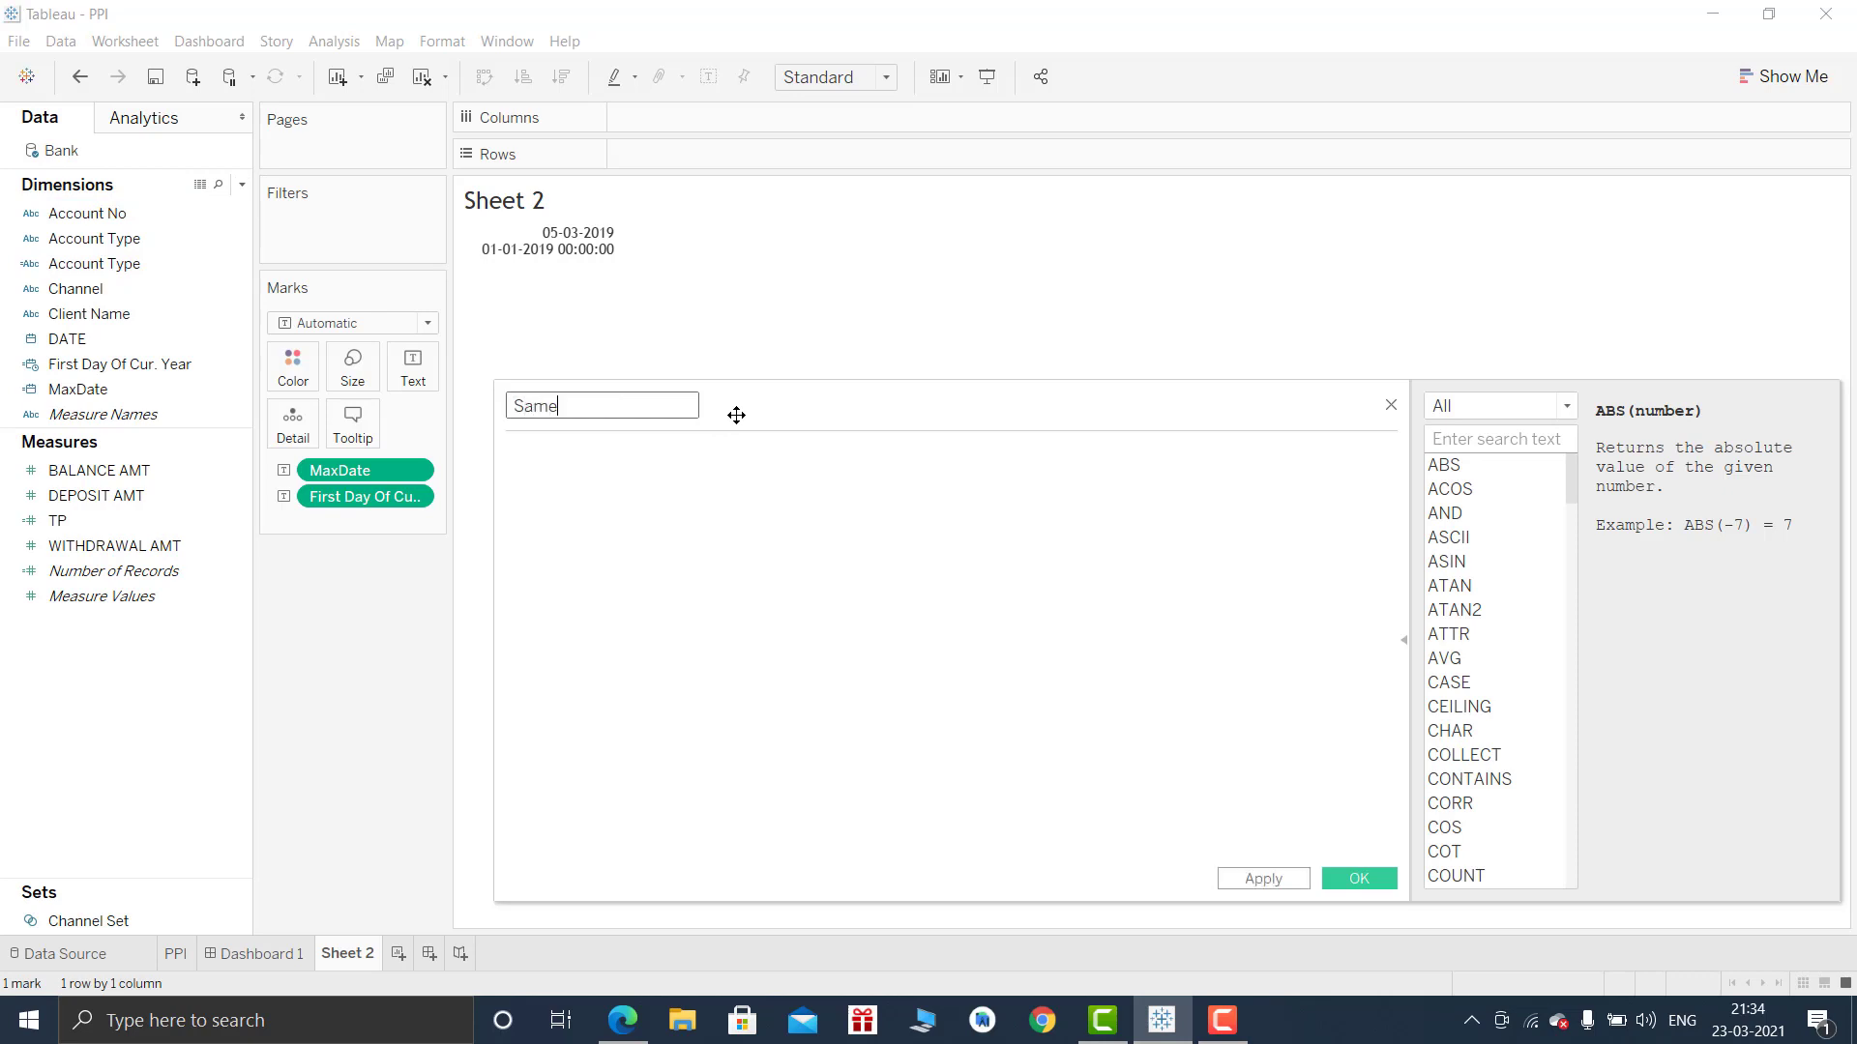
type(" Day Of Prev Yr")
key("Tab")
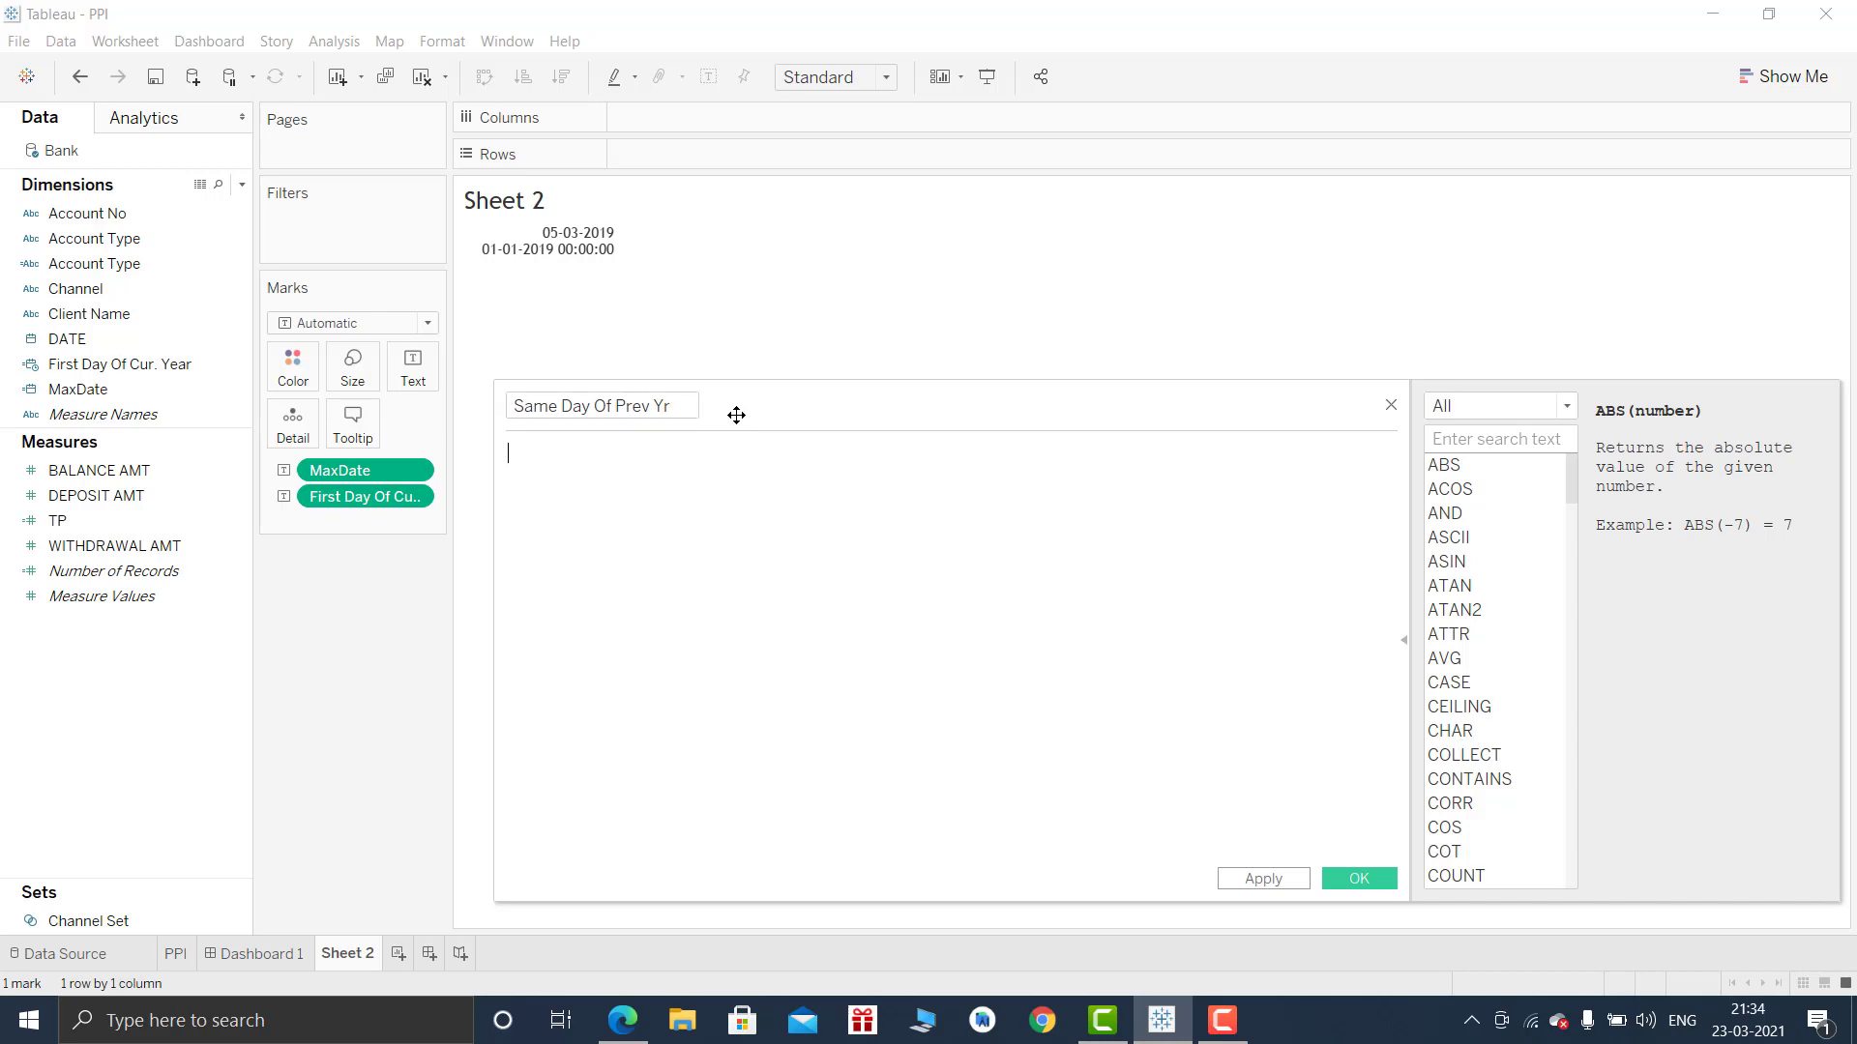
Define the previous-year field with DATEADD('year',-1,[MaxDate]) and save it.
type("datead")
key("Return")
type("'")
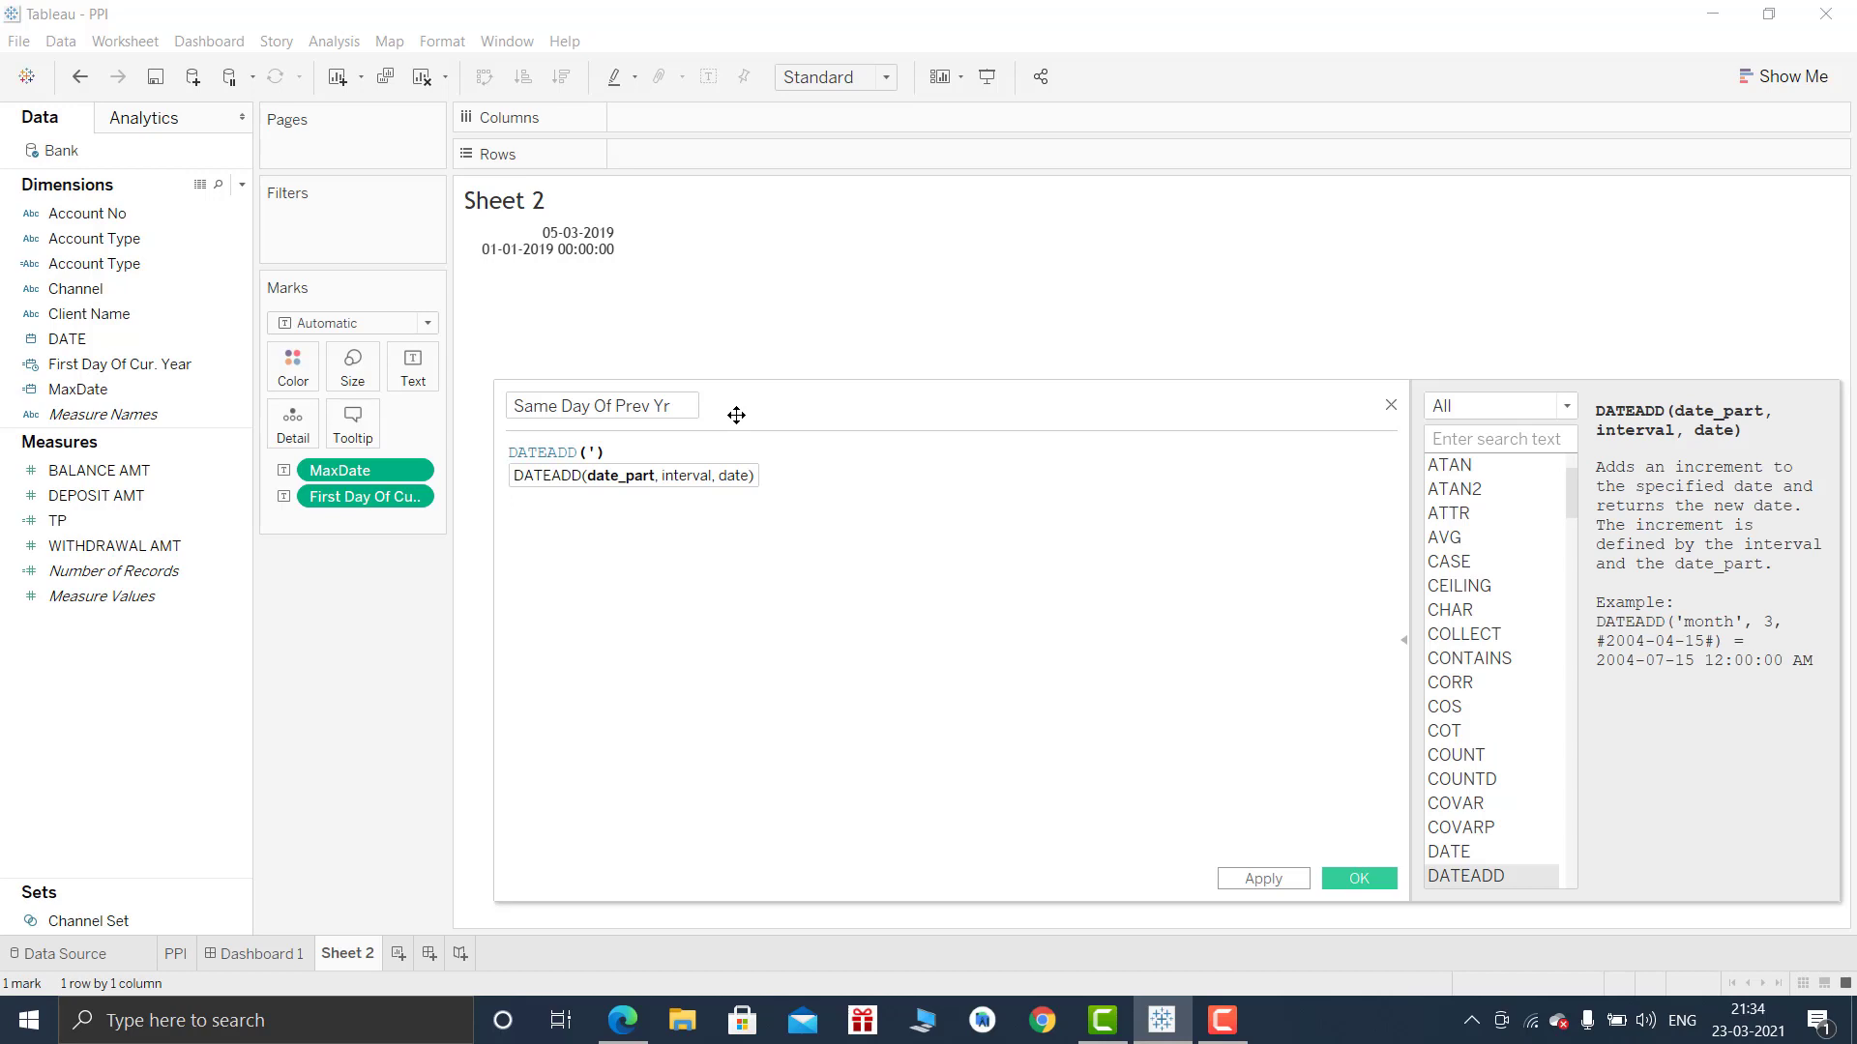
type("year',-1,")
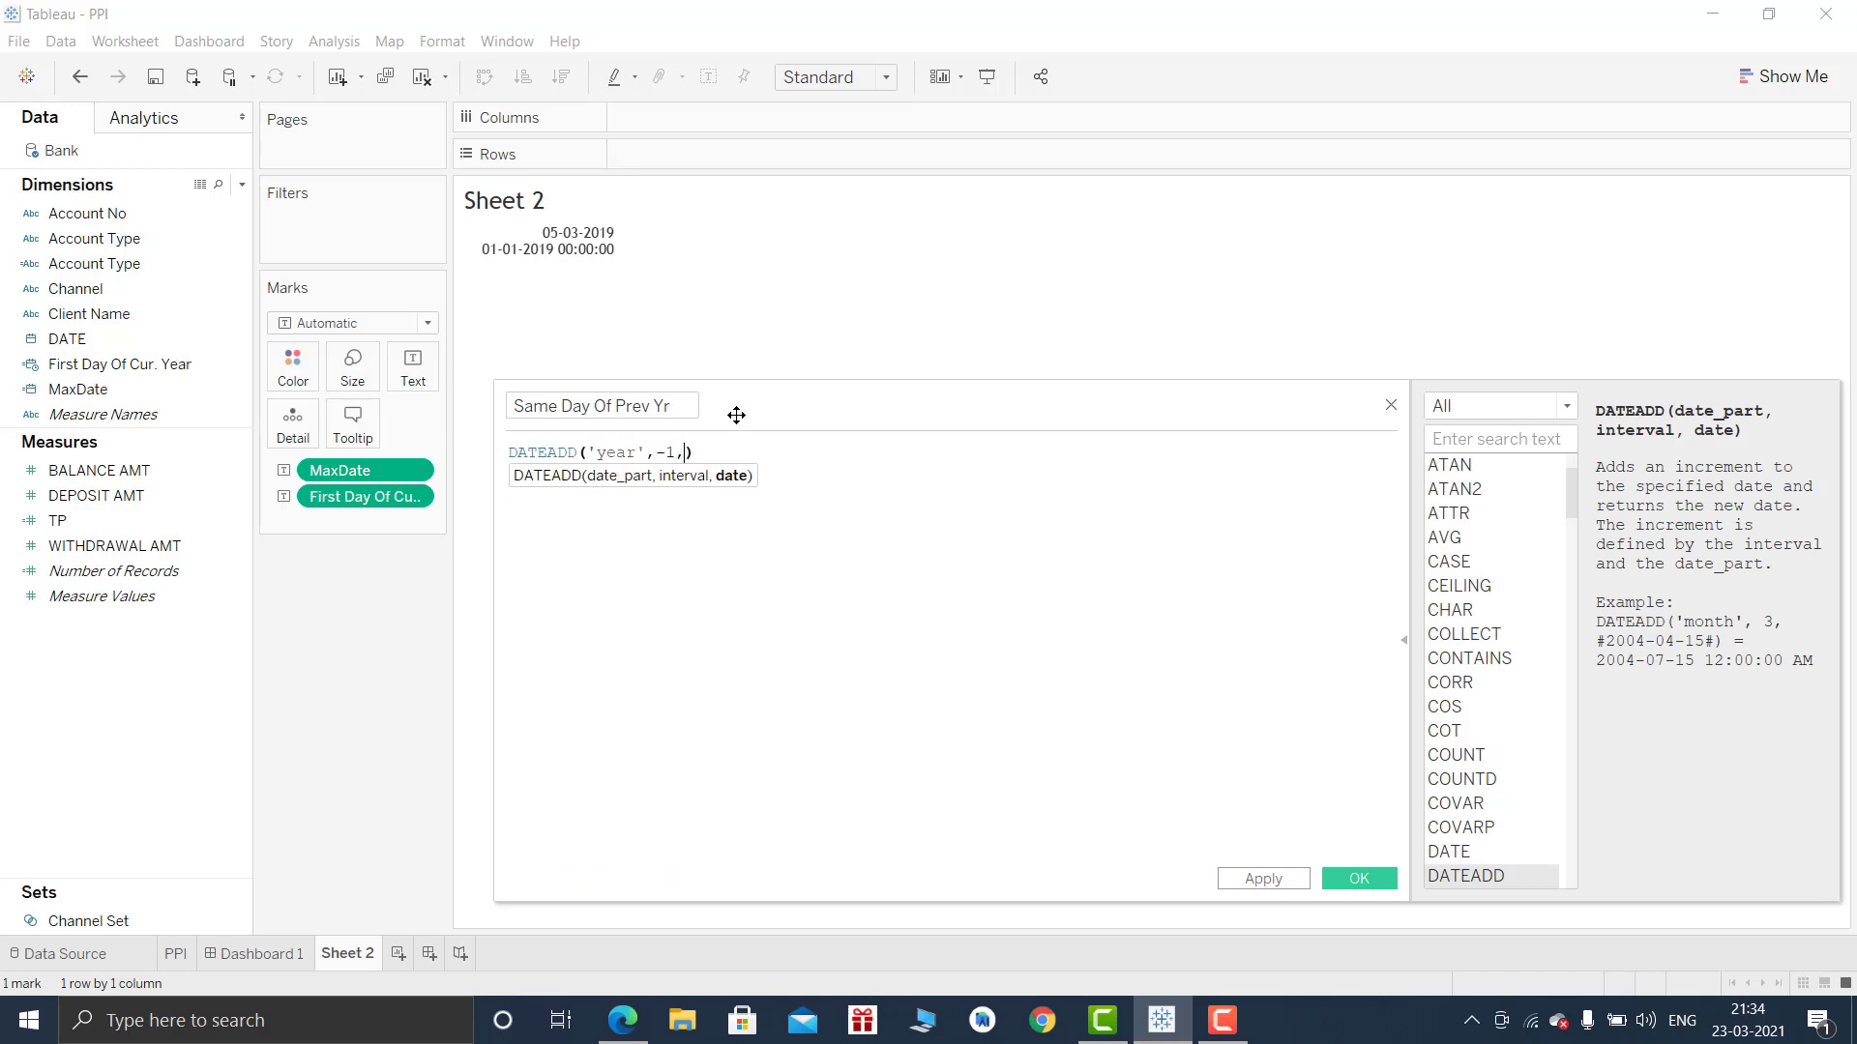
type("ma")
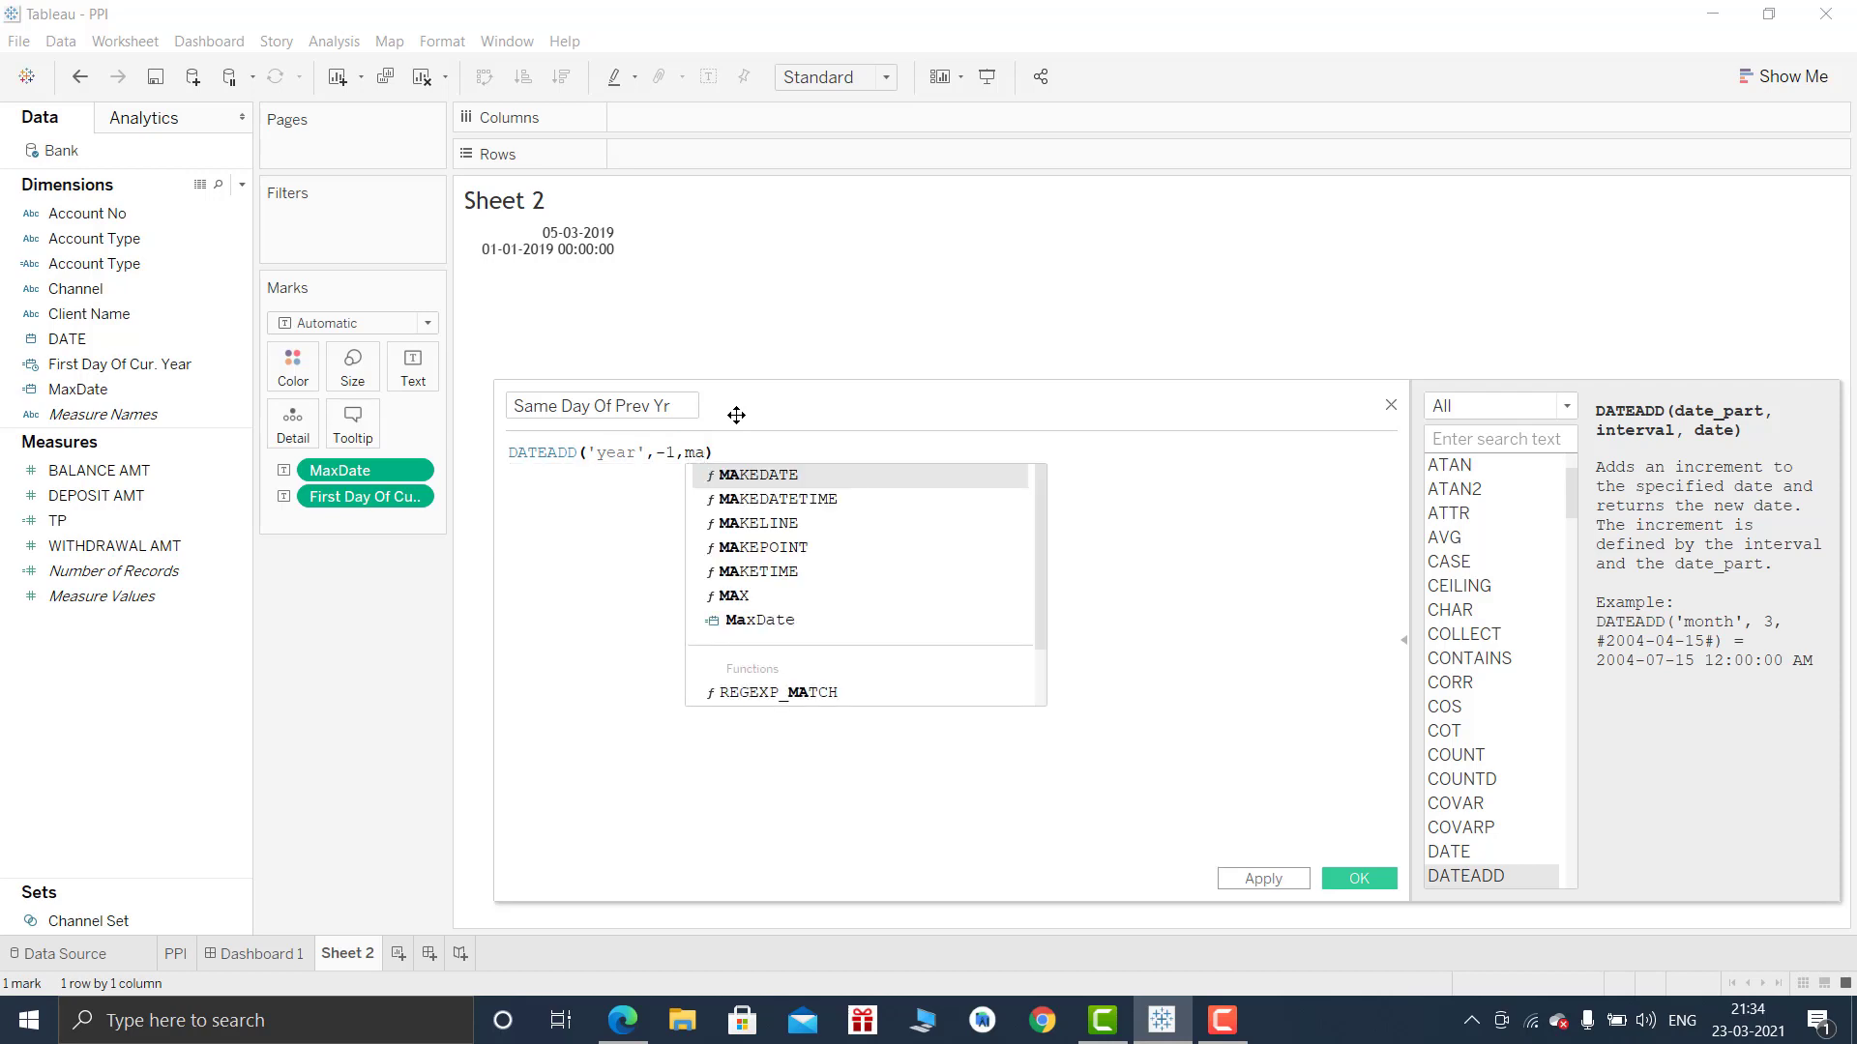
key("Down")
key("Down")
key("Down")
key("Down")
key("Down")
key("Down")
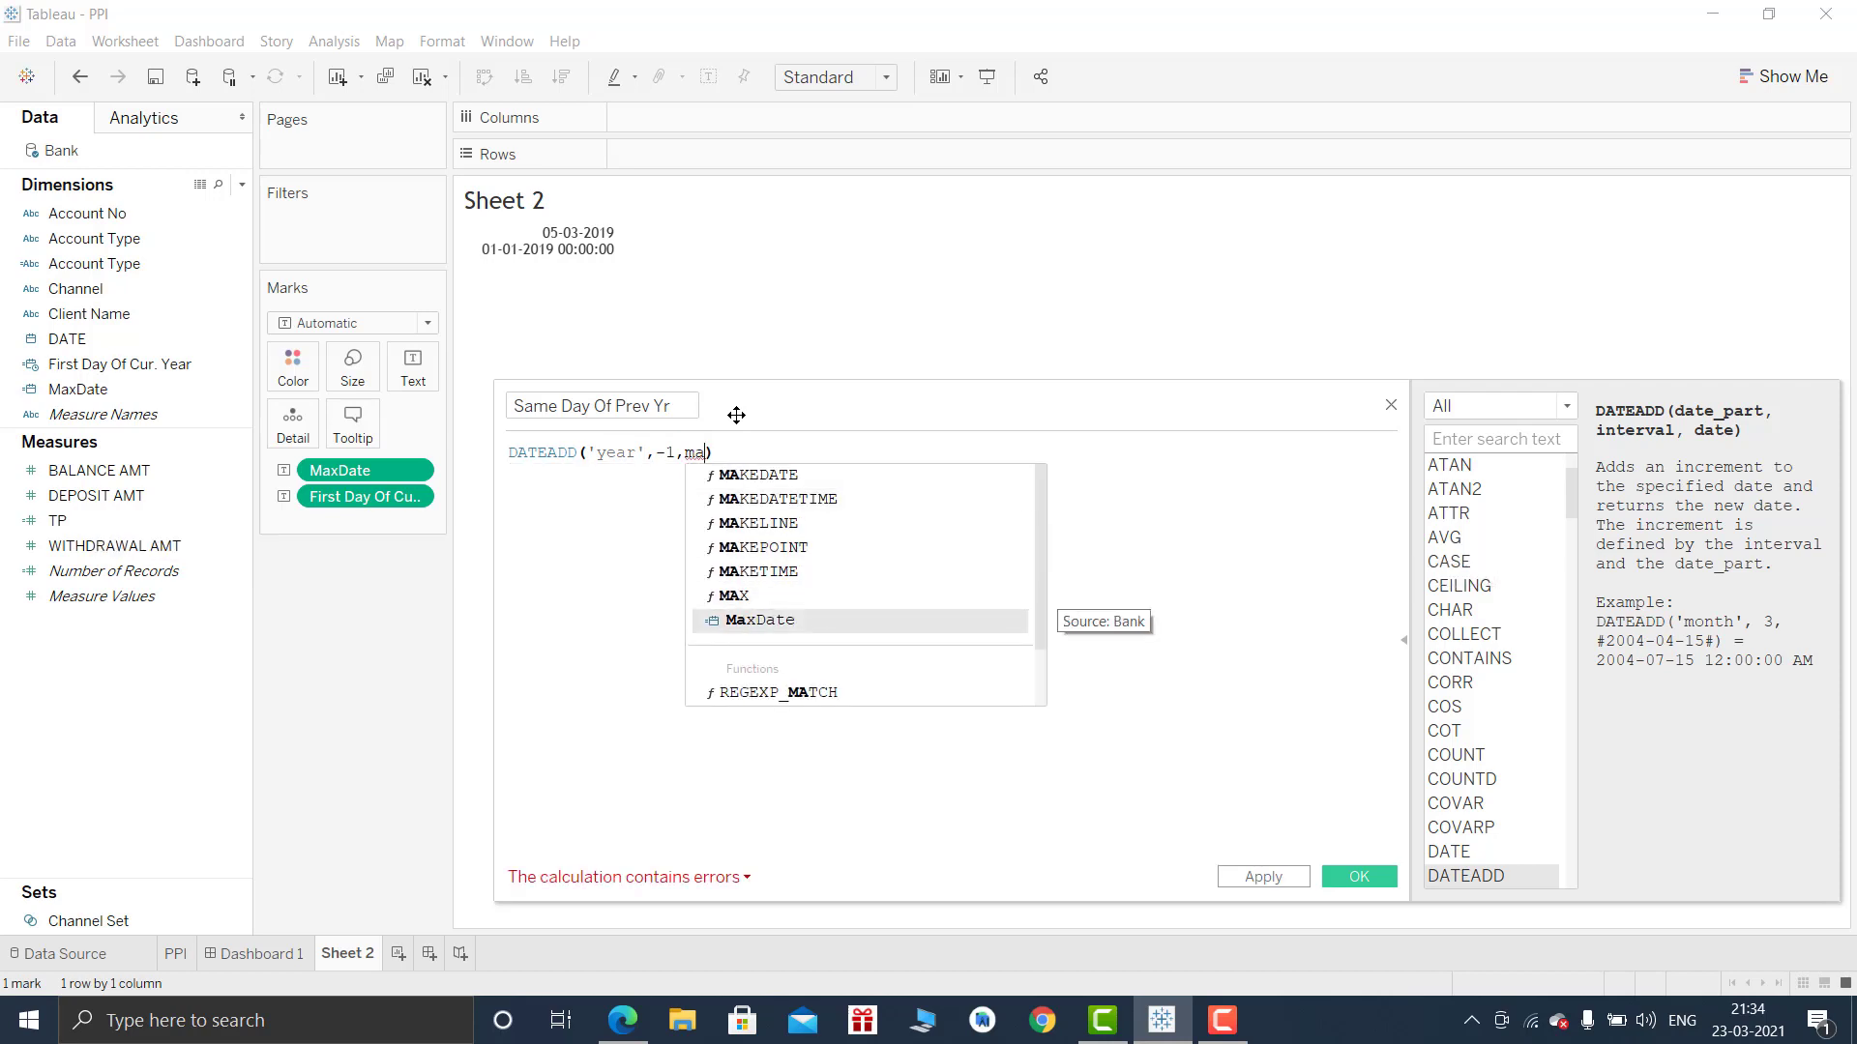
key("Return")
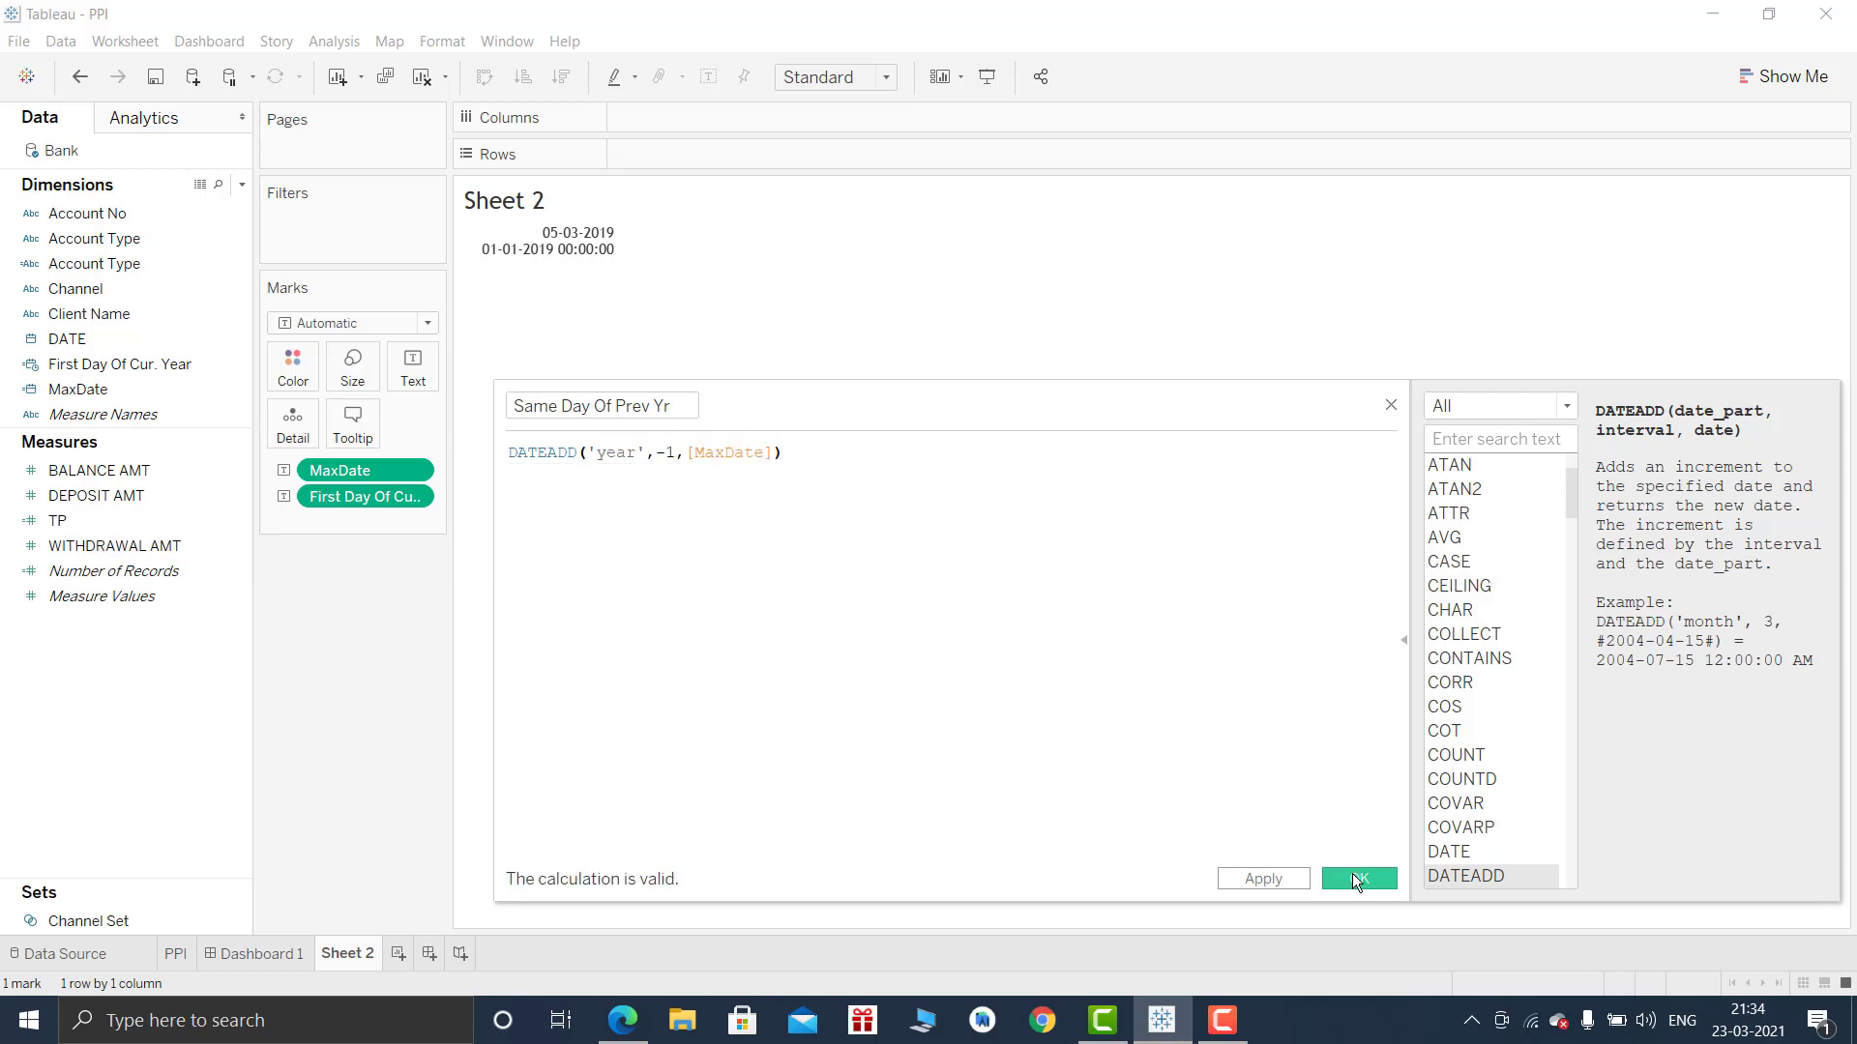
left_click(1352, 876)
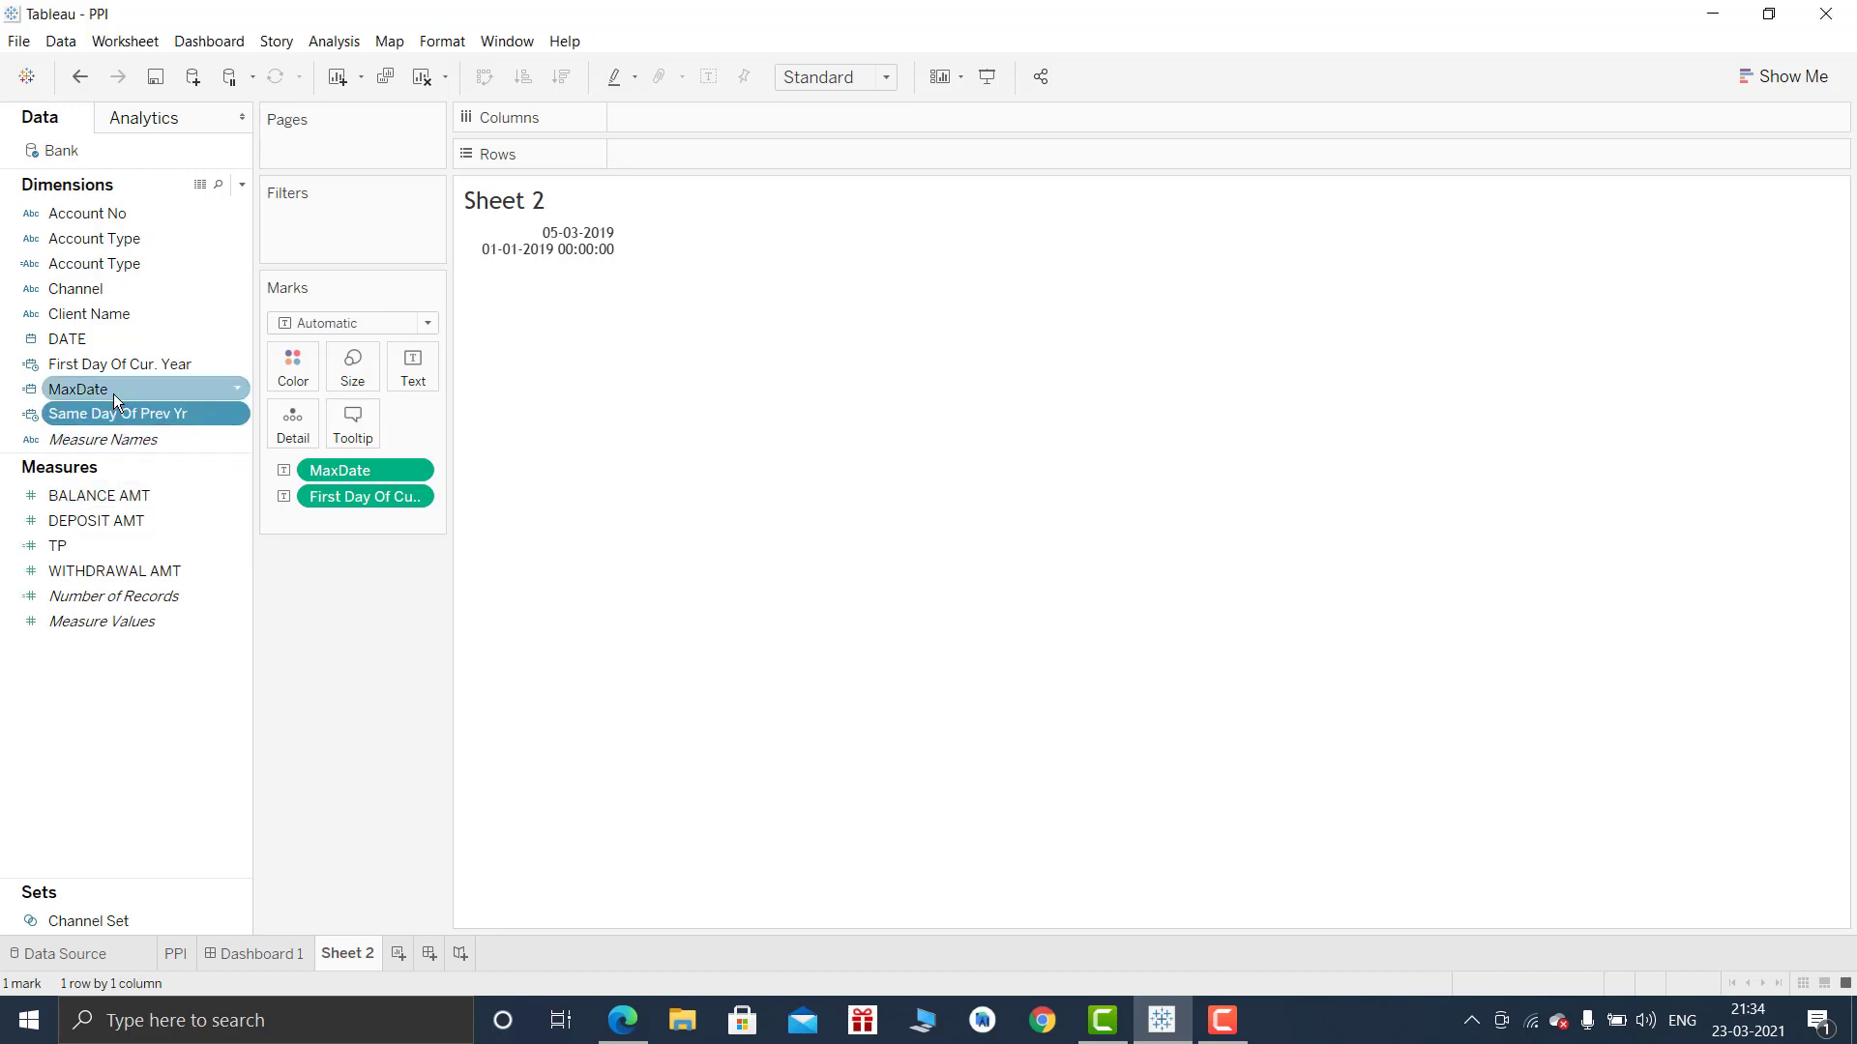
Add Same Day Of Prev Yr to the text marks as an exact date and check its value on the sheet.
left_click_drag(116, 413, 394, 379)
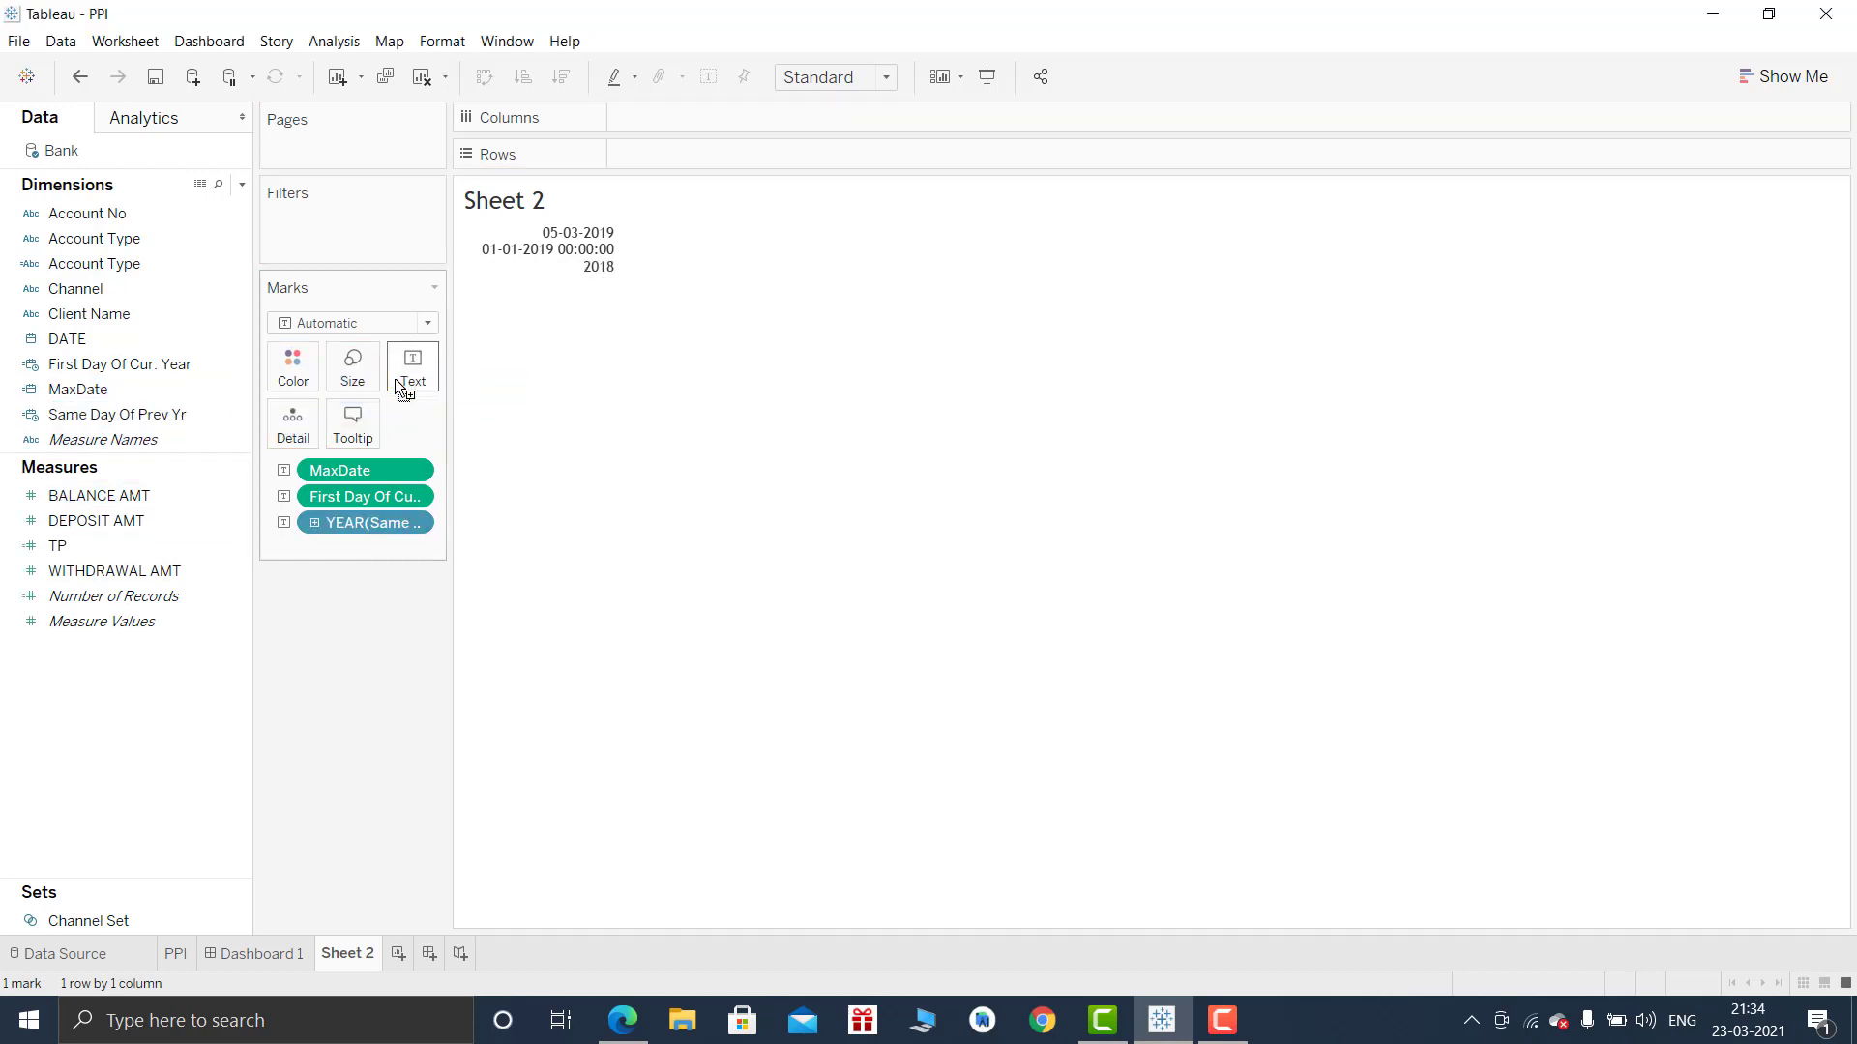
right_click(380, 528)
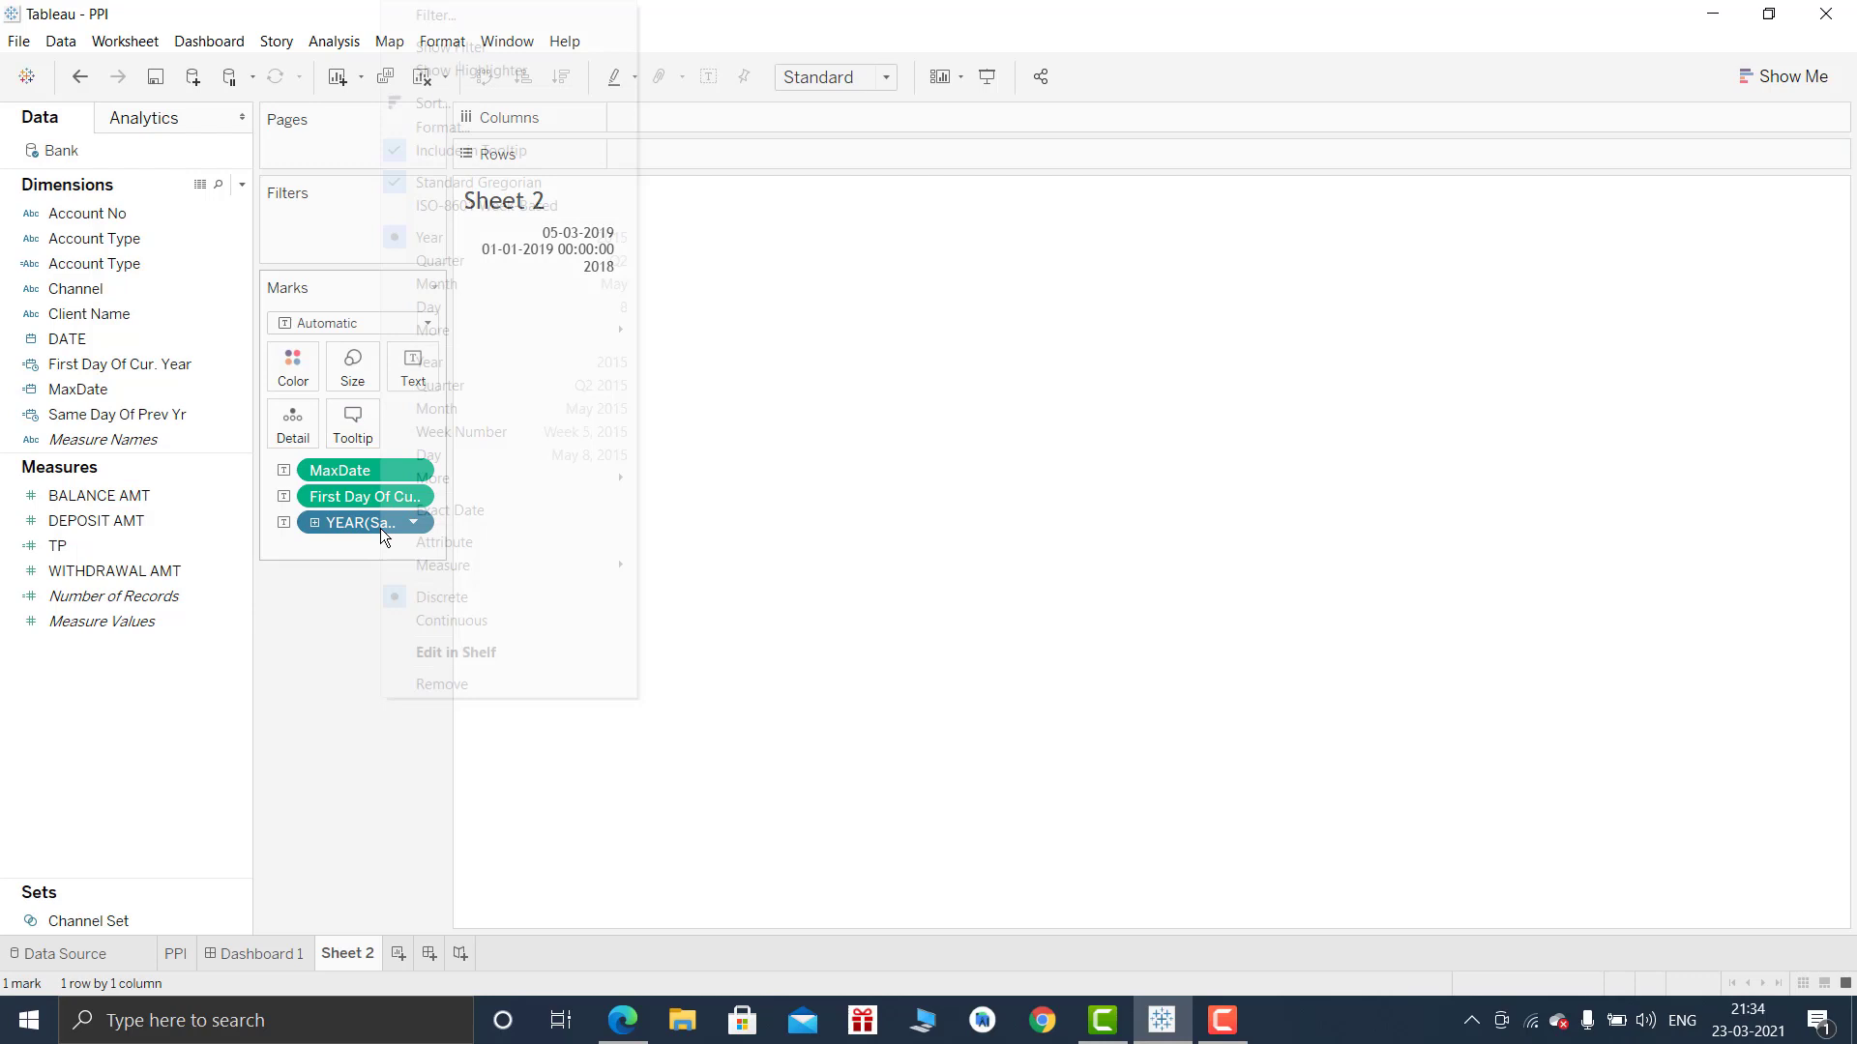
left_click(520, 508)
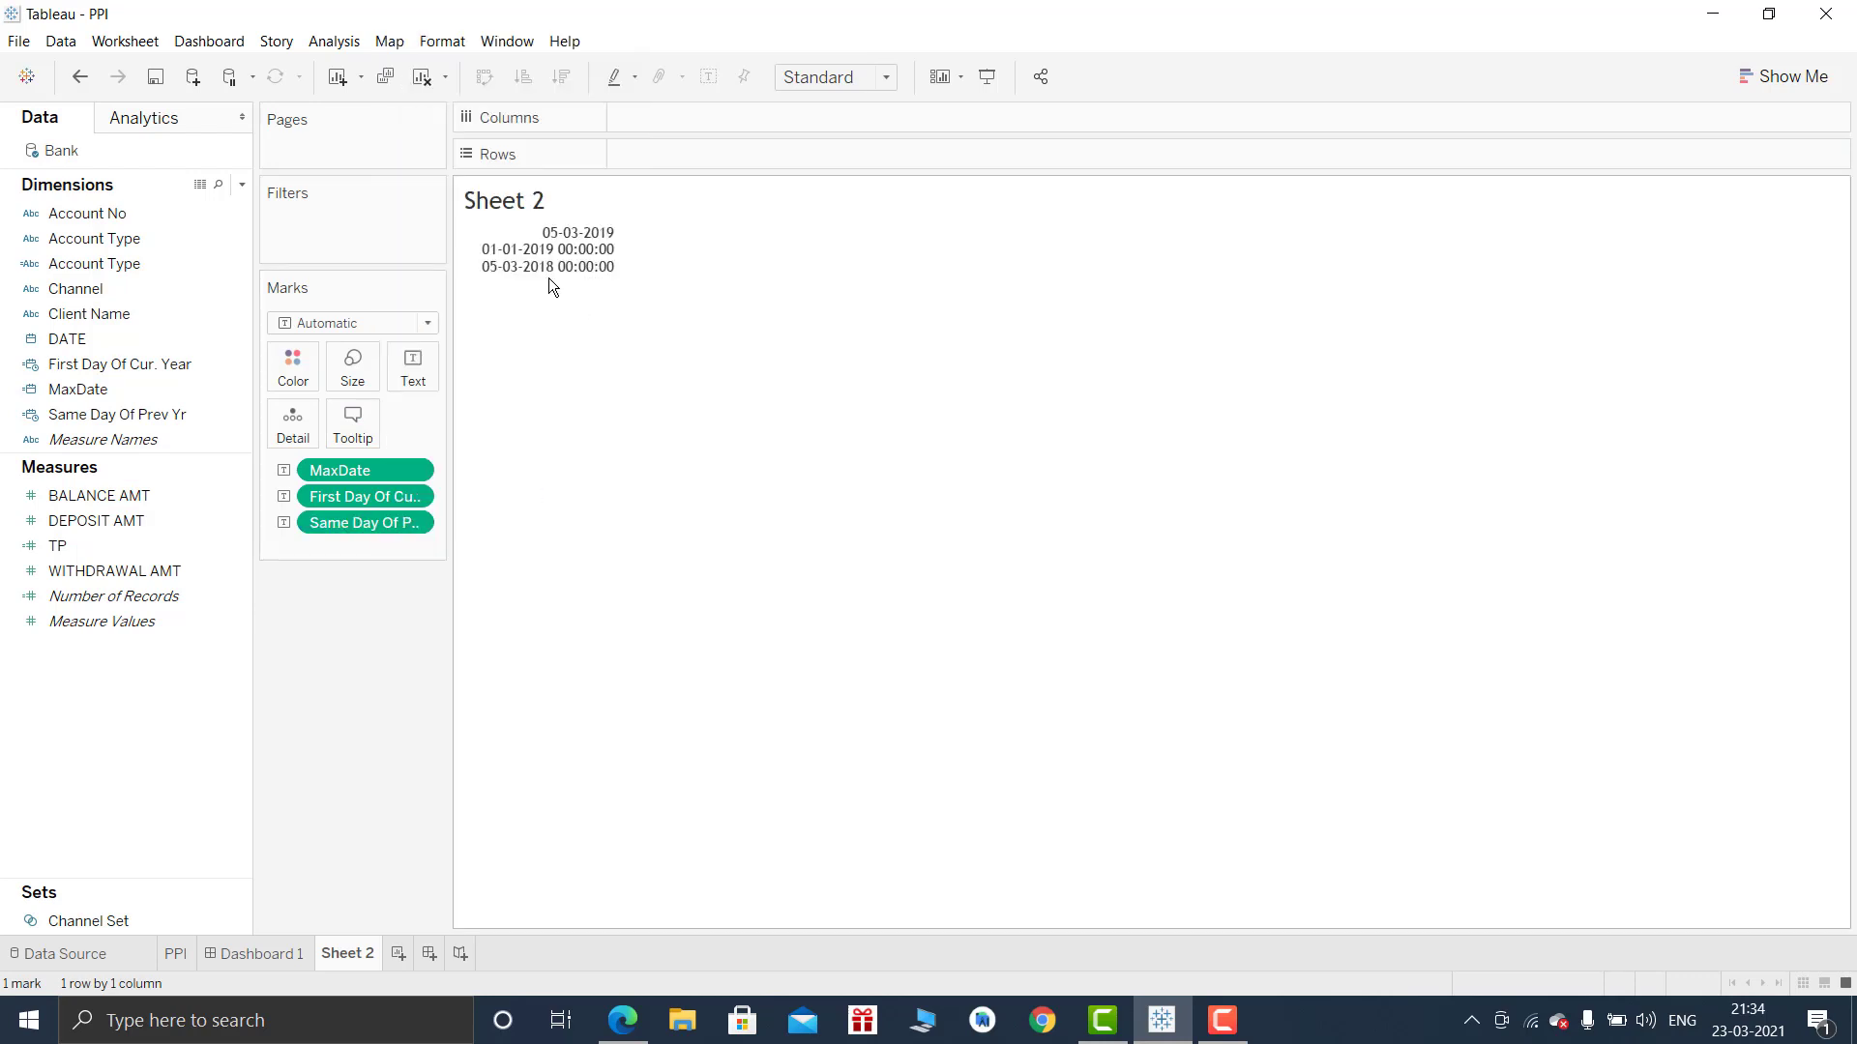
mouse_move(548, 257)
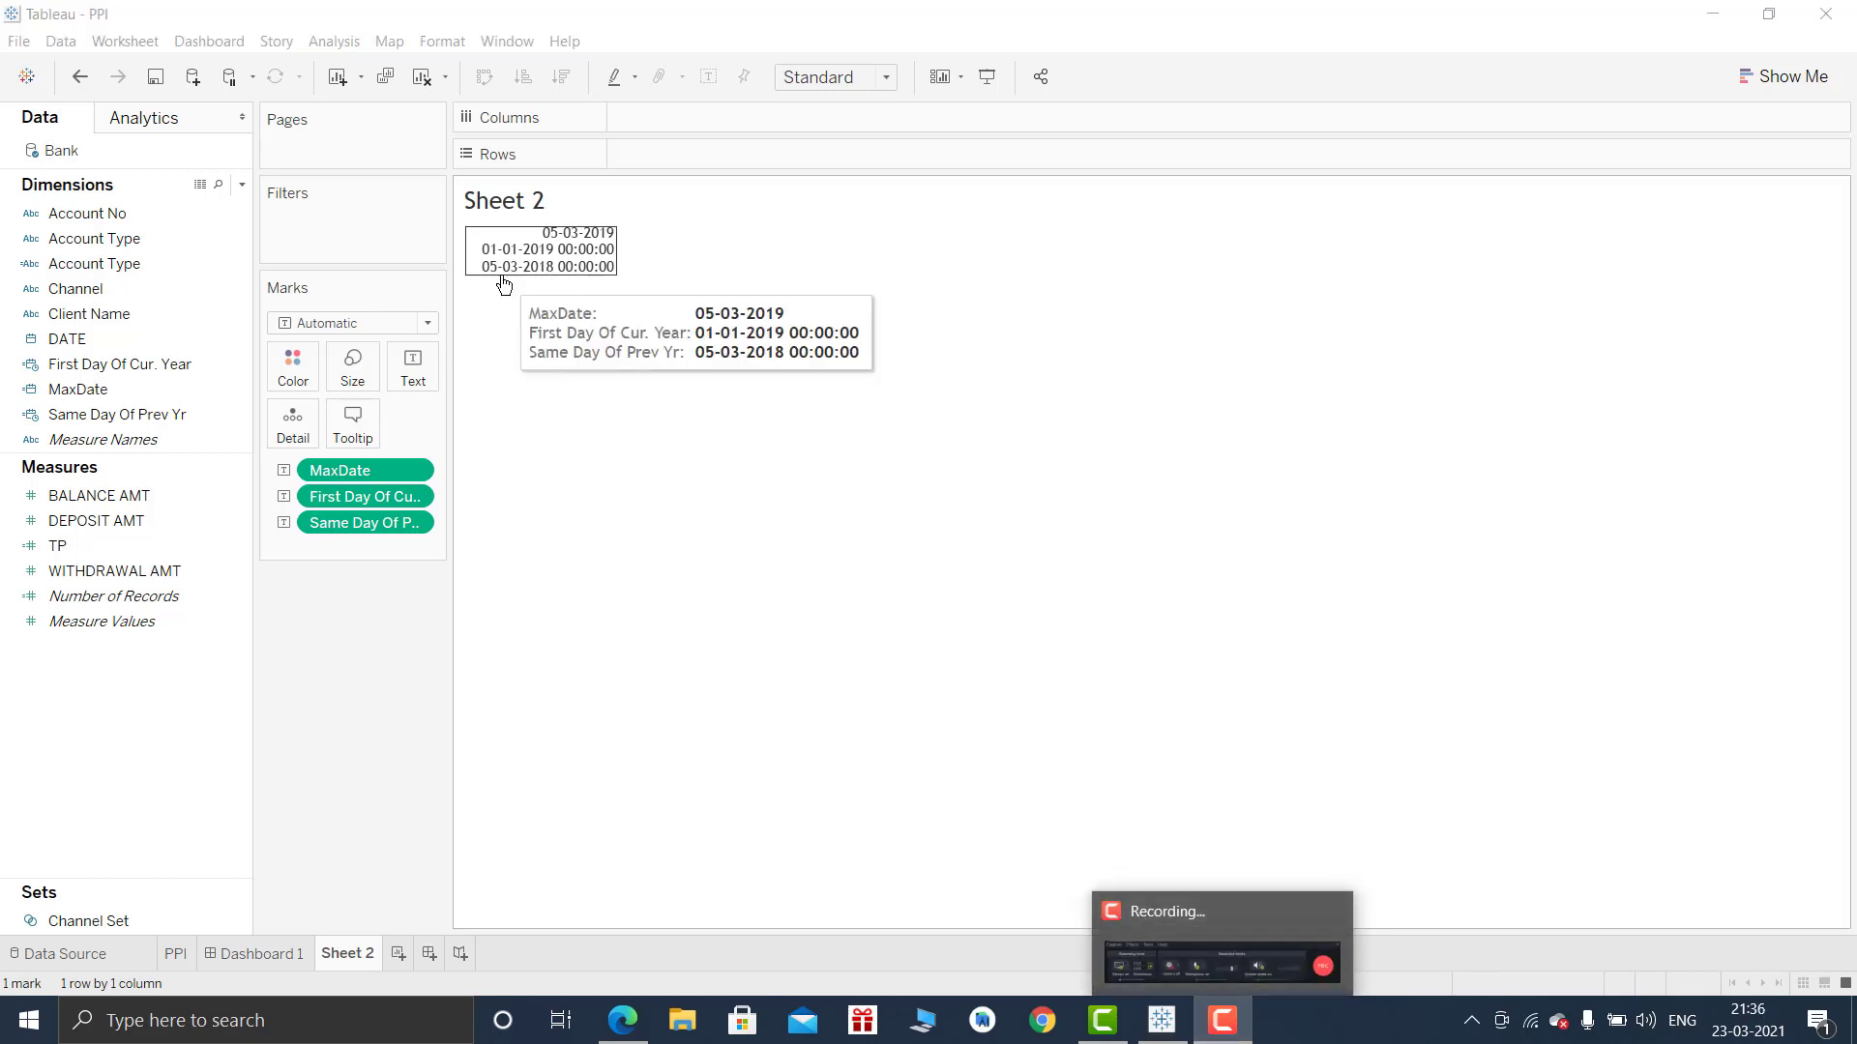
Start a new calculated field named First day Of Prev Year.
left_click(242, 188)
left_click(229, 199)
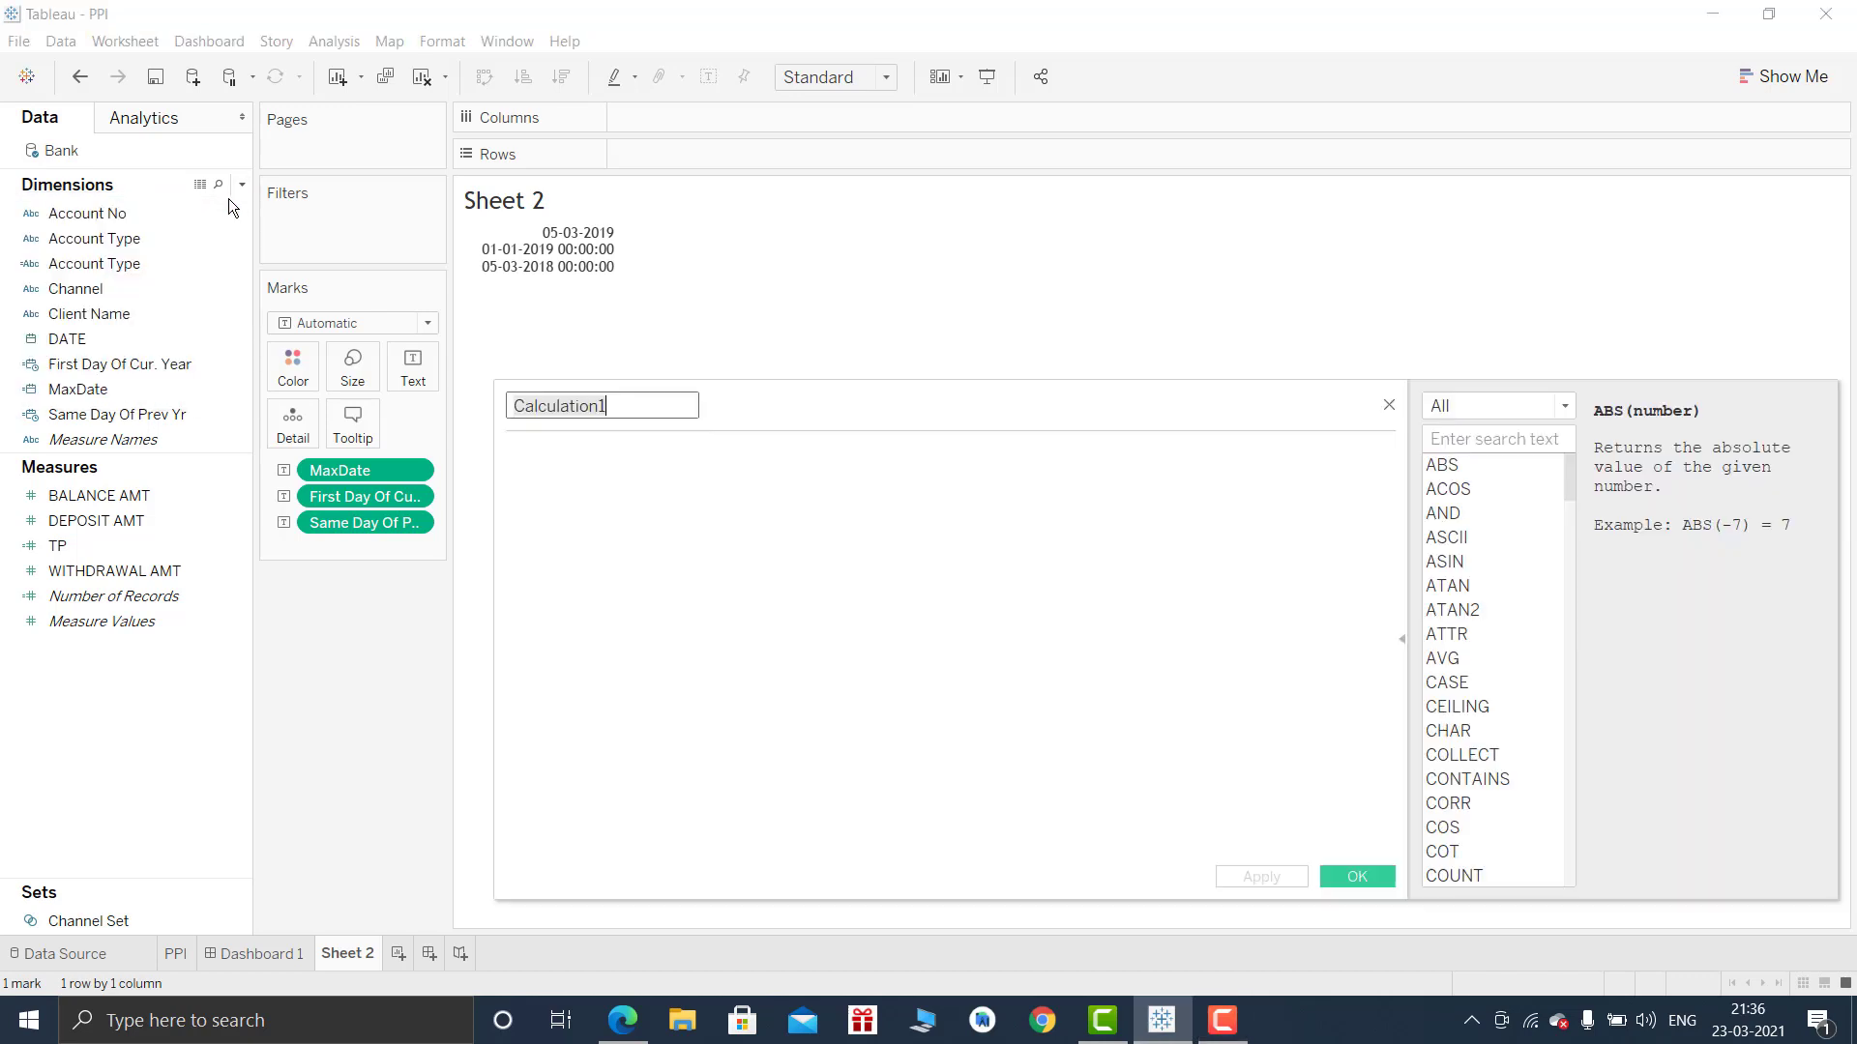
type("First ay")
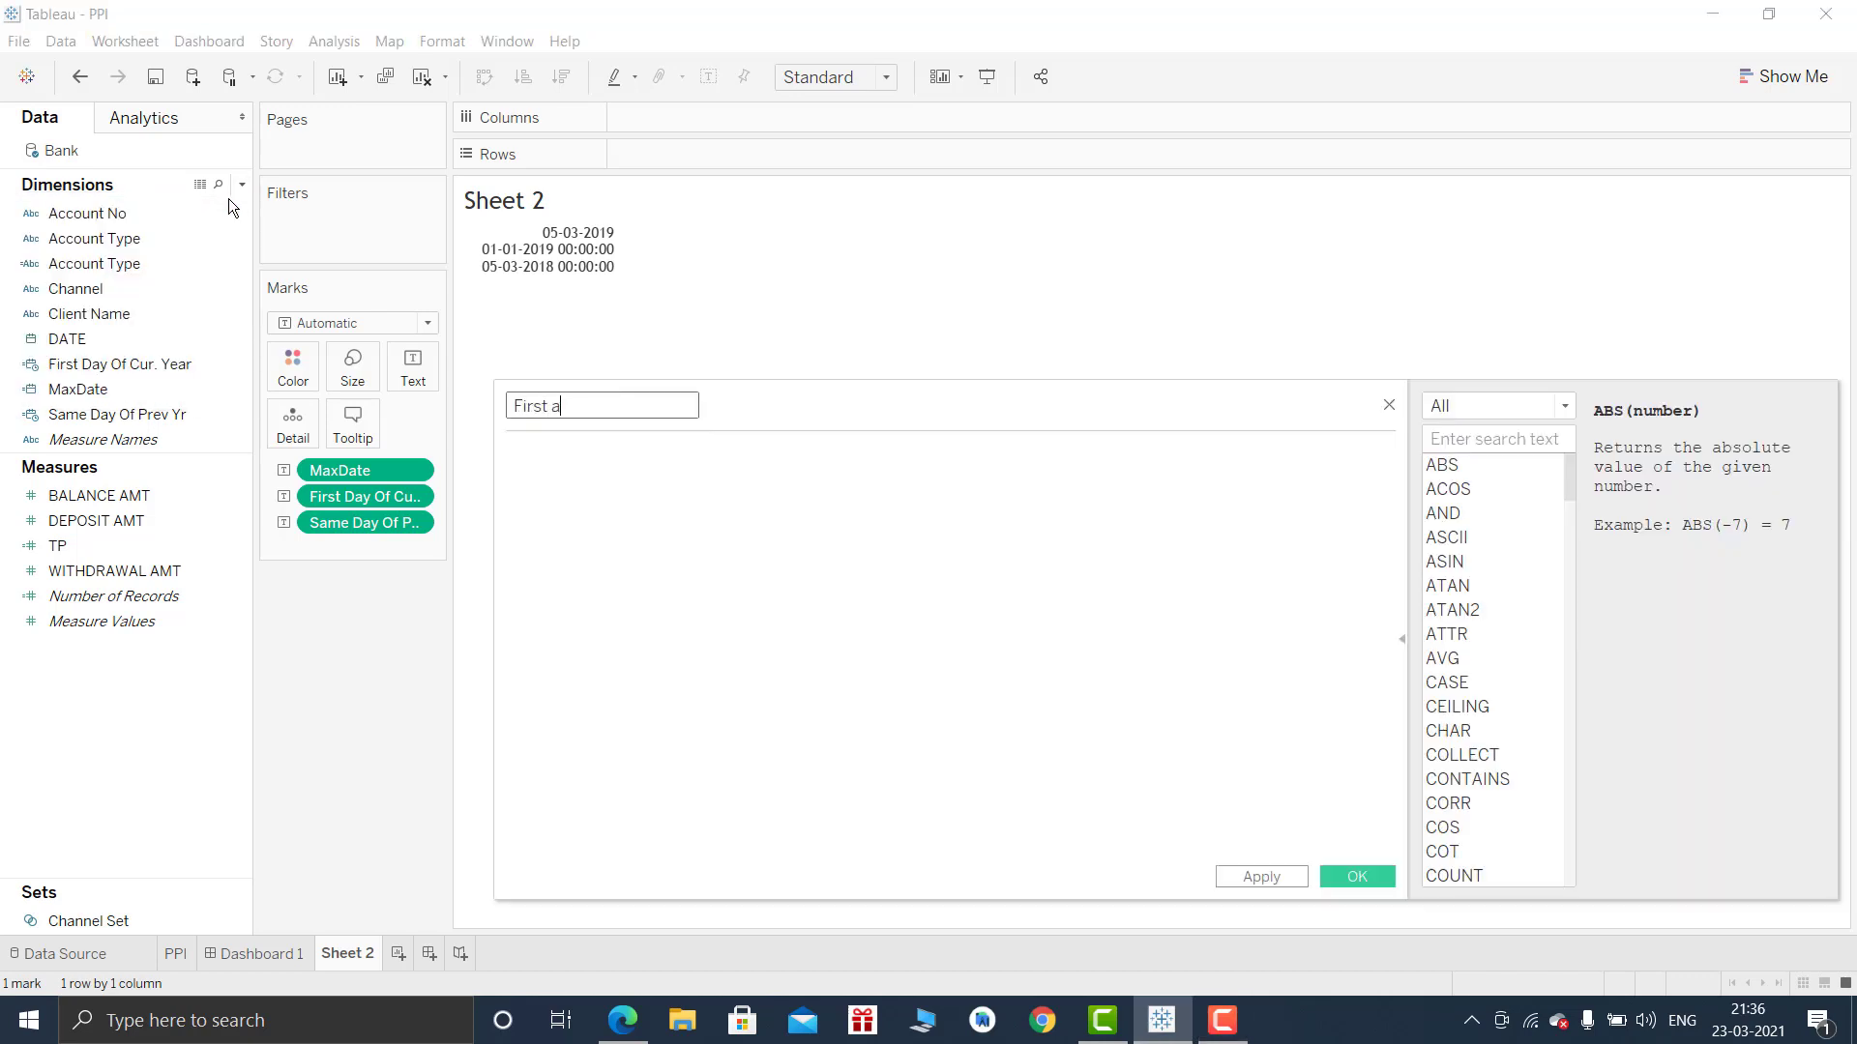
key("BackSpace")
key("BackSpace")
type("day Of Prev Year")
key("Tab")
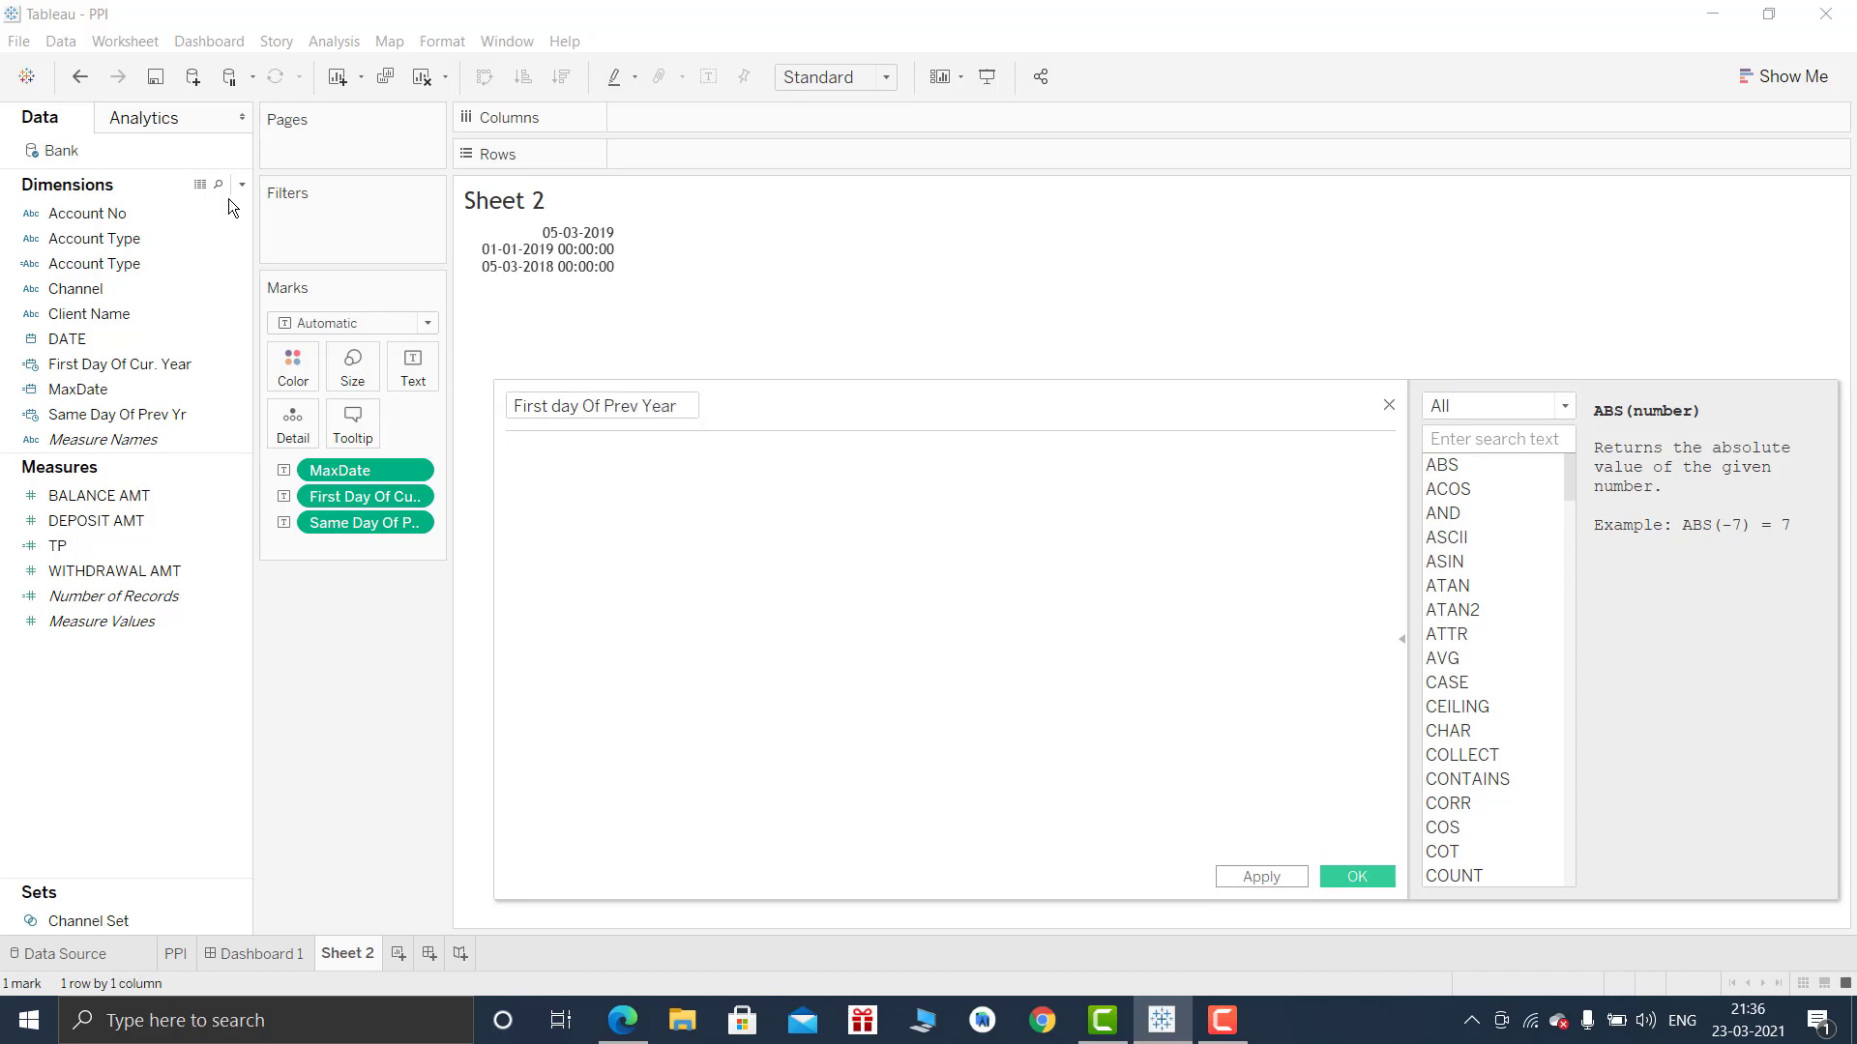
Define the field with DATEADD('year',-1,[First Day Of Cur. Year]) and save it.
type("datea")
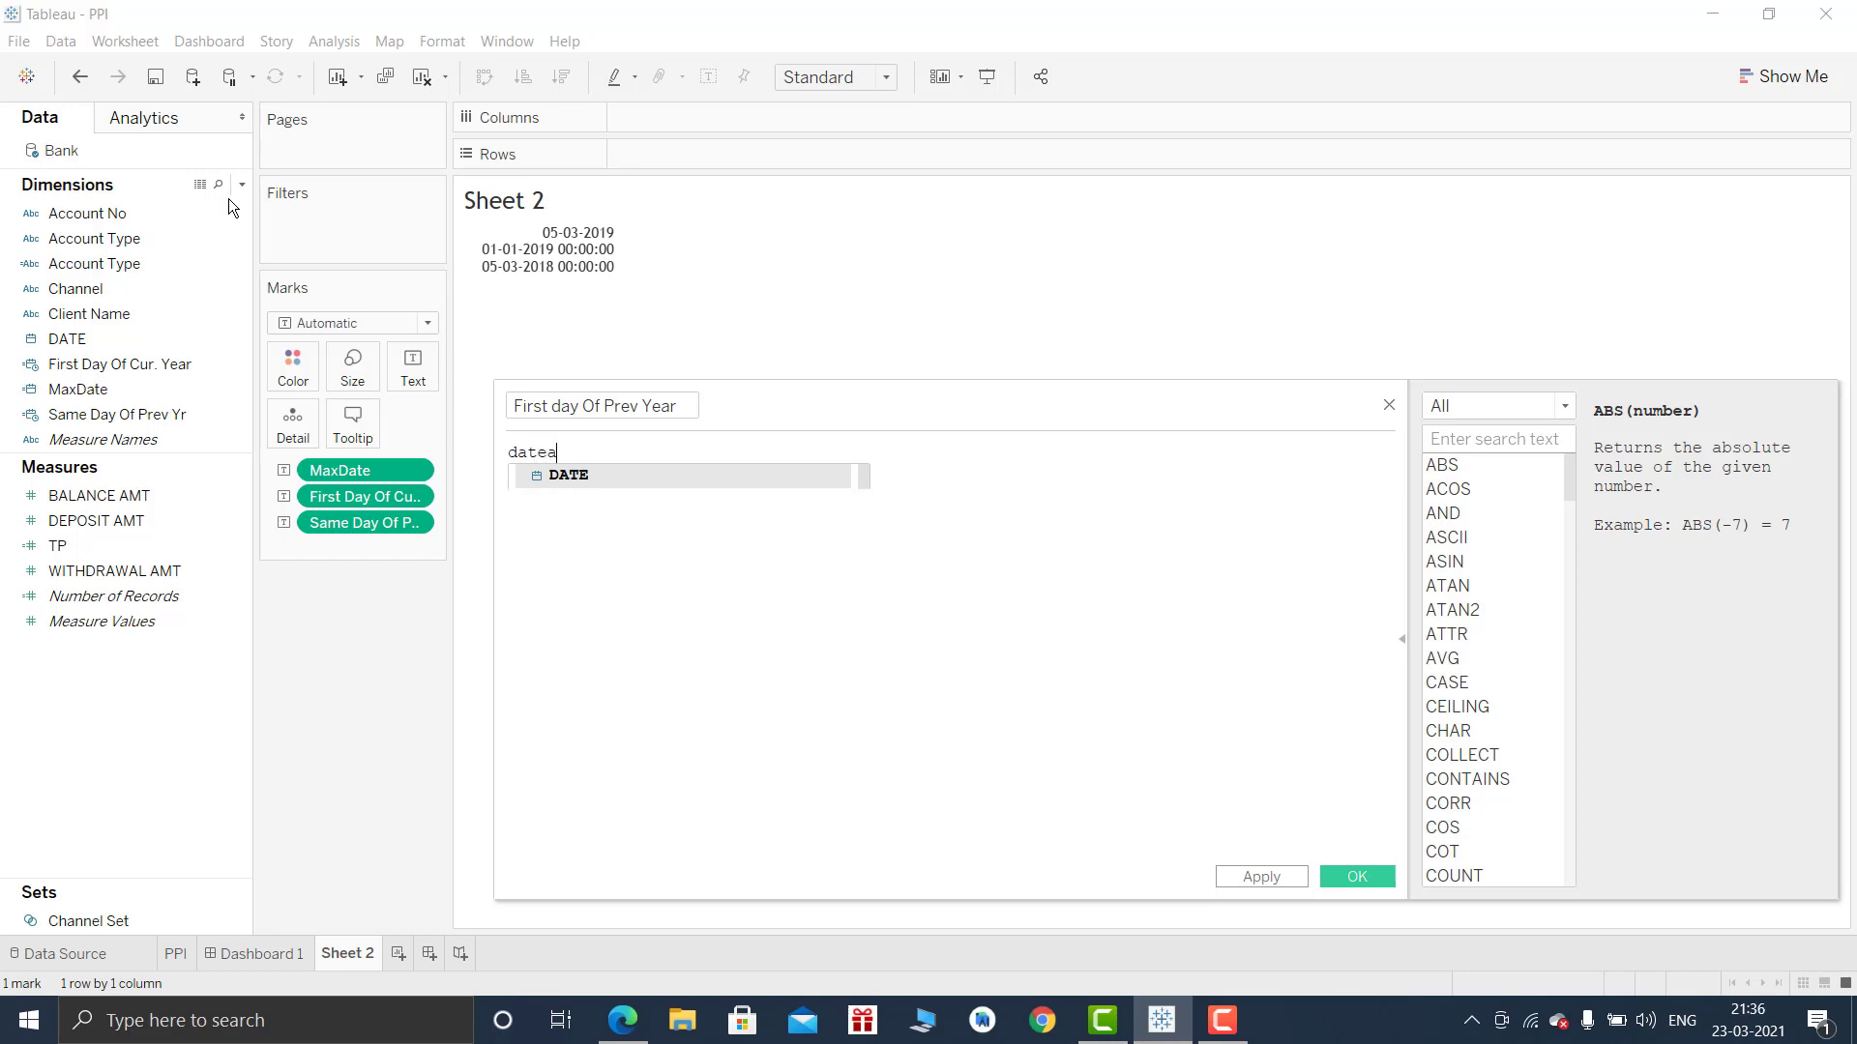
type("dd('year',-")
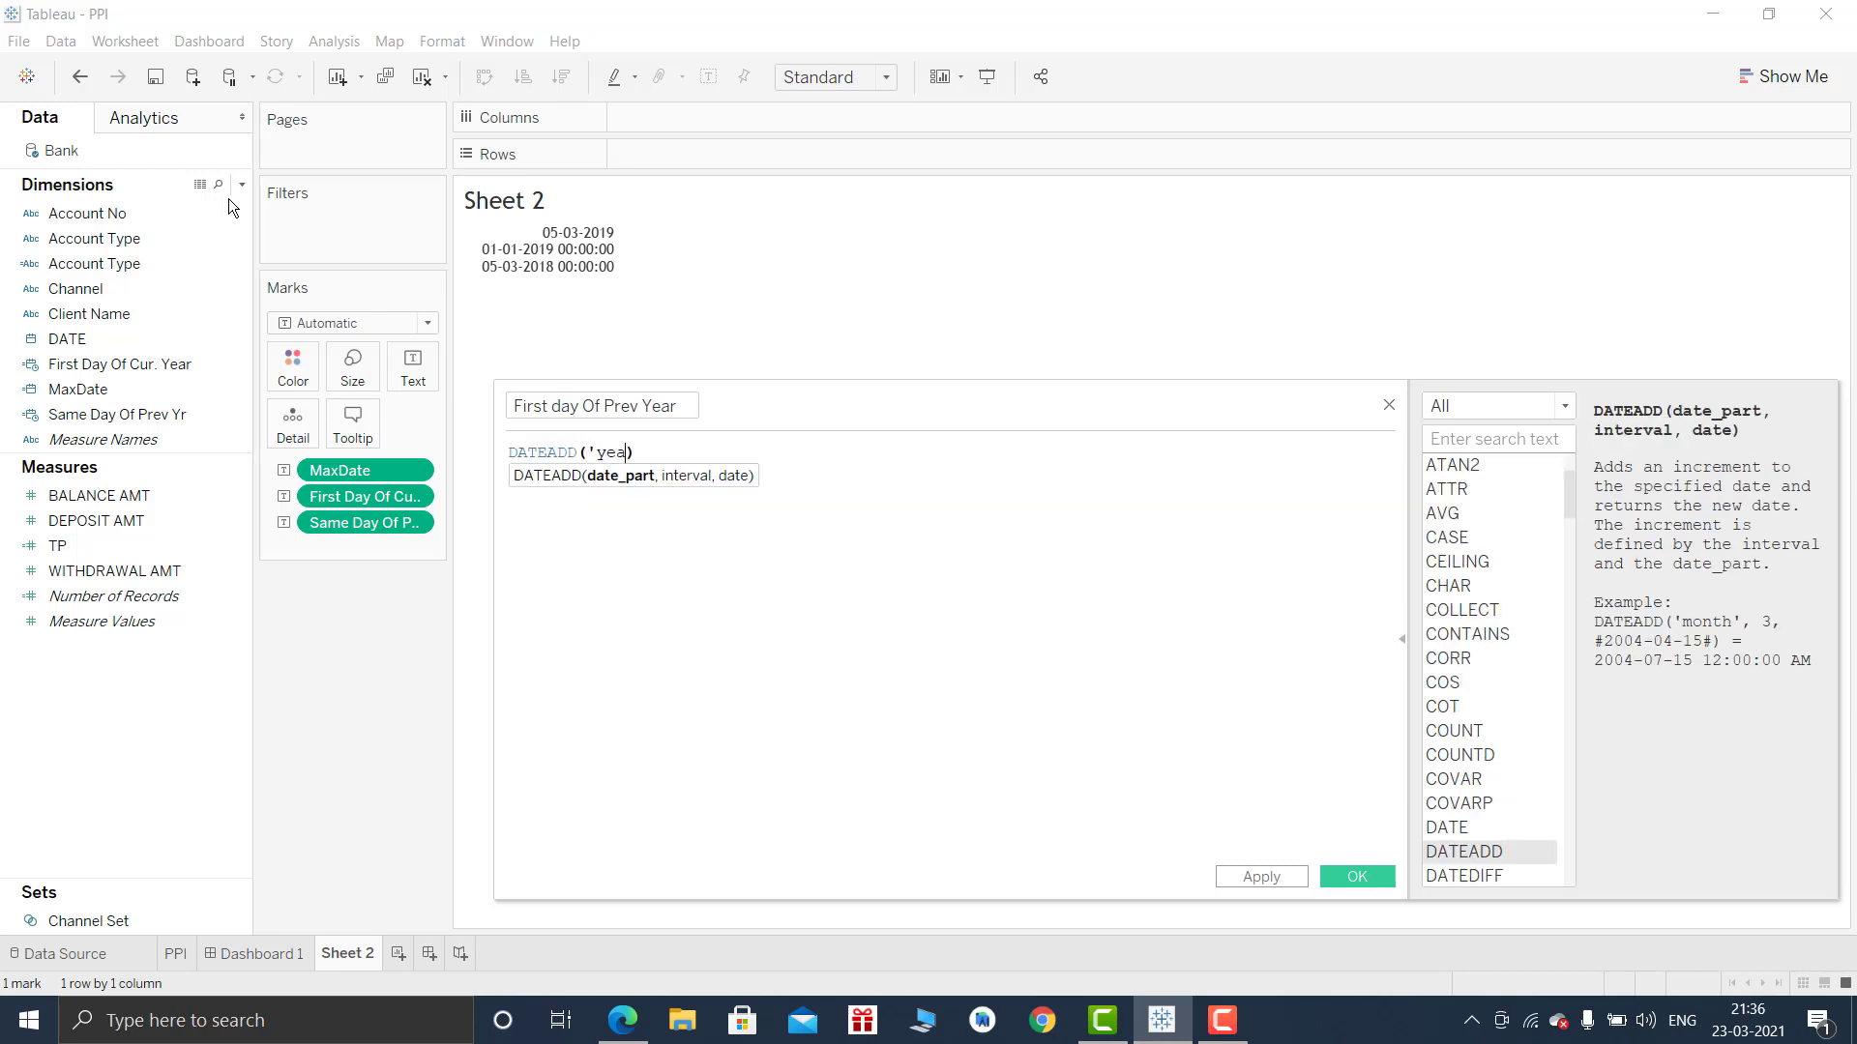
type("1,")
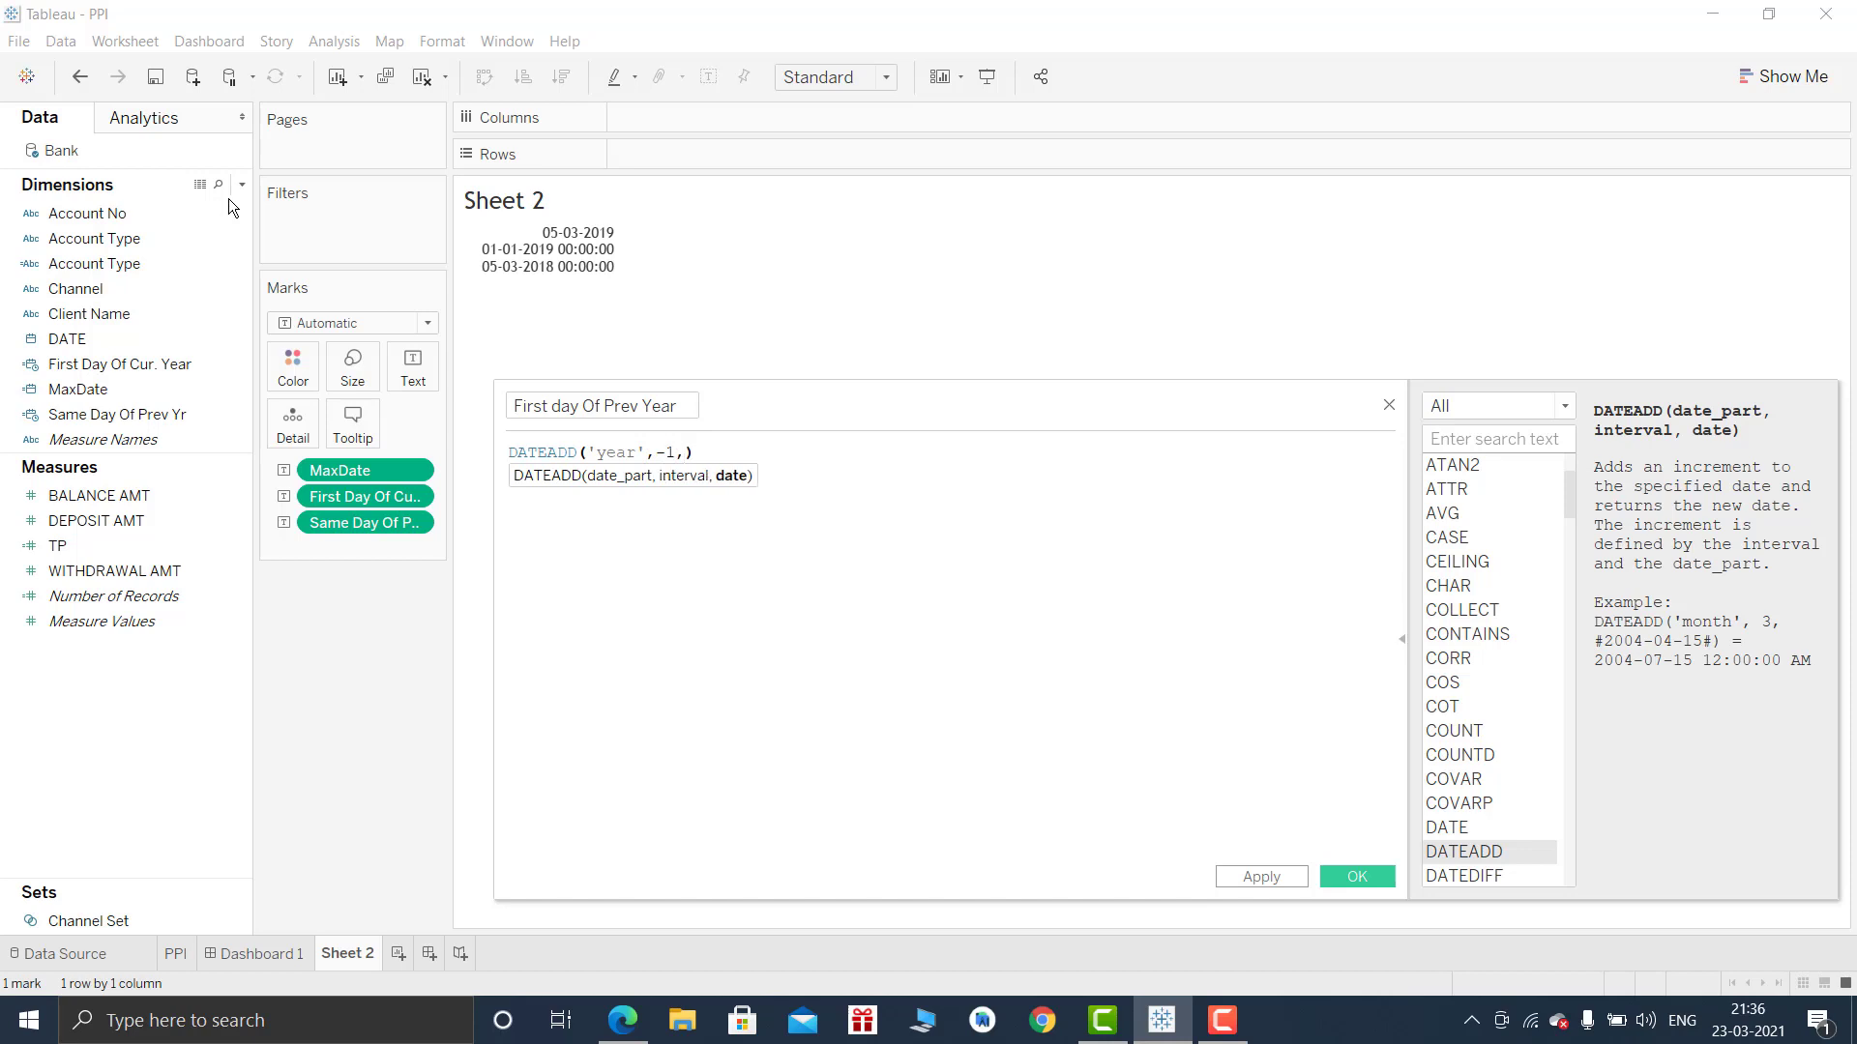
type("fir")
key("Down")
key("Return")
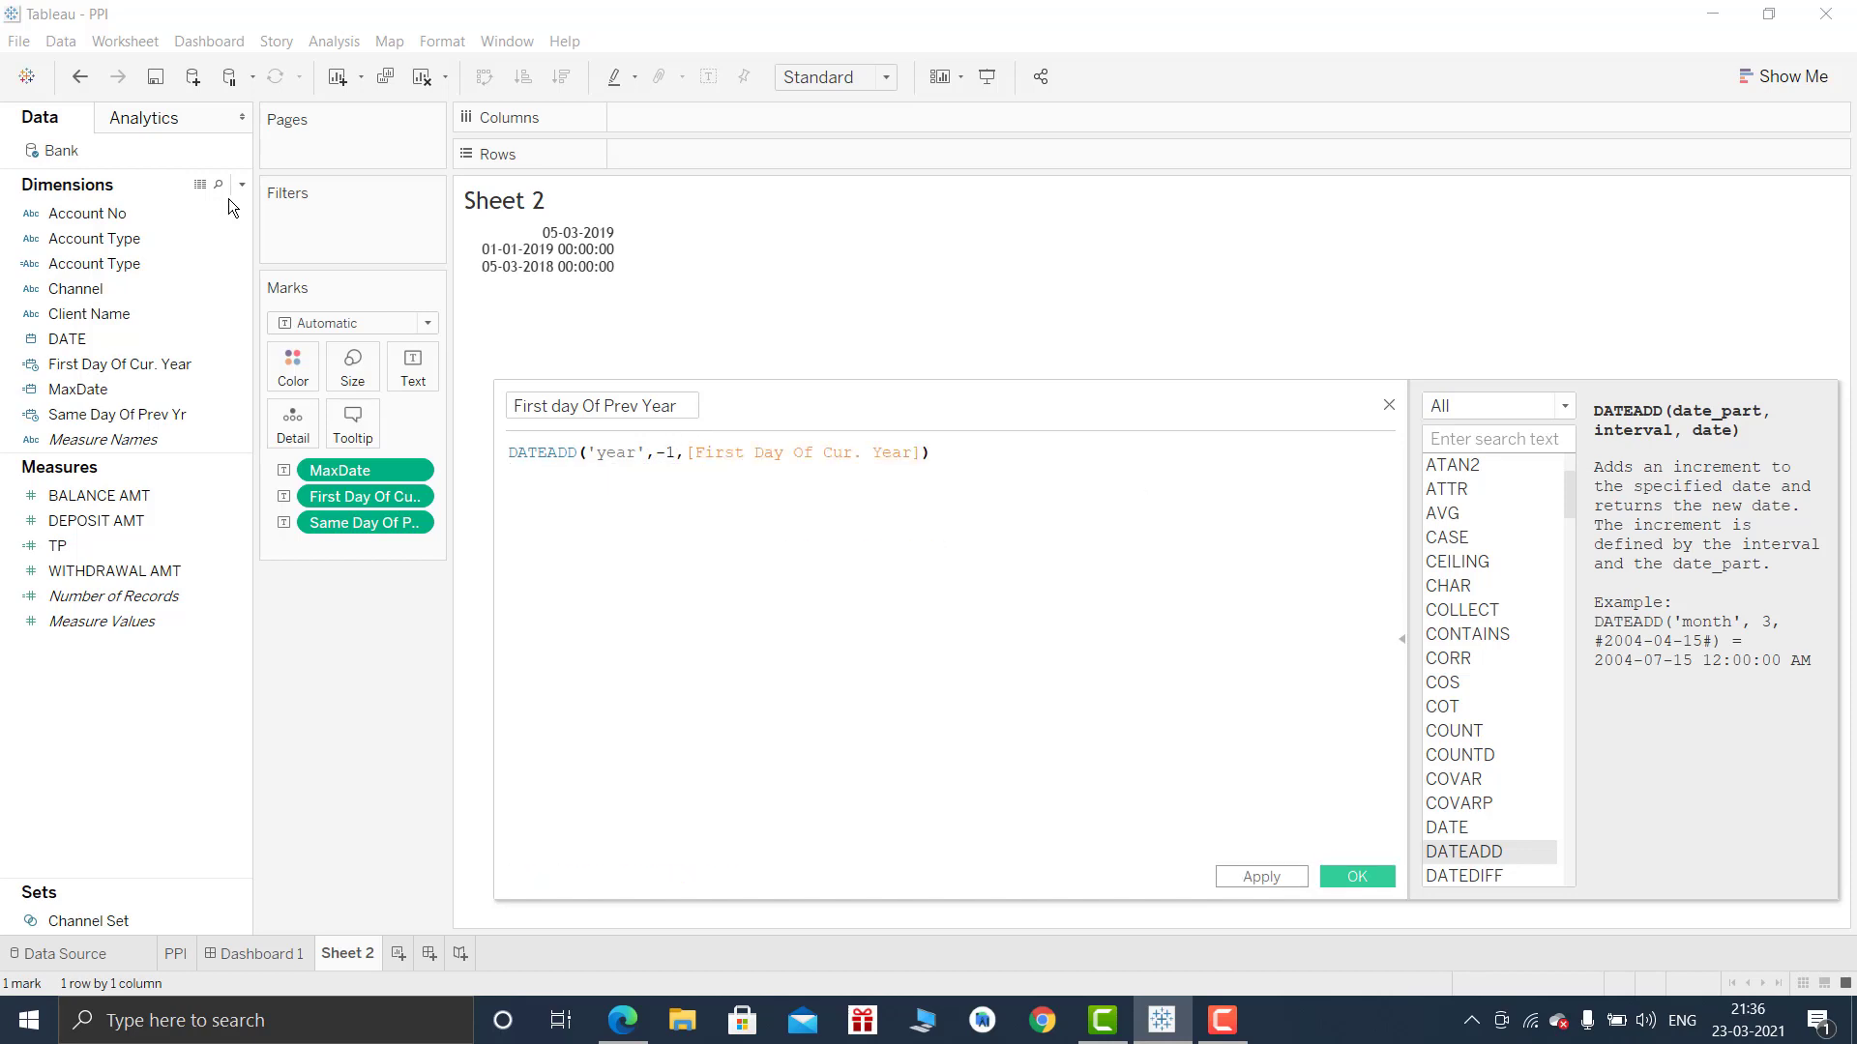
left_click(1358, 877)
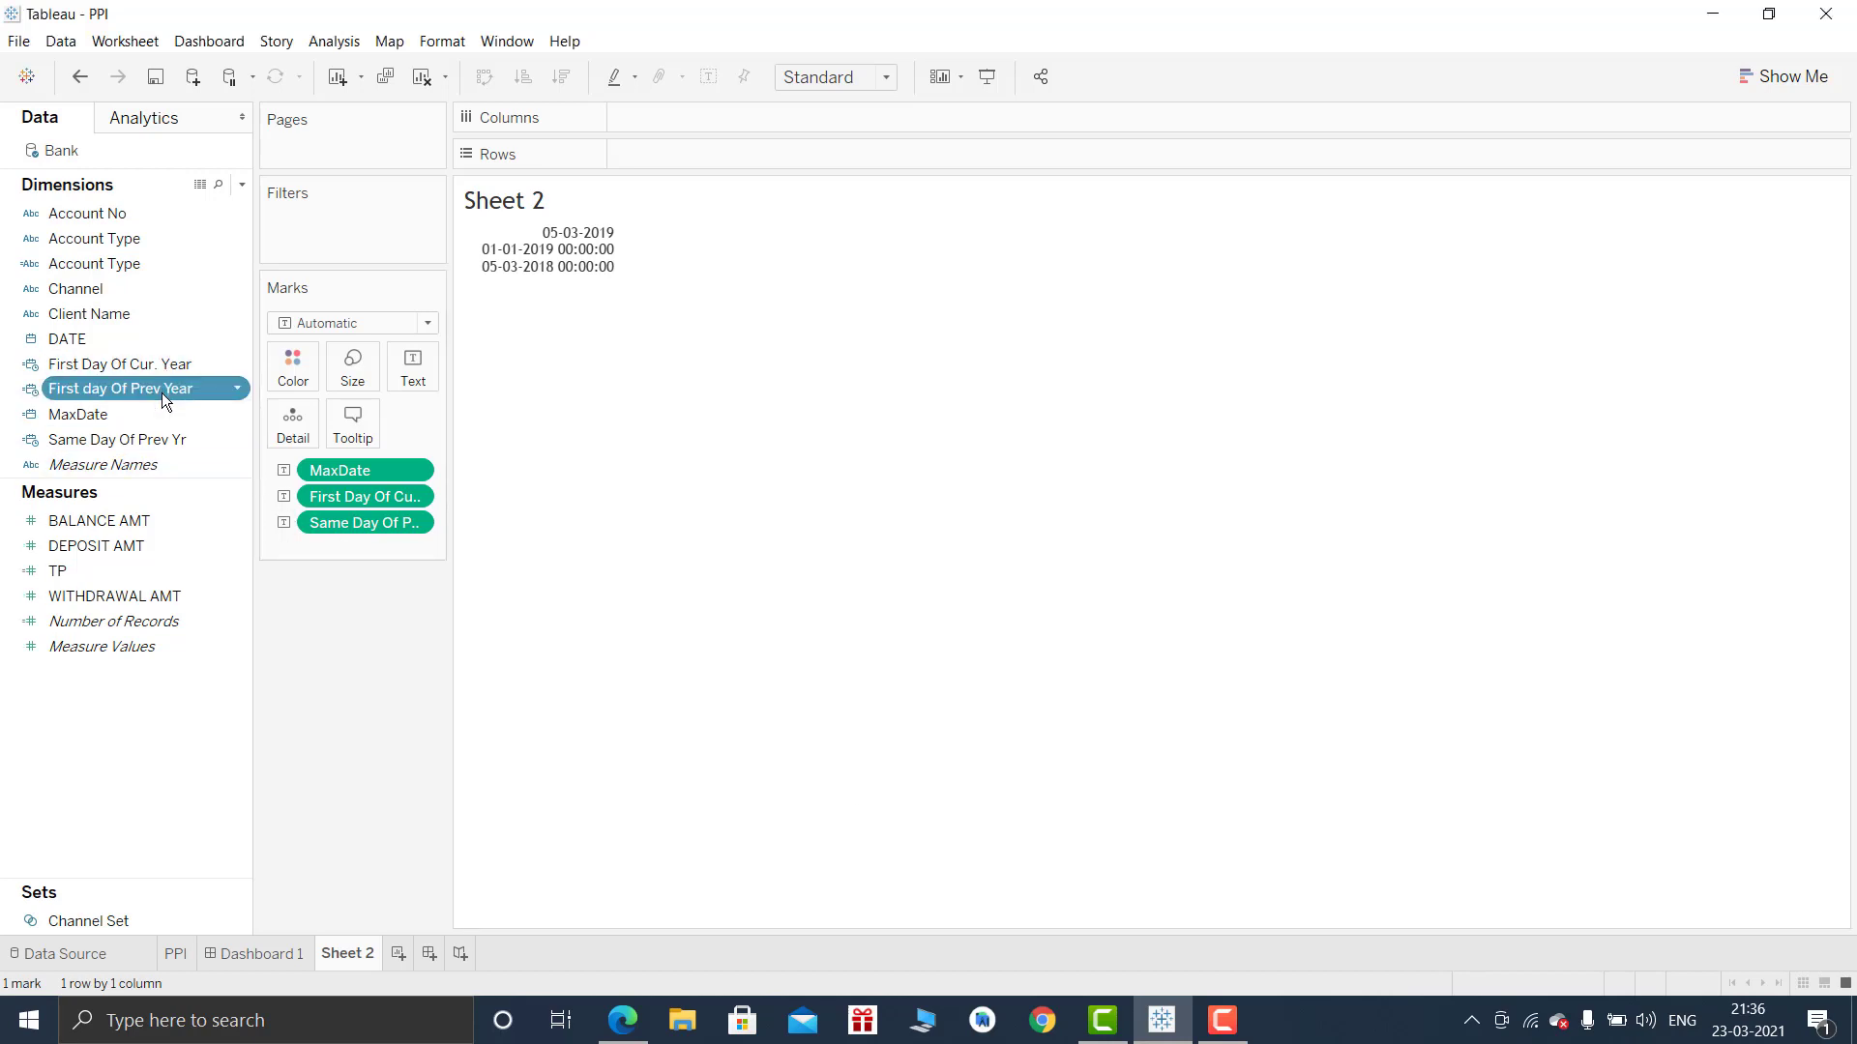
Add First day Of Prev Year to the text marks as an exact date.
left_click_drag(160, 393, 420, 386)
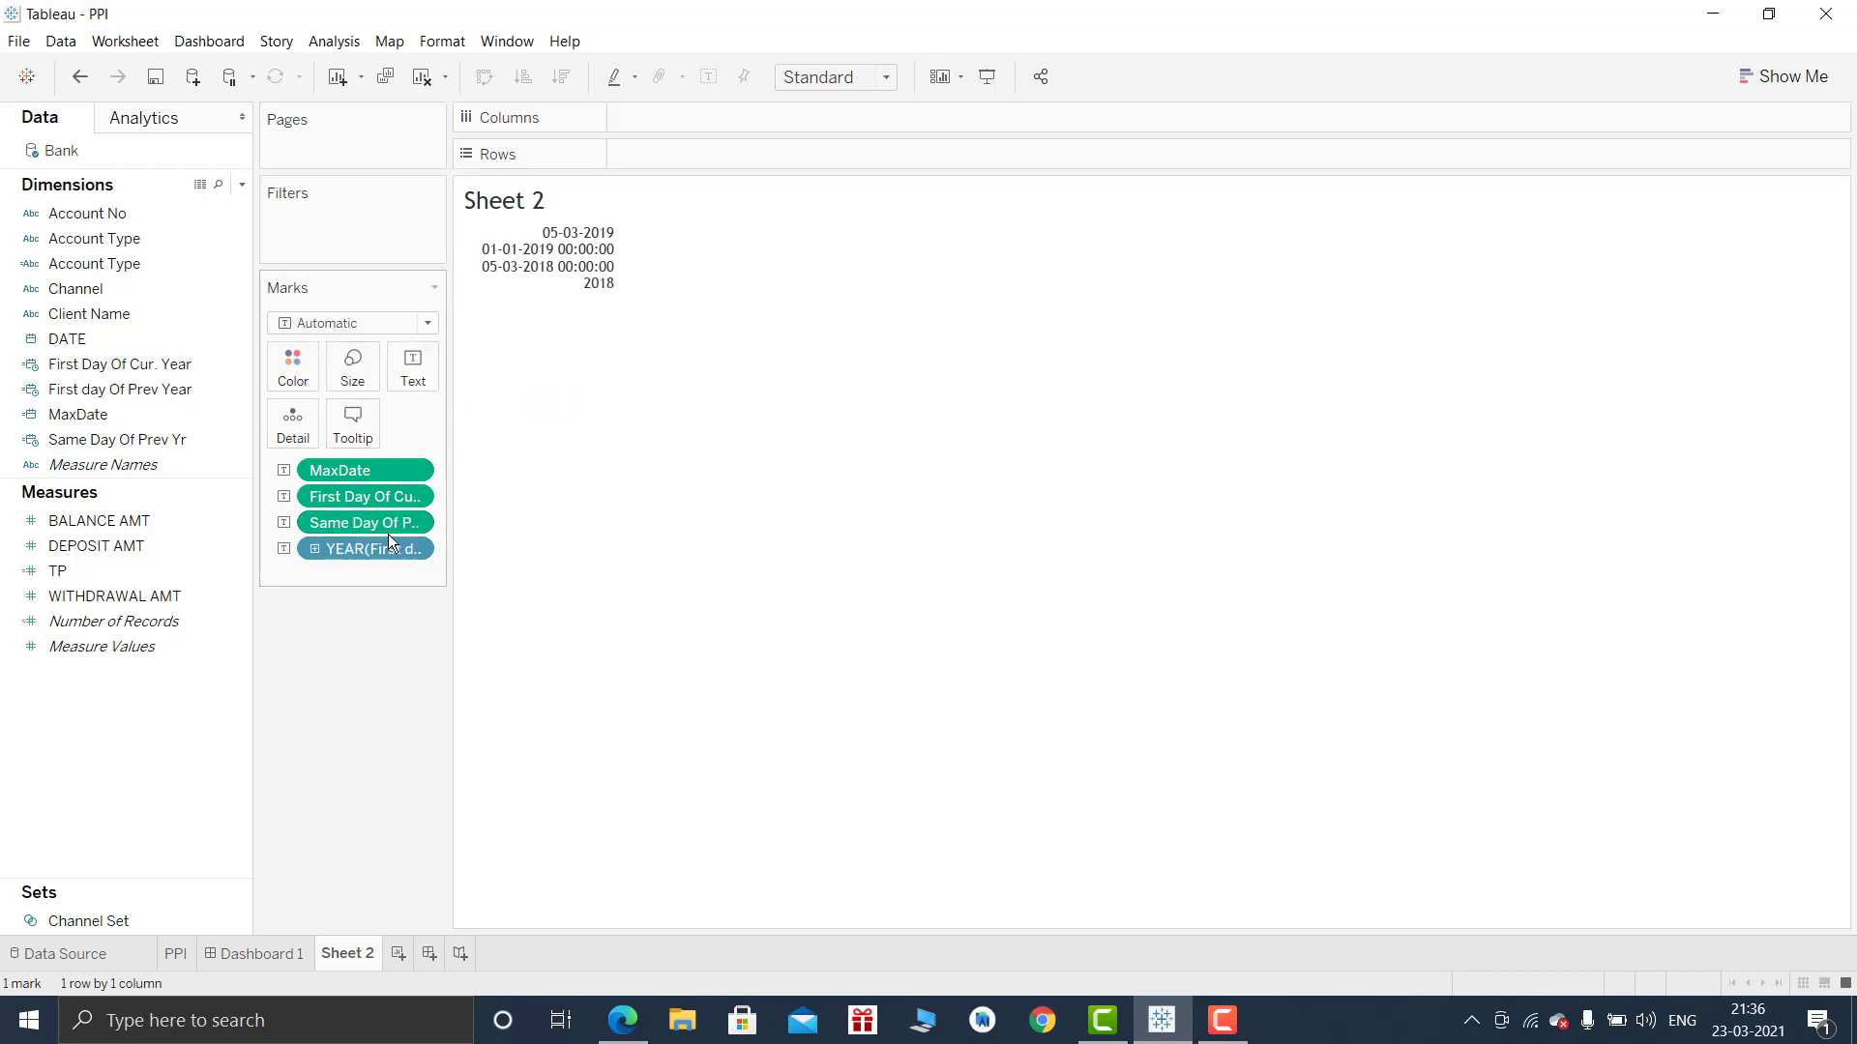
right_click(387, 548)
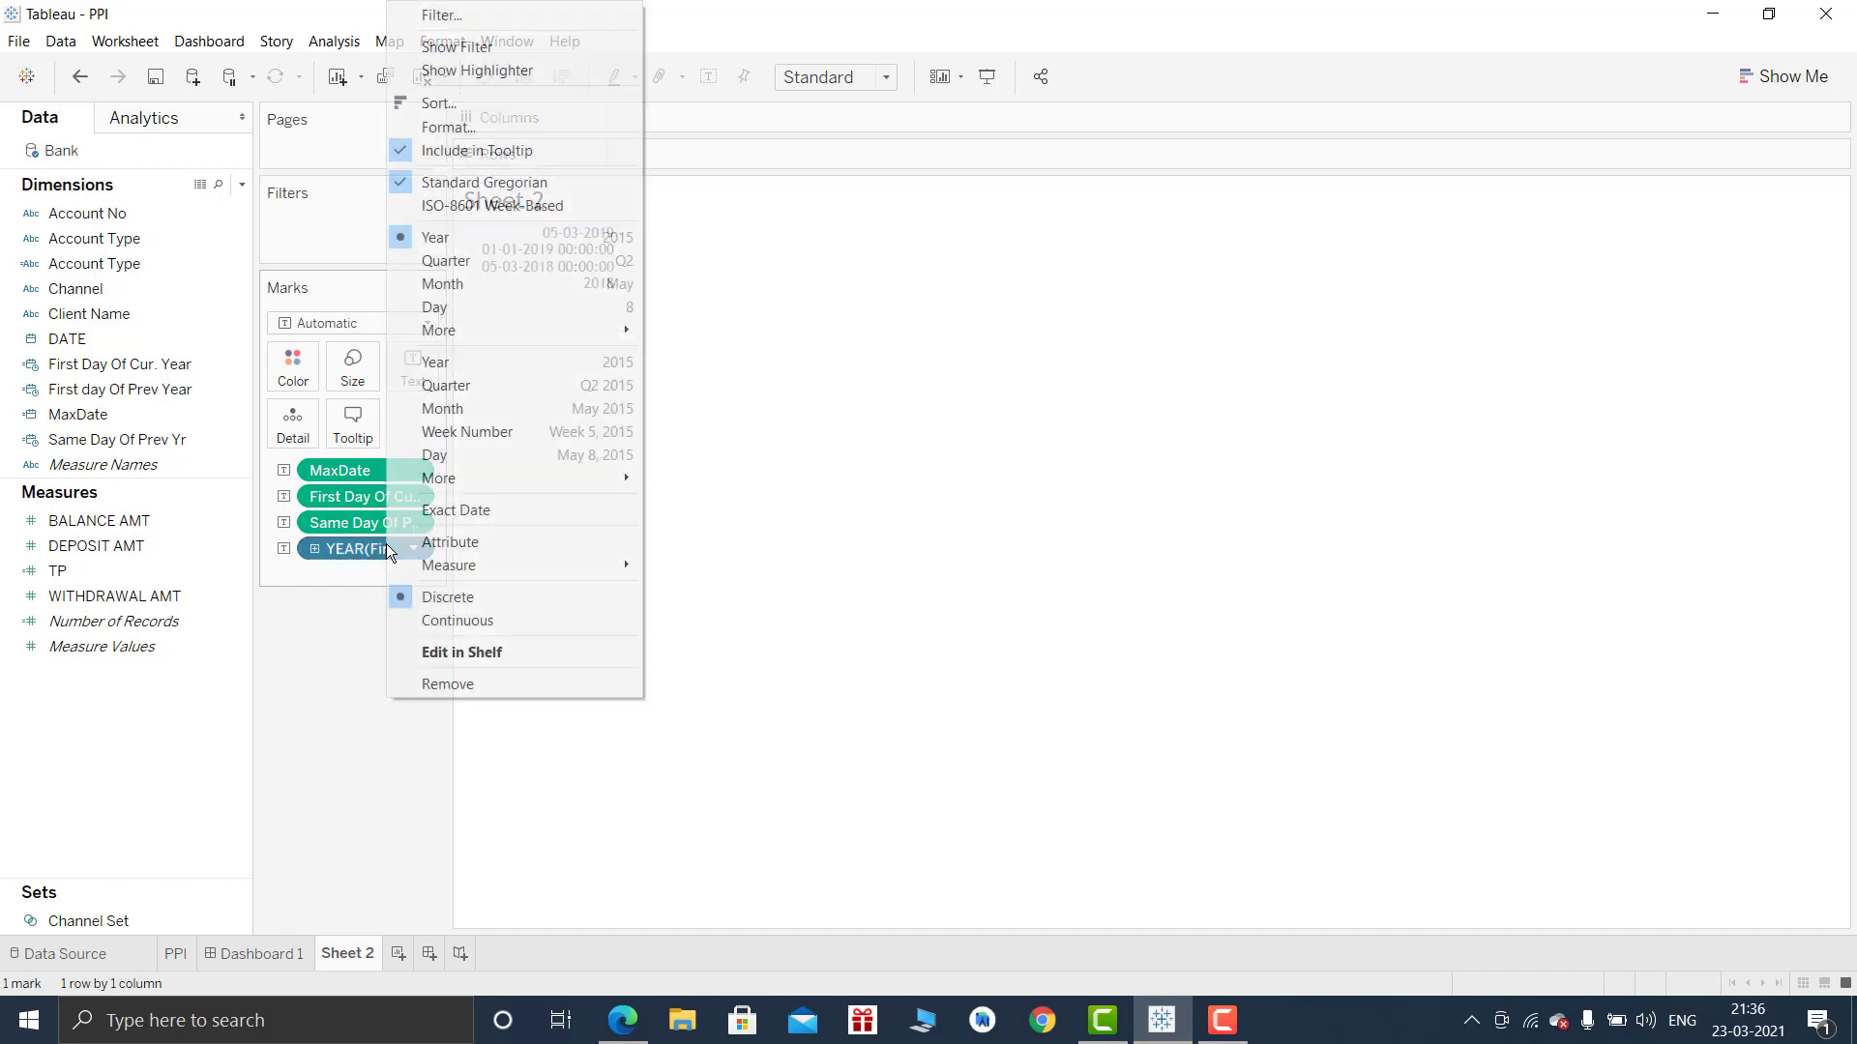
left_click(528, 507)
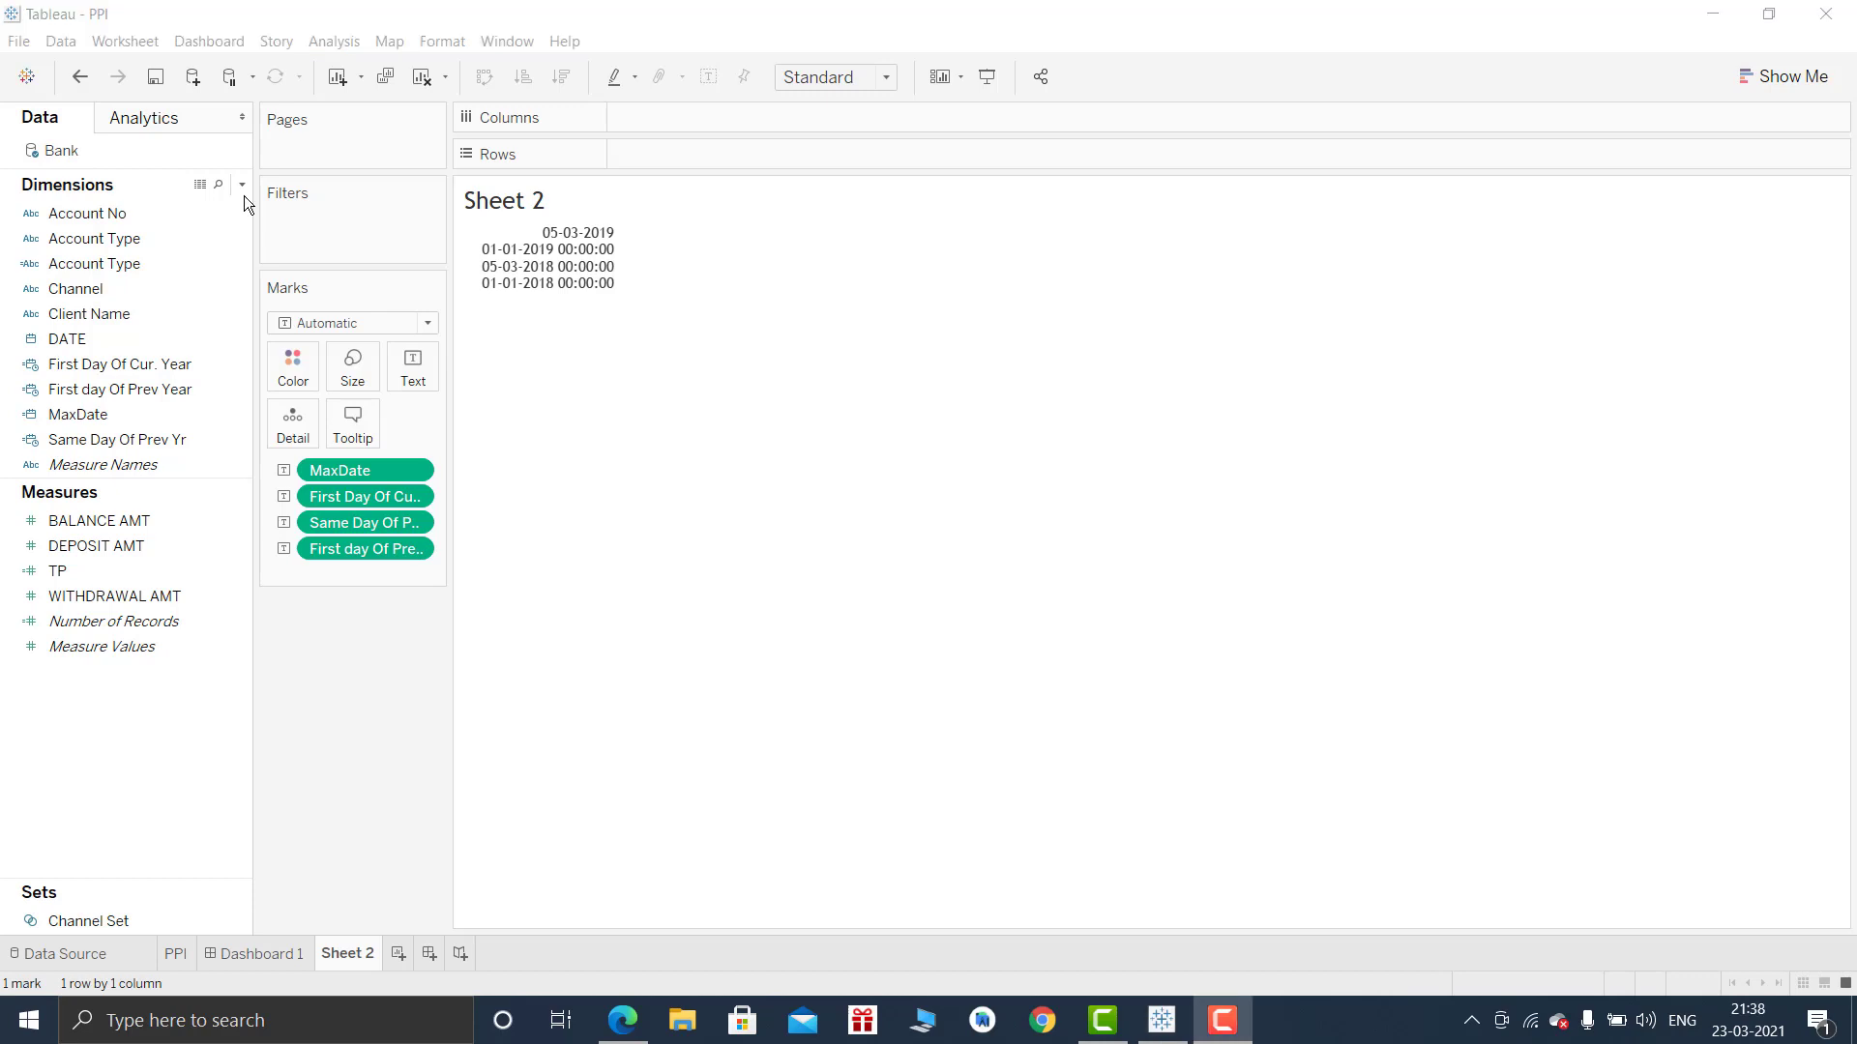
Start a new calculated field named Cr Yr Logic.
left_click(243, 185)
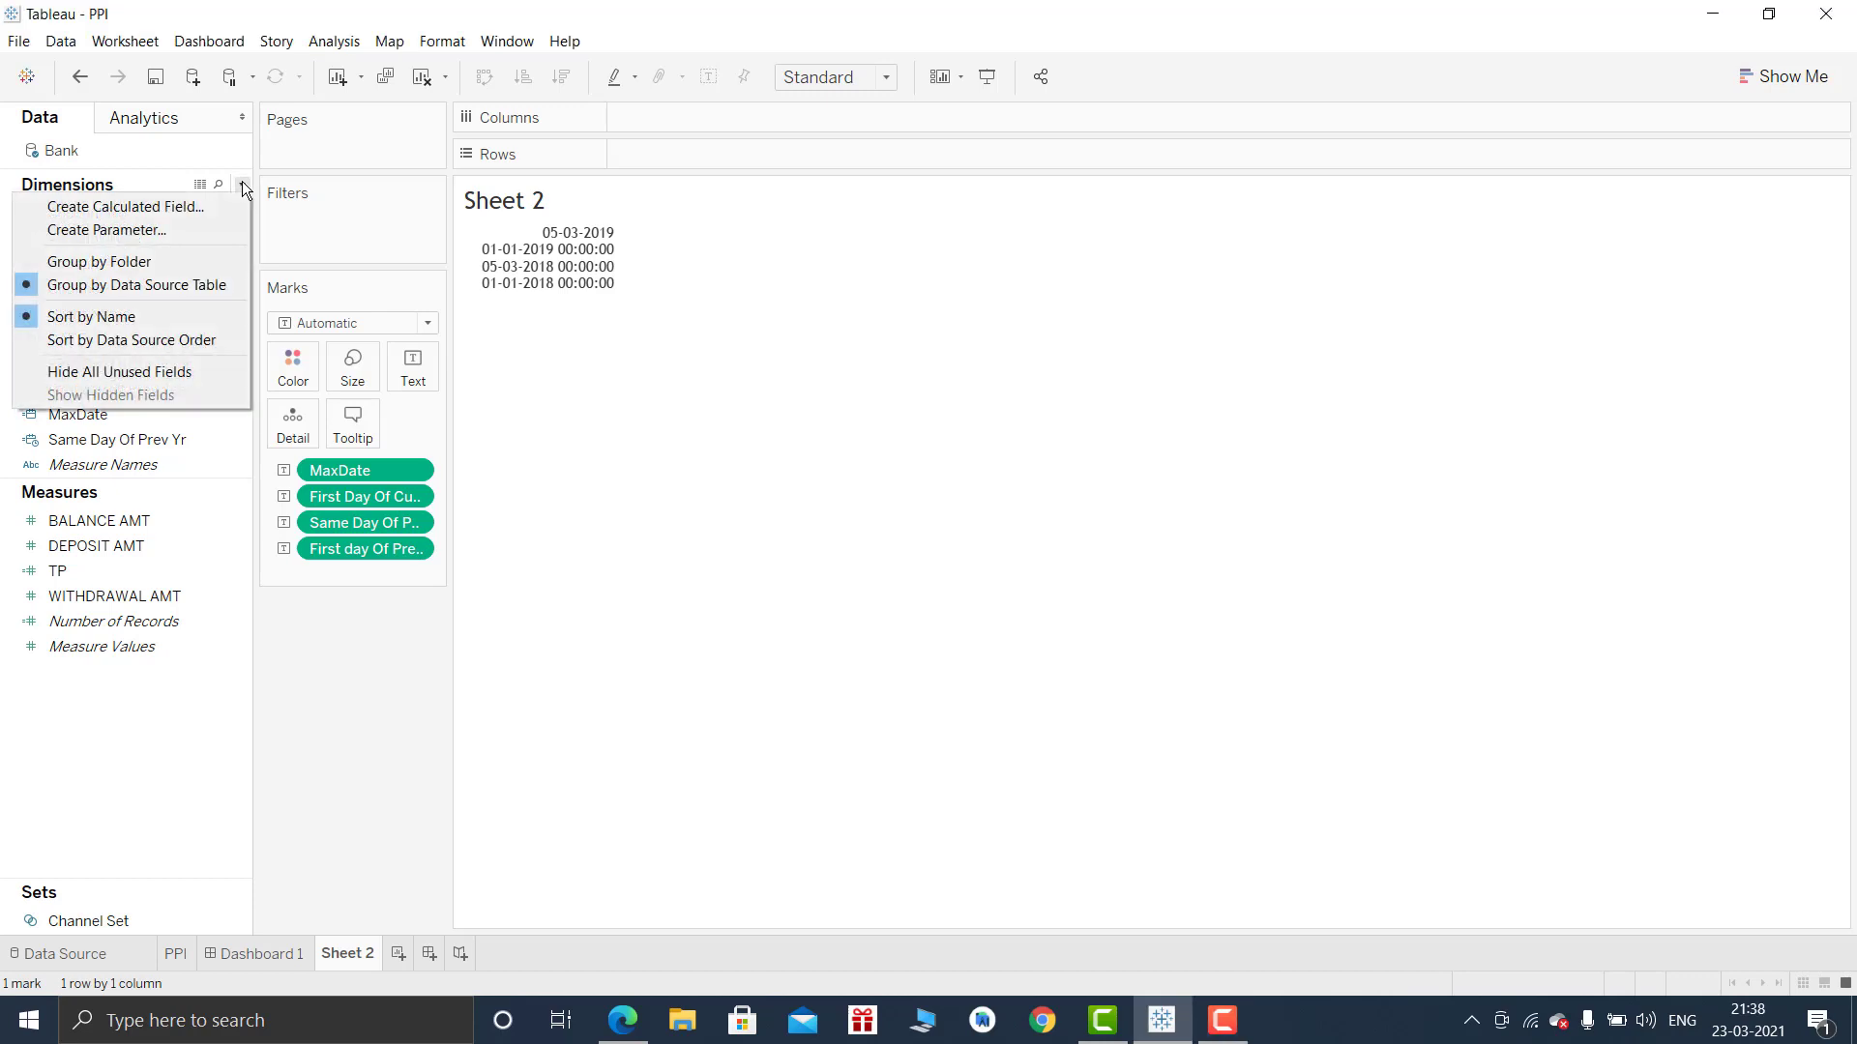
left_click(182, 207)
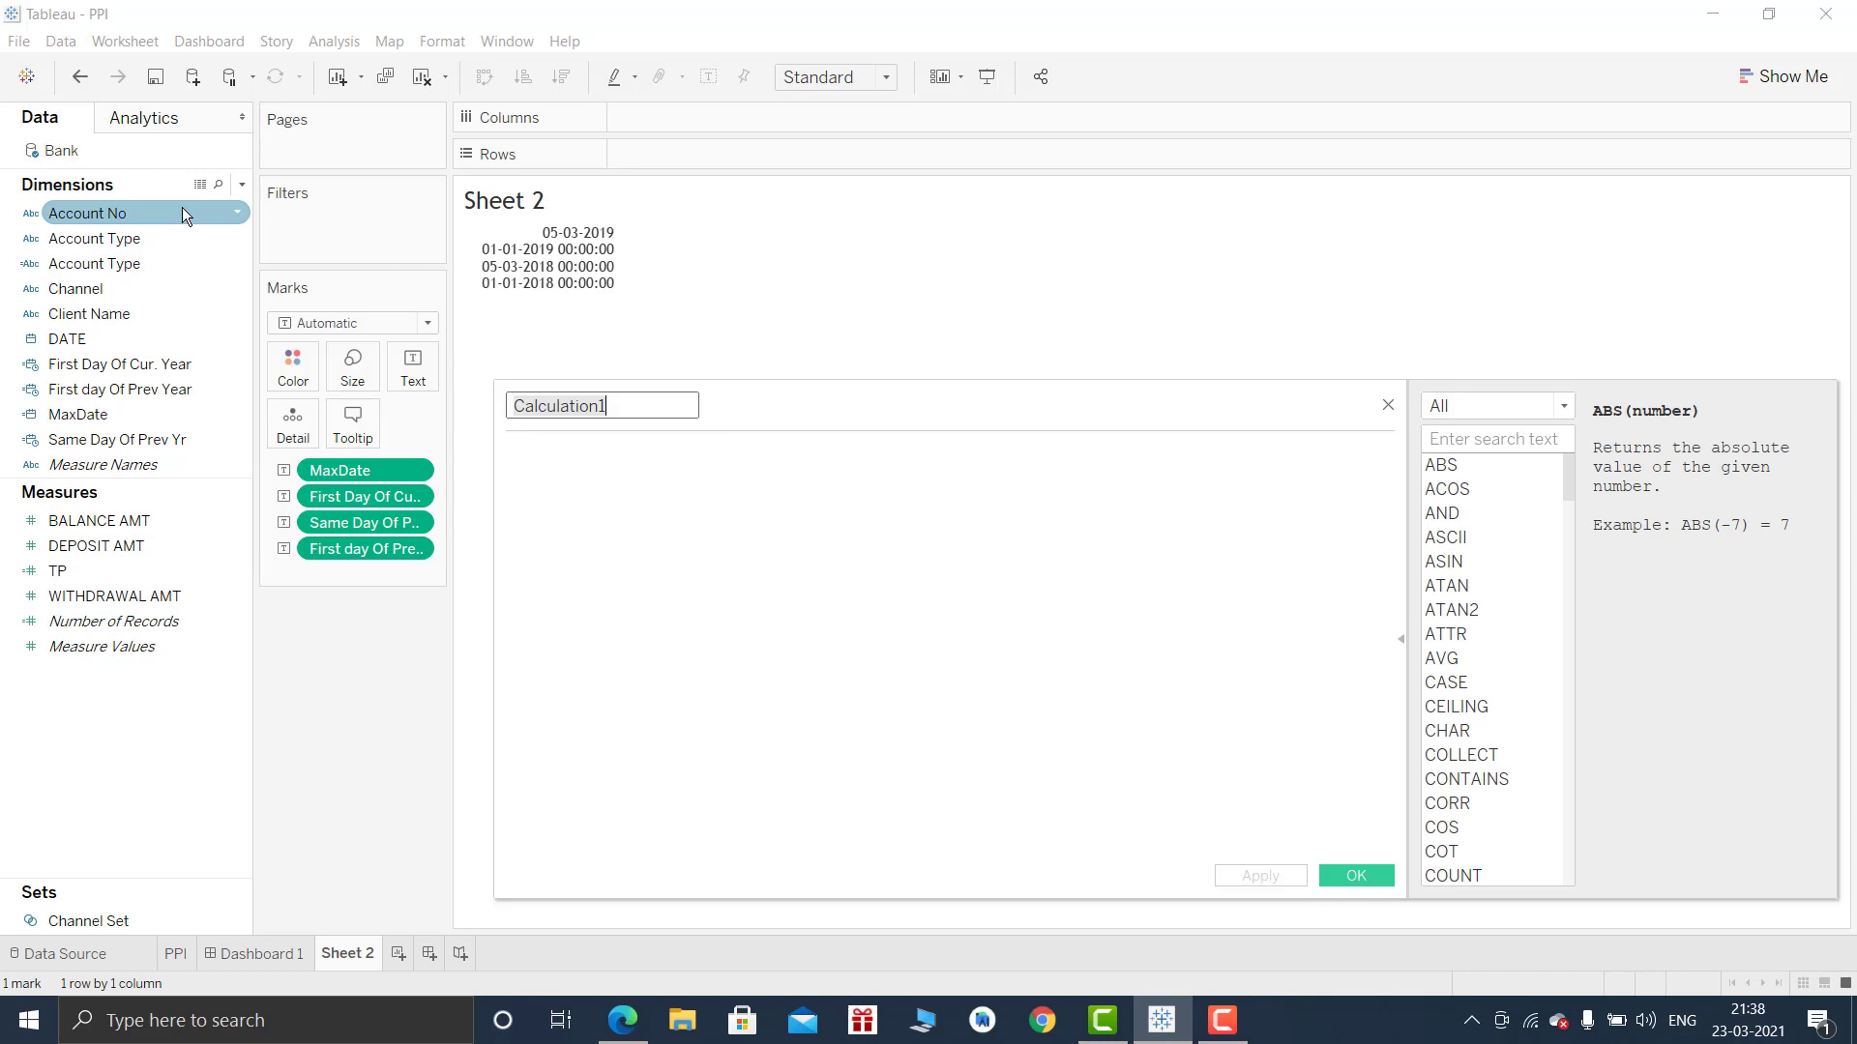
type("Cr Yr")
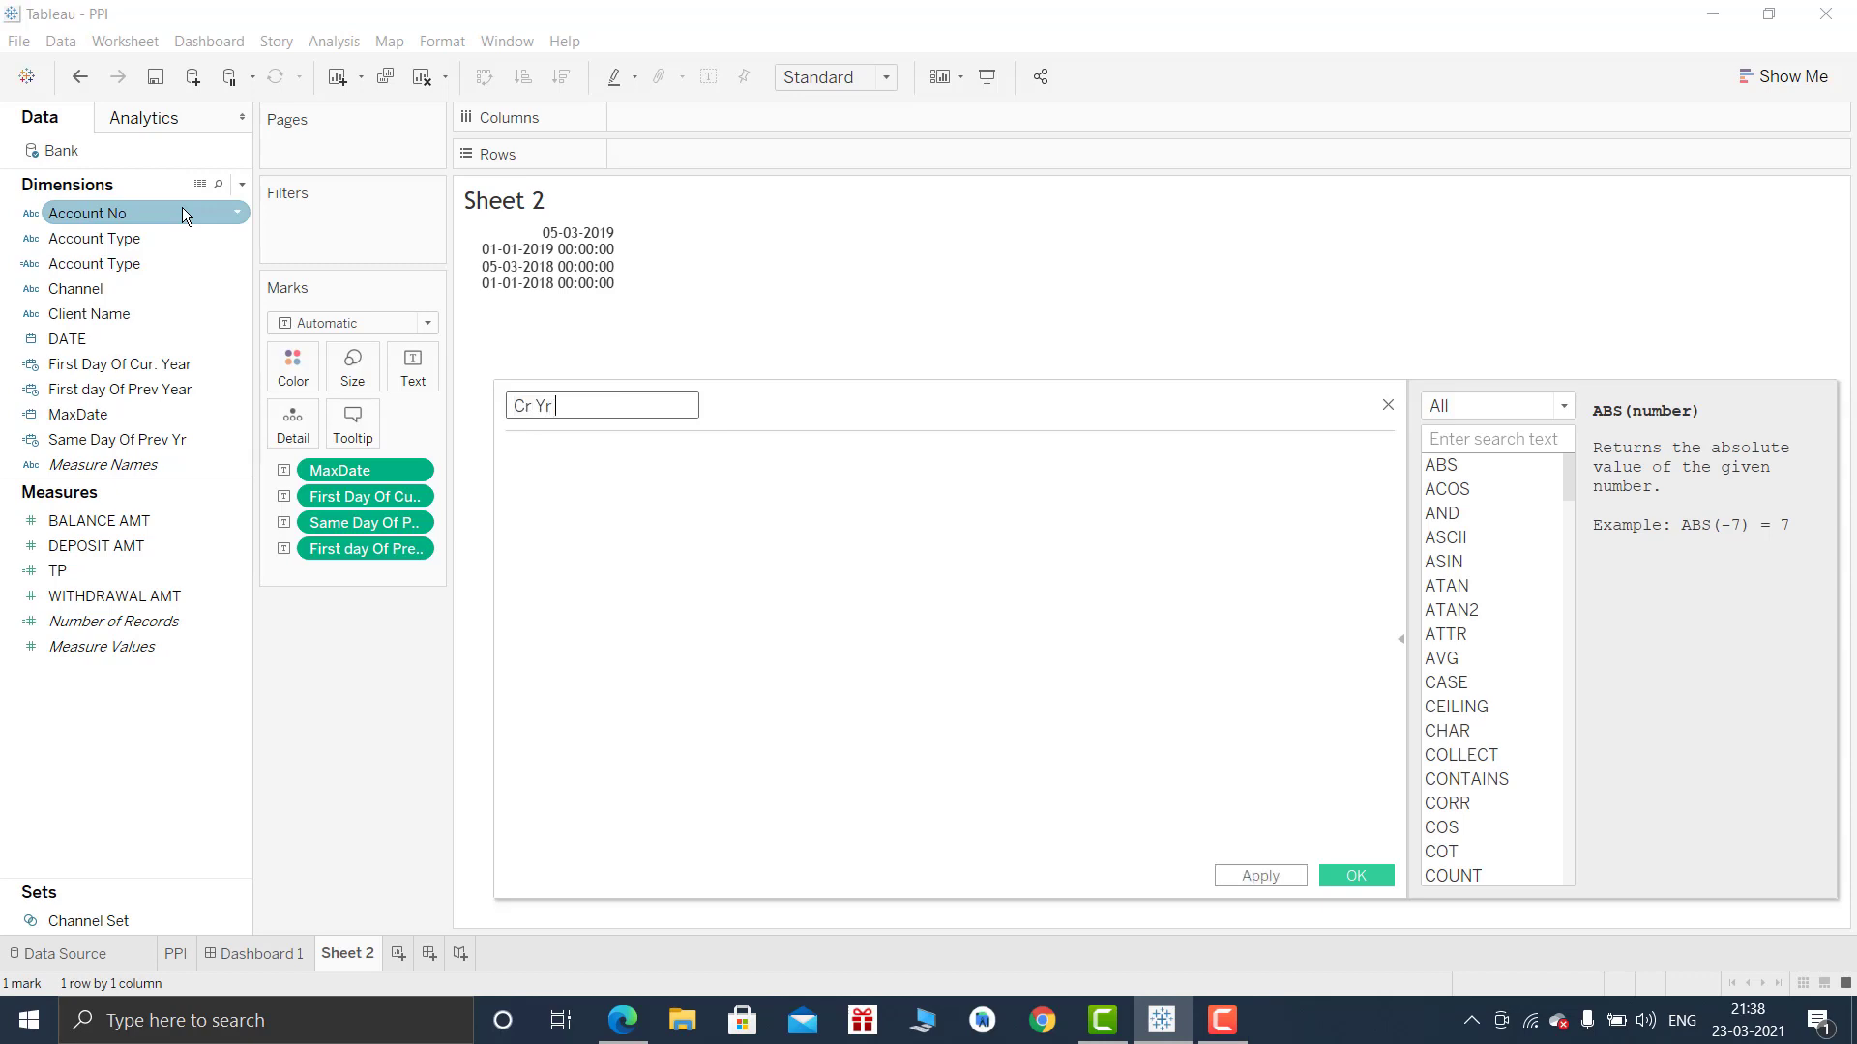
type(" Logic")
key("Tab")
Enter the lower date condition [DATE]>=[First Day Of Cur. Year] in the Cr Yr Logic formula.
type("[date")
key("Return")
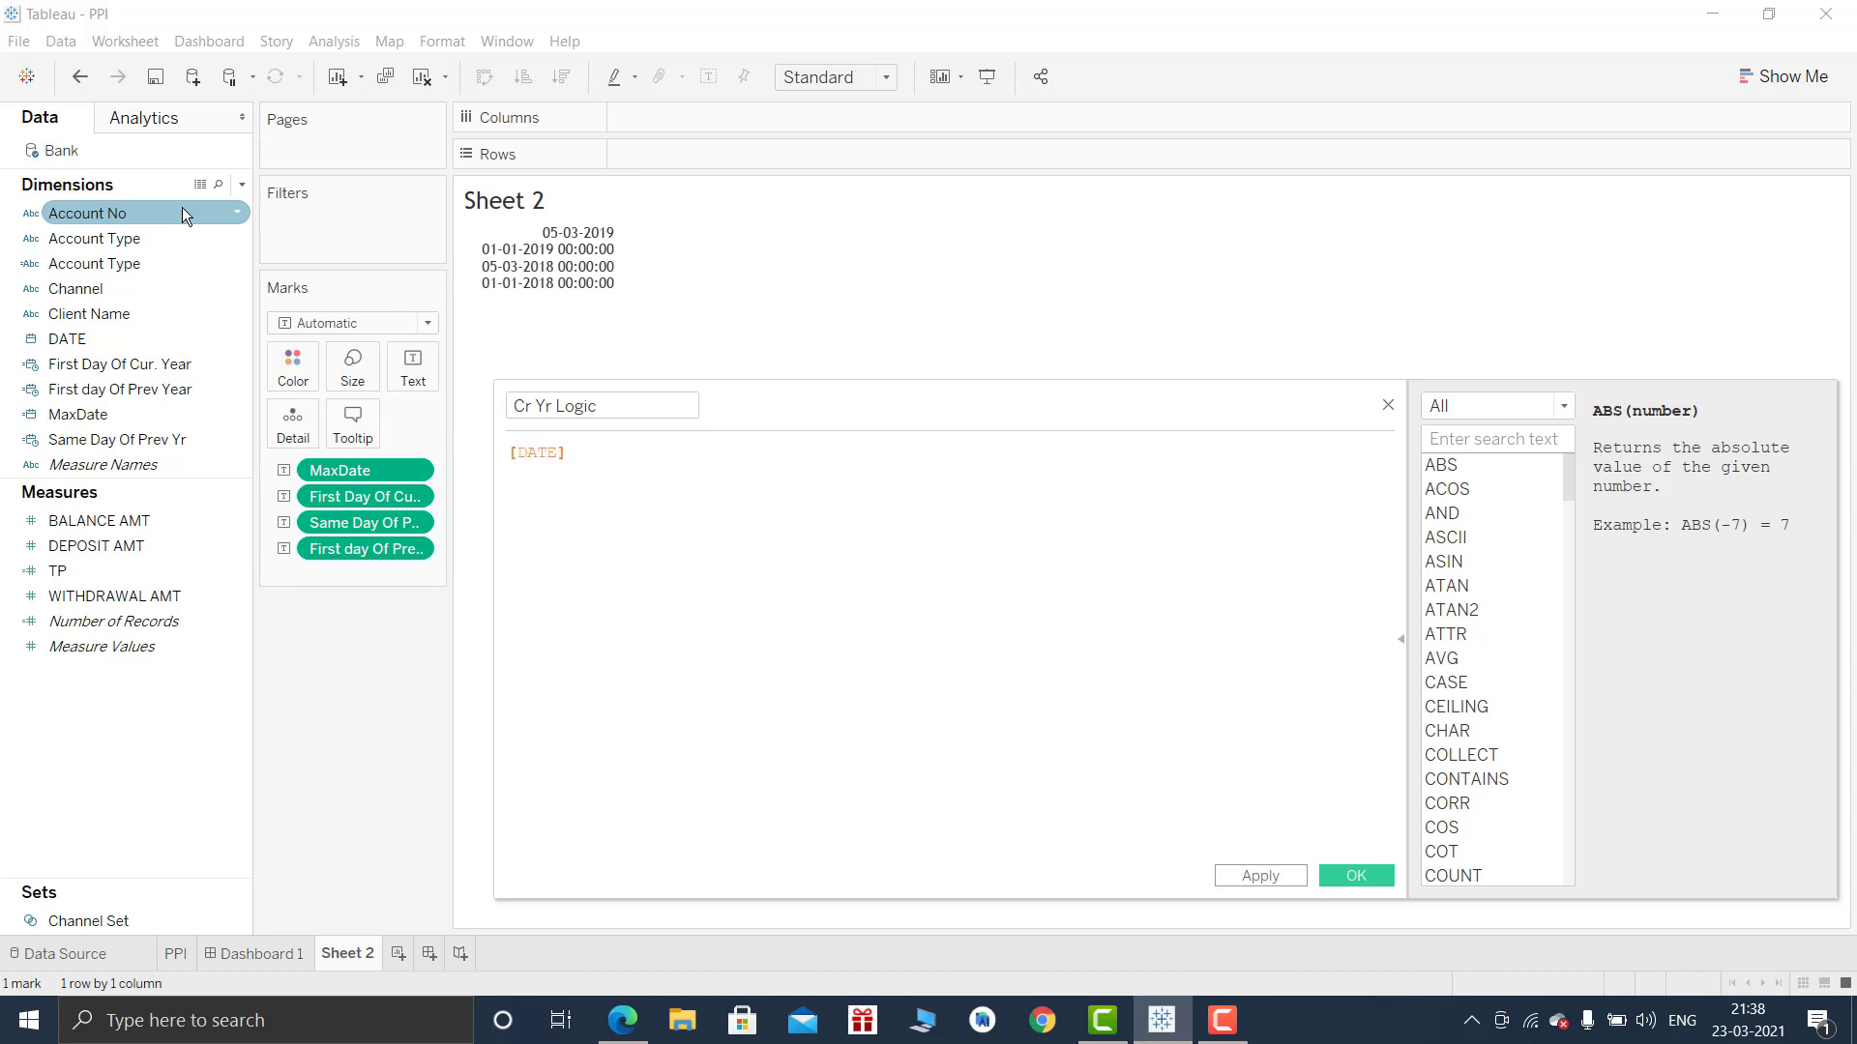
type(">=firs")
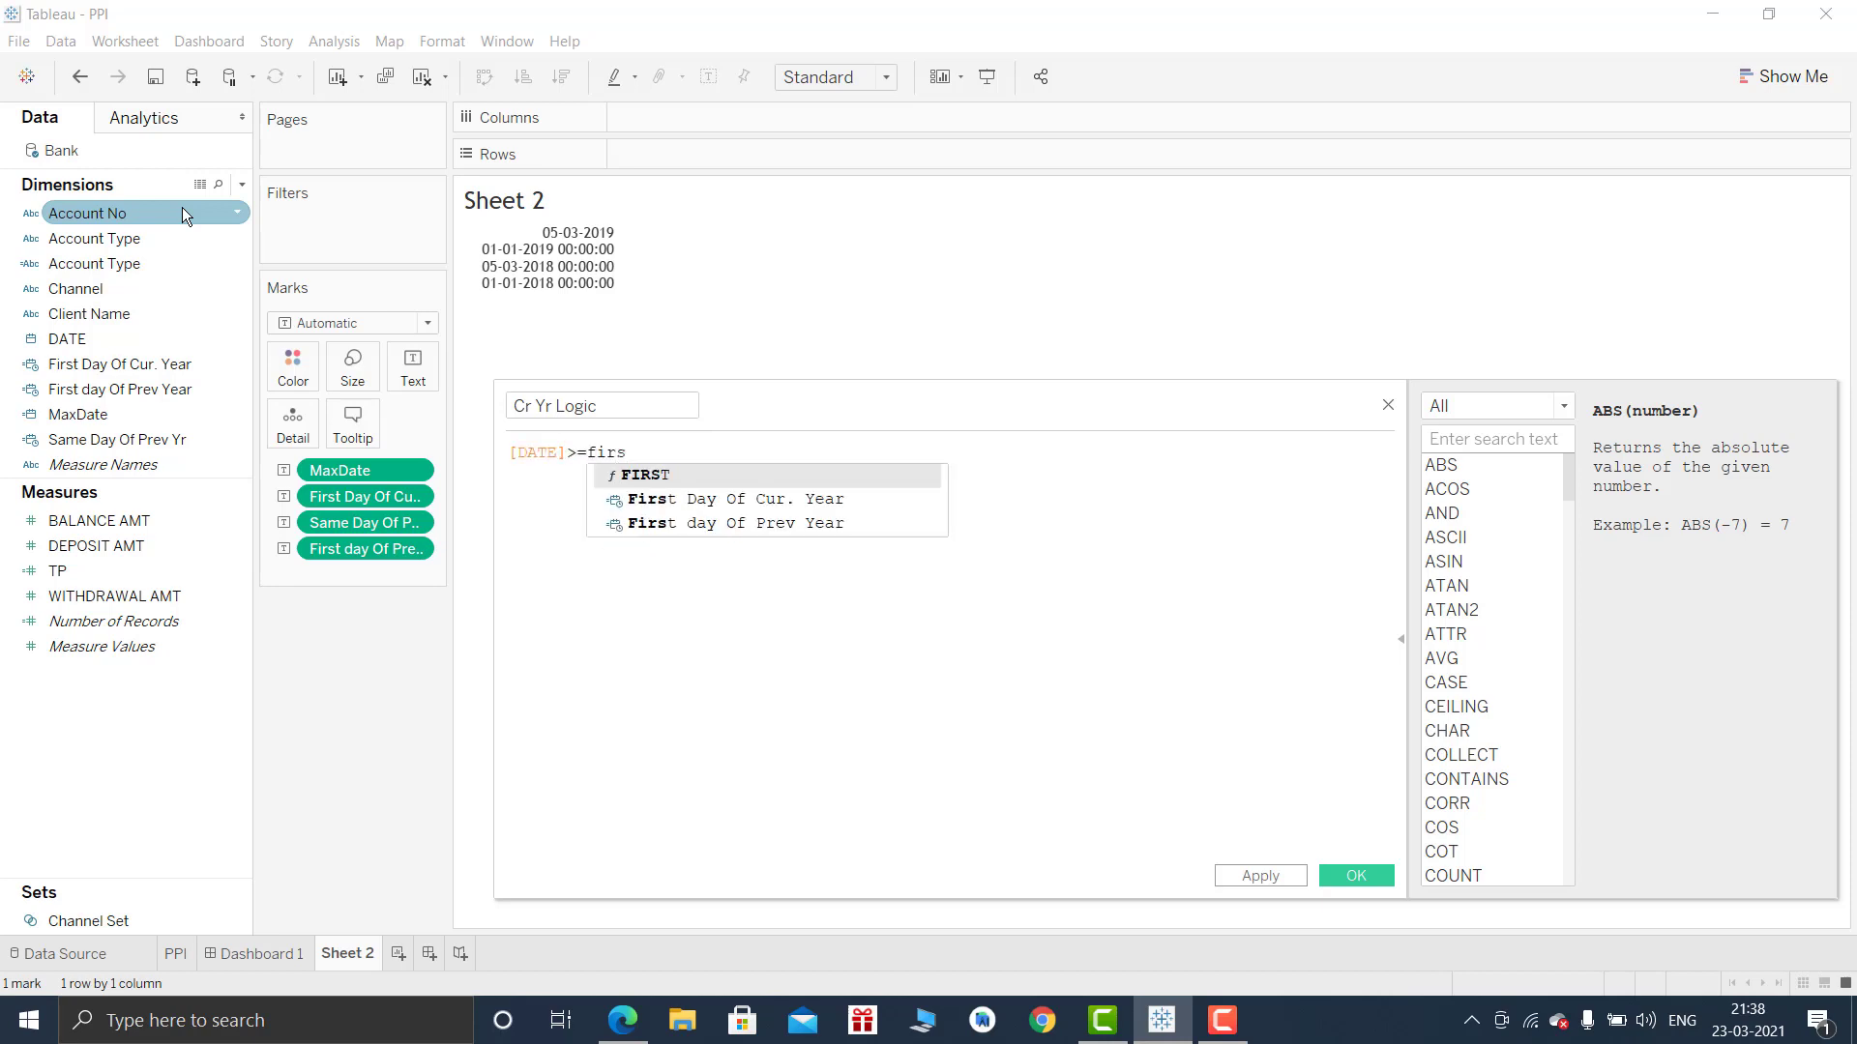
key("Down")
key("Return")
key("Return")
Complete the Cr Yr Logic formula with the upper condition and [DATE]<=[MaxDate], and save the field.
type("and ")
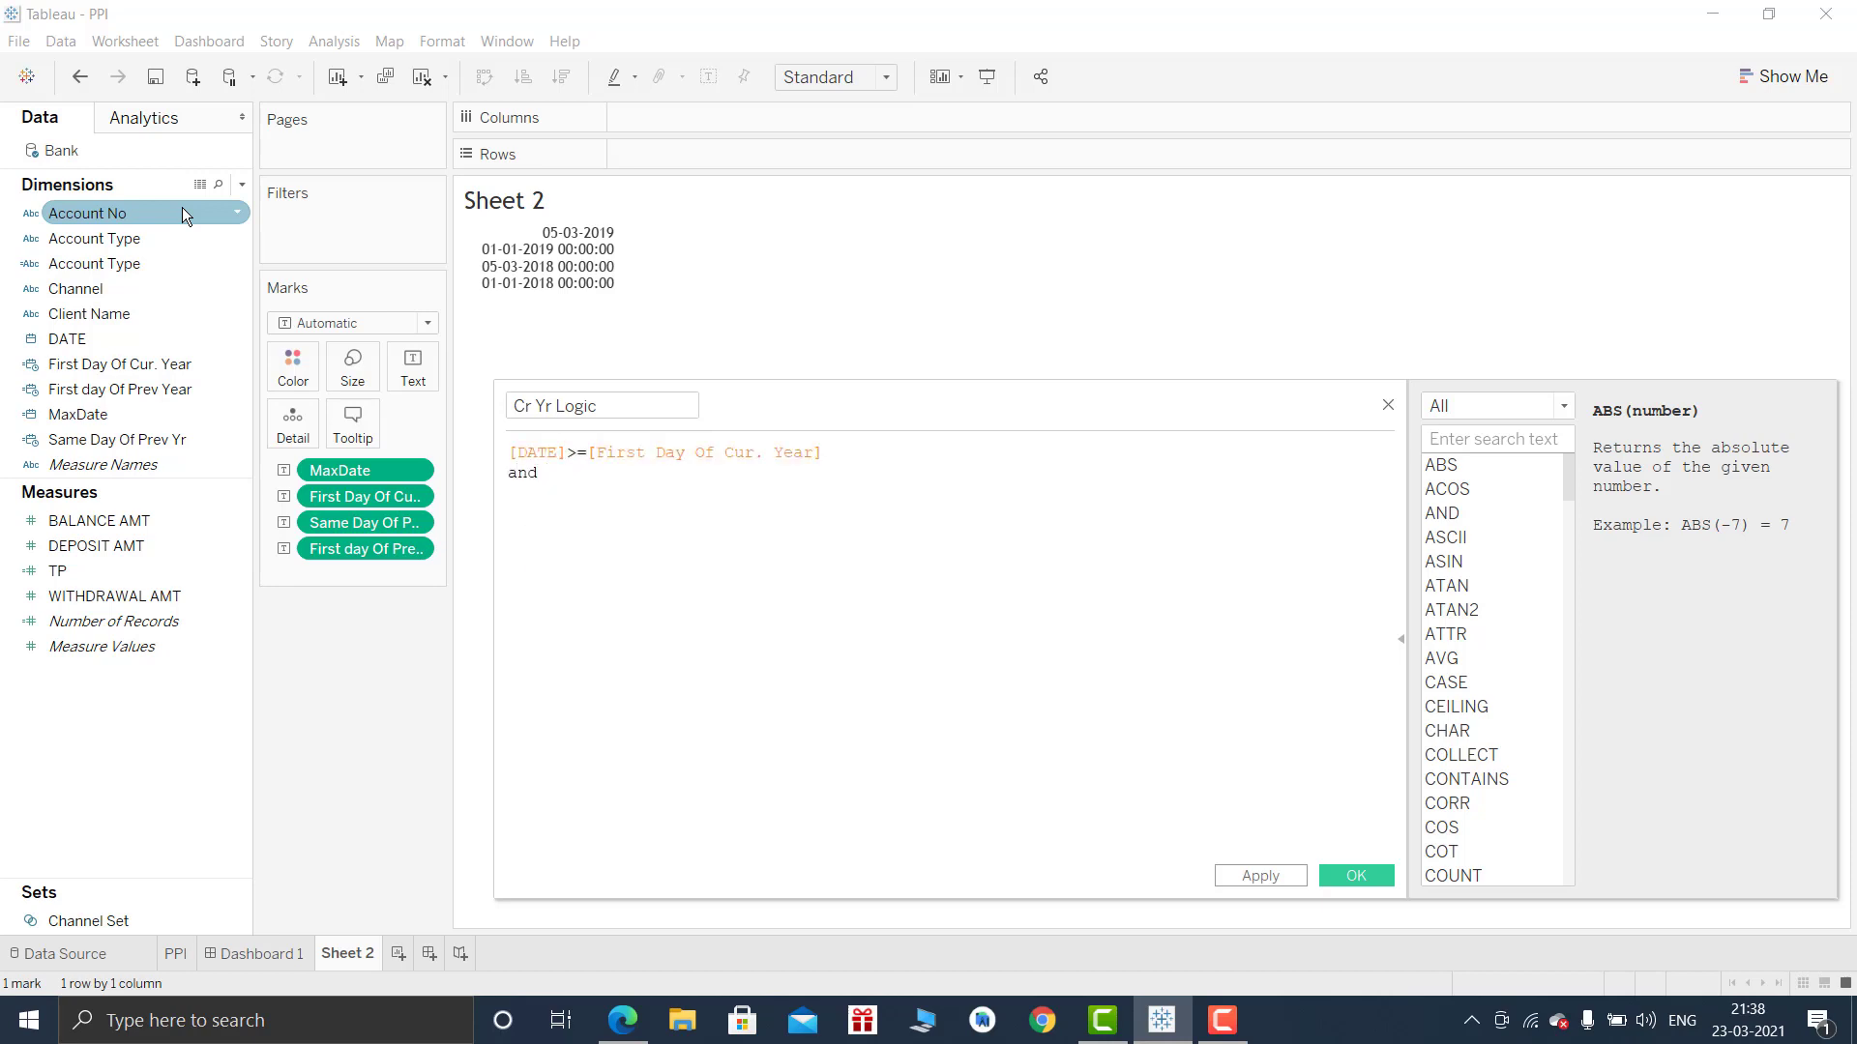
type("da")
key("Return")
type("<=max")
key("Down")
key("Return")
left_click(1334, 873)
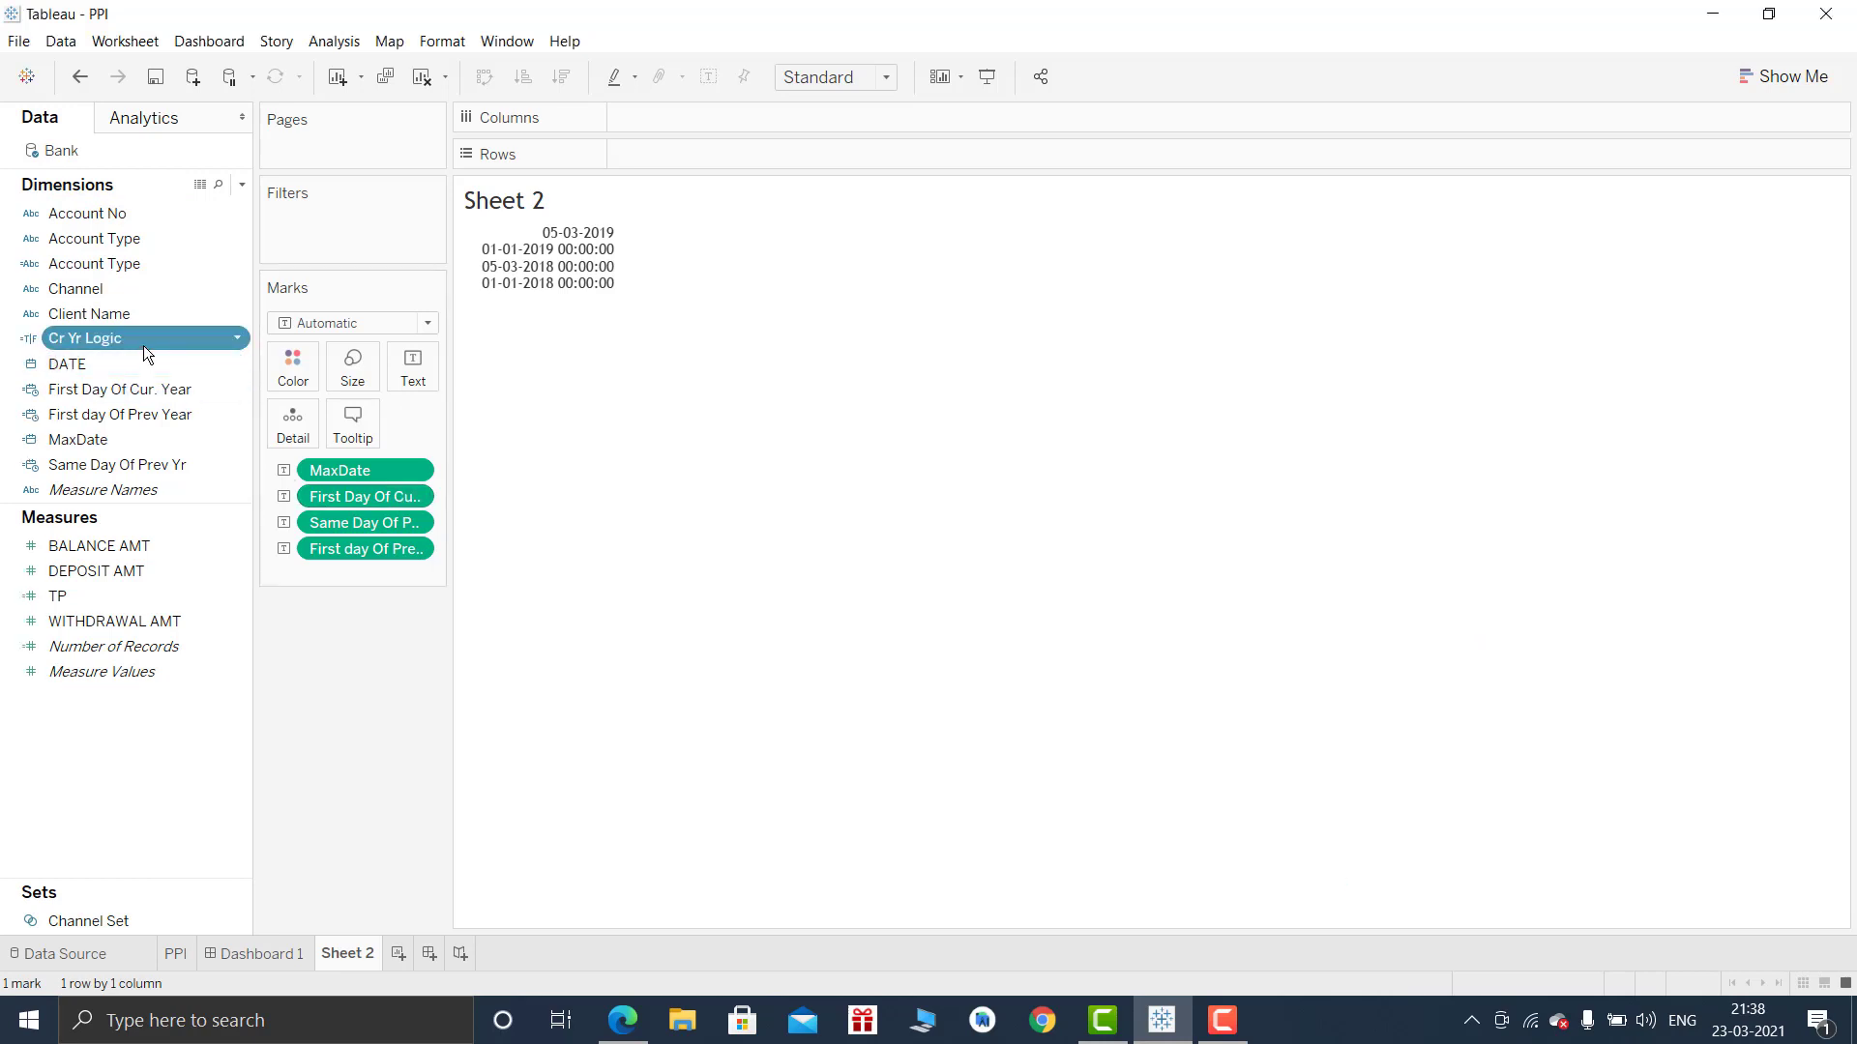
Duplicate the Cr Yr Logic field and open the copy for editing.
right_click(146, 346)
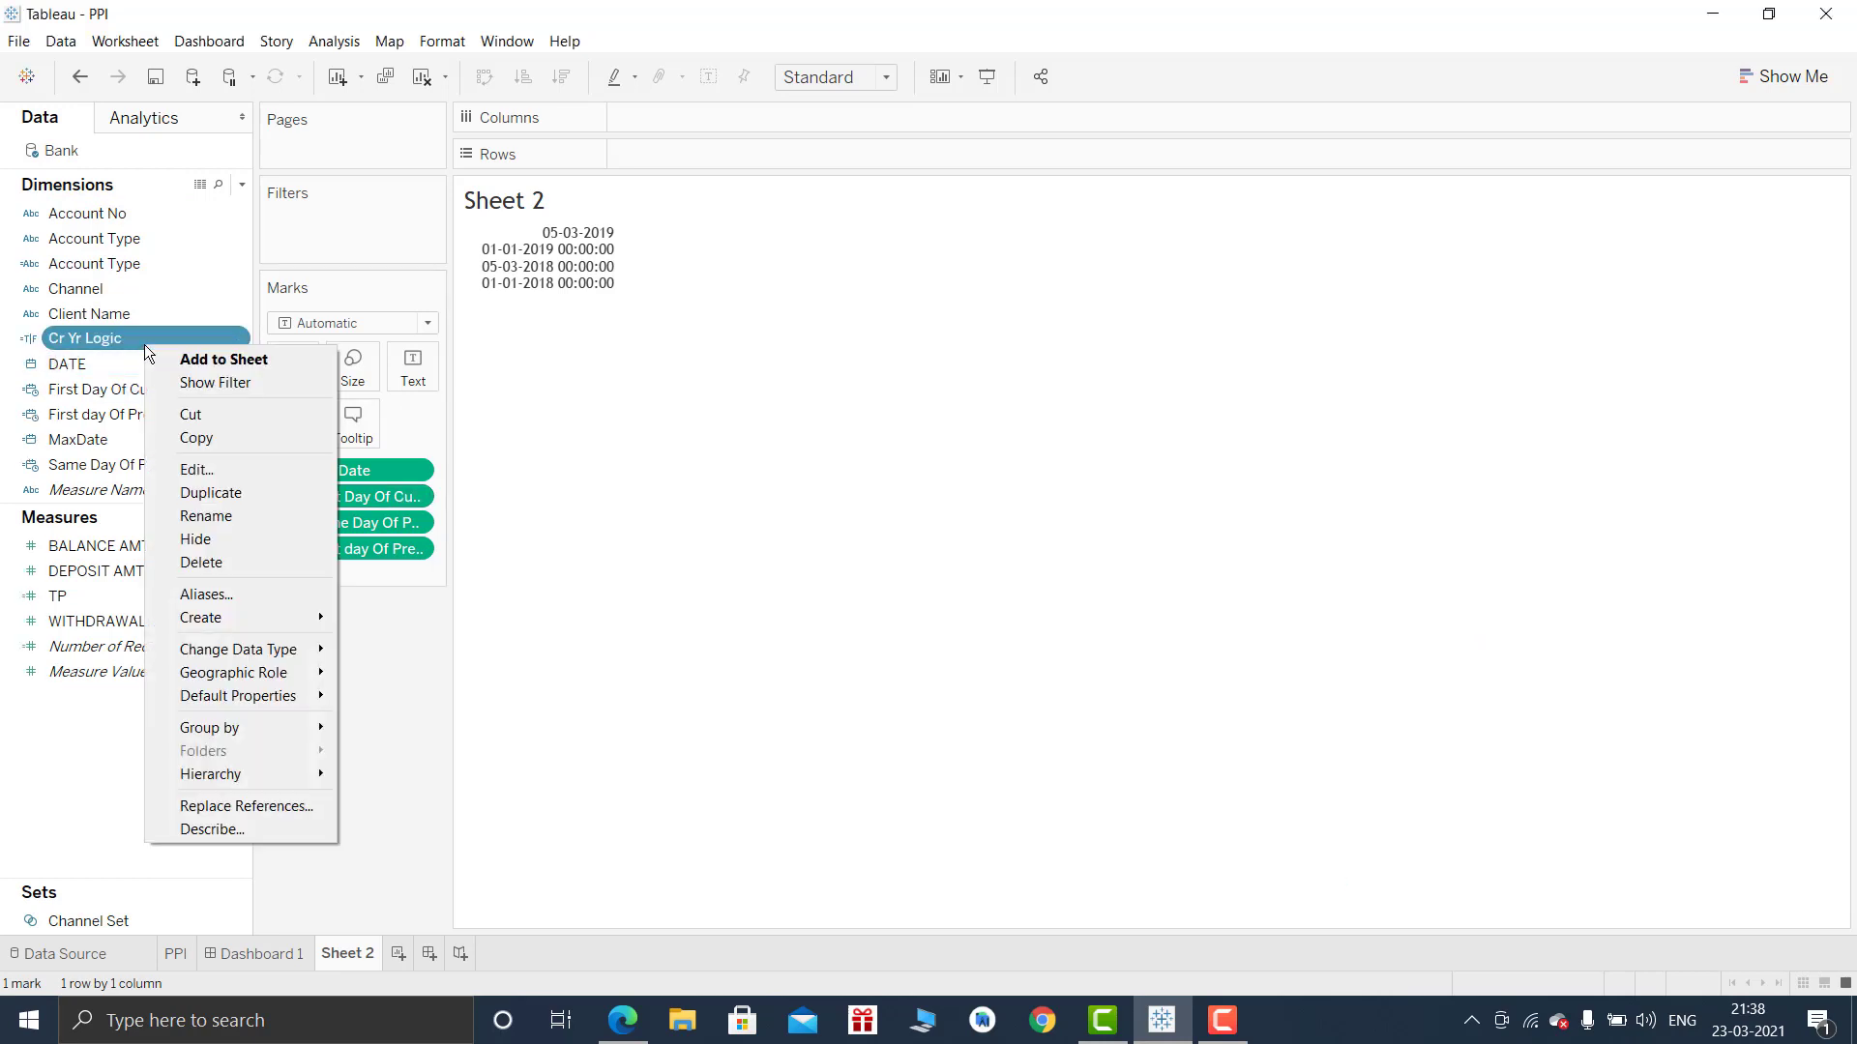
left_click(254, 482)
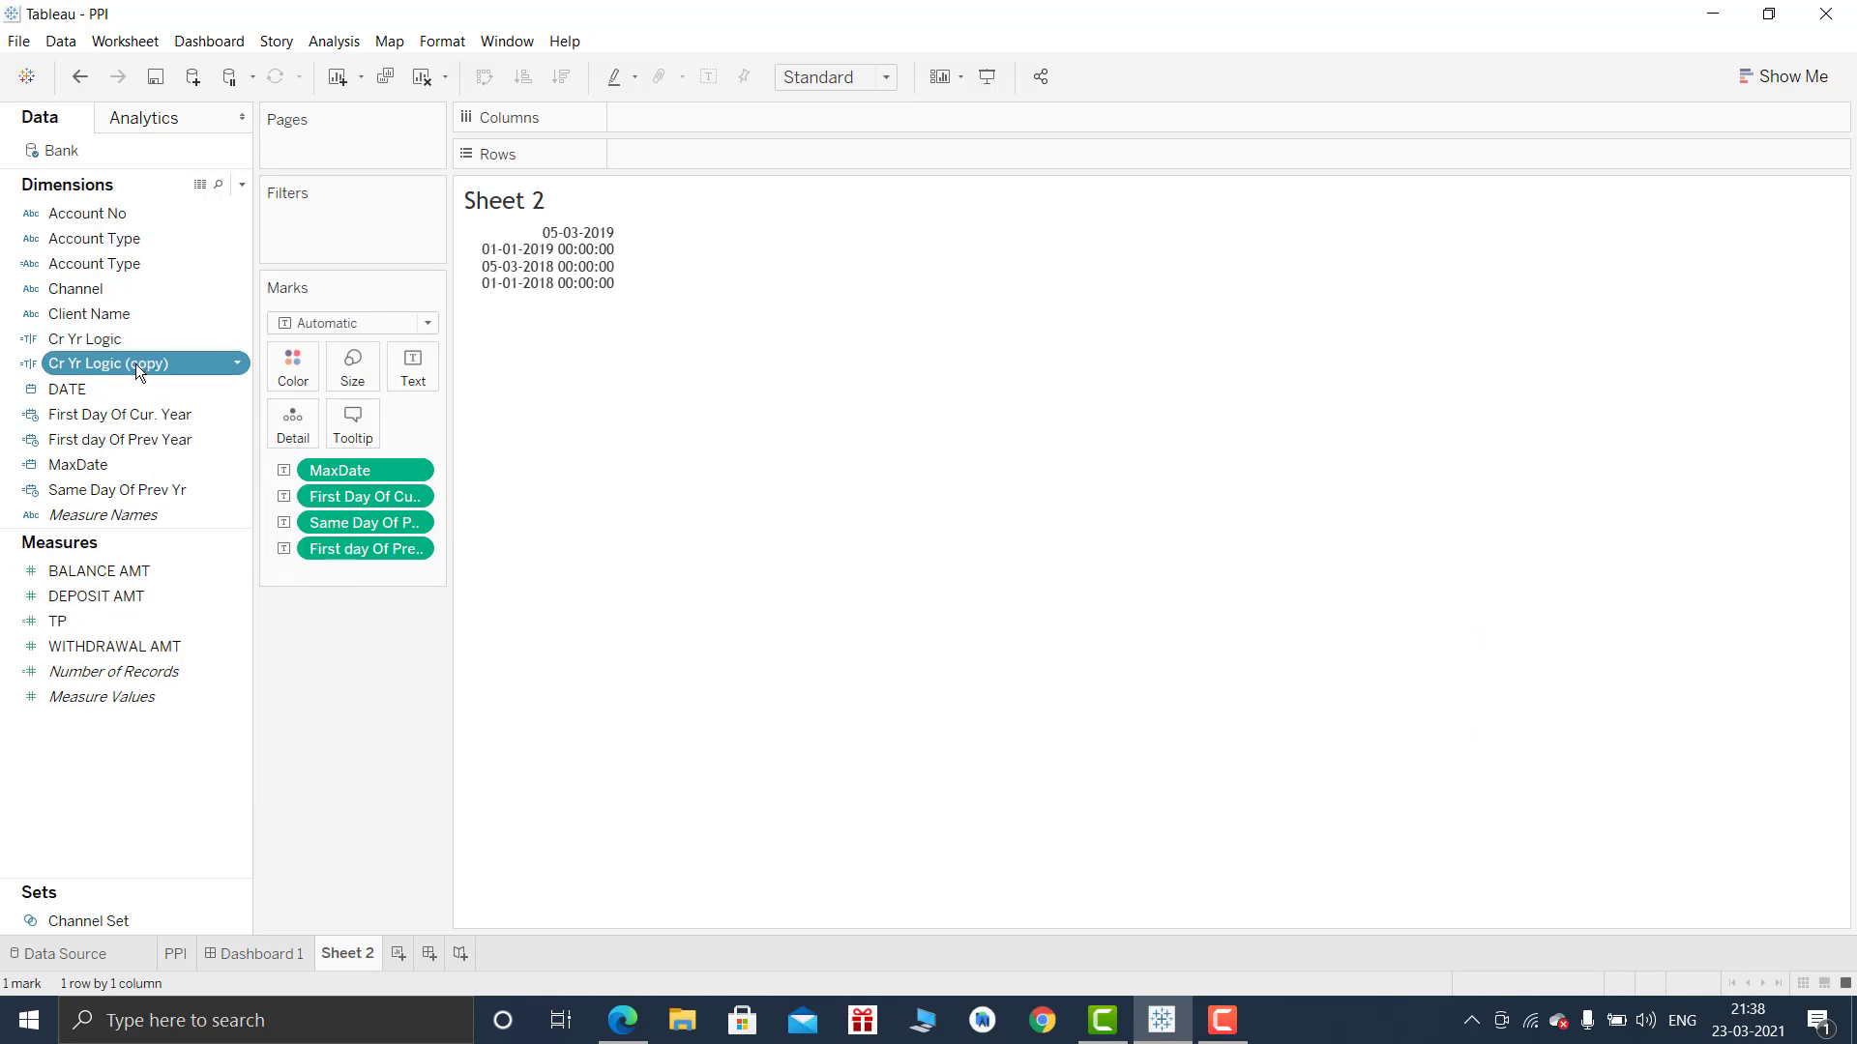
right_click(135, 364)
left_click(216, 489)
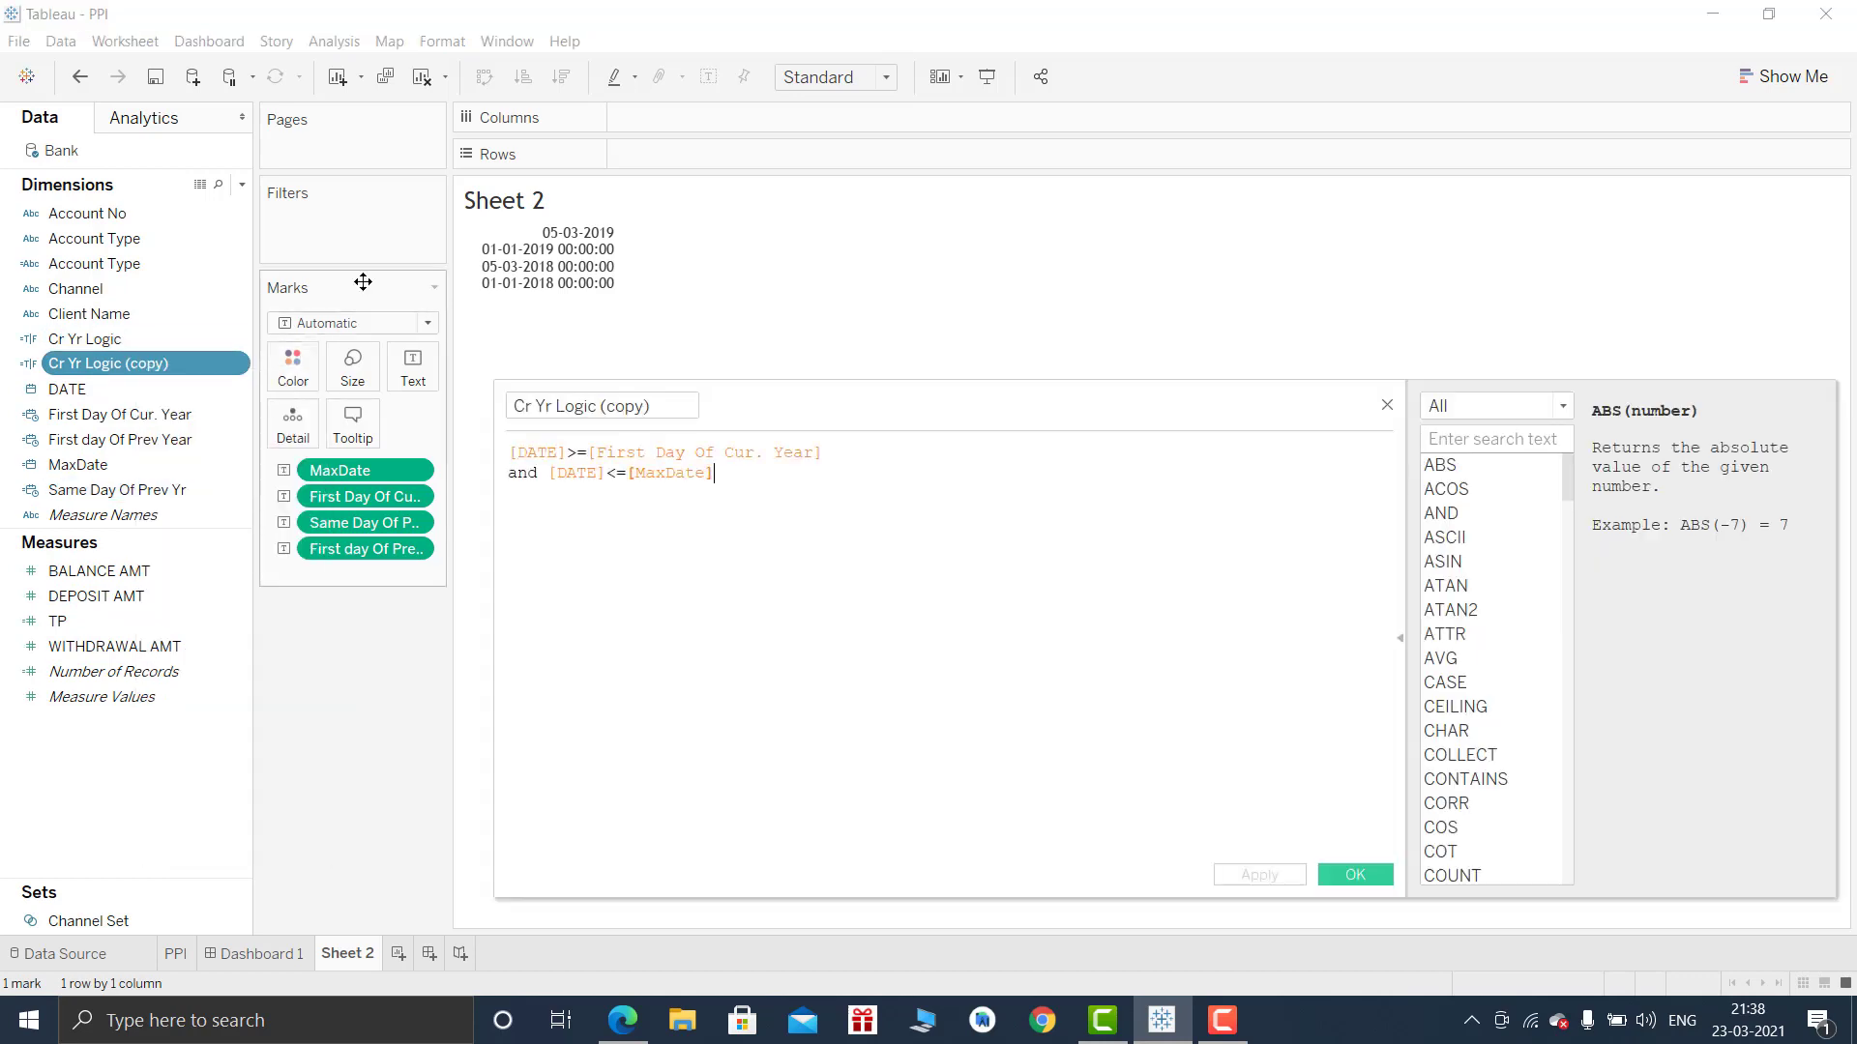
Rename the duplicated calculation as Pr Yr Logic.
left_click(699, 409)
key("BackSpace")
key("BackSpace")
key("BackSpace")
key("BackSpace")
key("BackSpace")
key("BackSpace")
key("BackSpace")
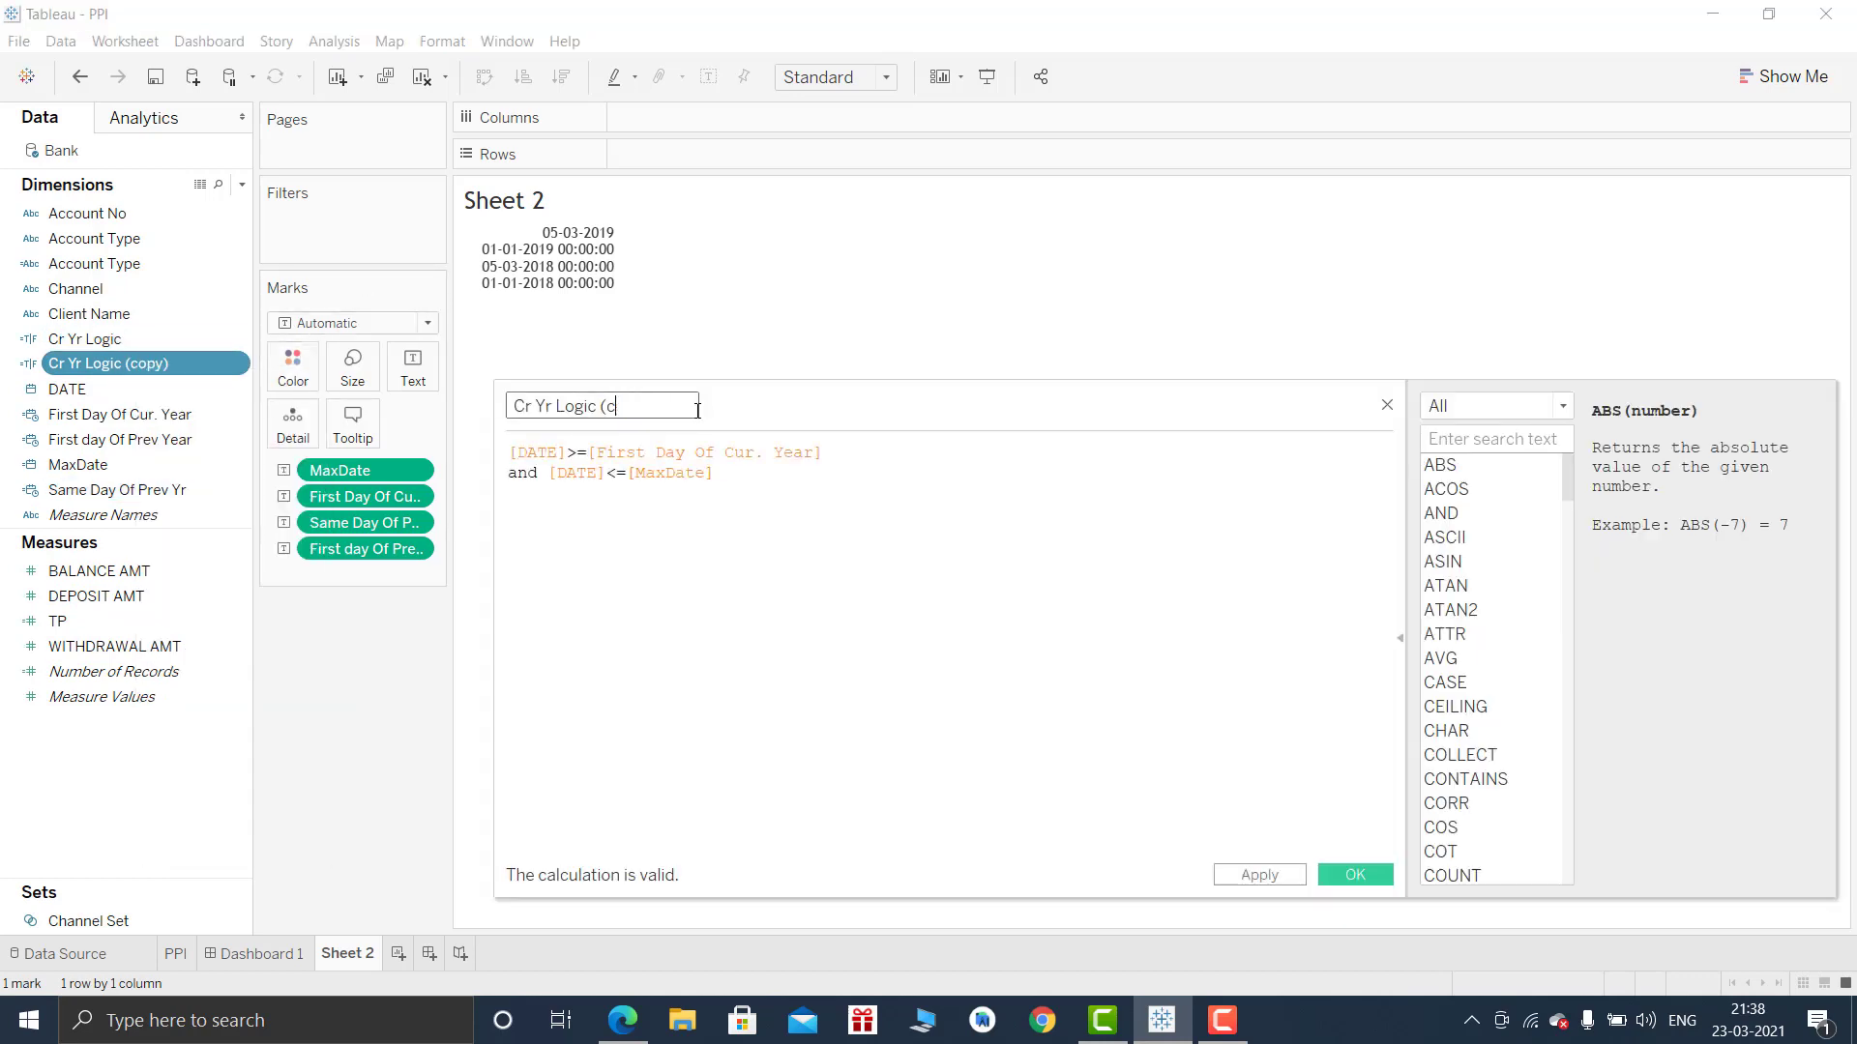
key("Left")
key("Left")
key("Left")
key("Left")
key("Left")
key("Left")
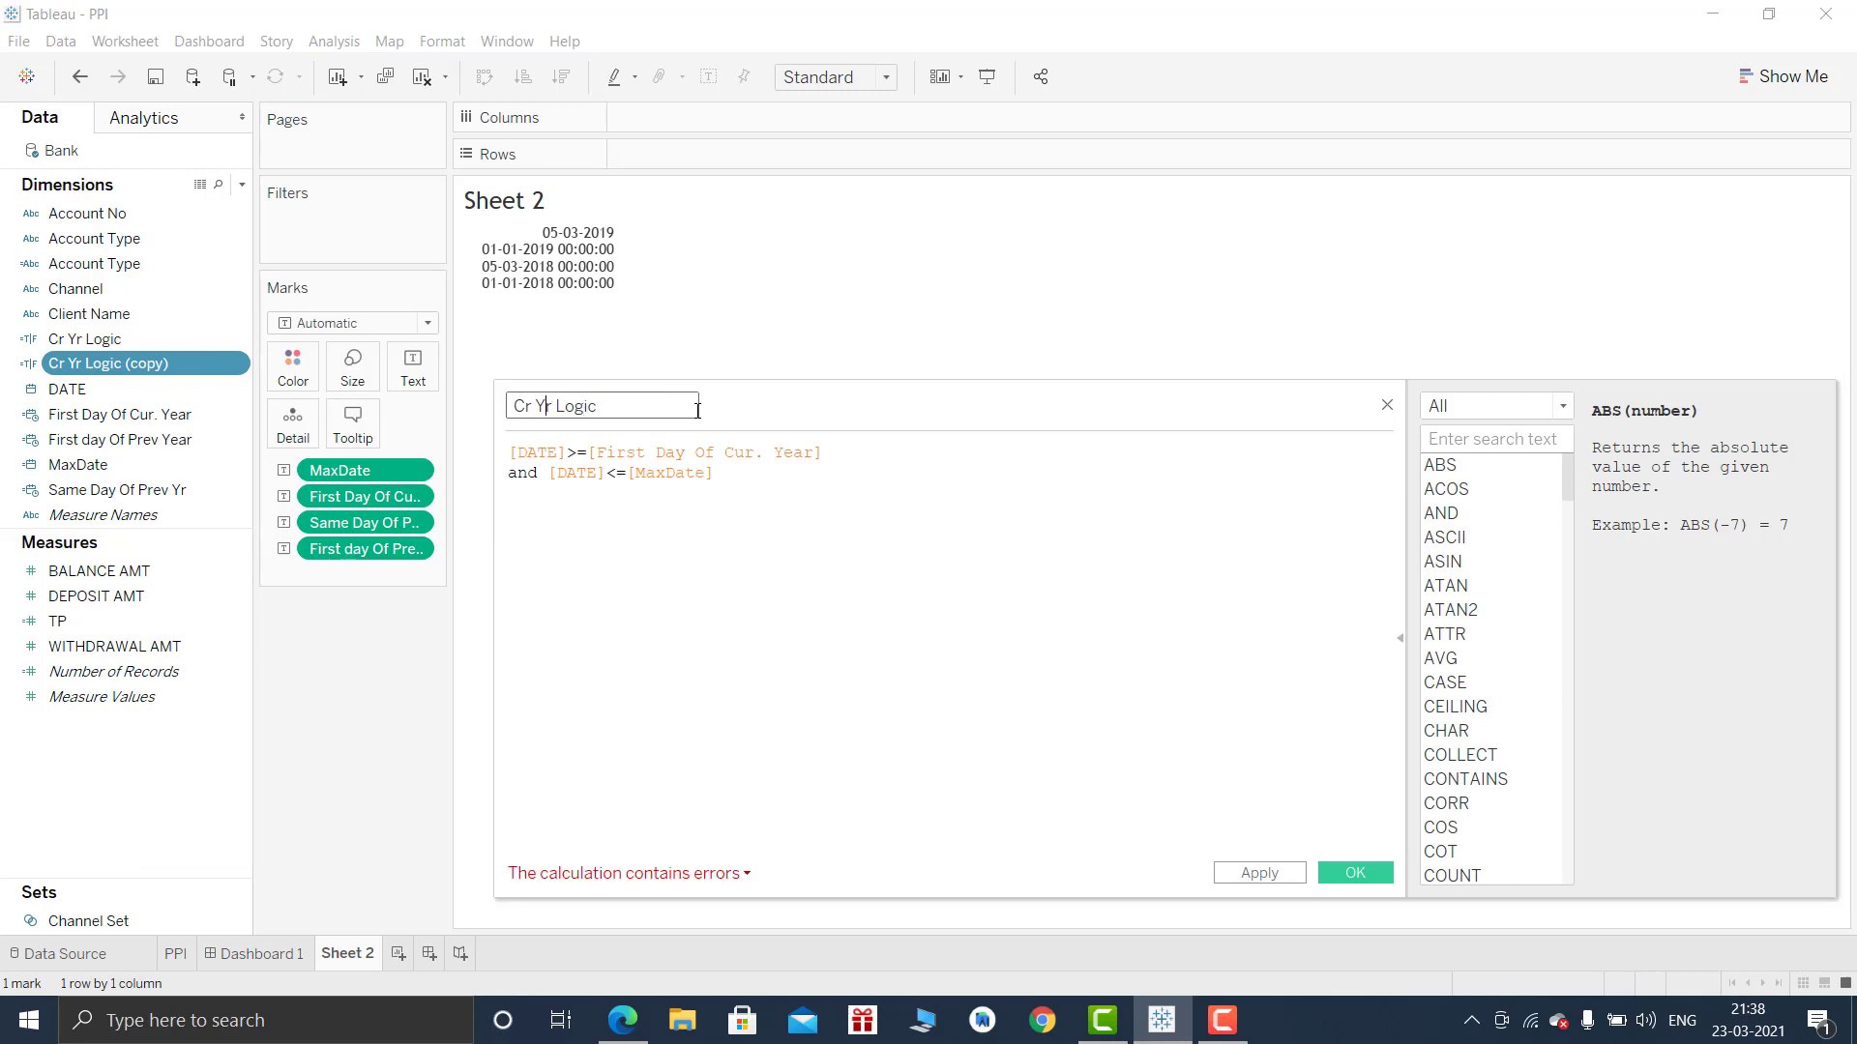
key("BackSpace")
type("P")
Replace the current-year start date in the Pr Yr Logic formula with [First day Of Prev Year].
left_click(750, 451)
key("BackSpace")
key("BackSpace")
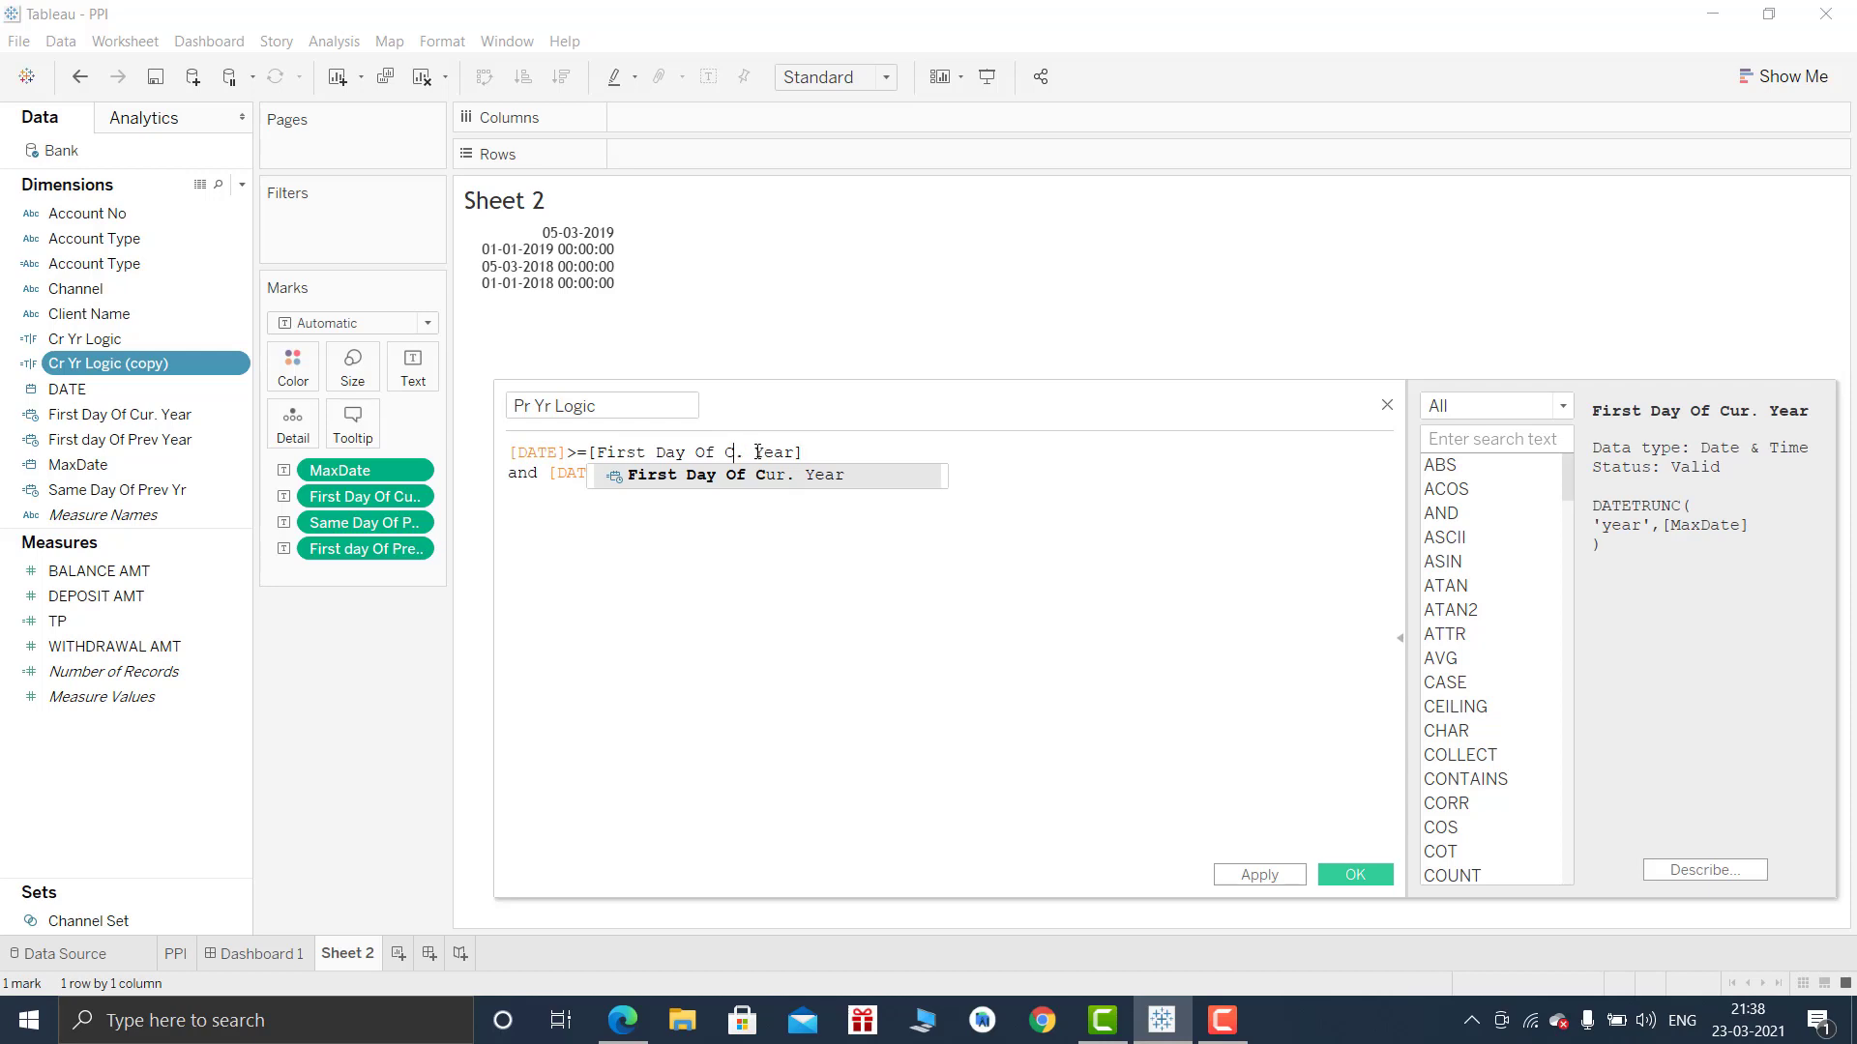
key("BackSpace")
key("Down")
key("Return")
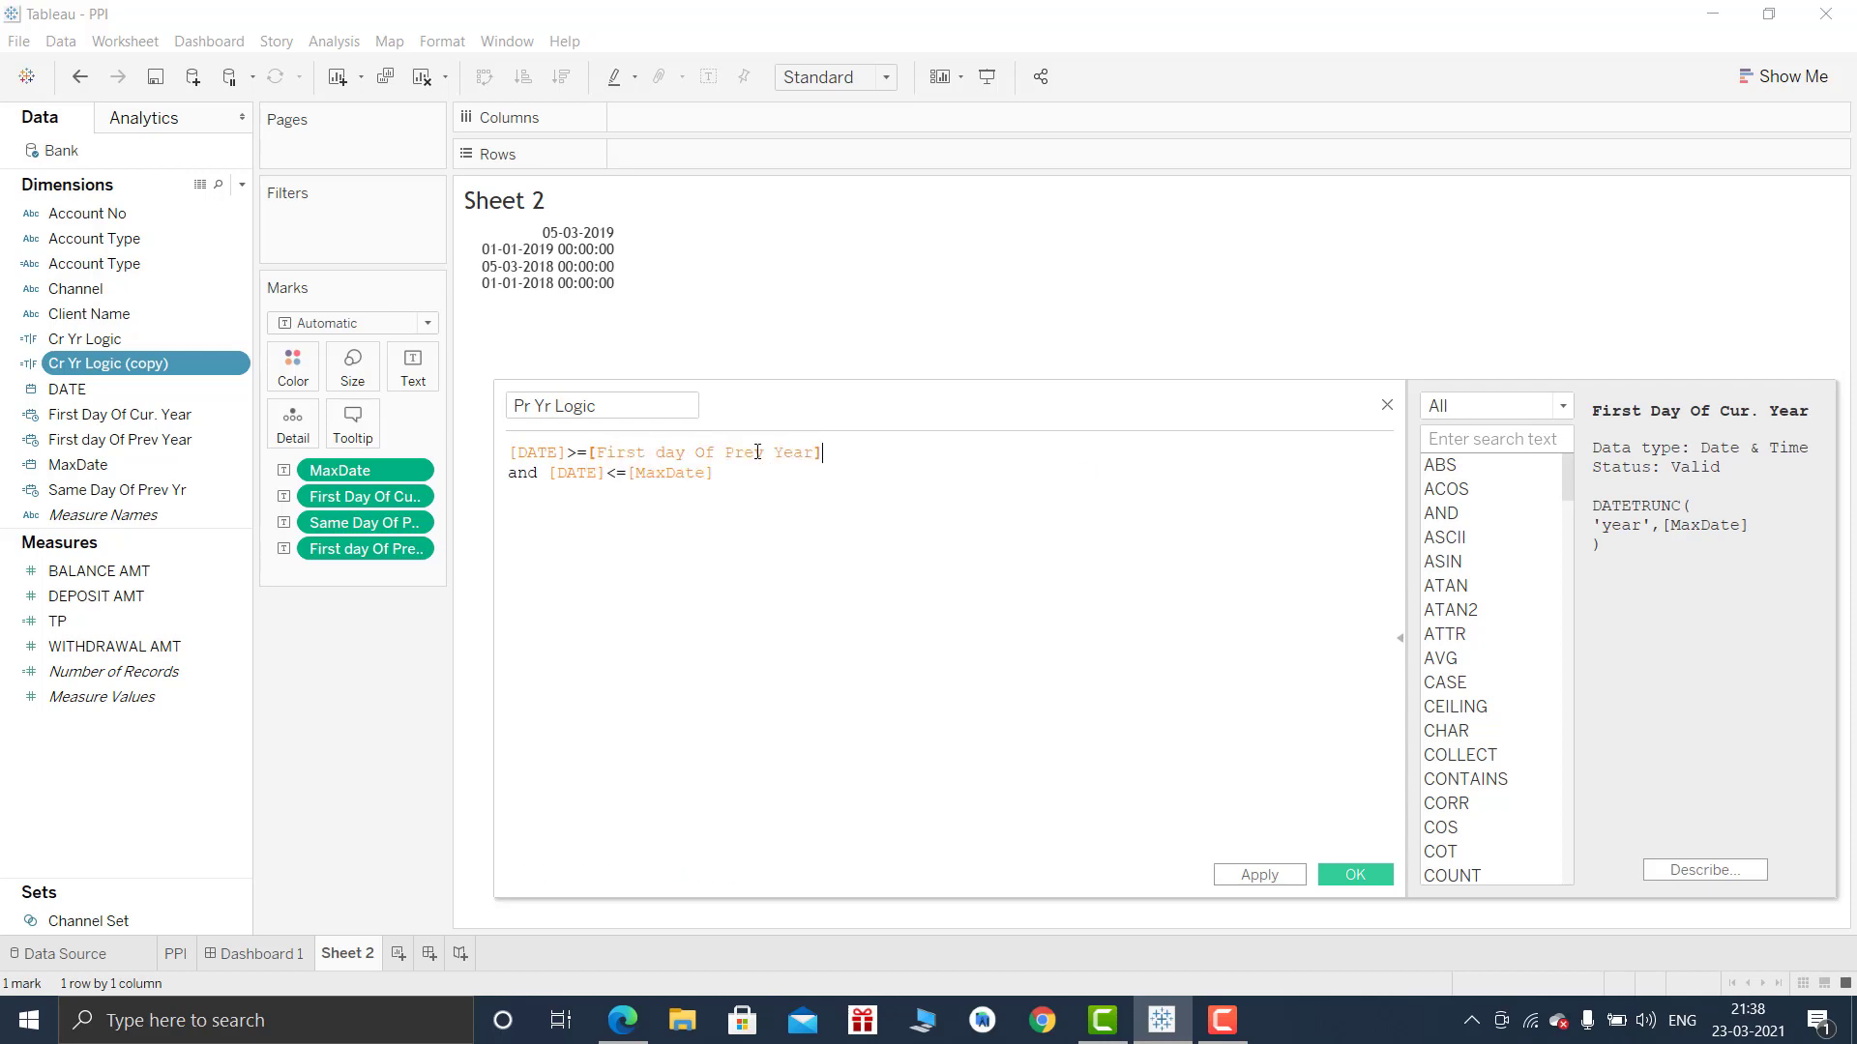
Replace [MaxDate] in the Pr Yr Logic formula with [Same Day Of Prev Yr] and save the field.
double_click(692, 473)
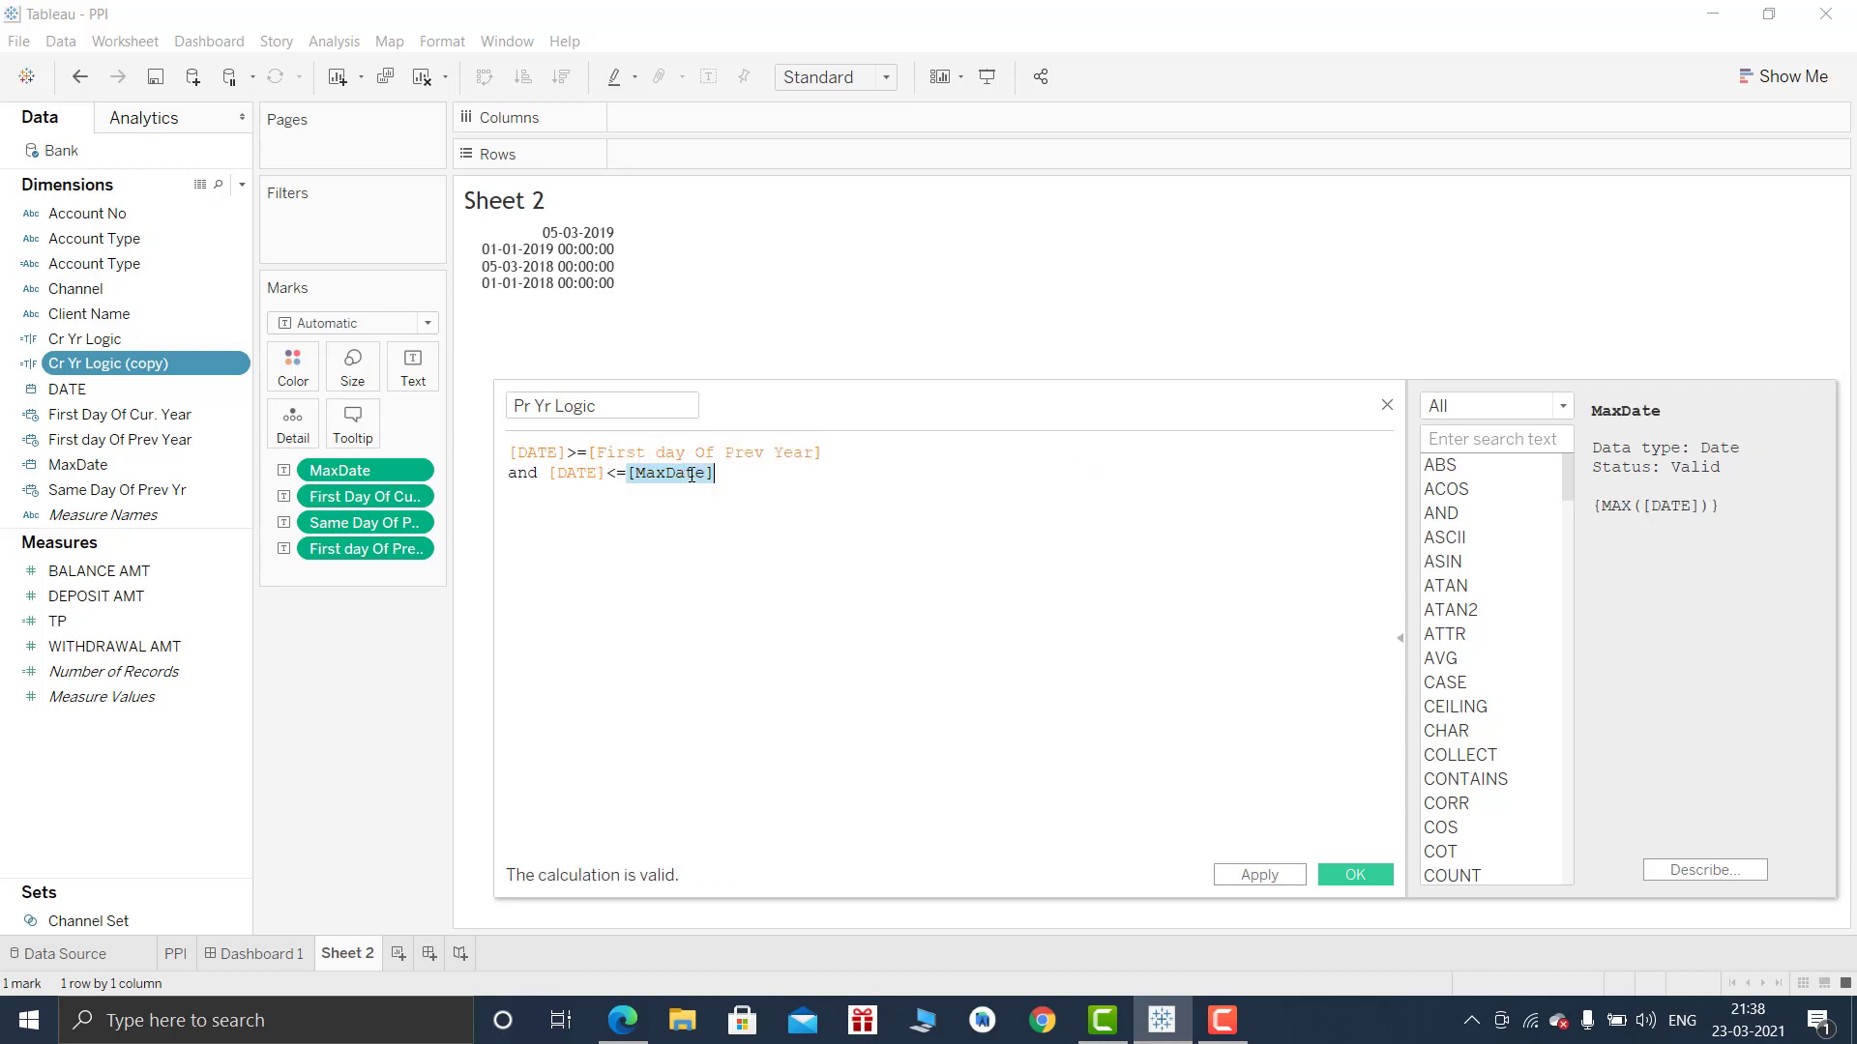
type("sa")
key("Return")
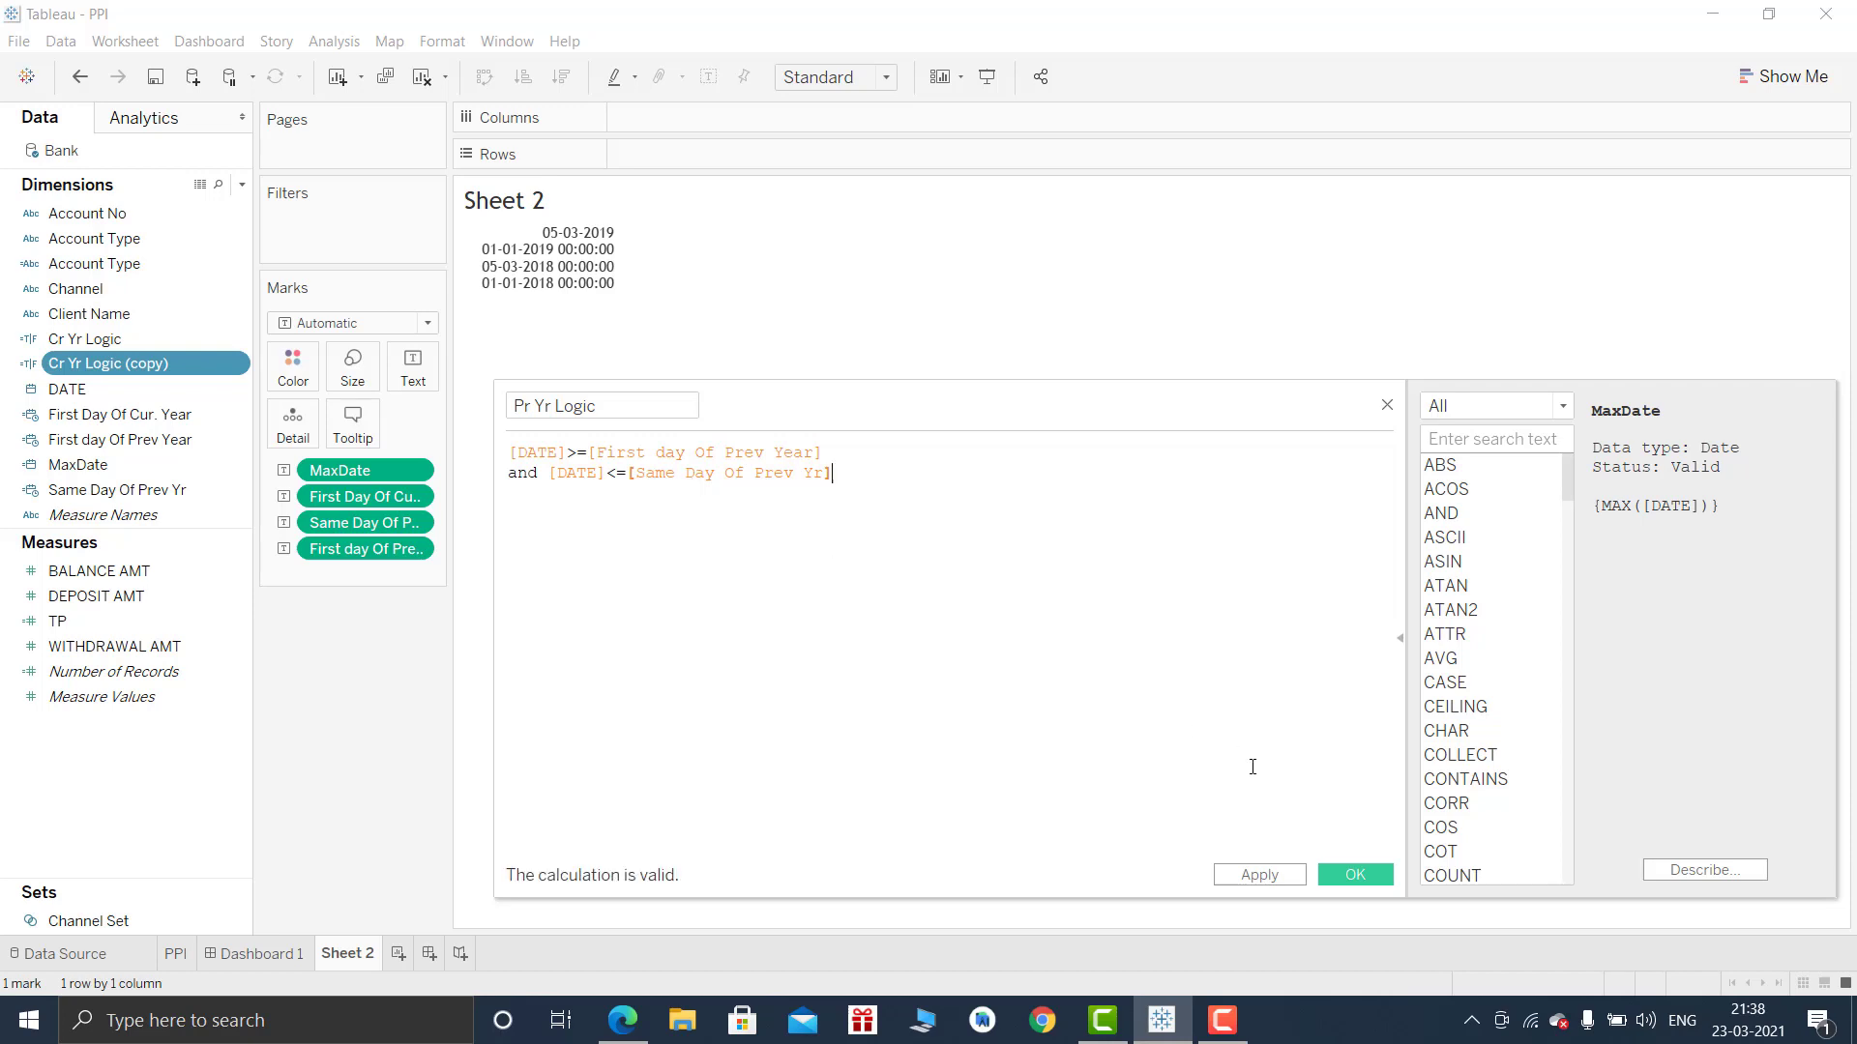
left_click(1349, 874)
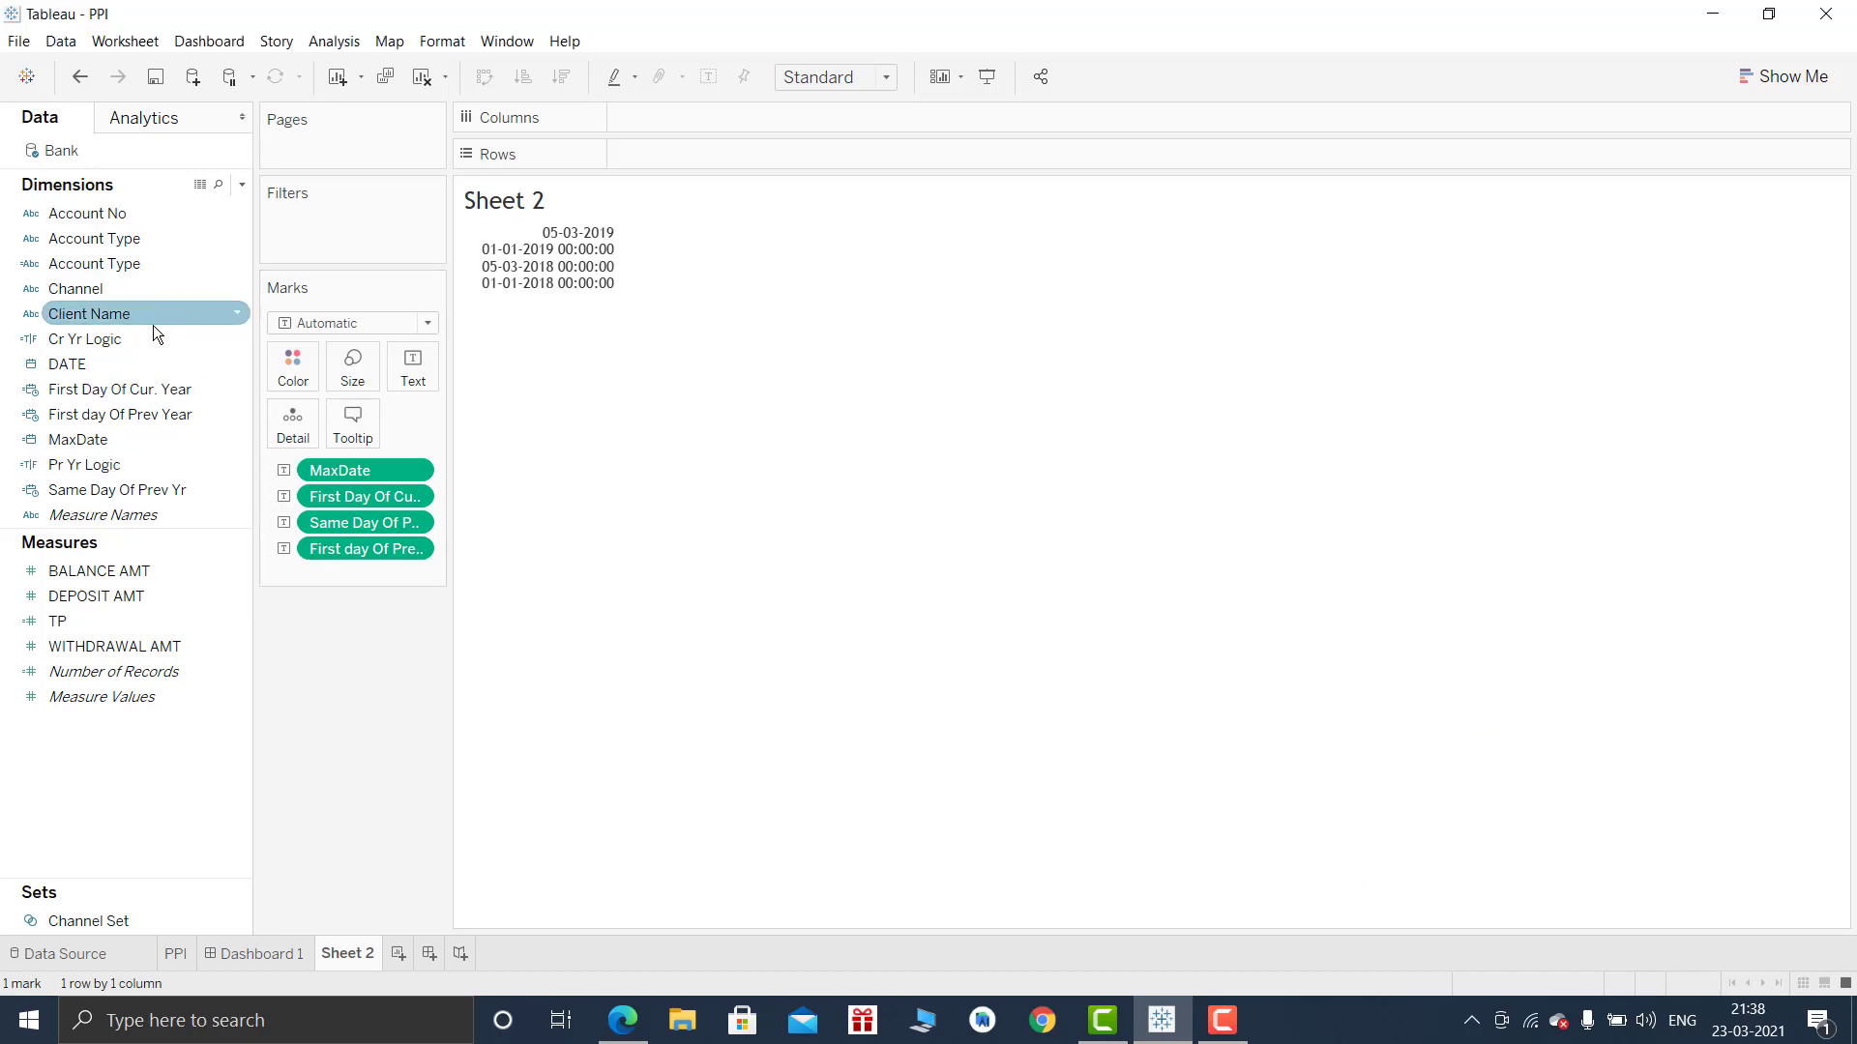
left_click(141, 462)
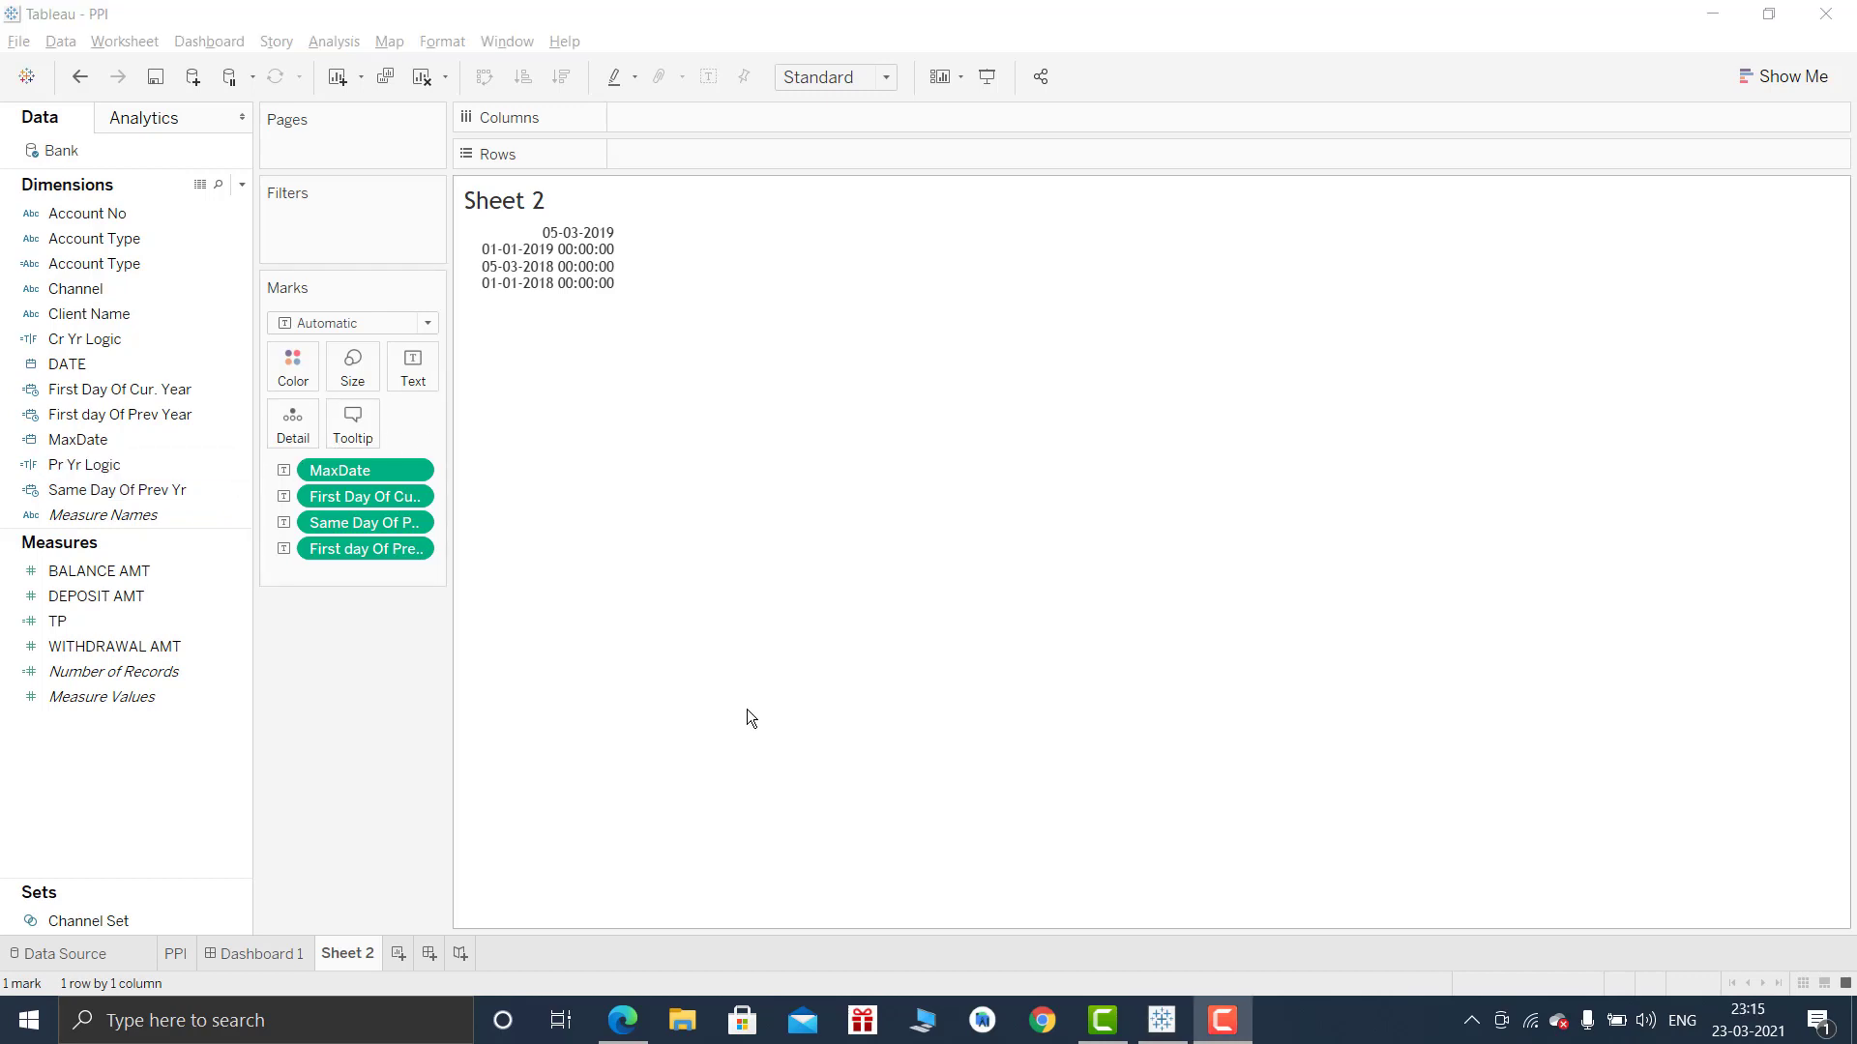
left_click(242, 185)
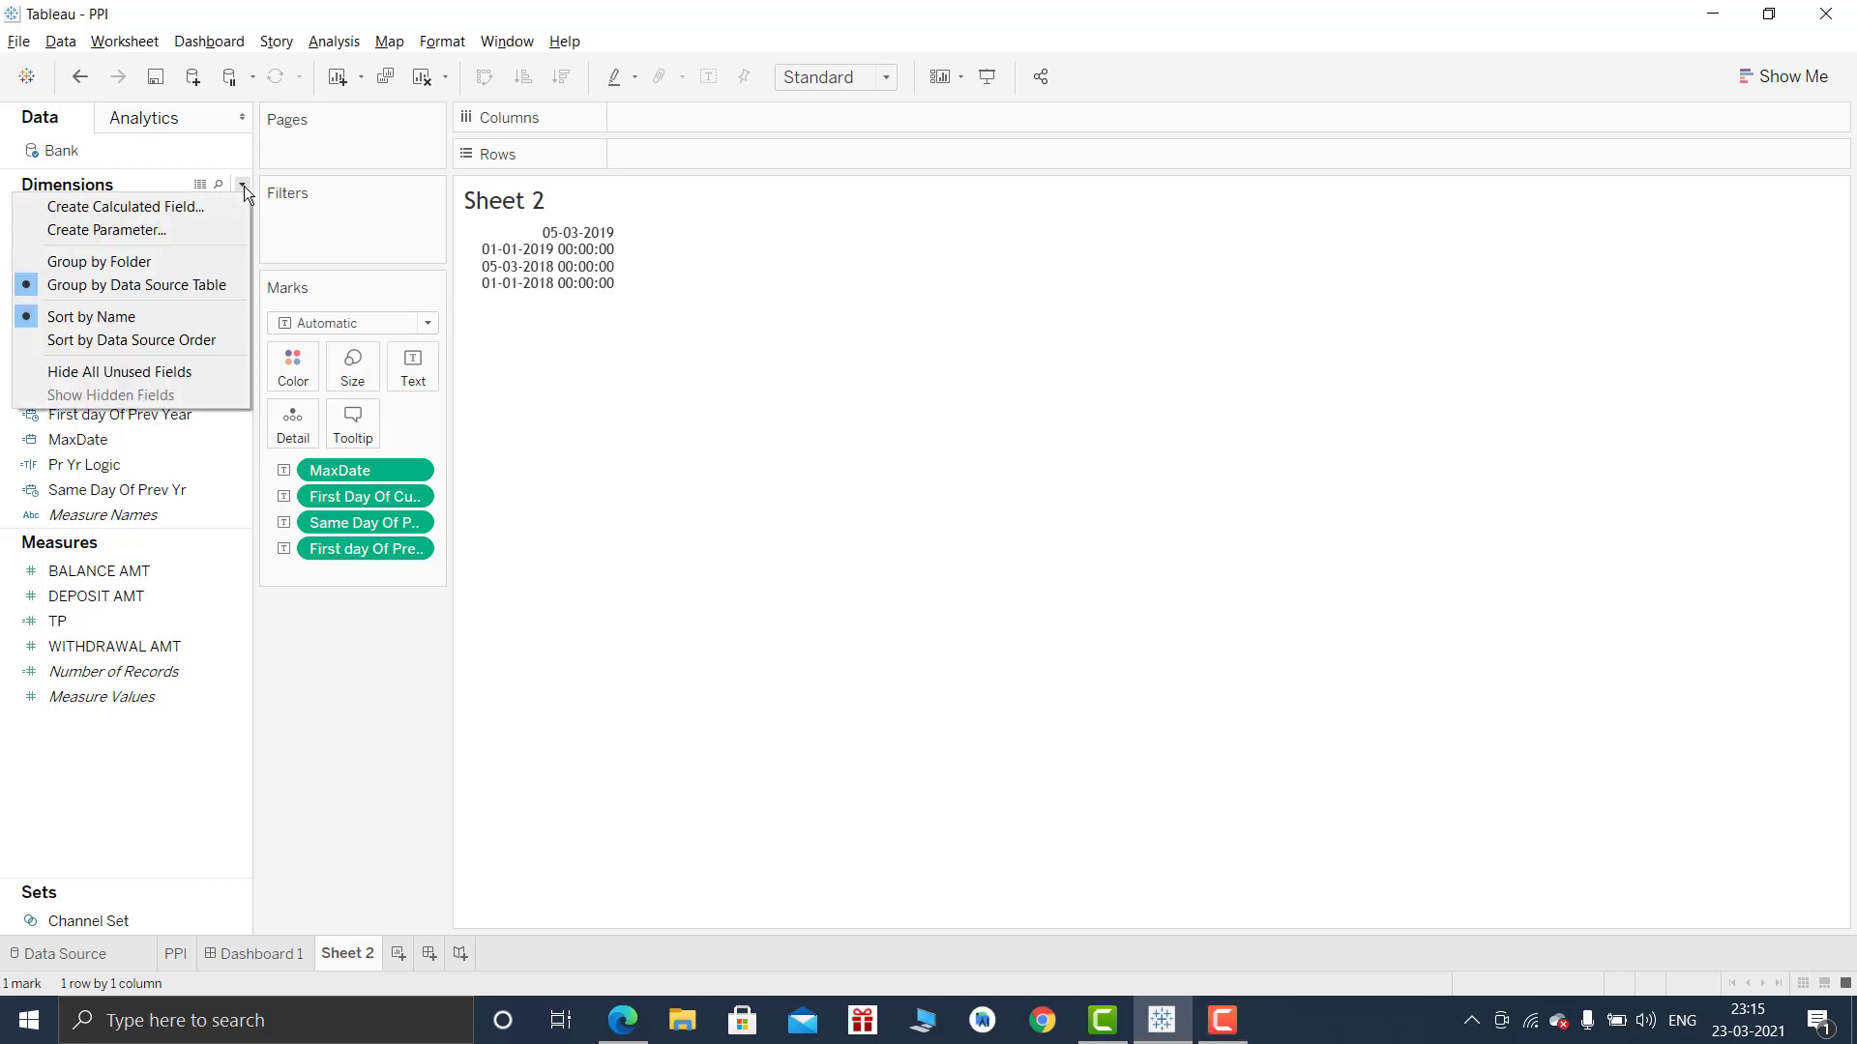
left_click(354, 709)
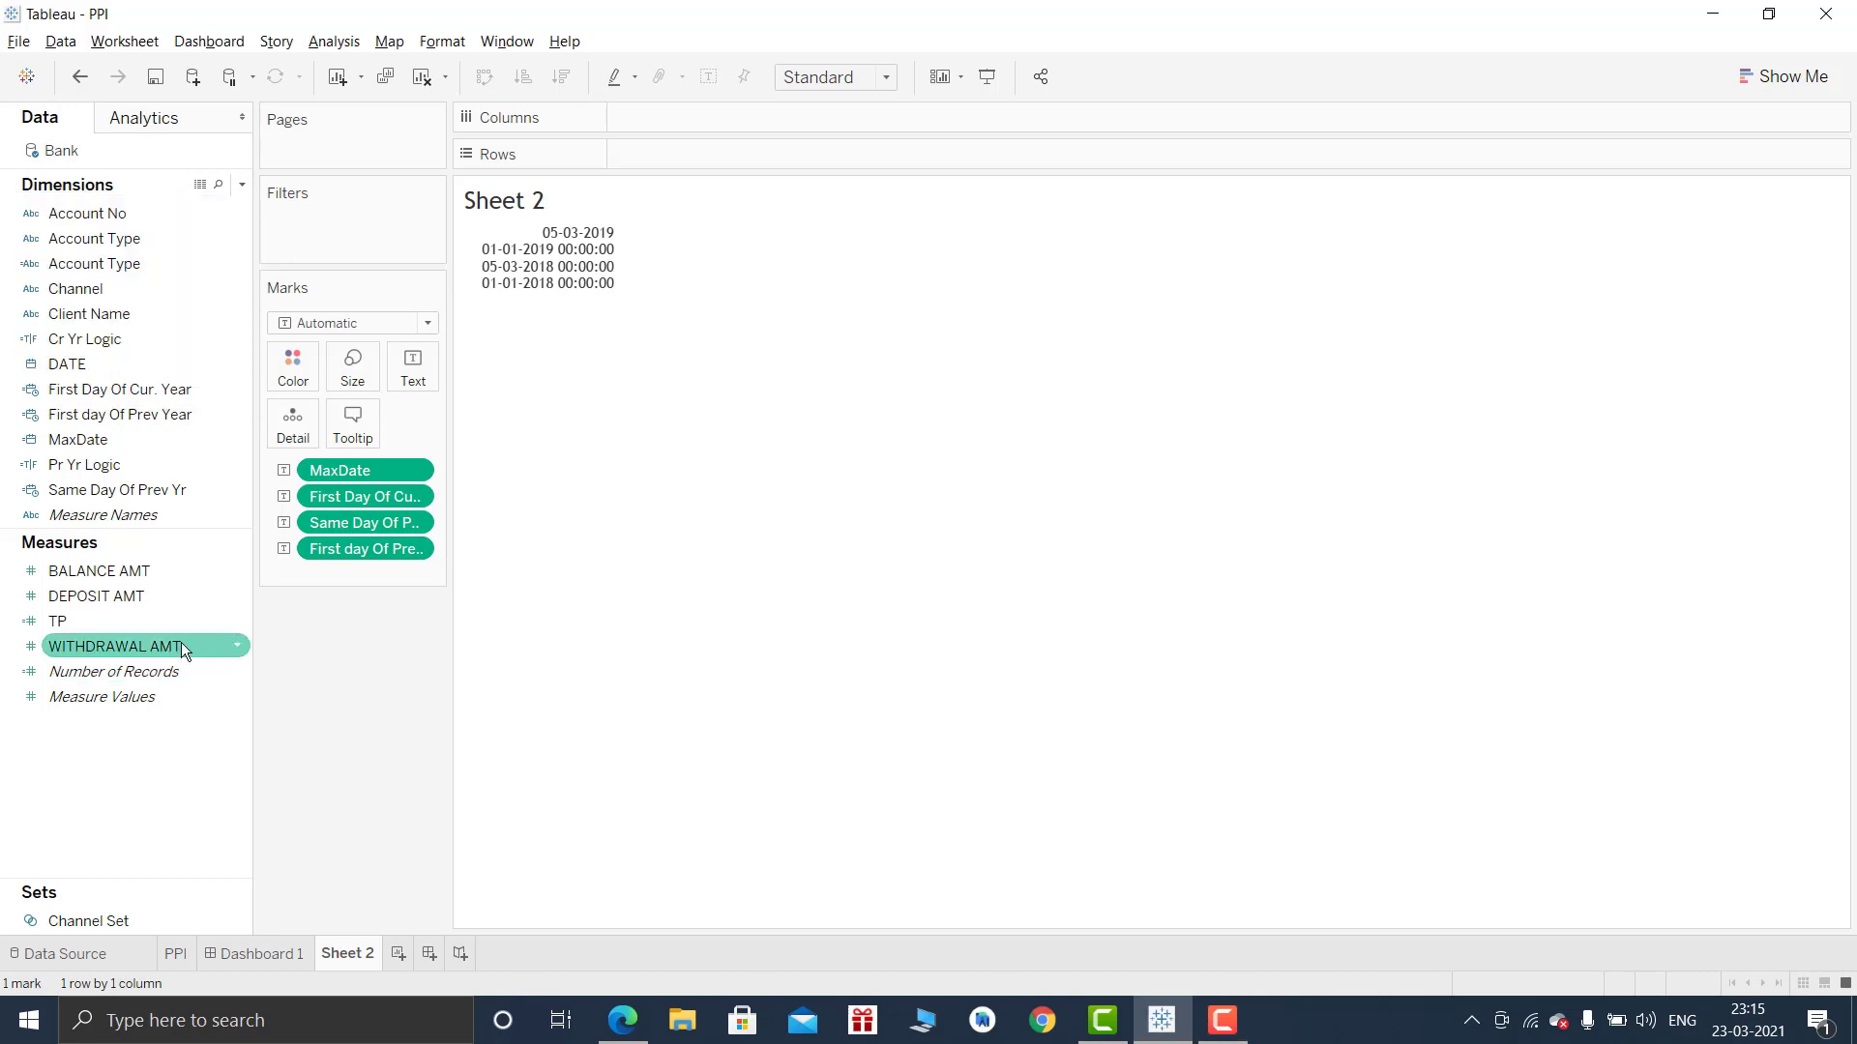
Edit the TP calculation to wrap [DEPOSIT AMT] and [WITHDRAWAL AMT] in ZN instead of SUM, and save it.
right_click(150, 625)
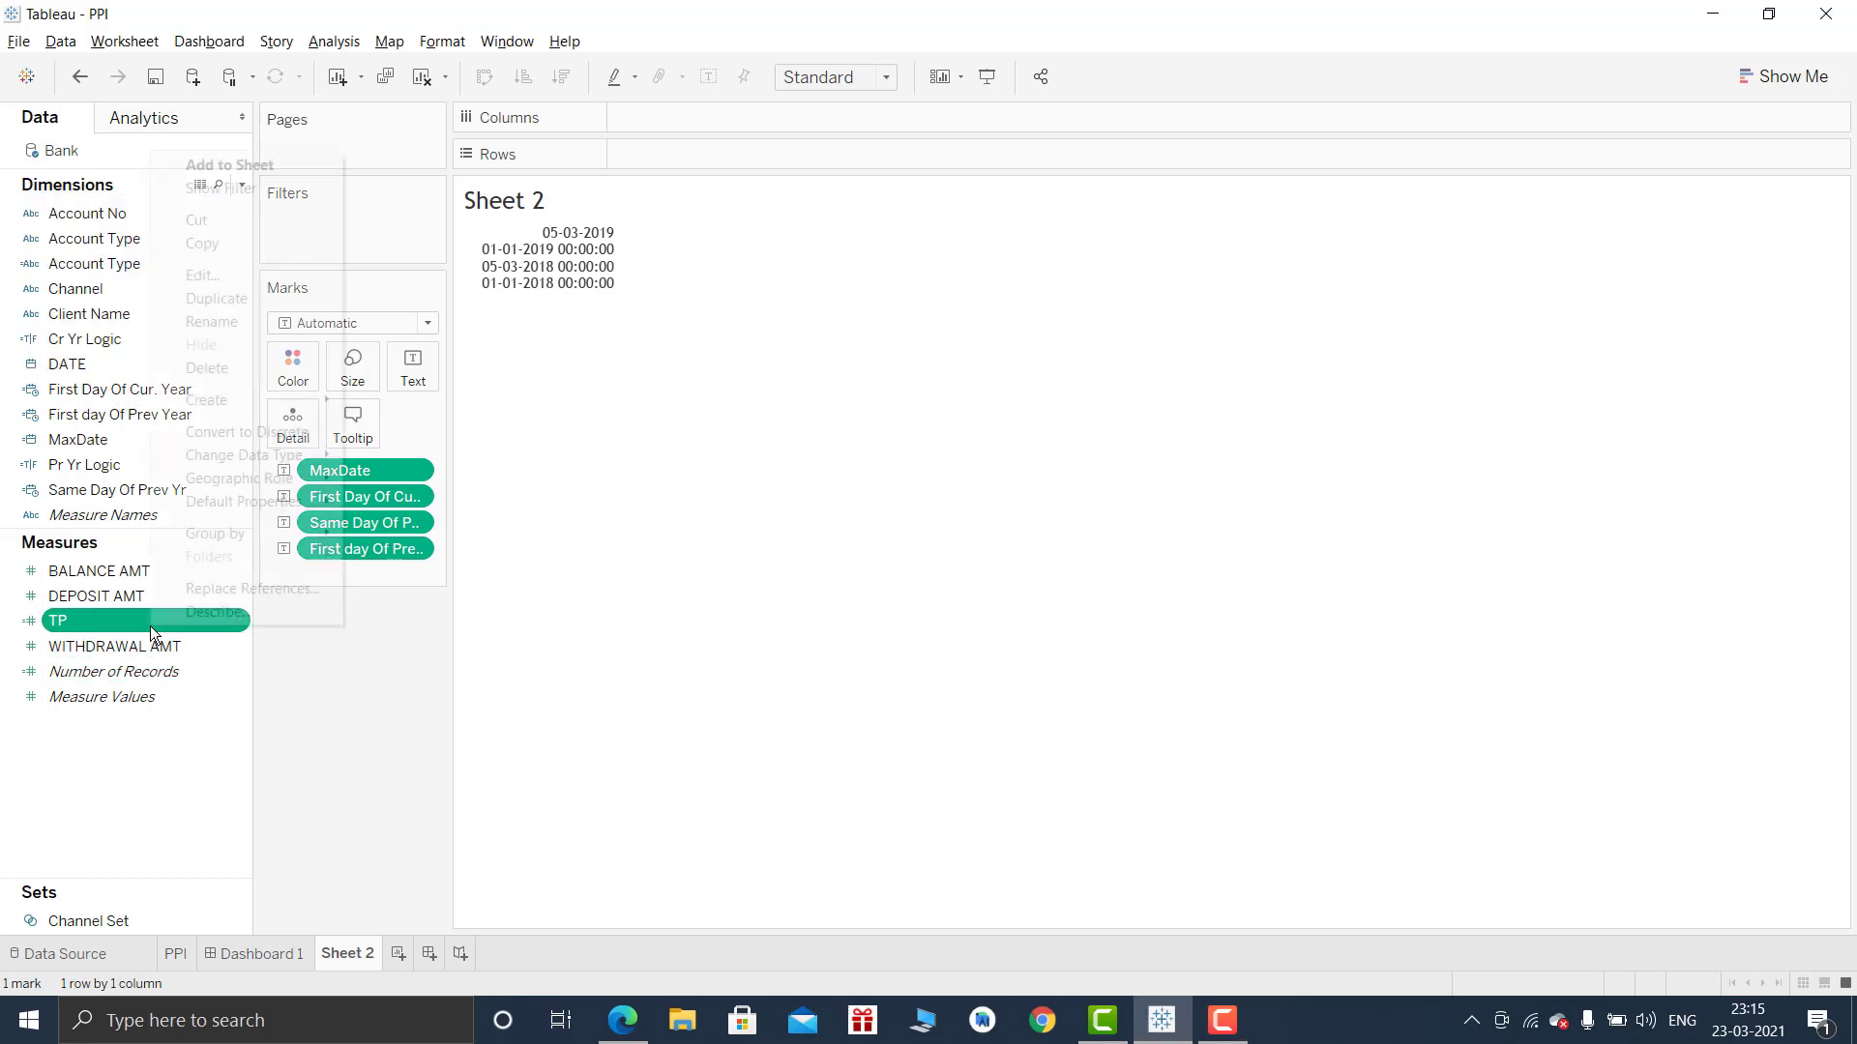
left_click(211, 276)
double_click(344, 295)
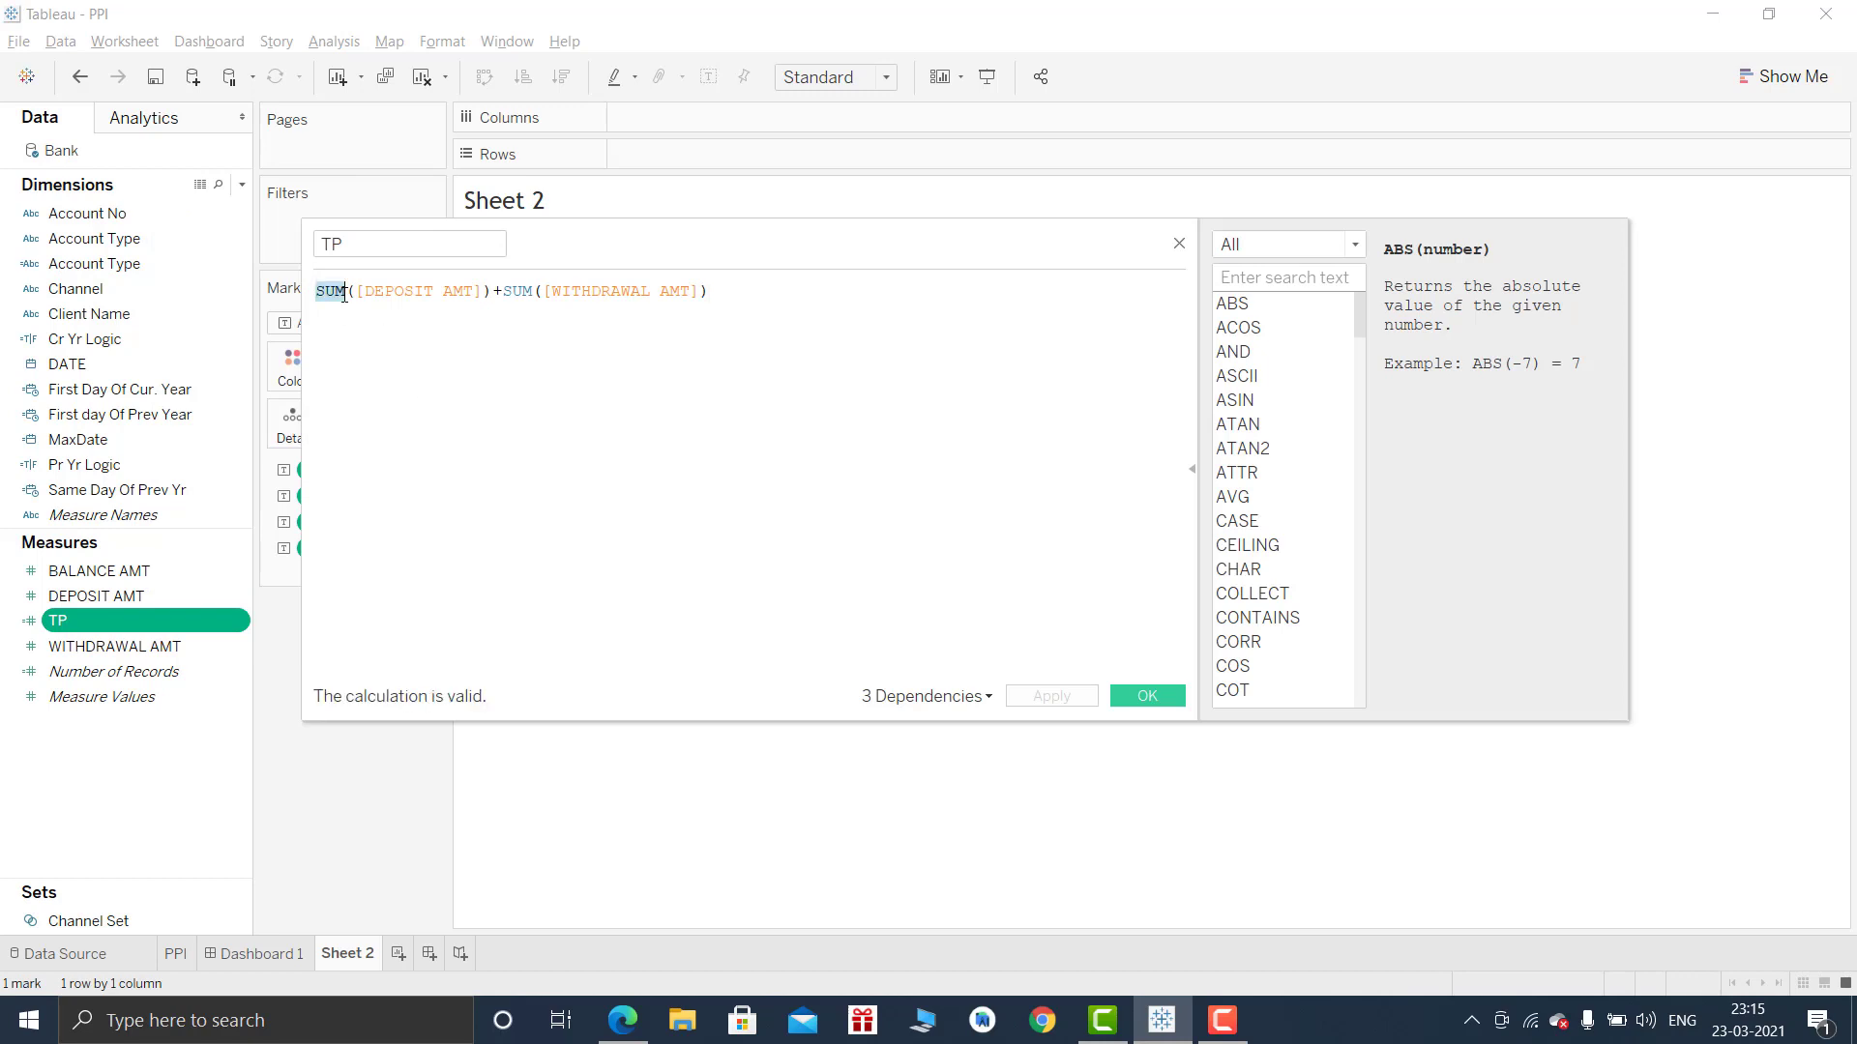
type("ZN")
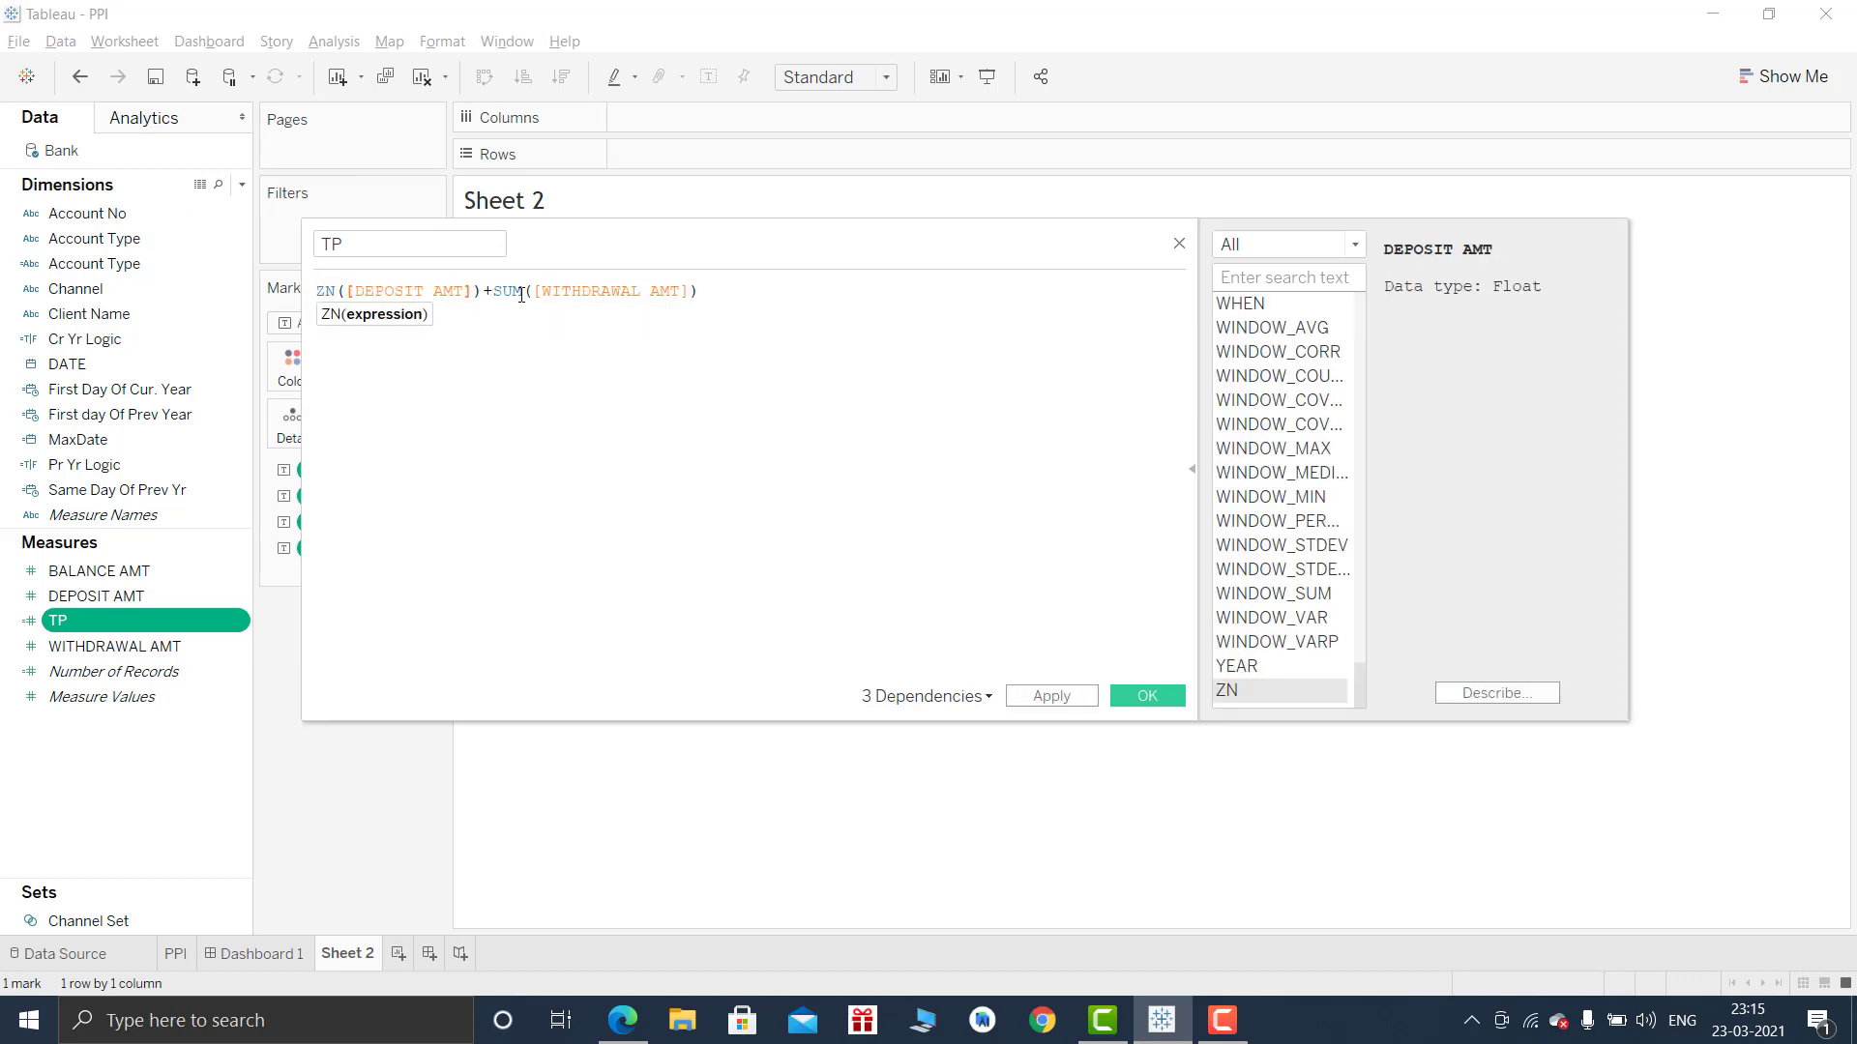
double_click(510, 292)
type("ZN")
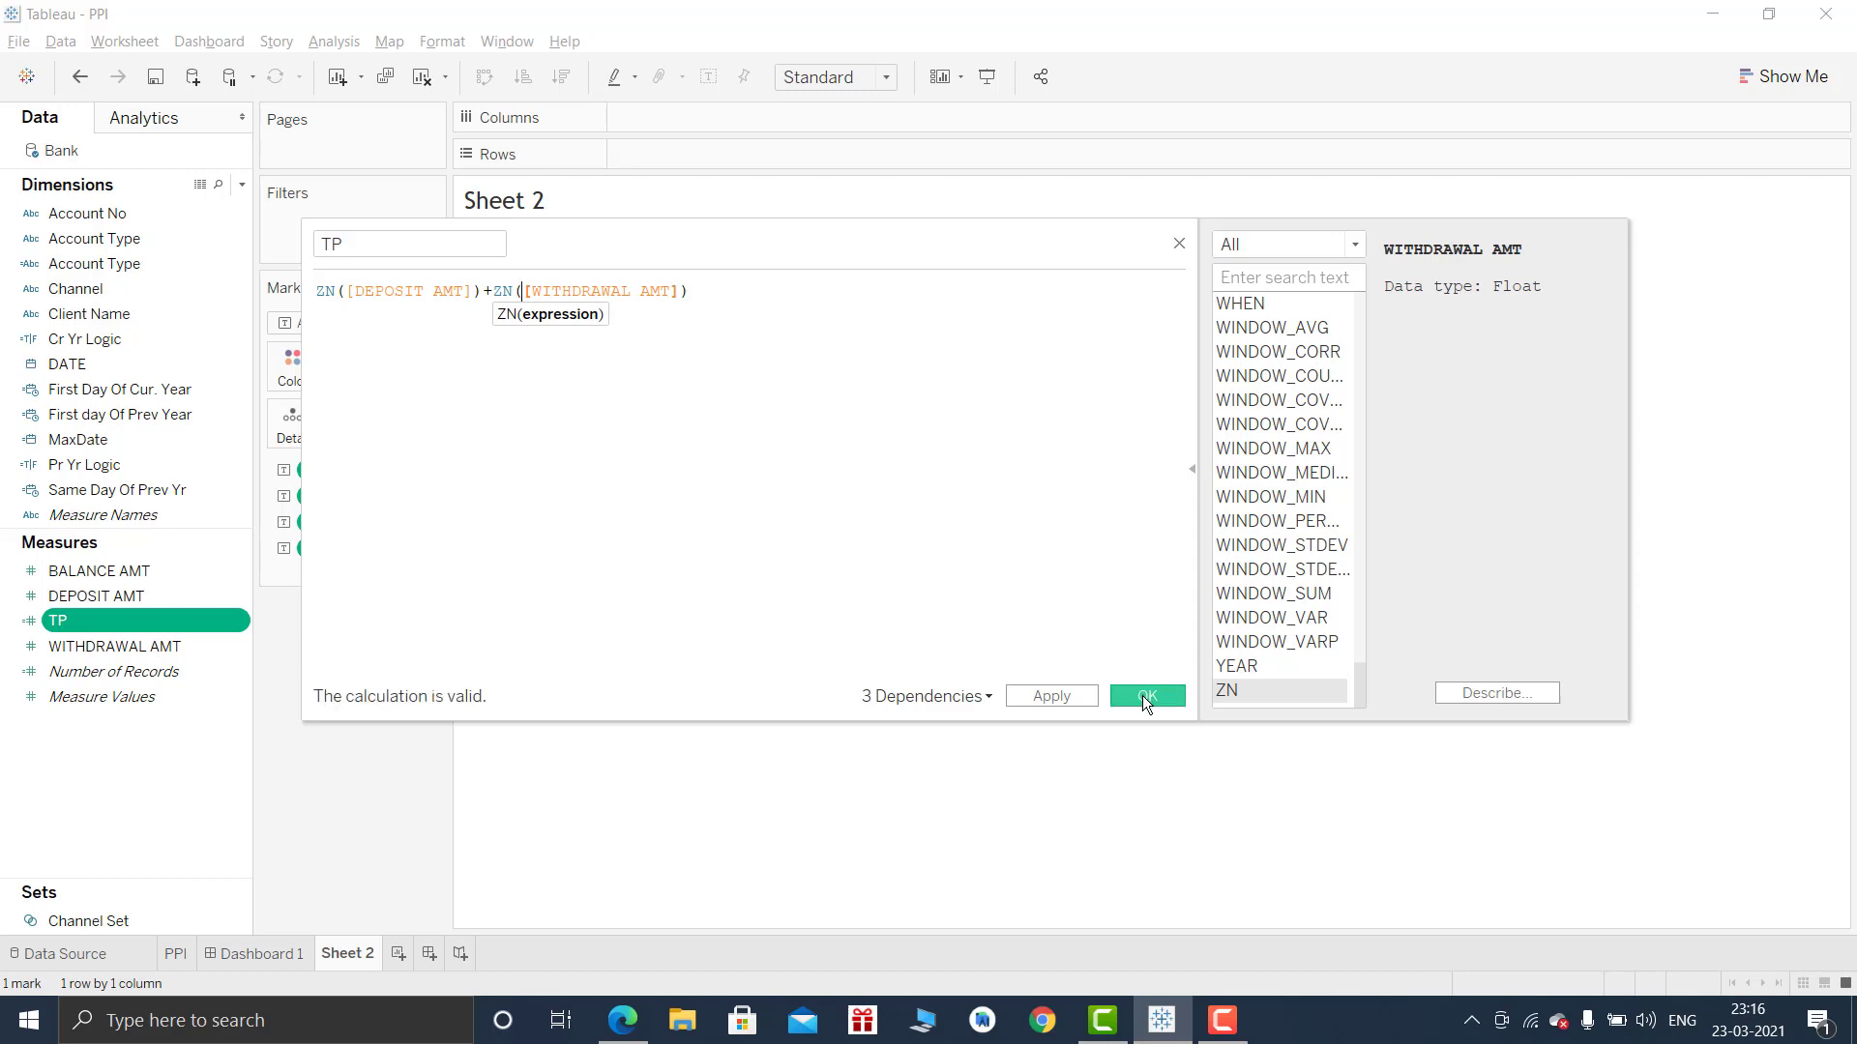
left_click(1146, 701)
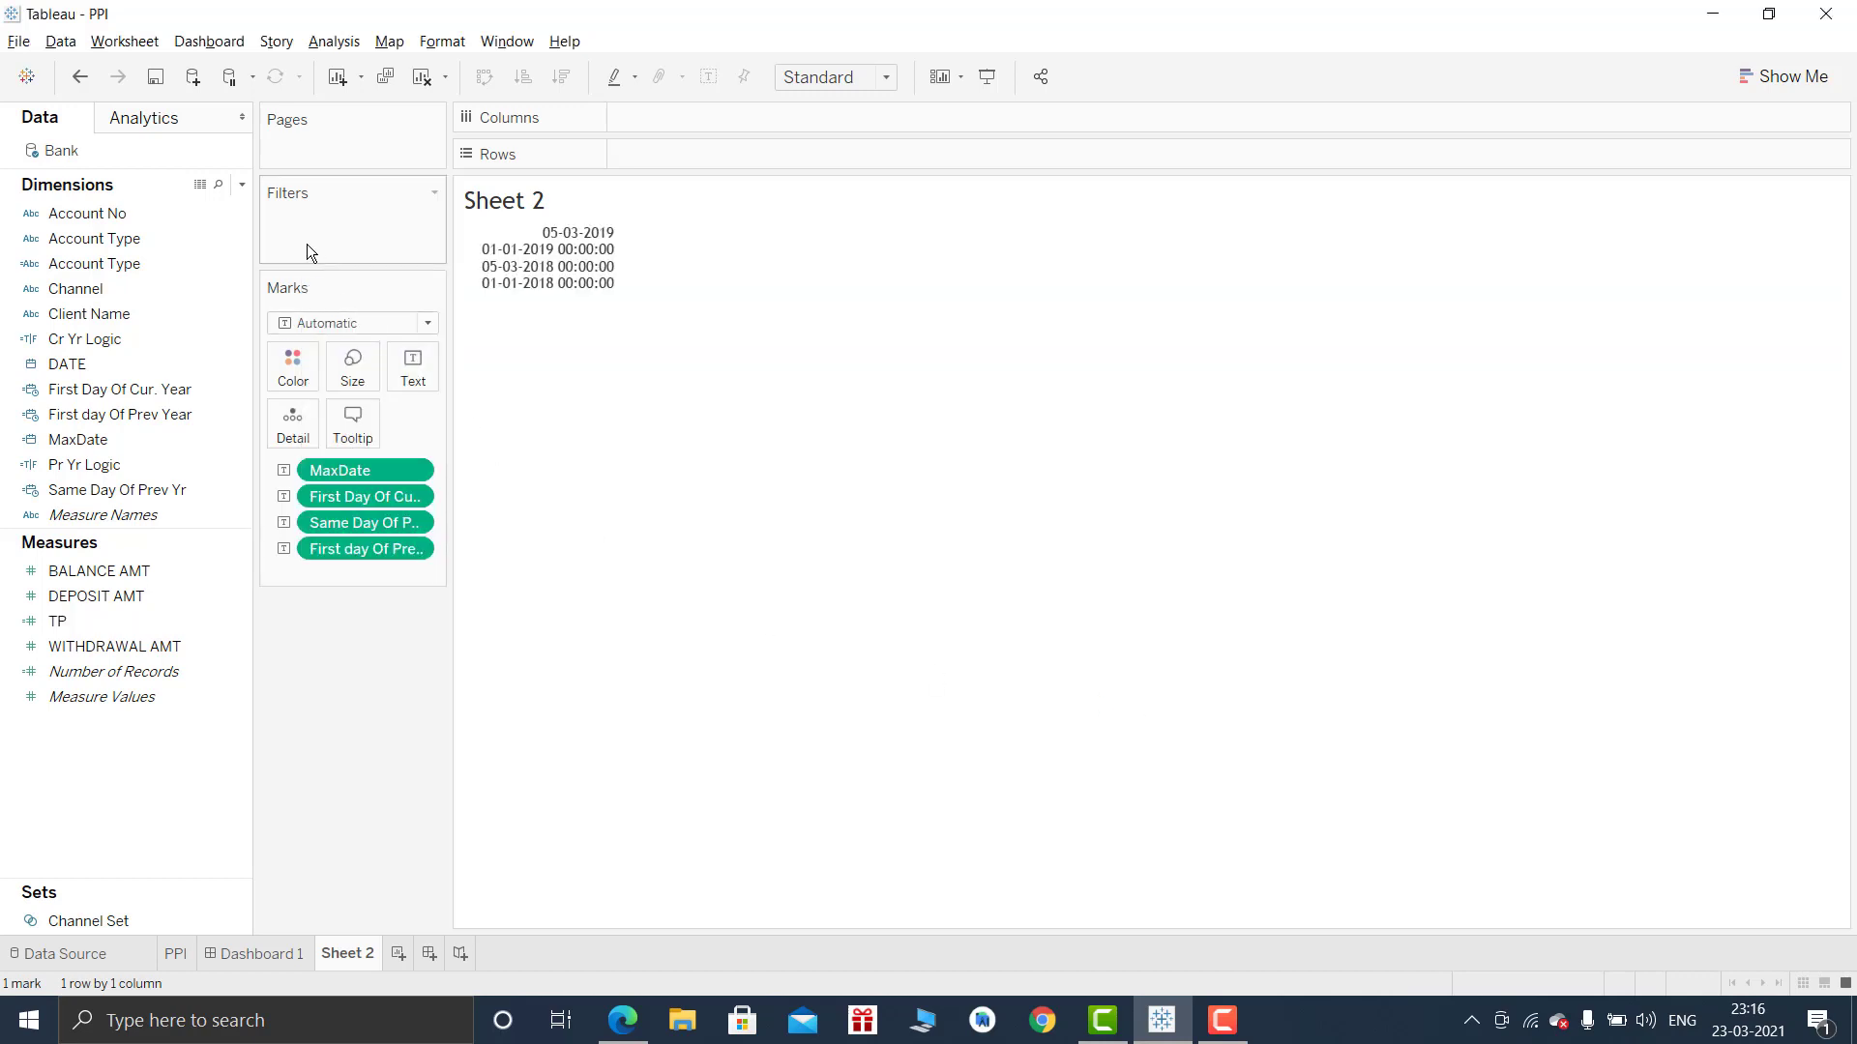
Create a new calculated field named Cr Yr TP.
left_click(241, 187)
left_click(223, 199)
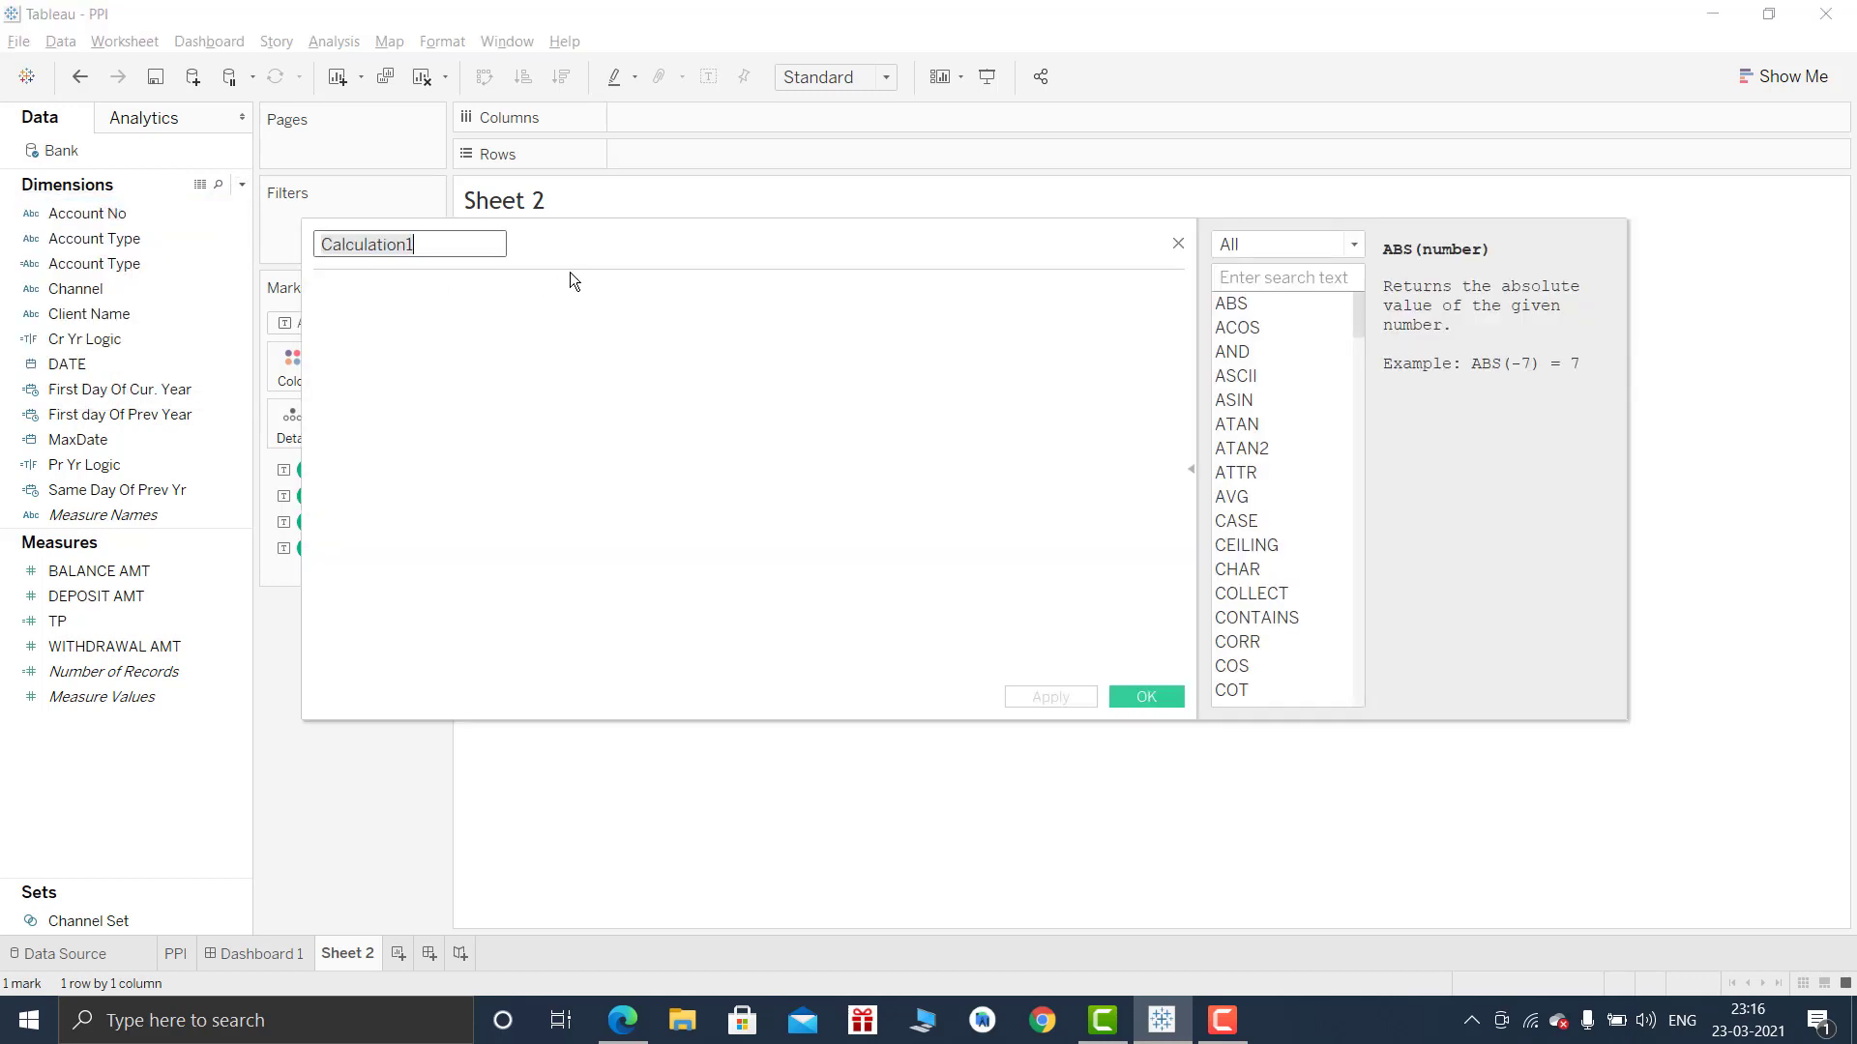
type("Cr Yr")
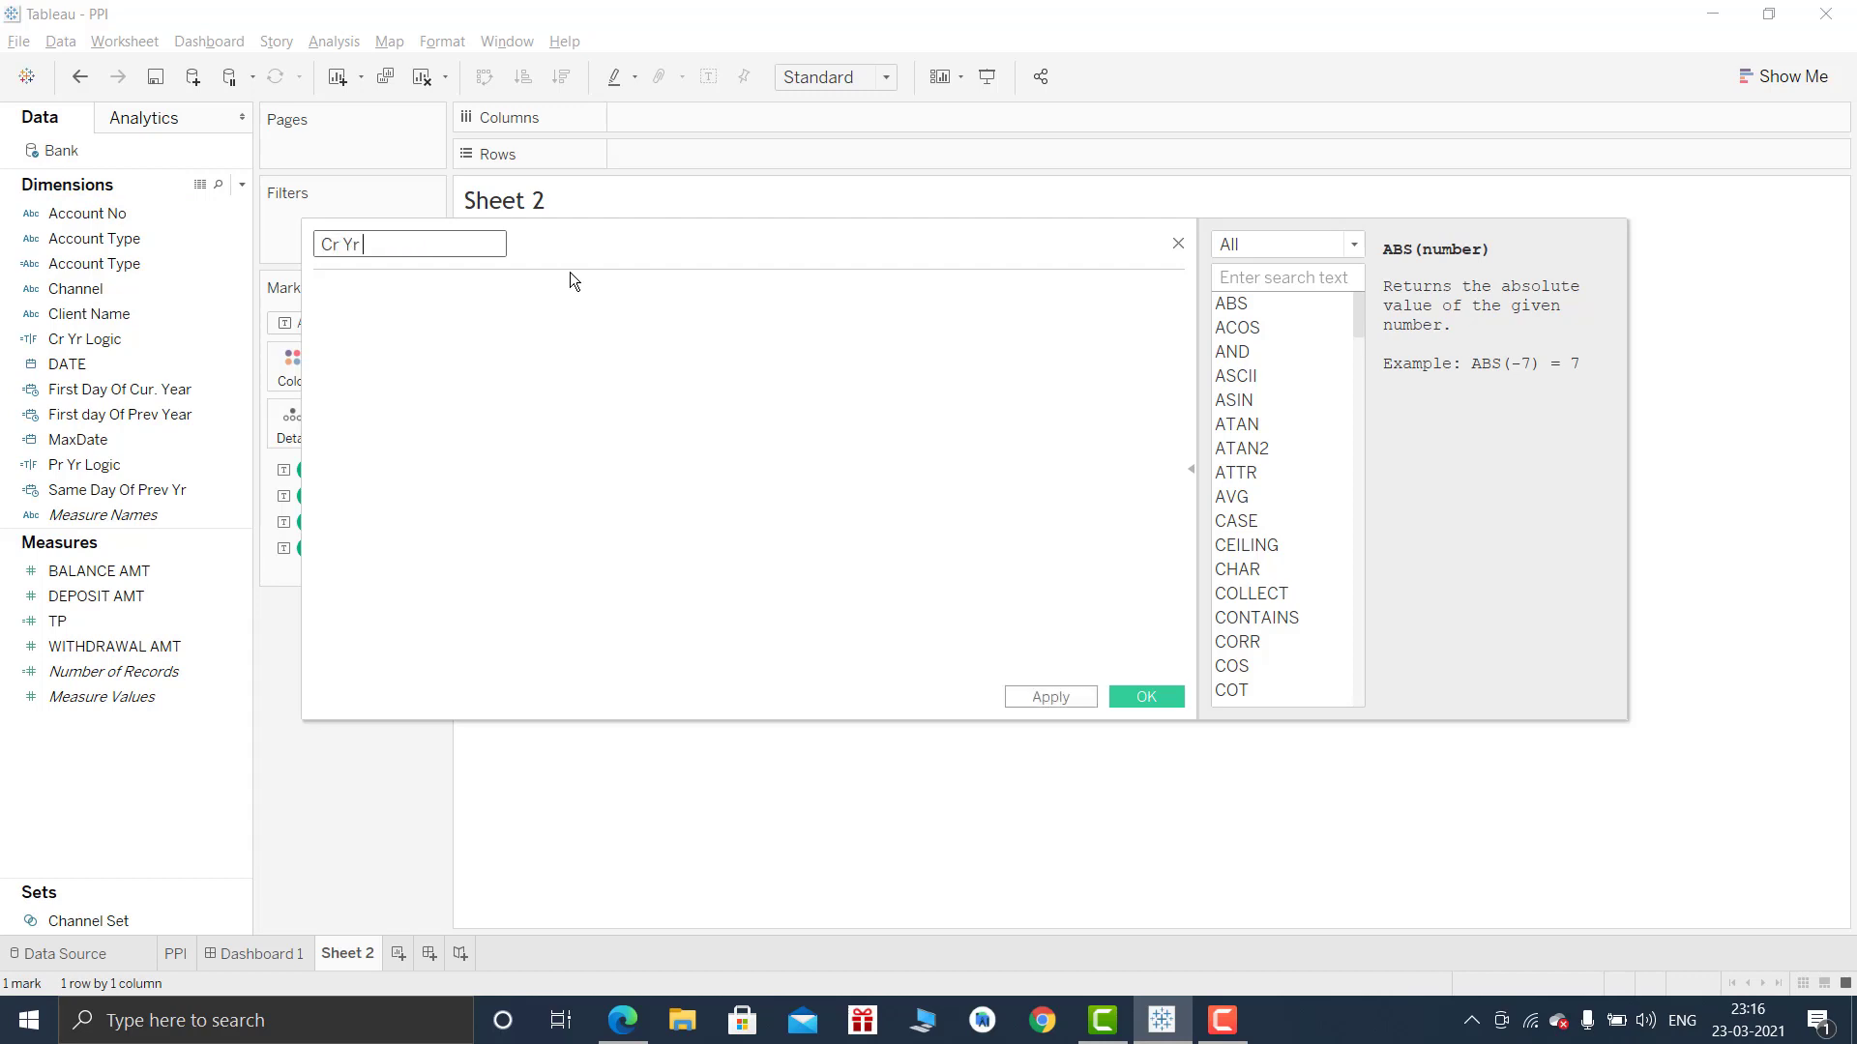
type(" TP")
key("Tab")
Enter the Cr Yr TP formula IF [Cr Yr Logic] THEN [TP] END and save the field.
type("if [Cr Yr Logic]")
key("Return")
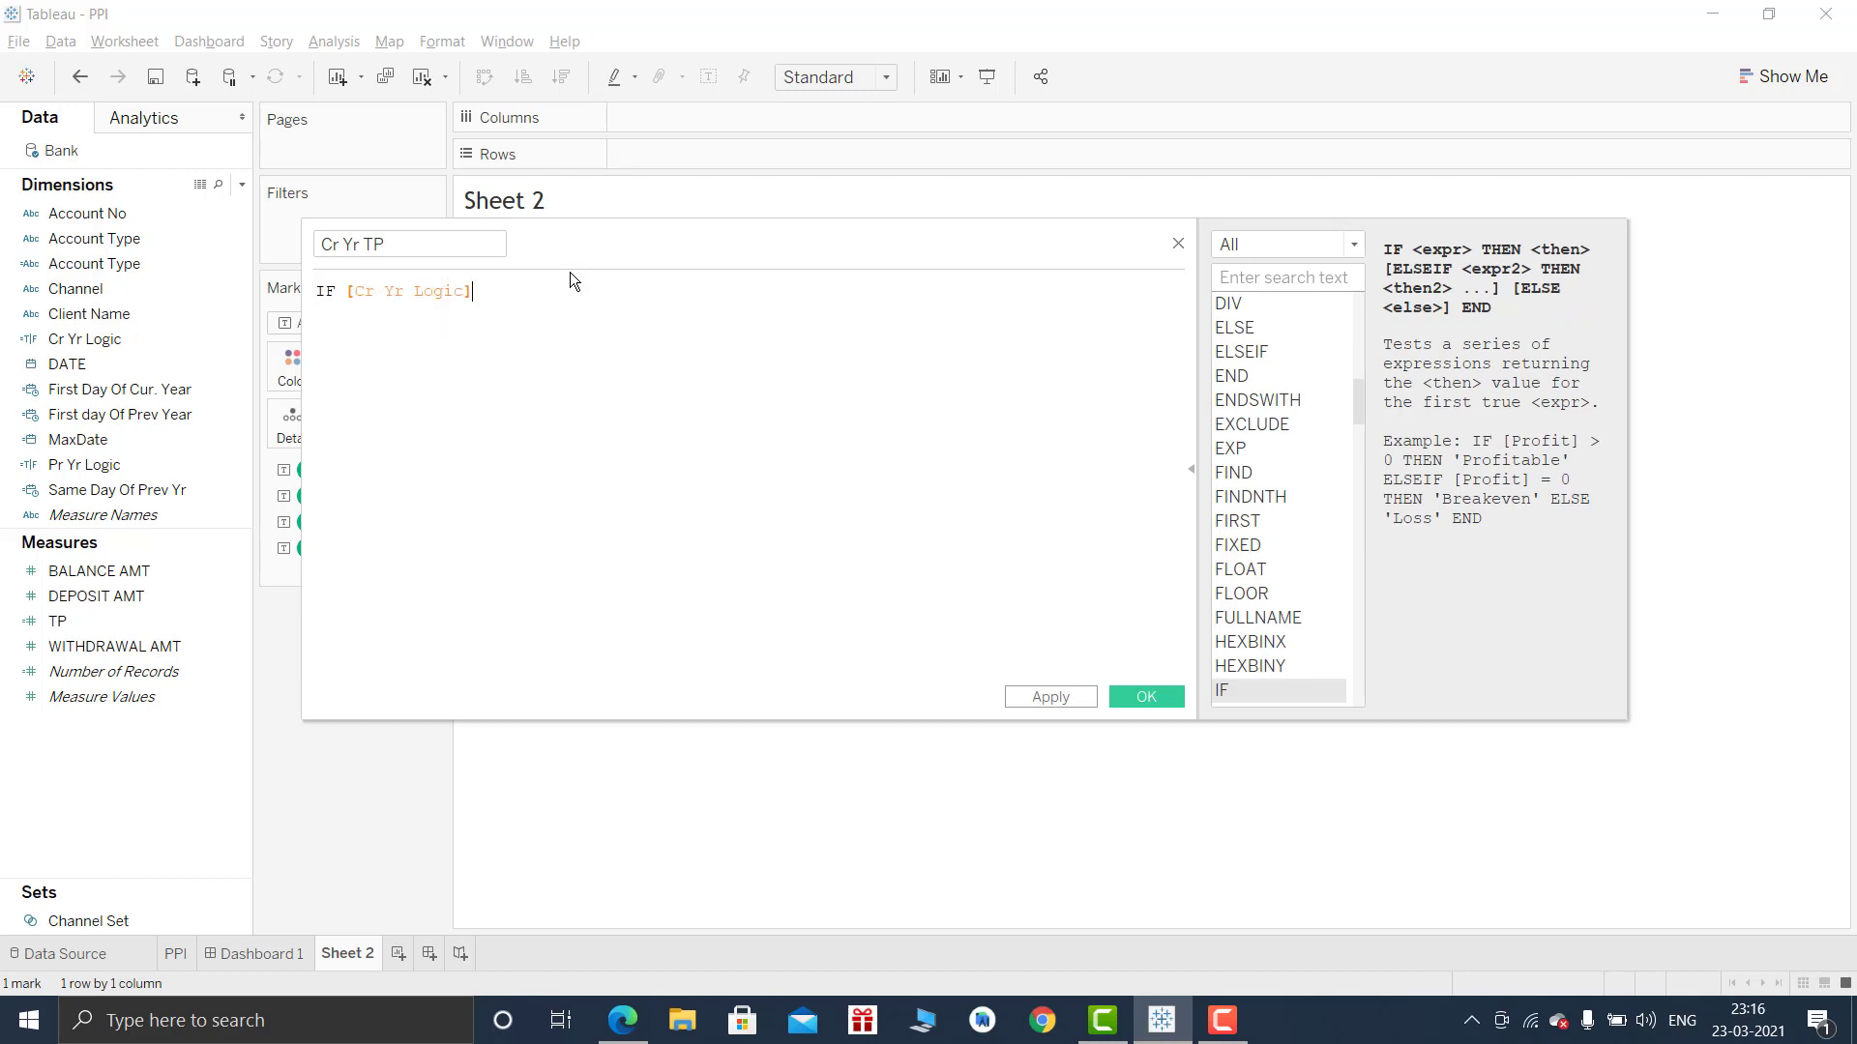
key("Return")
type("THEN")
key("Return")
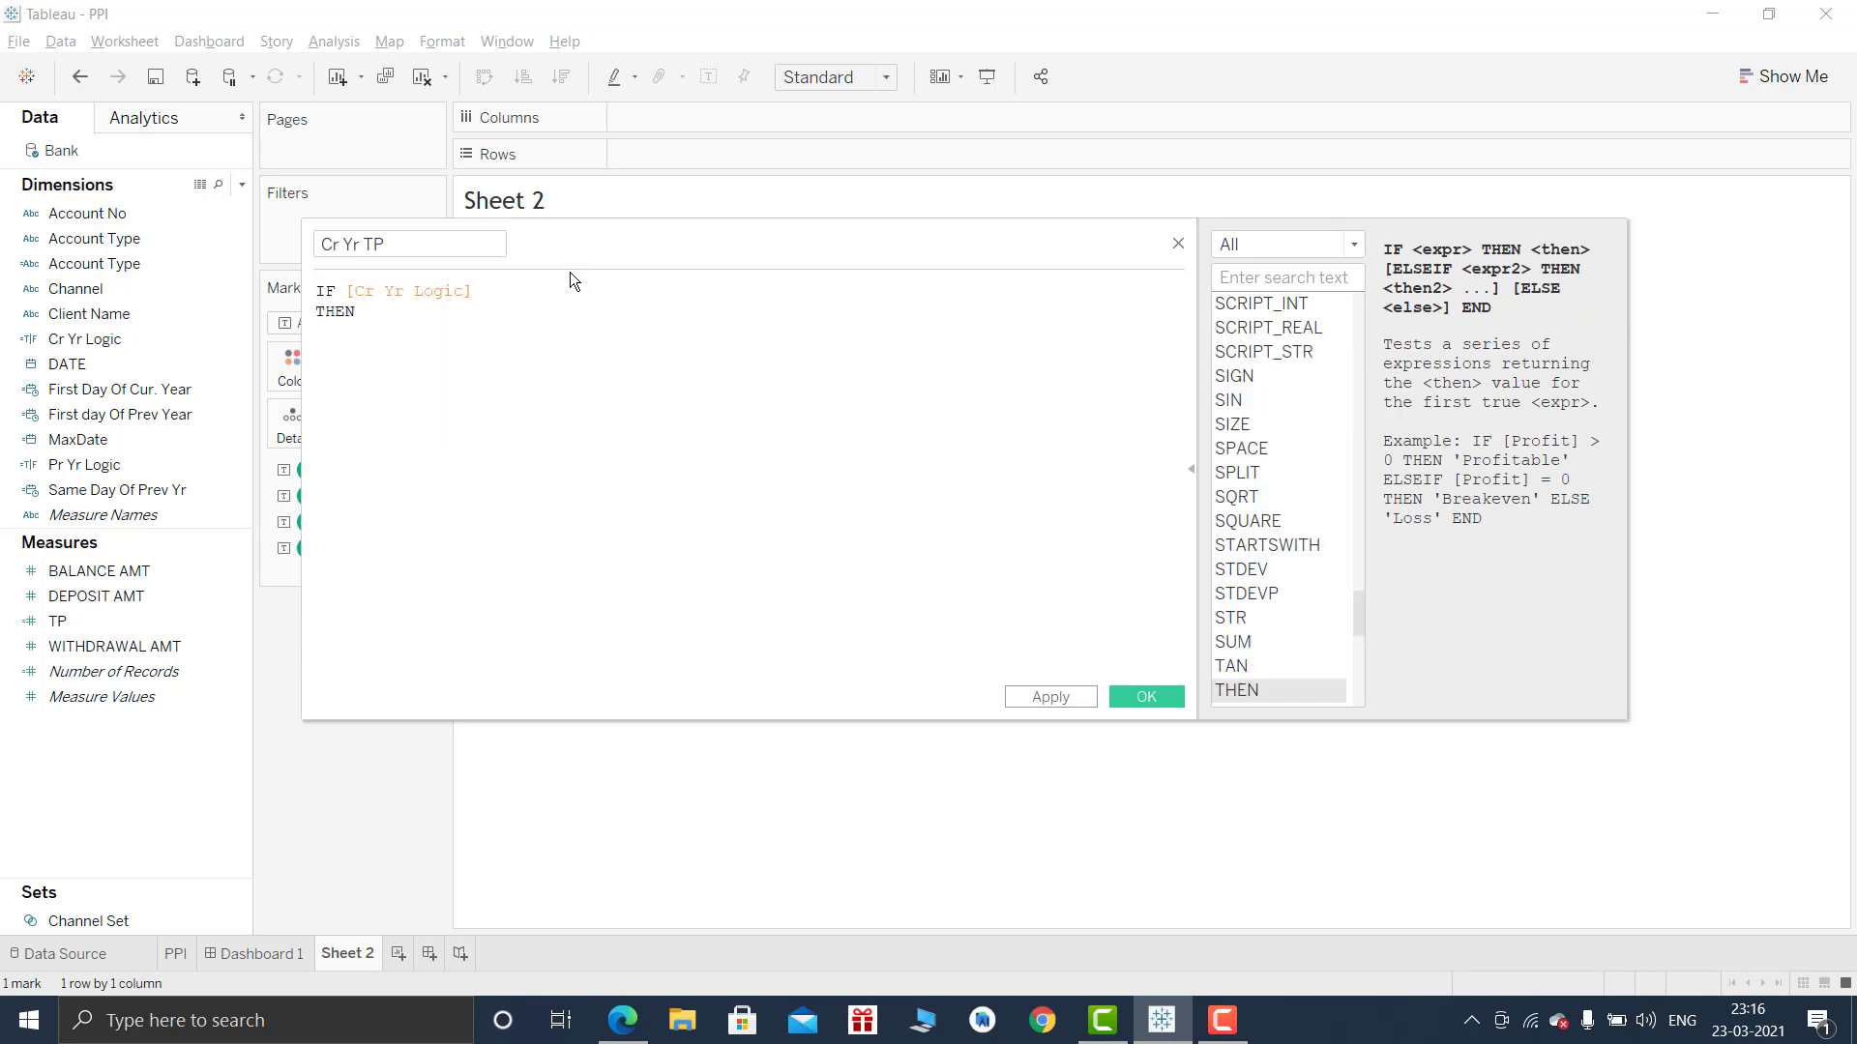
type("[TP]")
key("Return")
key("Return")
type("END")
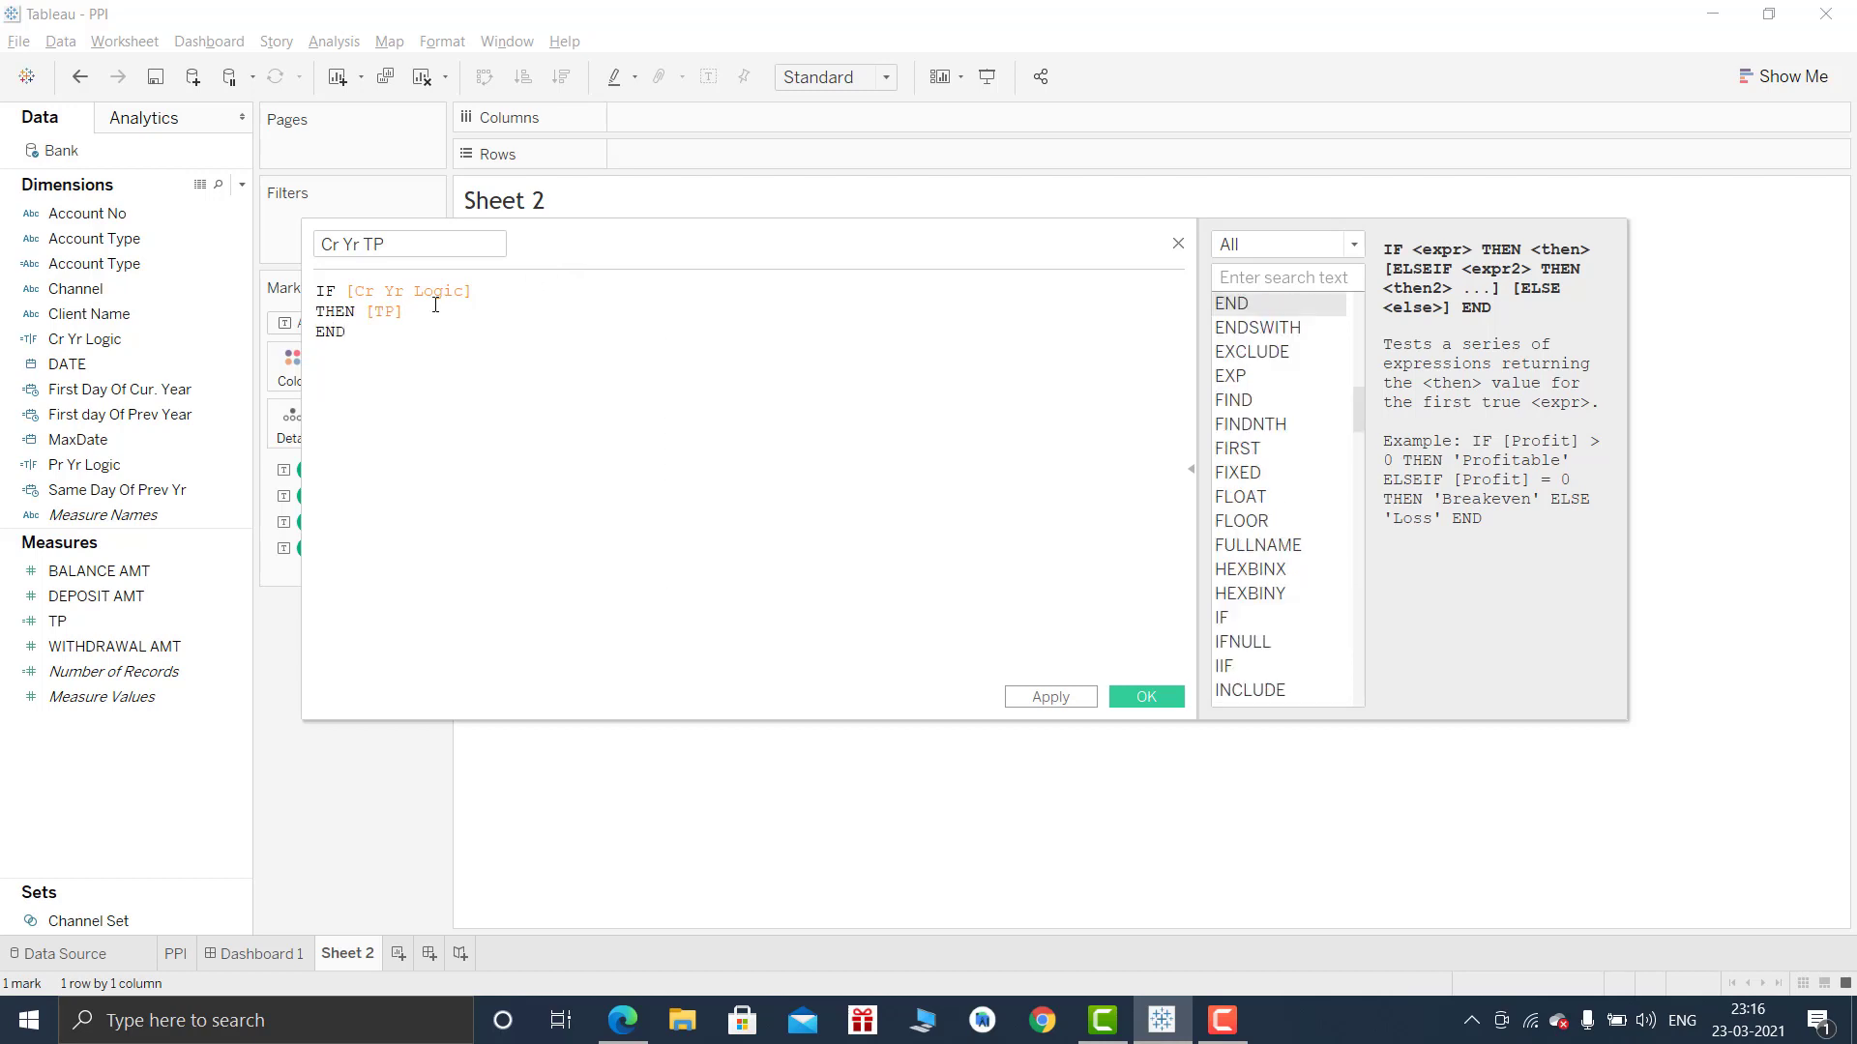
left_click(383, 311)
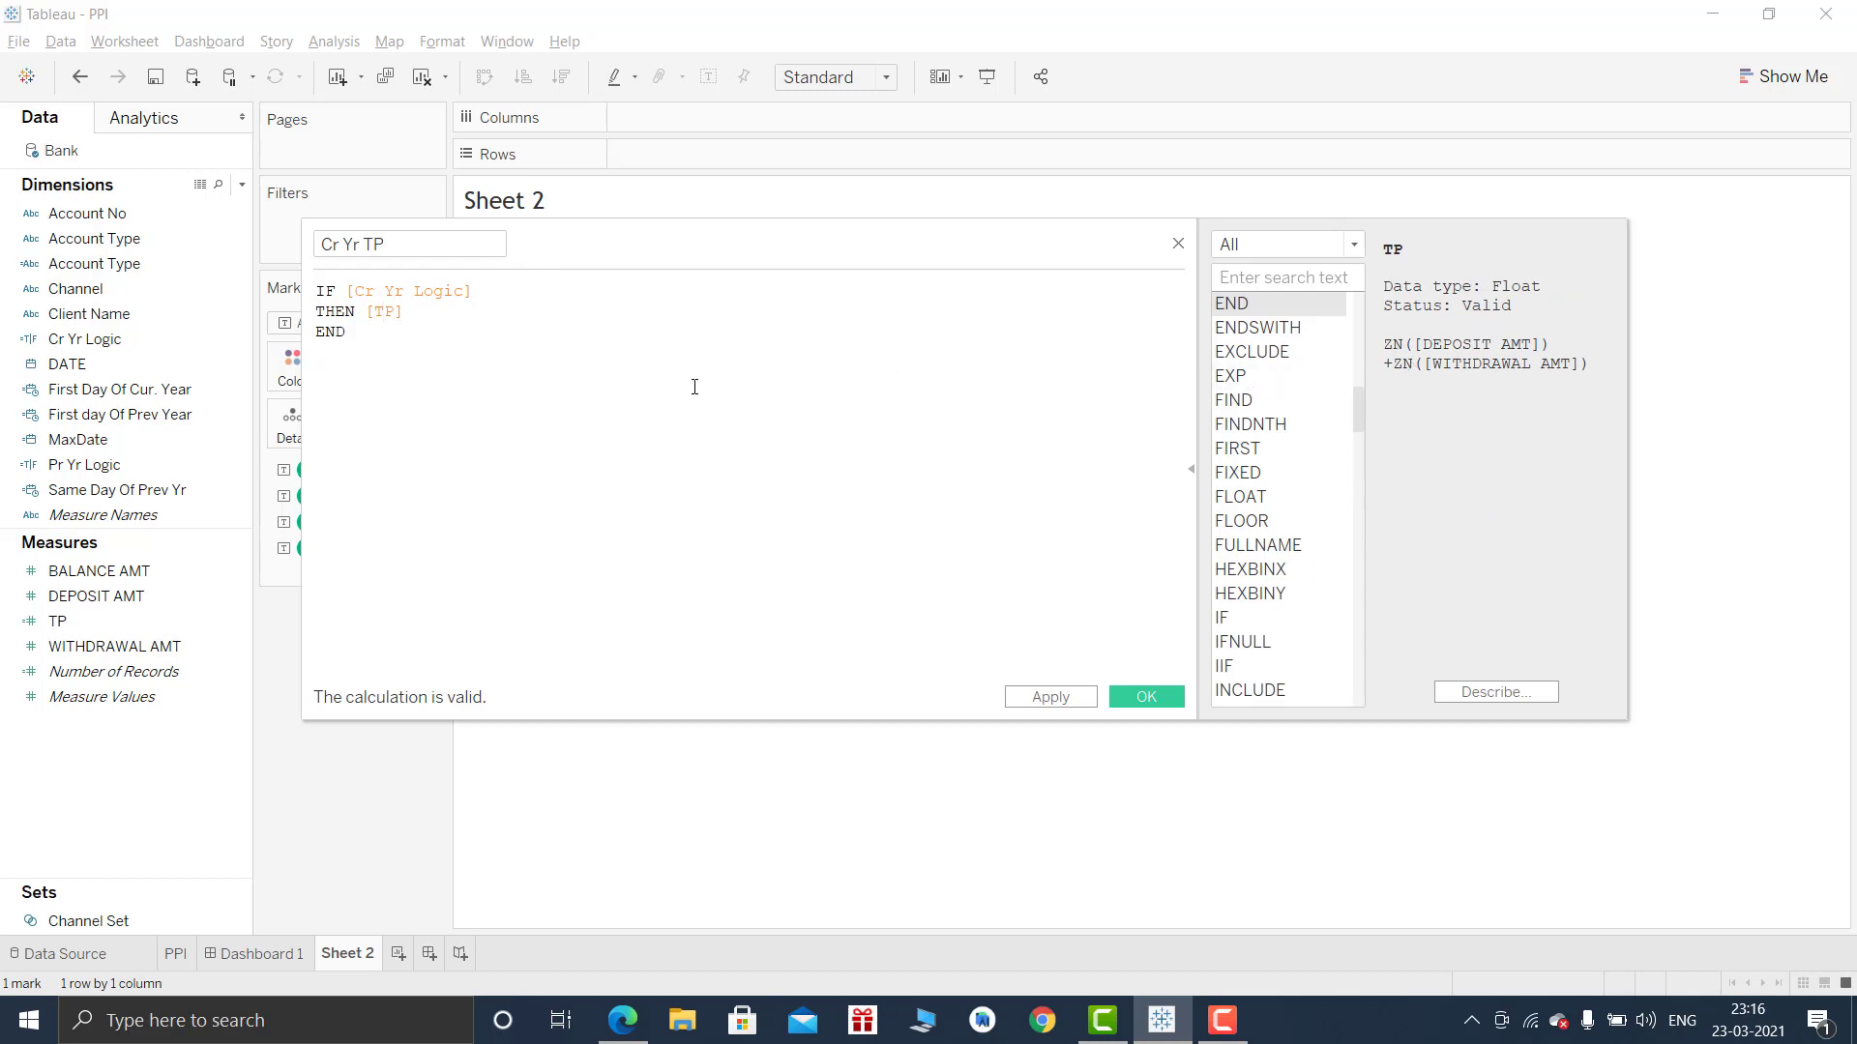
left_click(1147, 699)
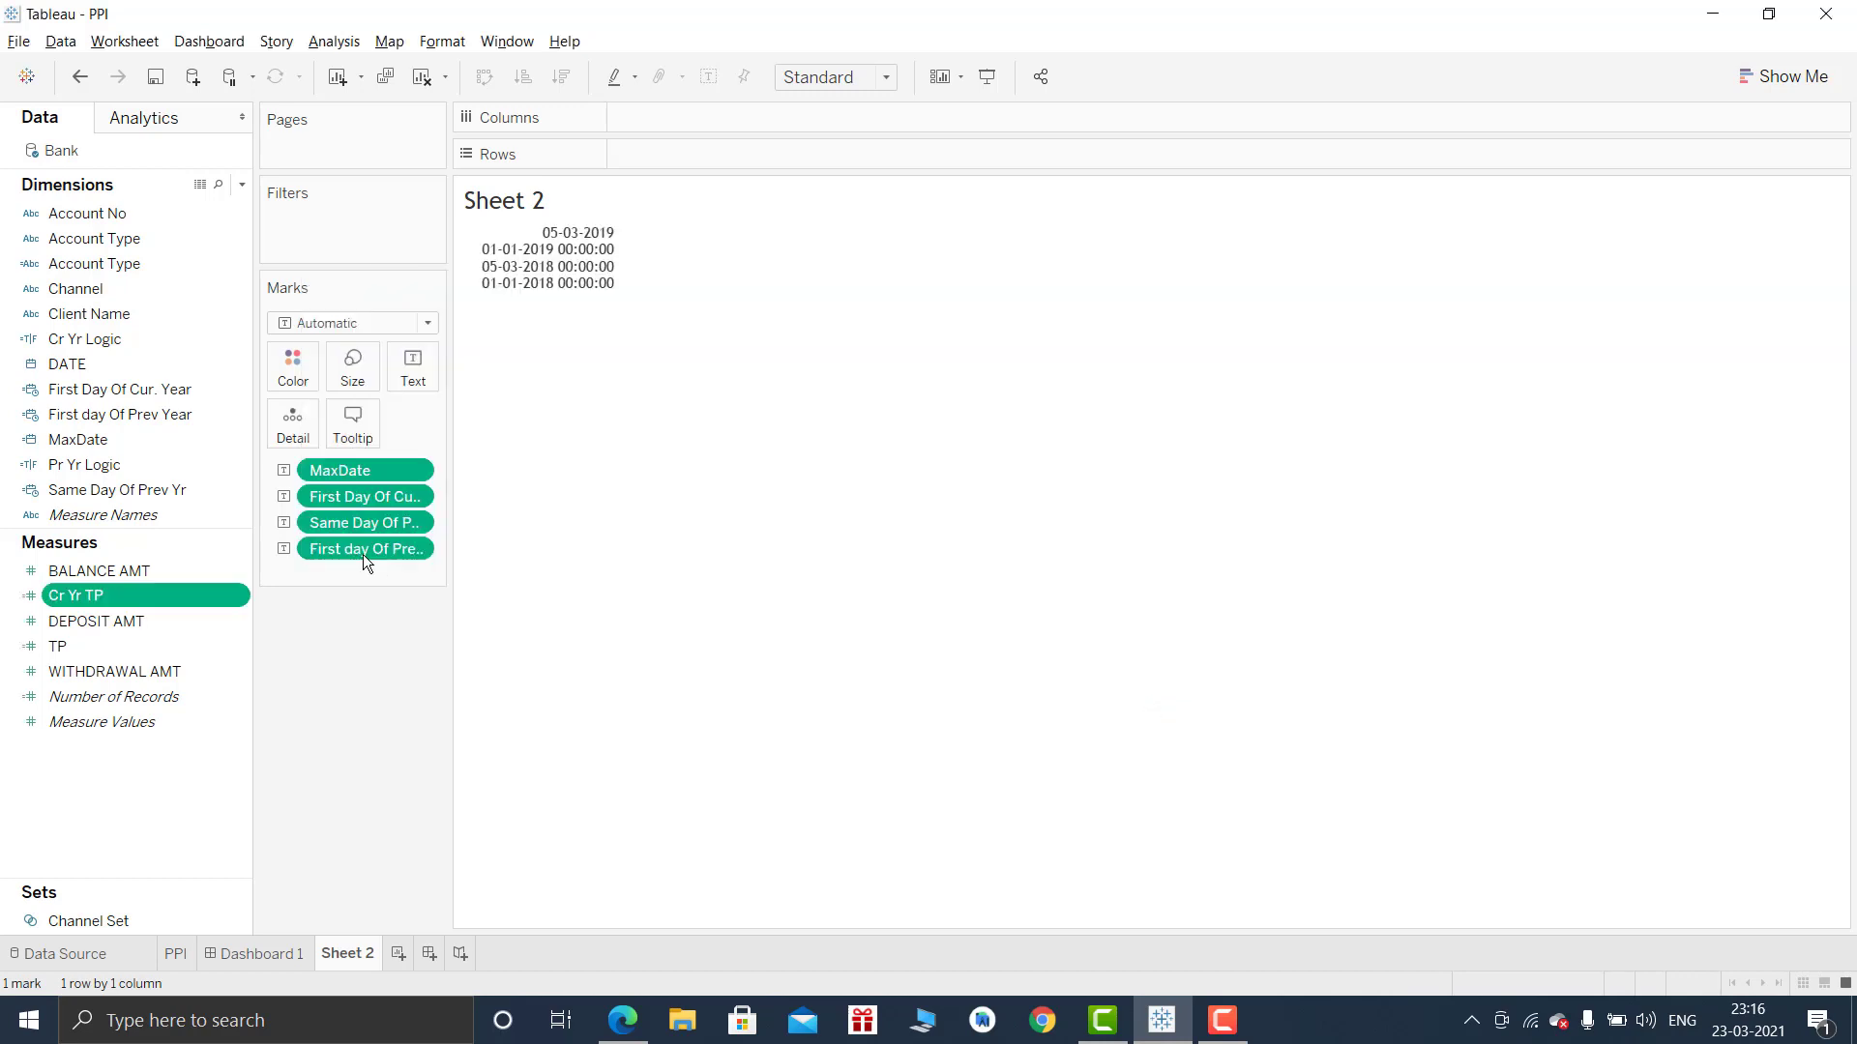
Duplicate the Cr Yr TP measure and open the copy for editing.
right_click(159, 599)
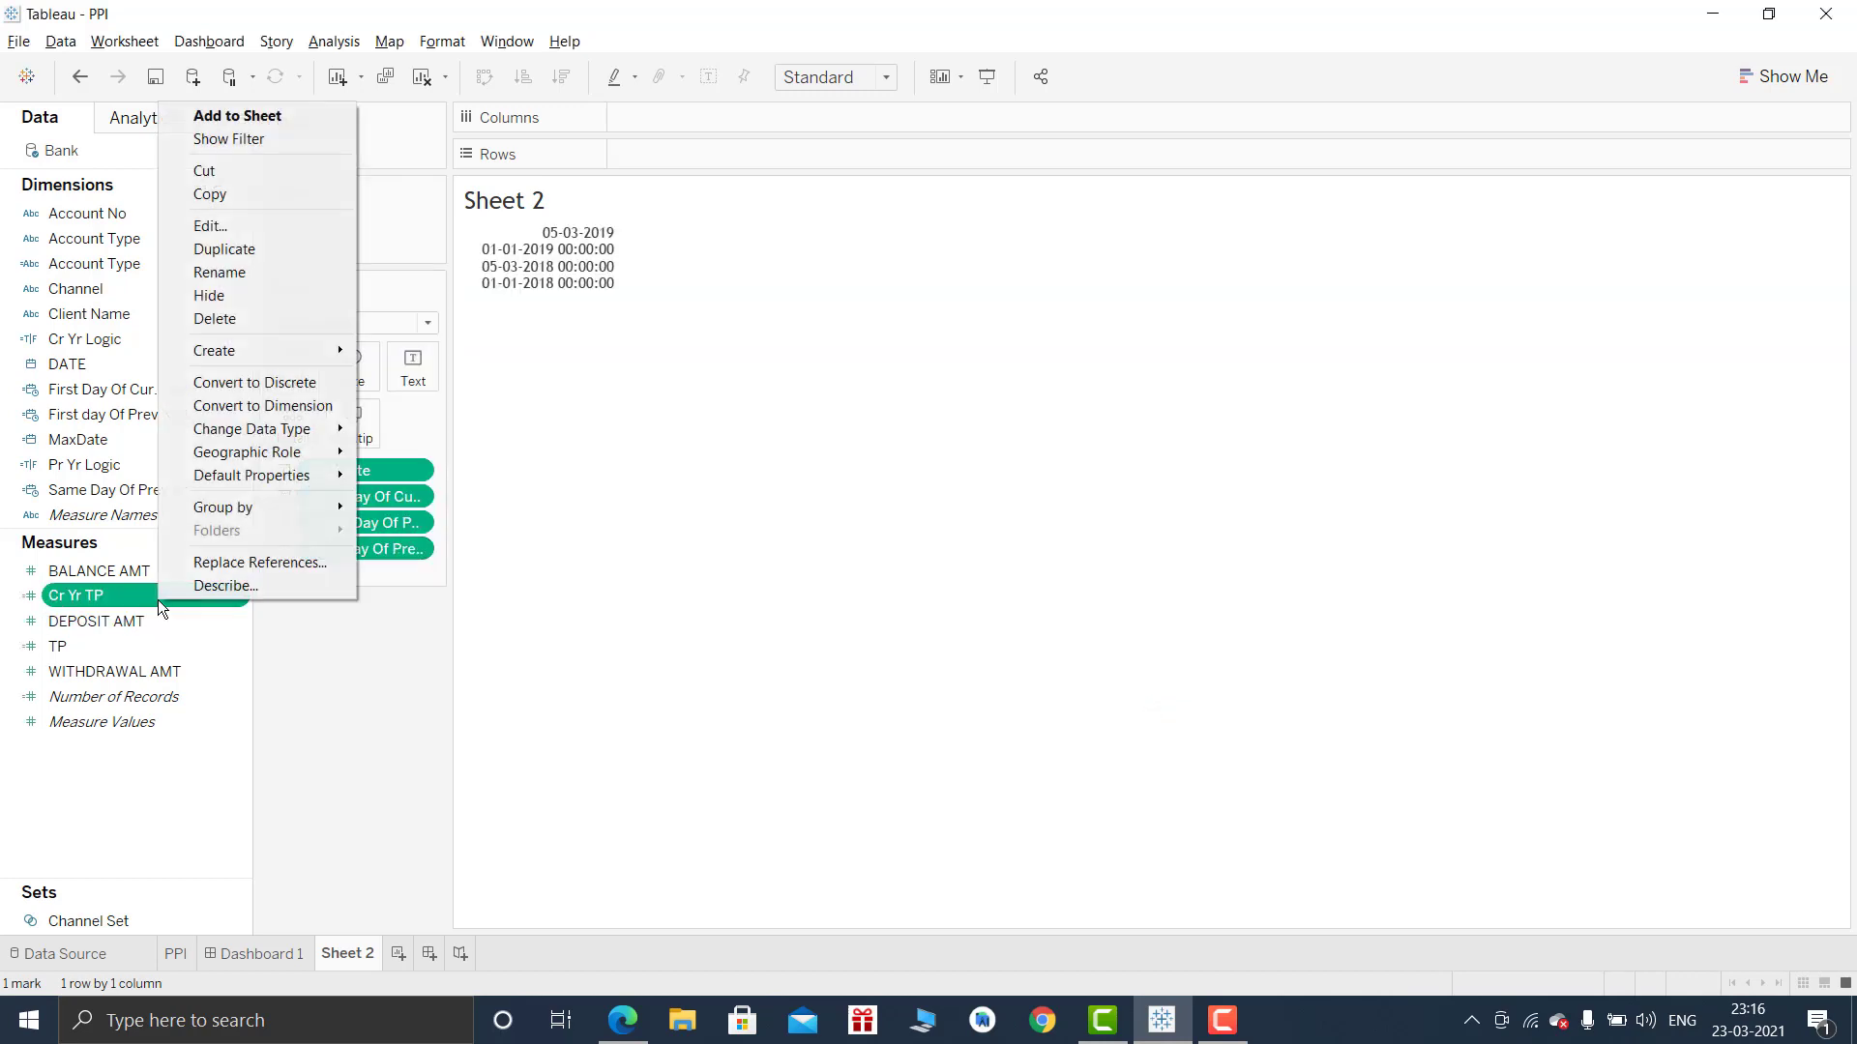
left_click(248, 257)
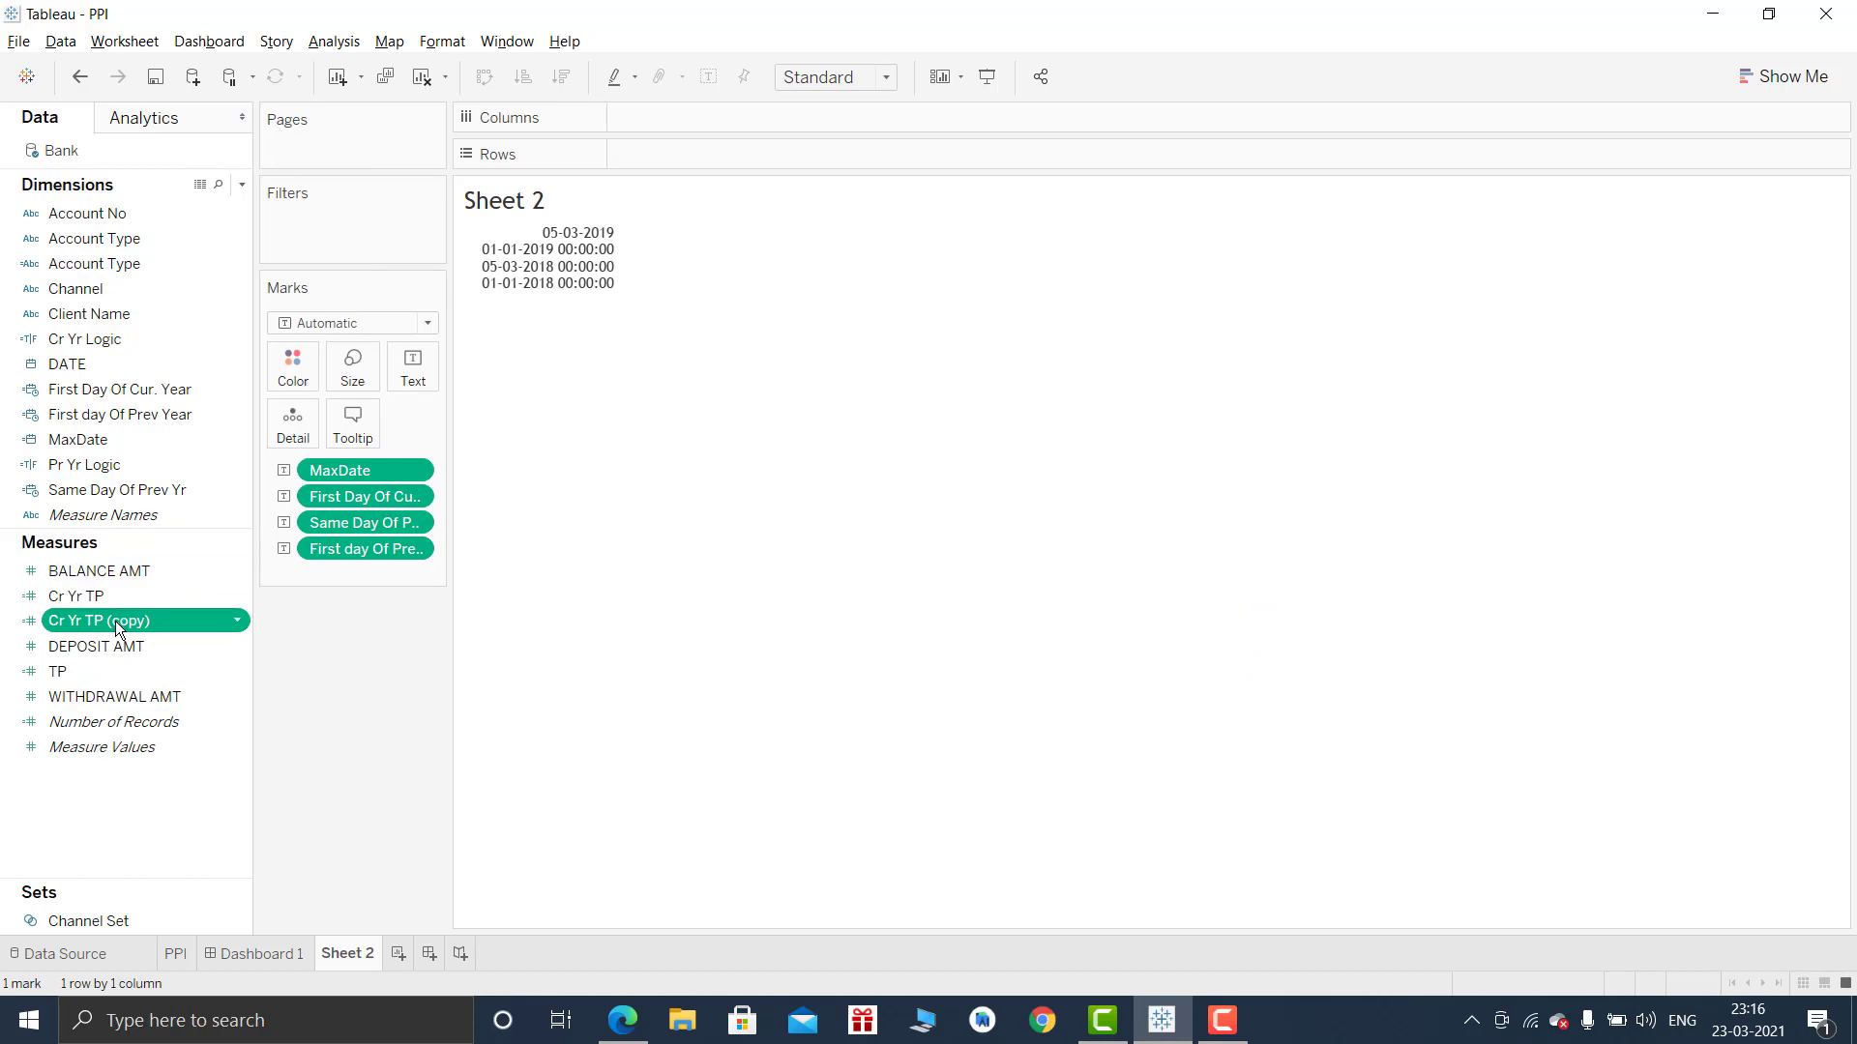
right_click(114, 621)
left_click(183, 242)
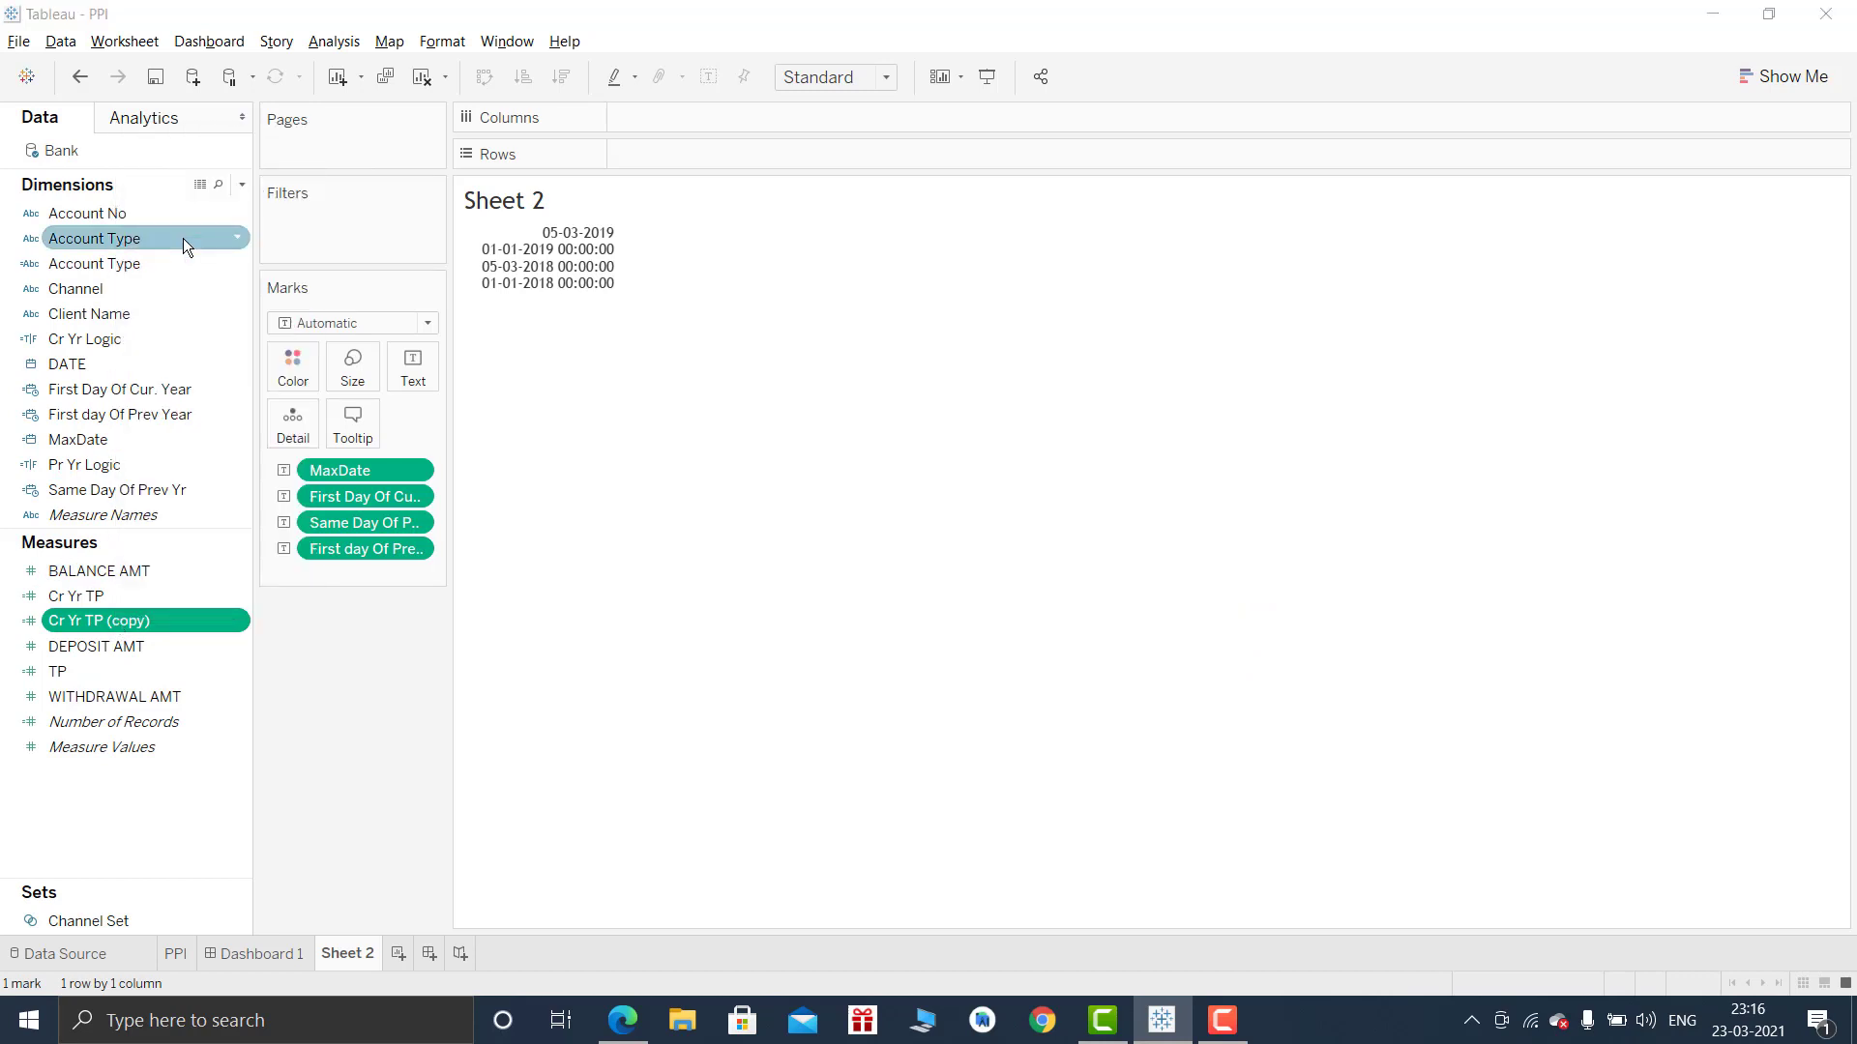
Rename the duplicated calculation as Pr Yr TP.
left_click(452, 243)
key("BackSpace")
key("BackSpace")
key("BackSpace")
key("BackSpace")
key("BackSpace")
key("BackSpace")
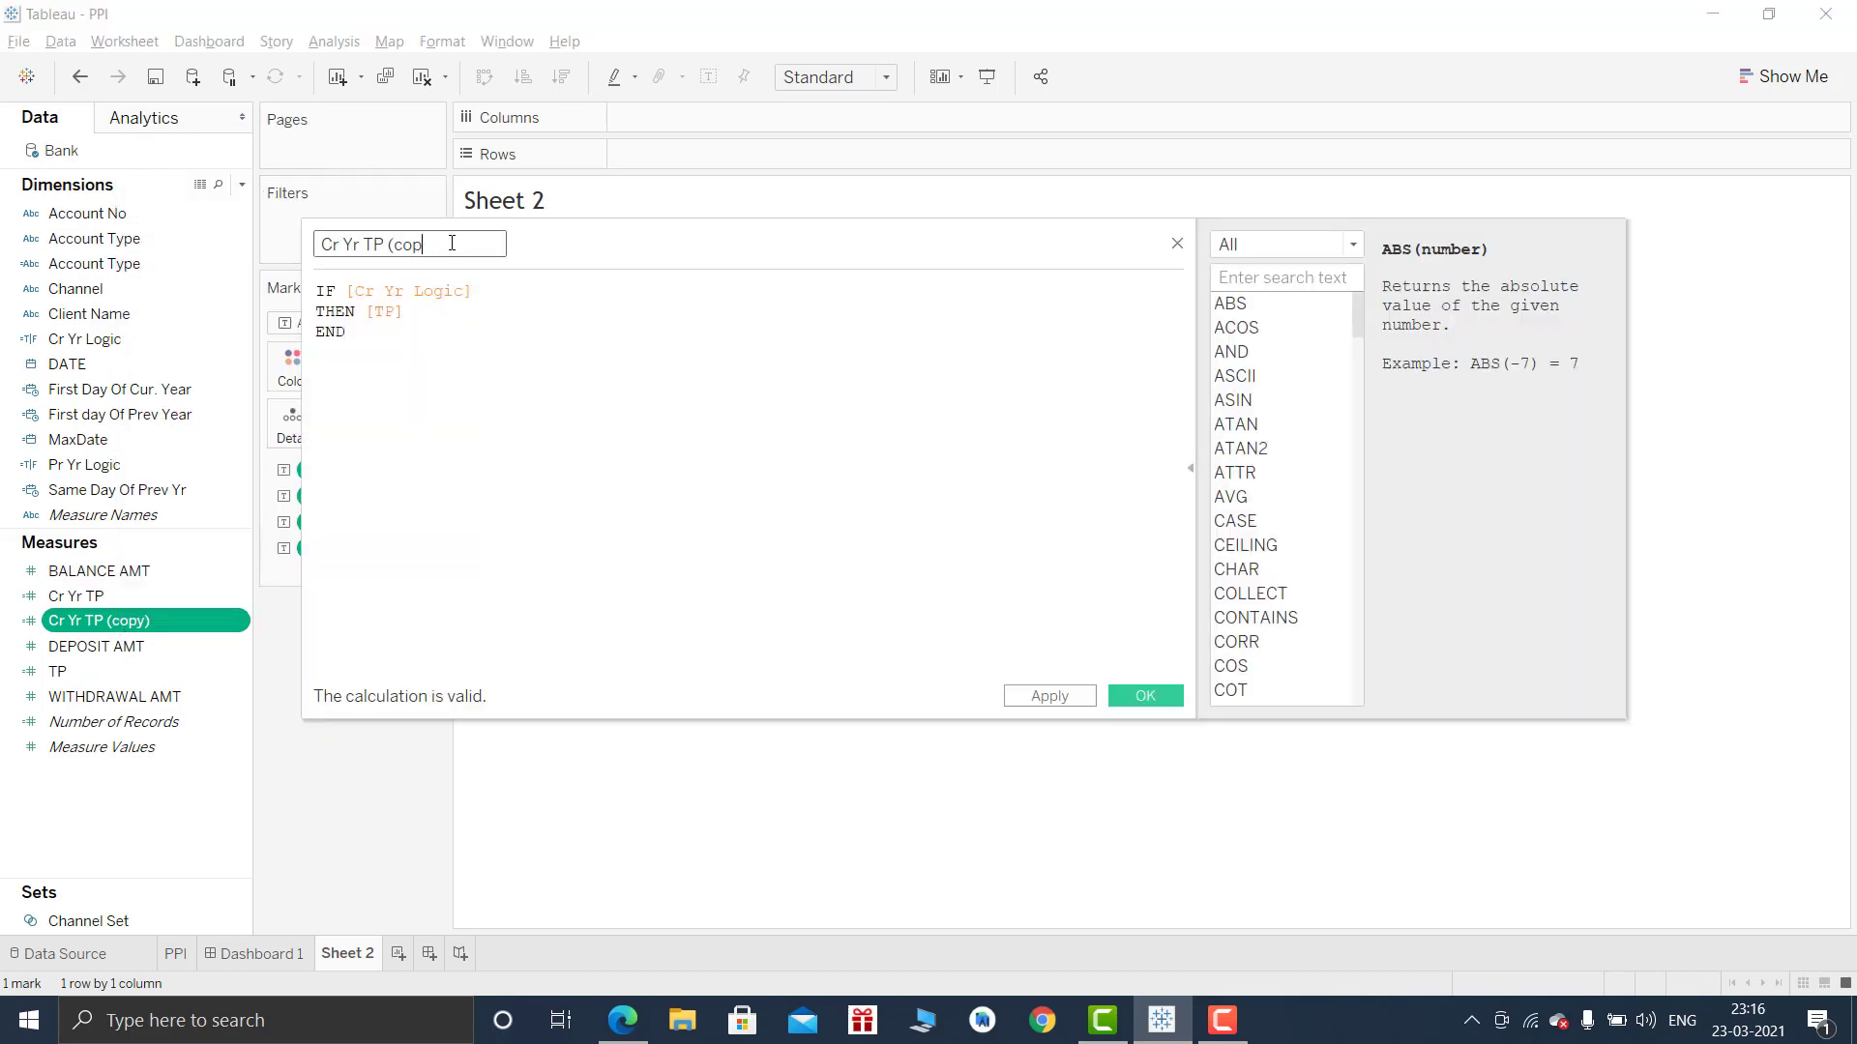
key("Left")
key("Left")
key("Left")
key("Left")
key("Left")
key("Left")
key("Left")
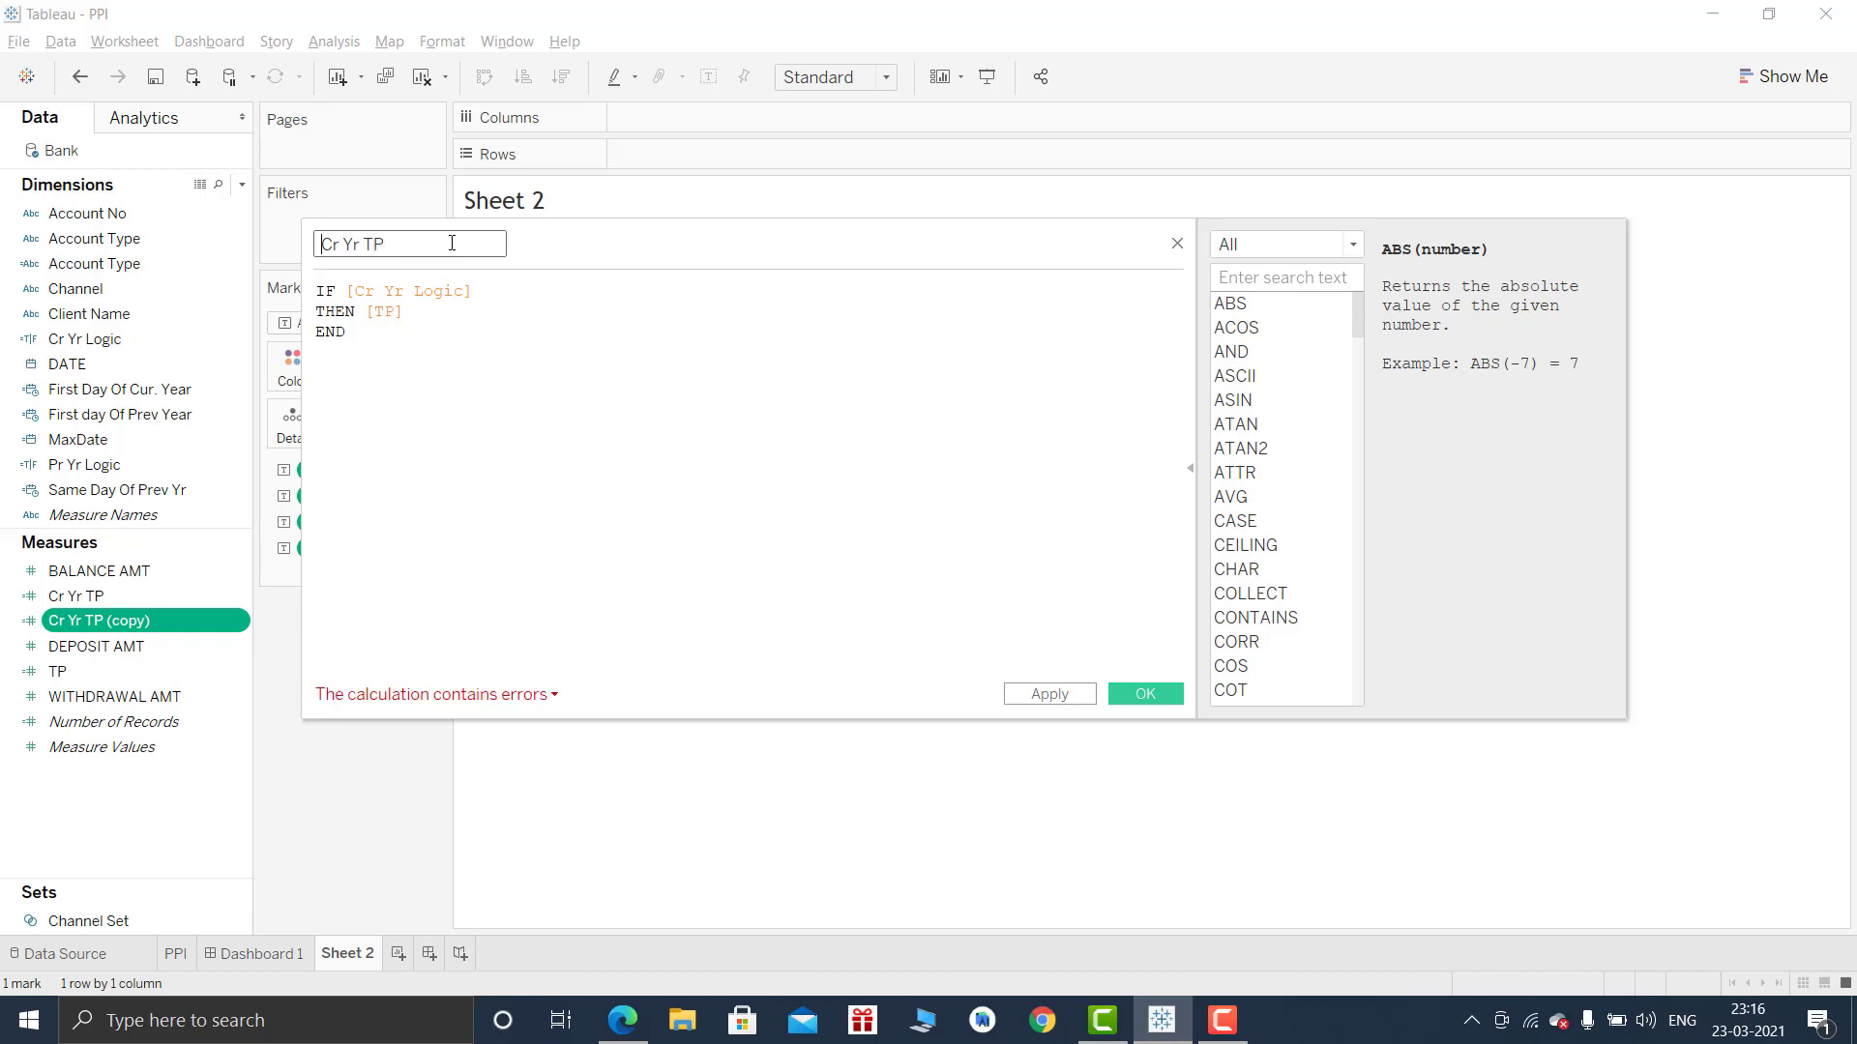
key("Delete")
type("P")
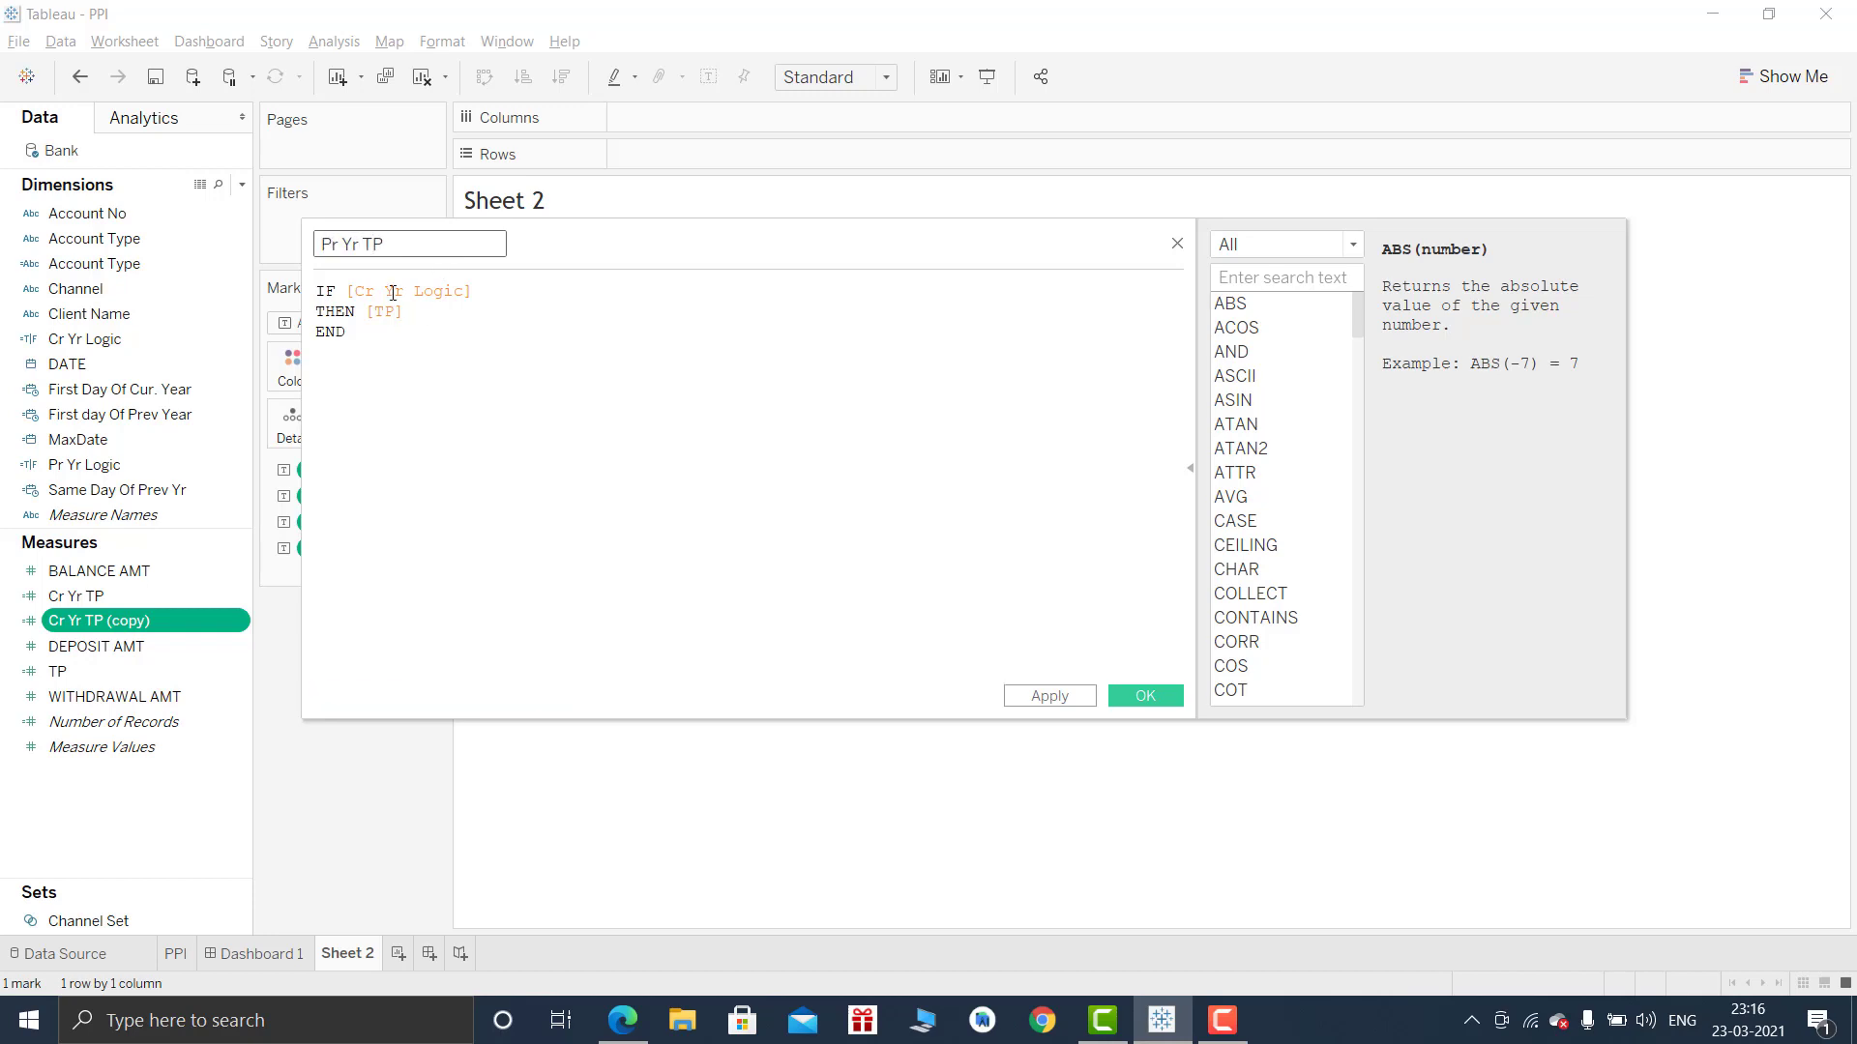
Replace [Cr Yr Logic] with [Pr Yr Logic] in the Pr Yr TP formula and save the field.
double_click(393, 291)
type("Pr")
key("Return")
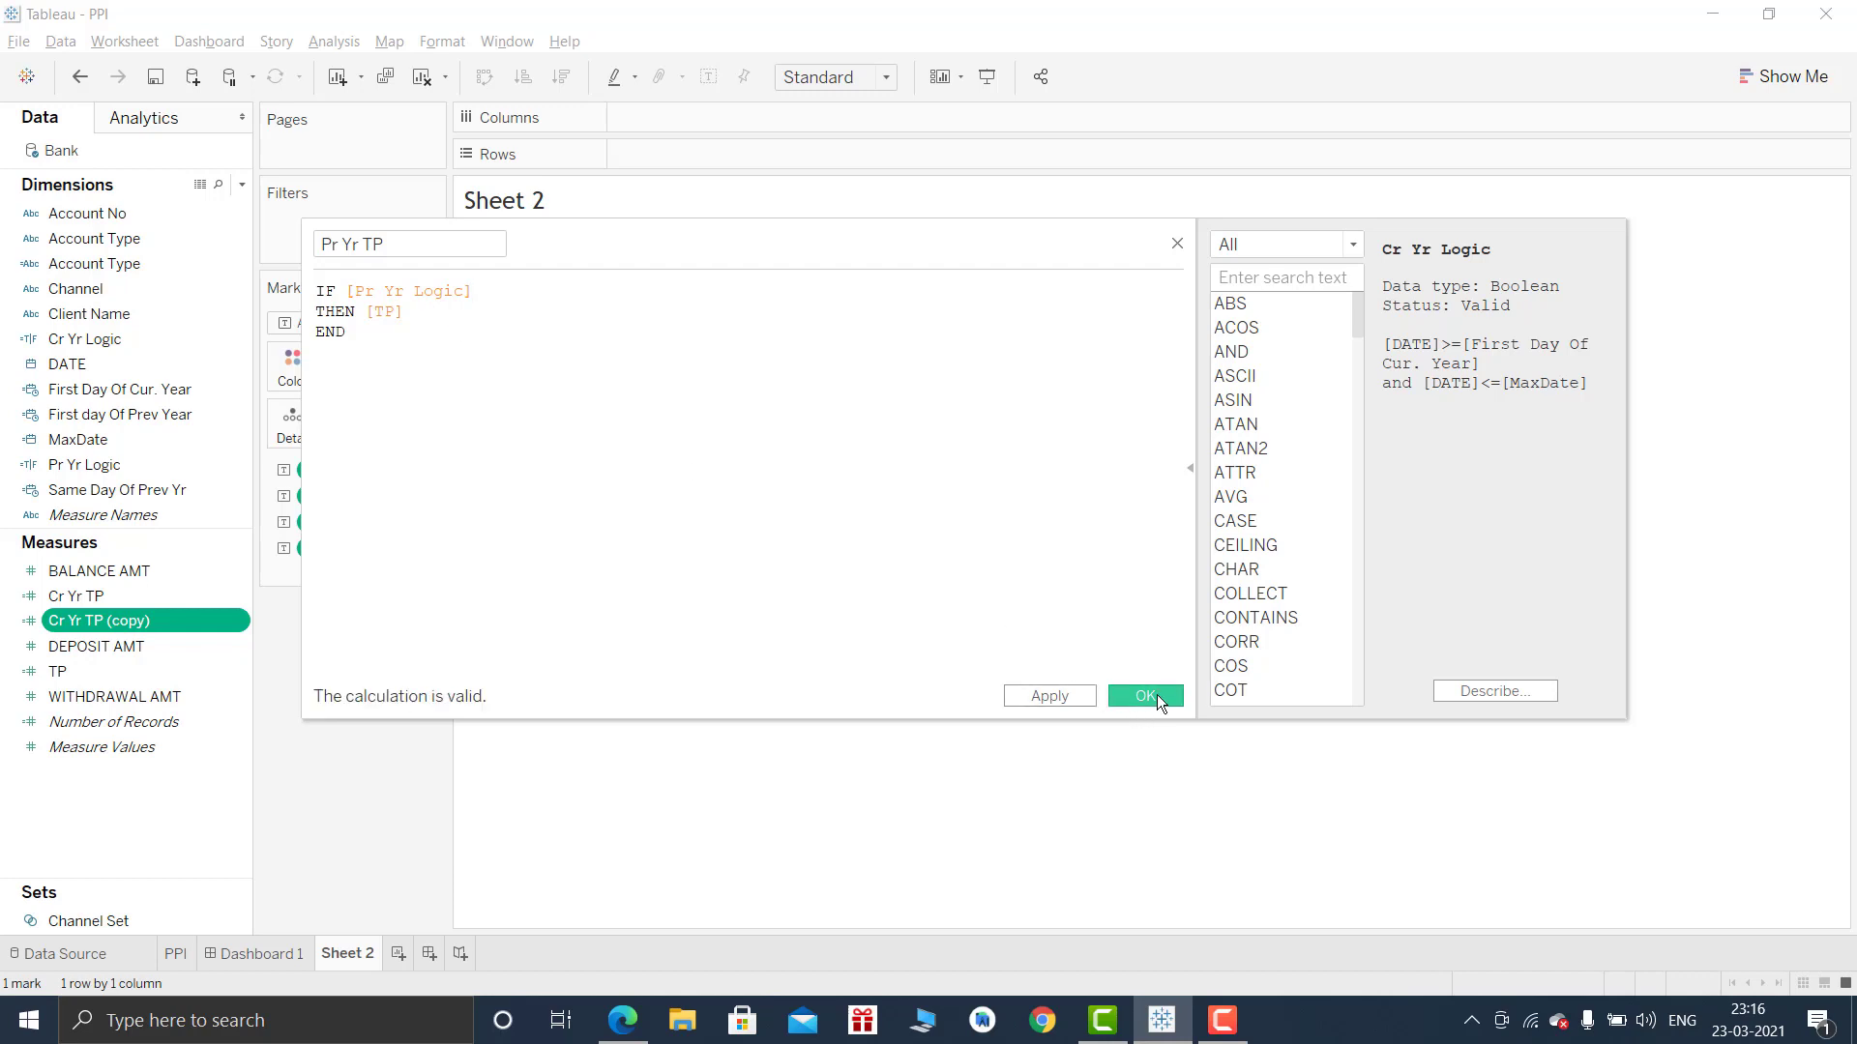
left_click(1145, 696)
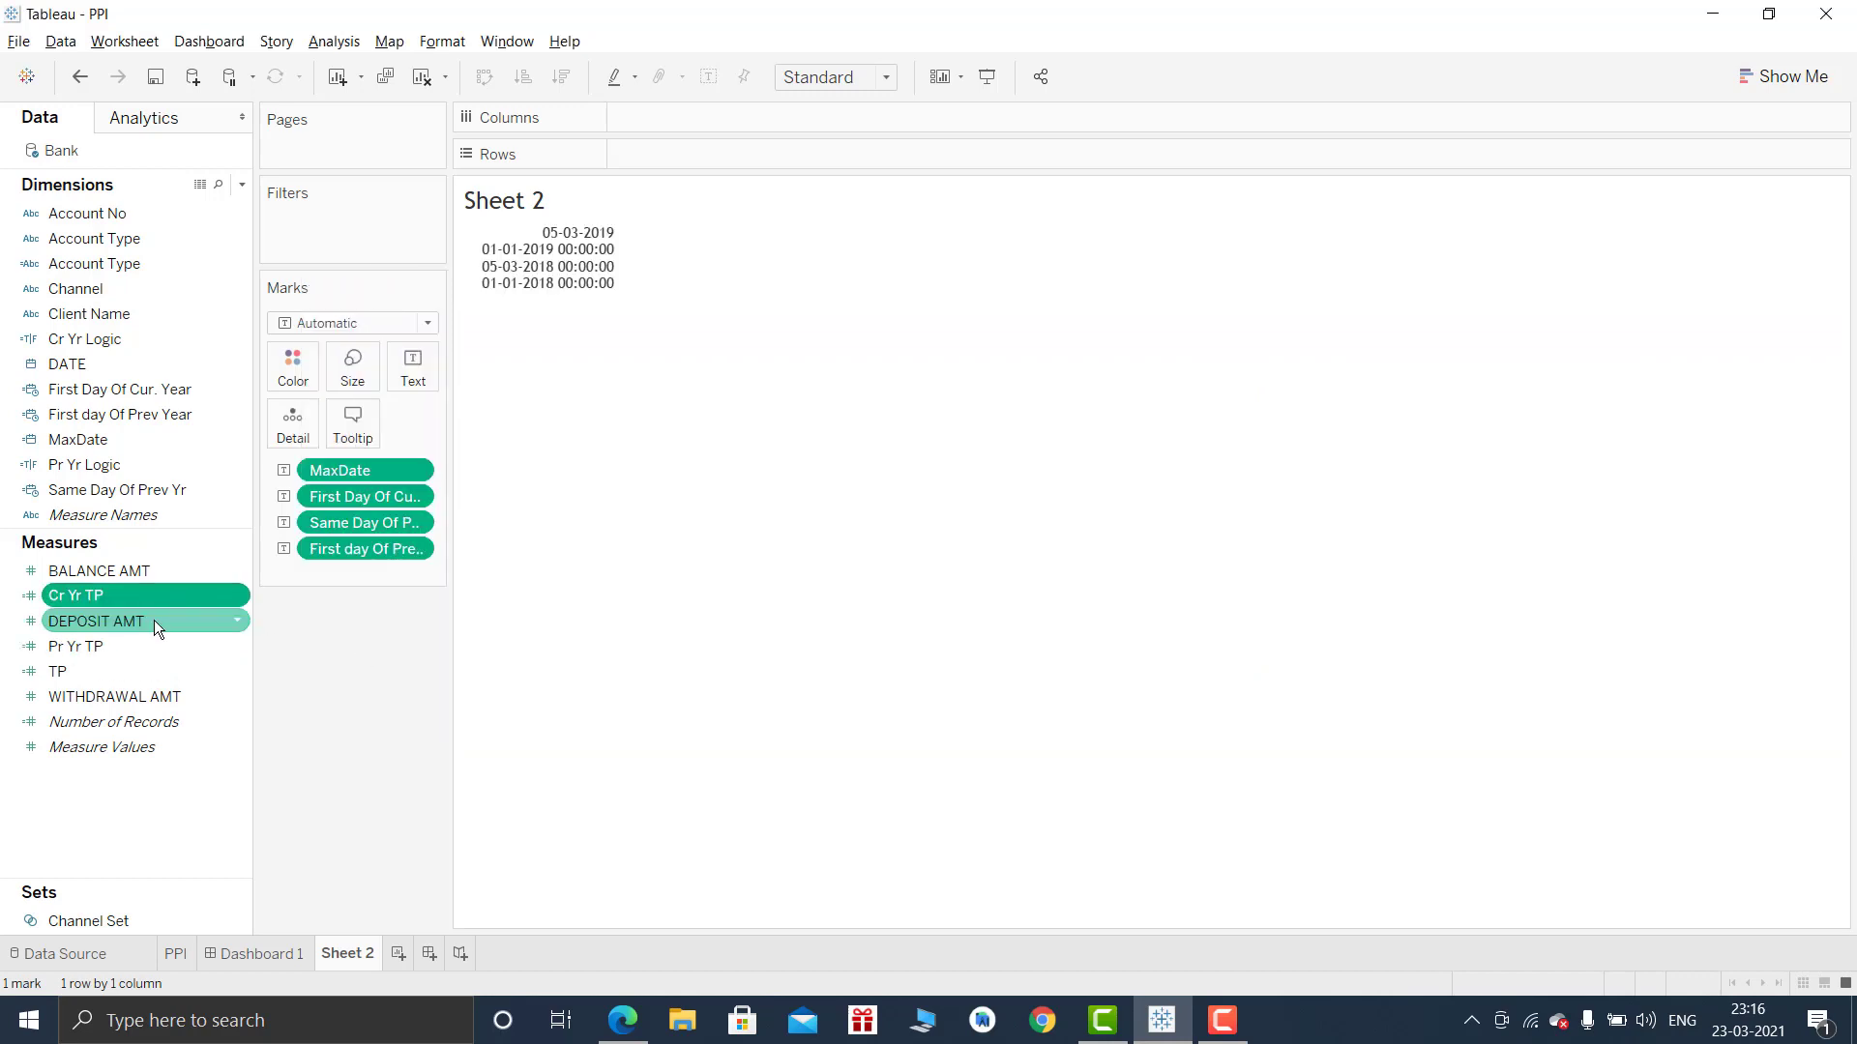
Add the Cr Yr TP and Pr Yr TP measures together as text marks on Sheet 2.
left_click(107, 648, "ctrl")
left_click_drag(113, 600, 418, 386)
mouse_move(581, 318)
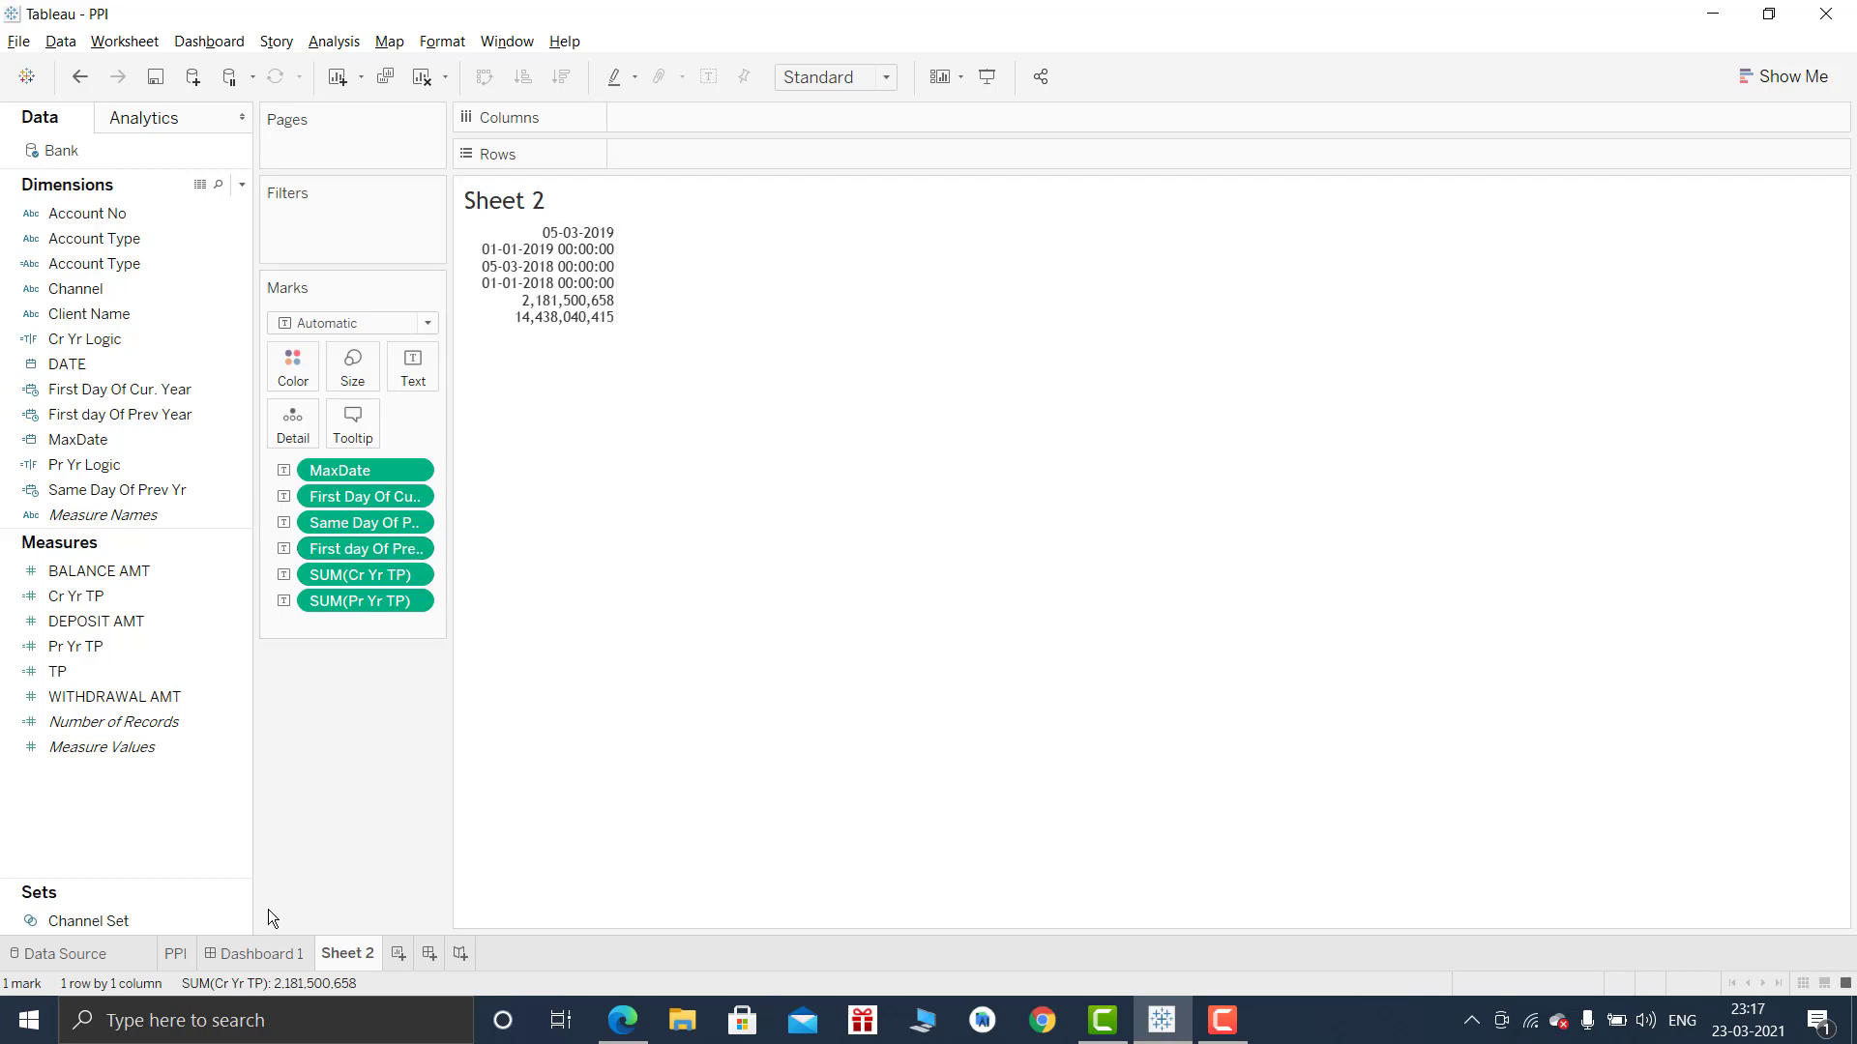
Switch to the PPI sheet and add Cr Yr TP and Pr Yr TP as mark labels.
left_click(180, 954)
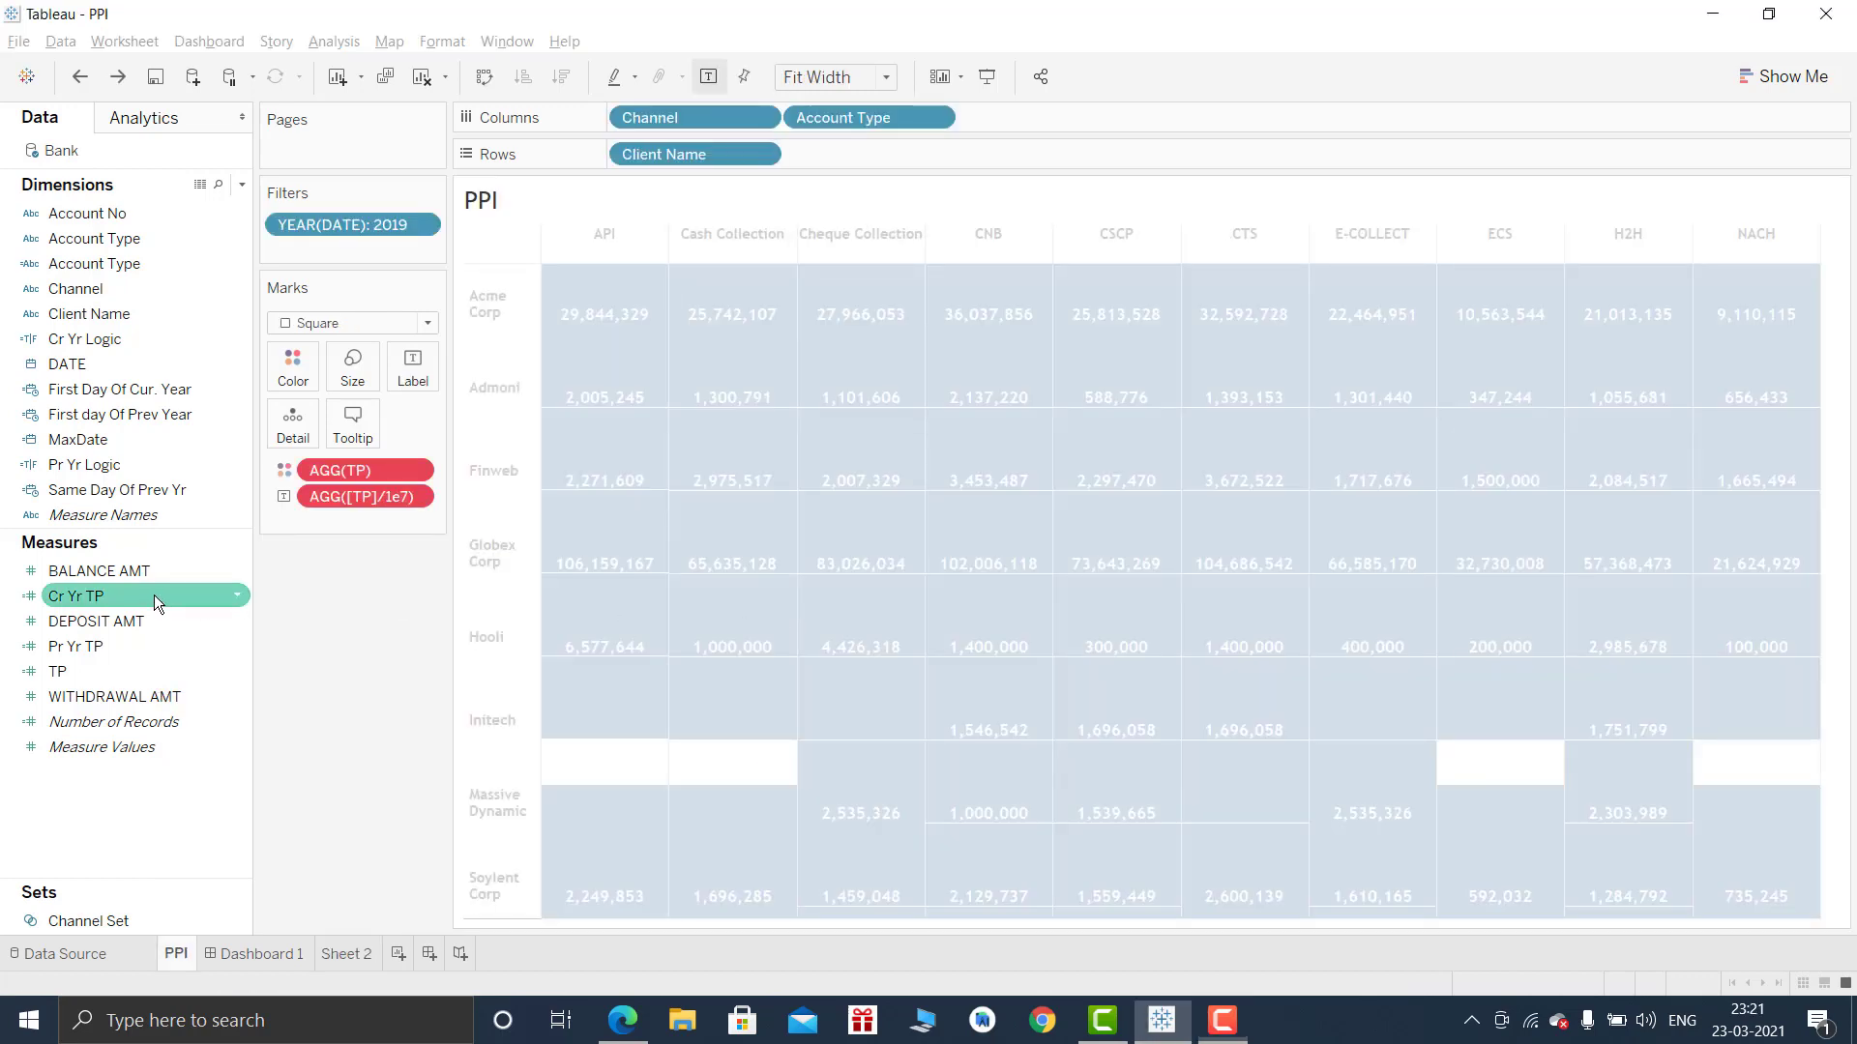
left_click(154, 594)
left_click(114, 646, "ctrl")
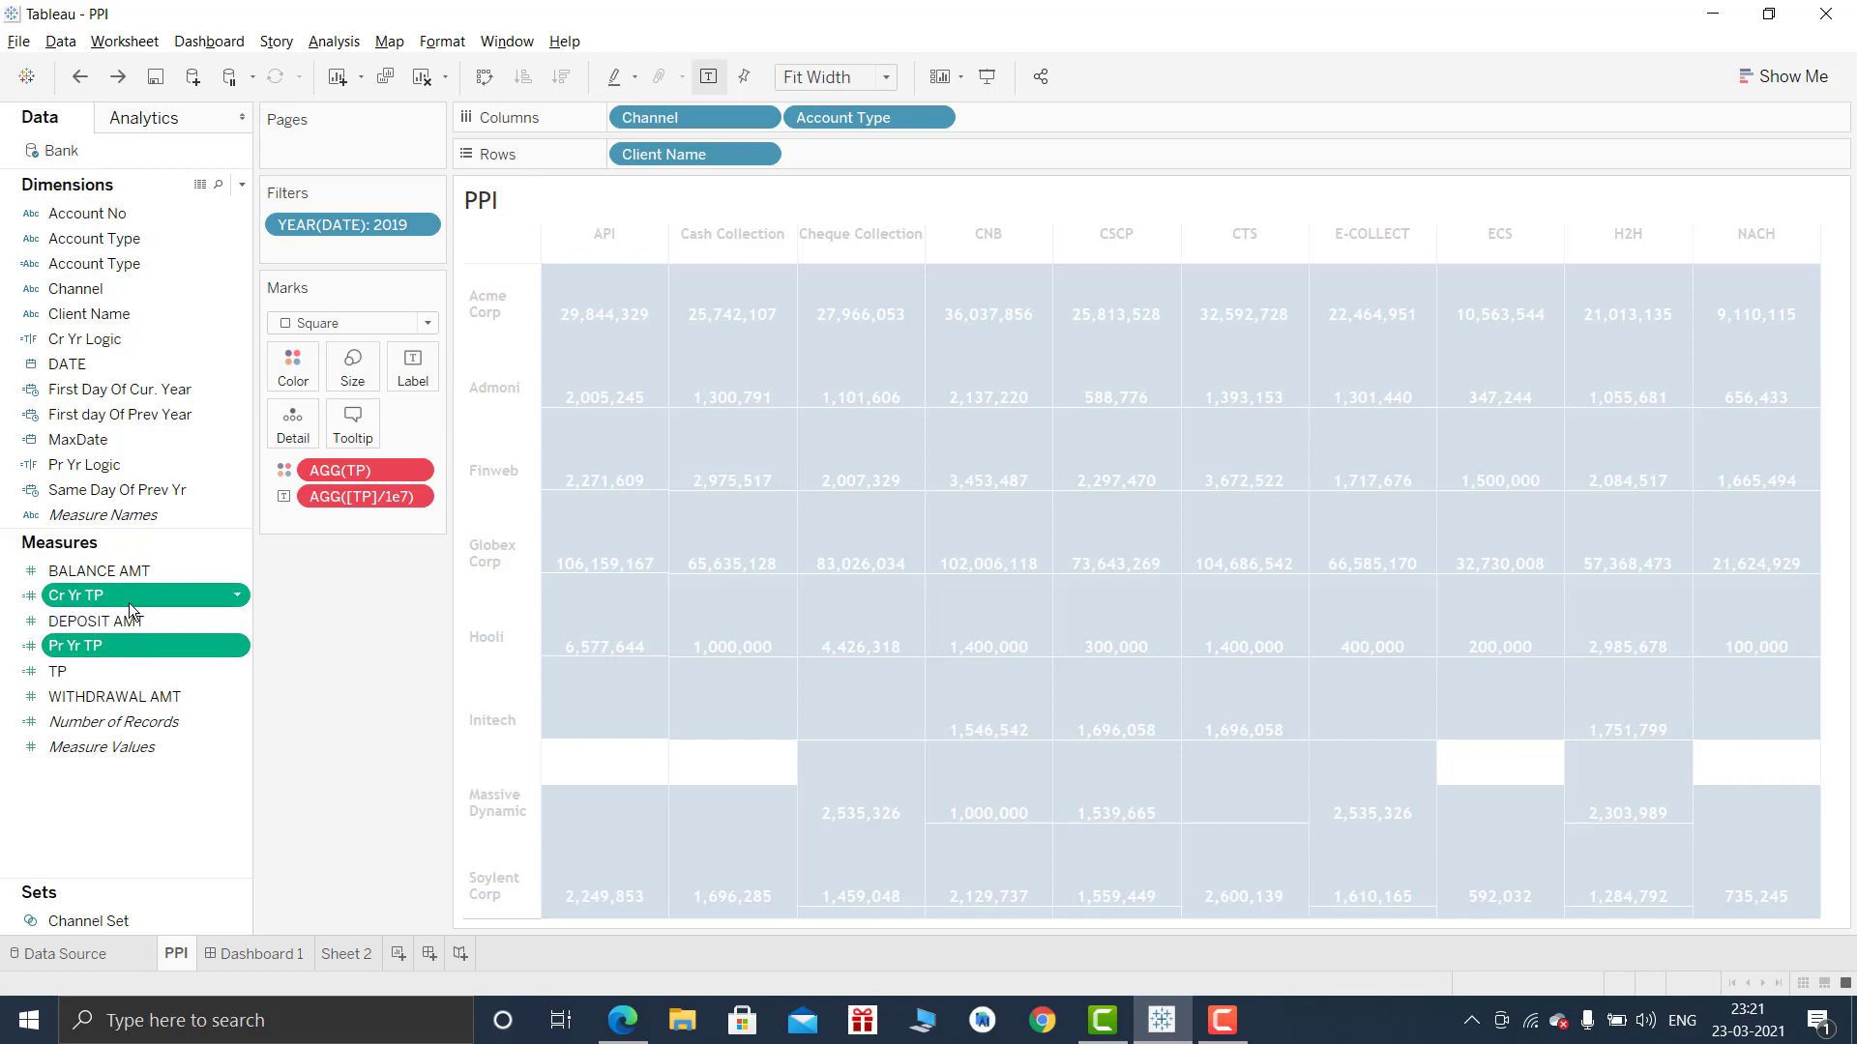
left_click_drag(126, 596, 410, 374)
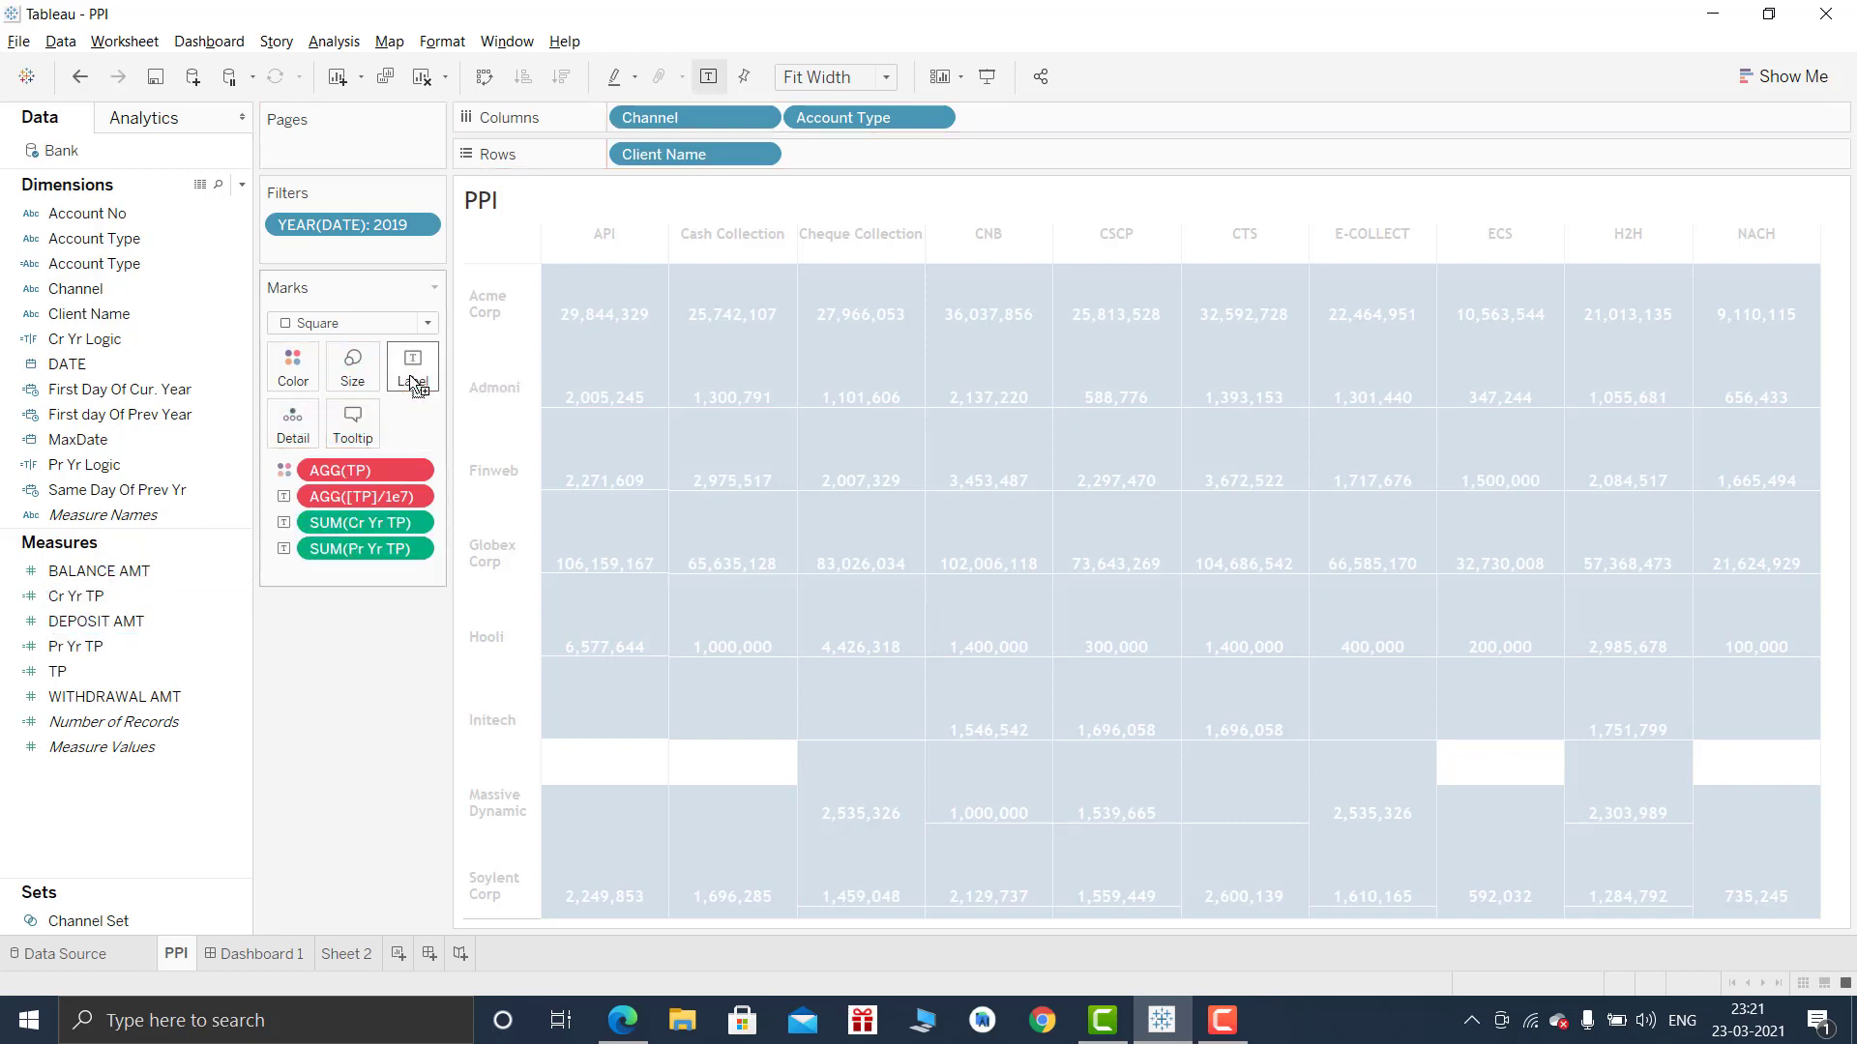
Remove the AGG(TP) and AGG([TP]/1e7) marks and the YEAR(DATE) filter from the PPI sheet.
left_click(385, 470)
left_click(368, 501, "ctrl")
key("Delete")
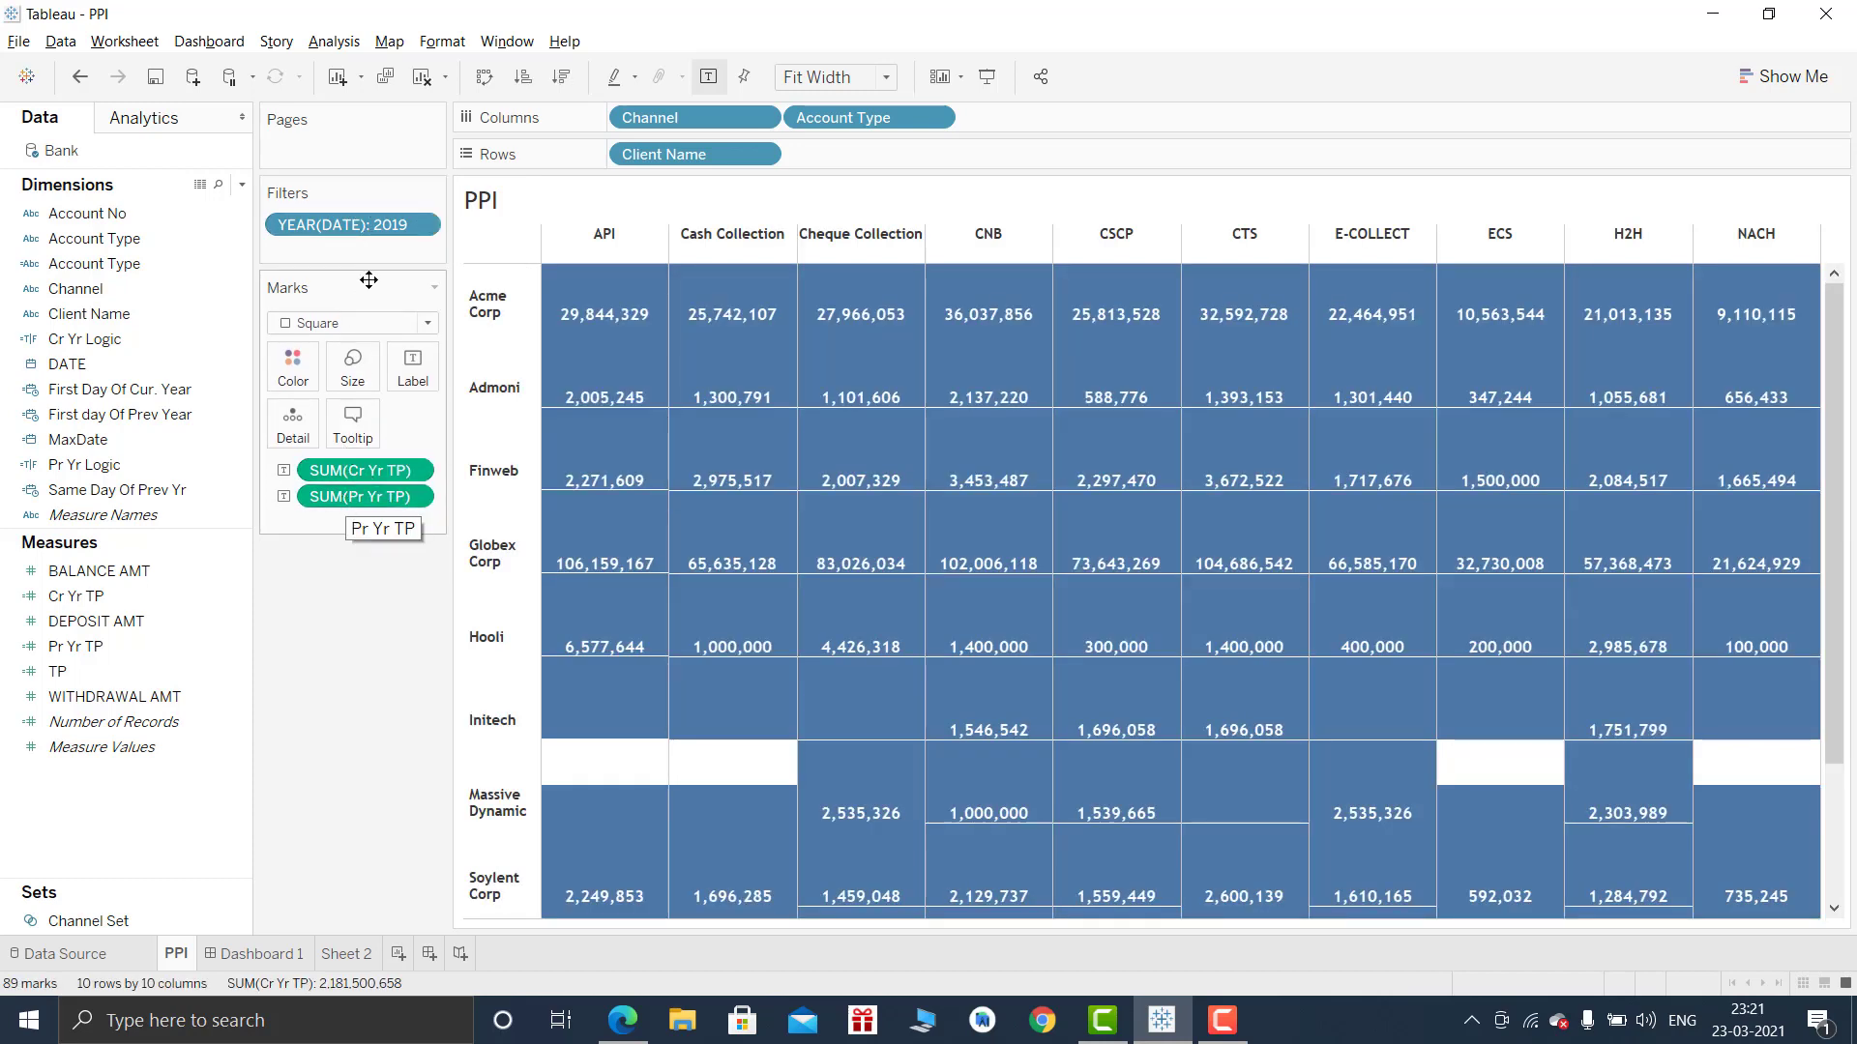
left_click_drag(367, 229, 359, 659)
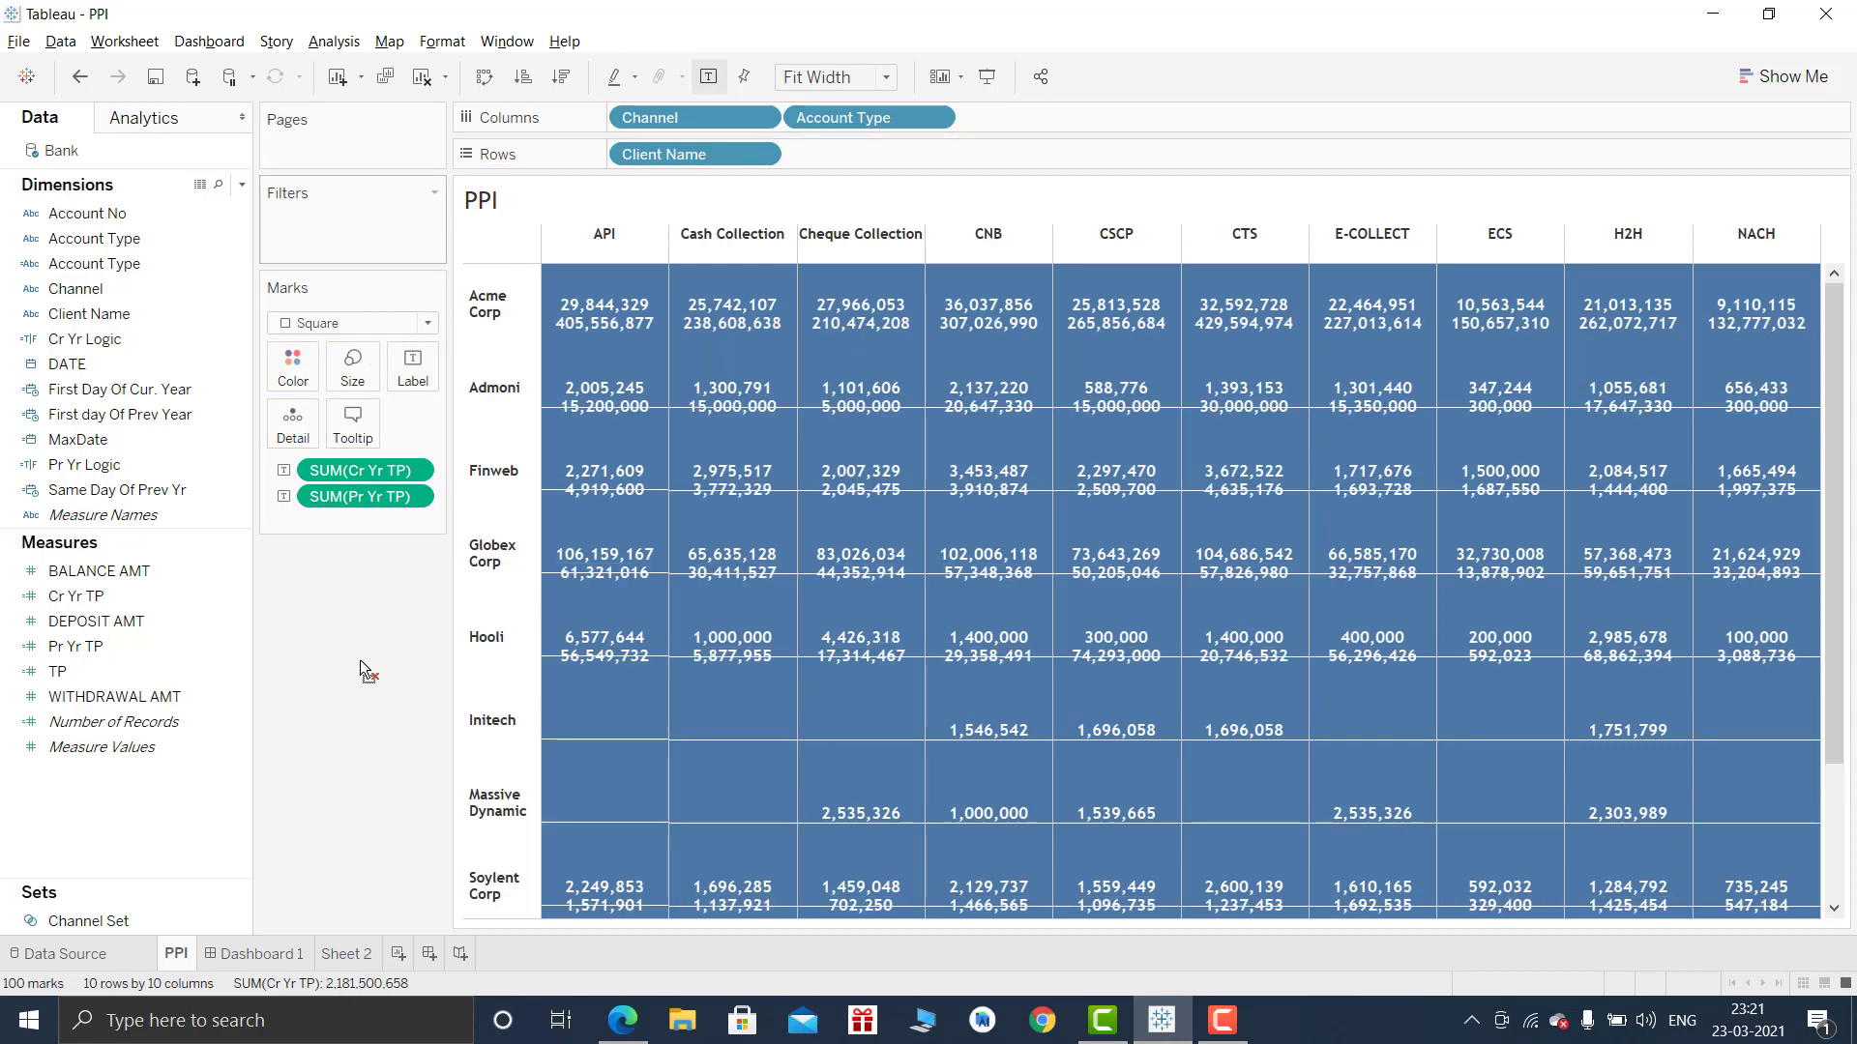
Divide both the SUM(Cr Yr TP) and SUM(Pr Yr TP) label measures by 1e7.
double_click(391, 478)
type("/1")
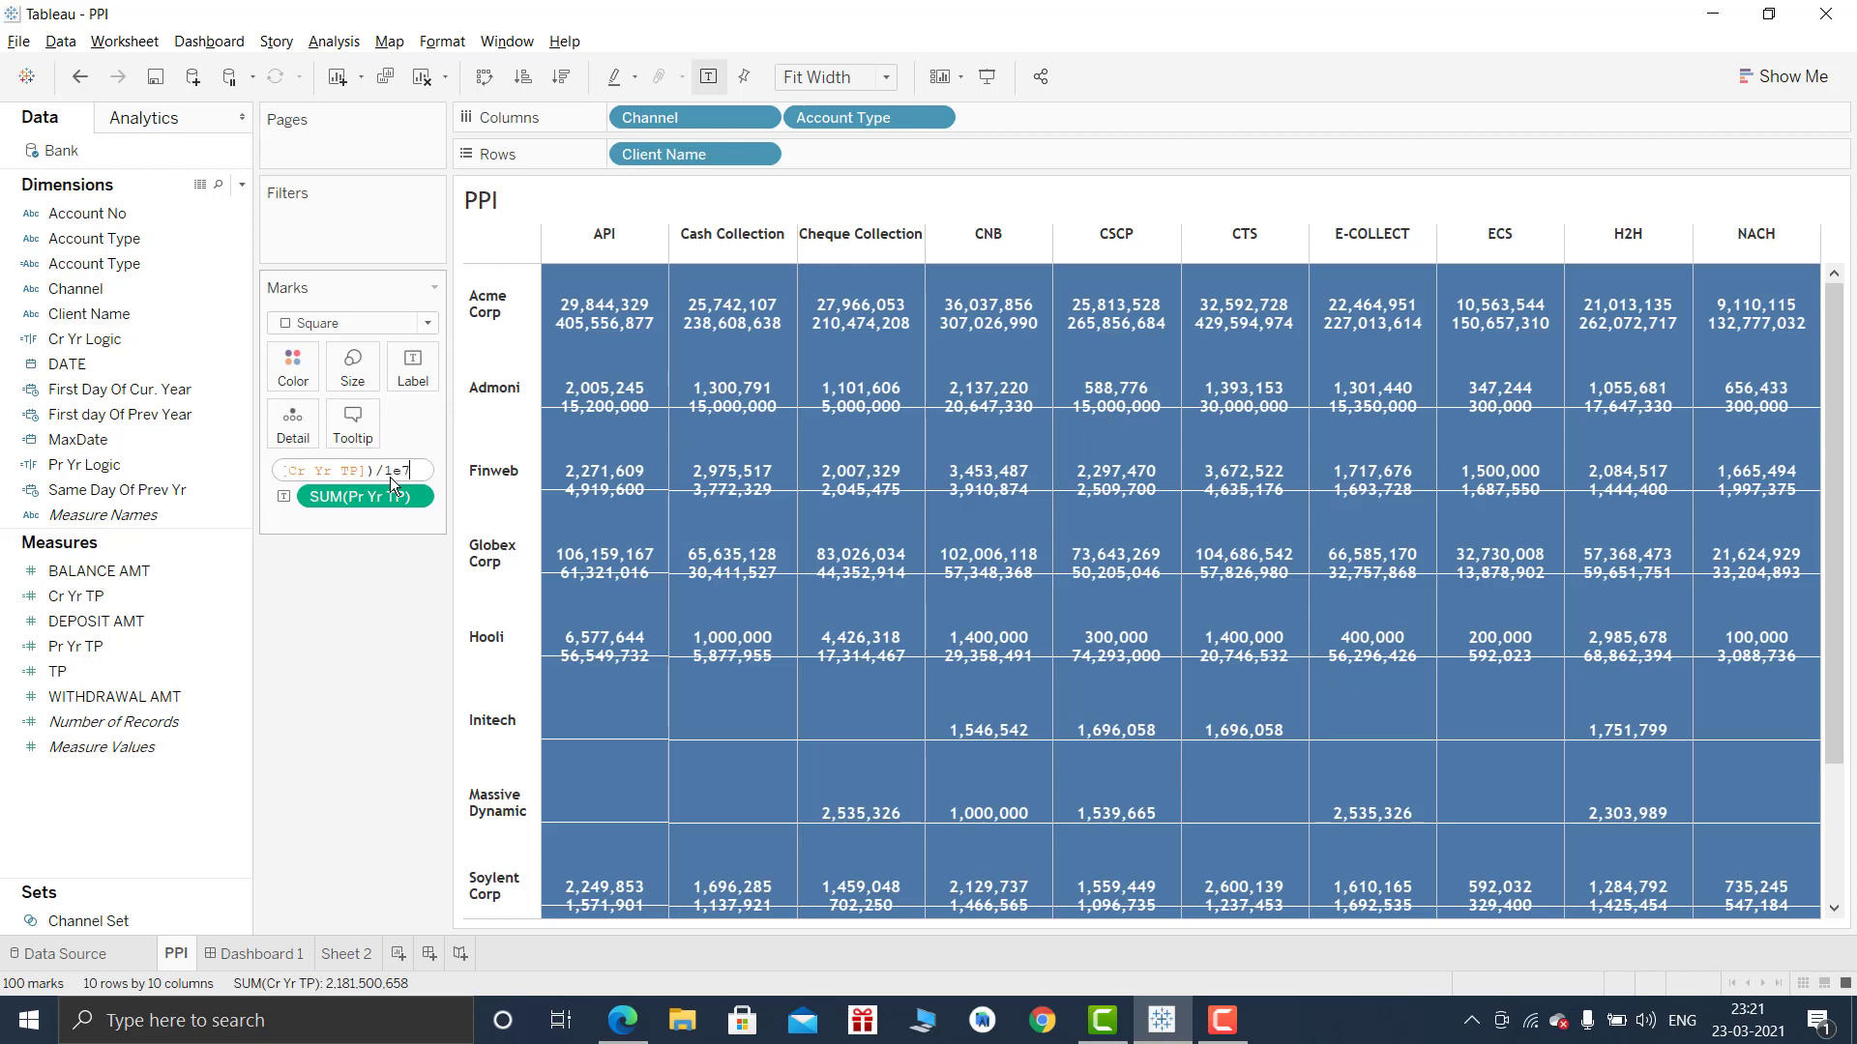
type("e7")
key("Return")
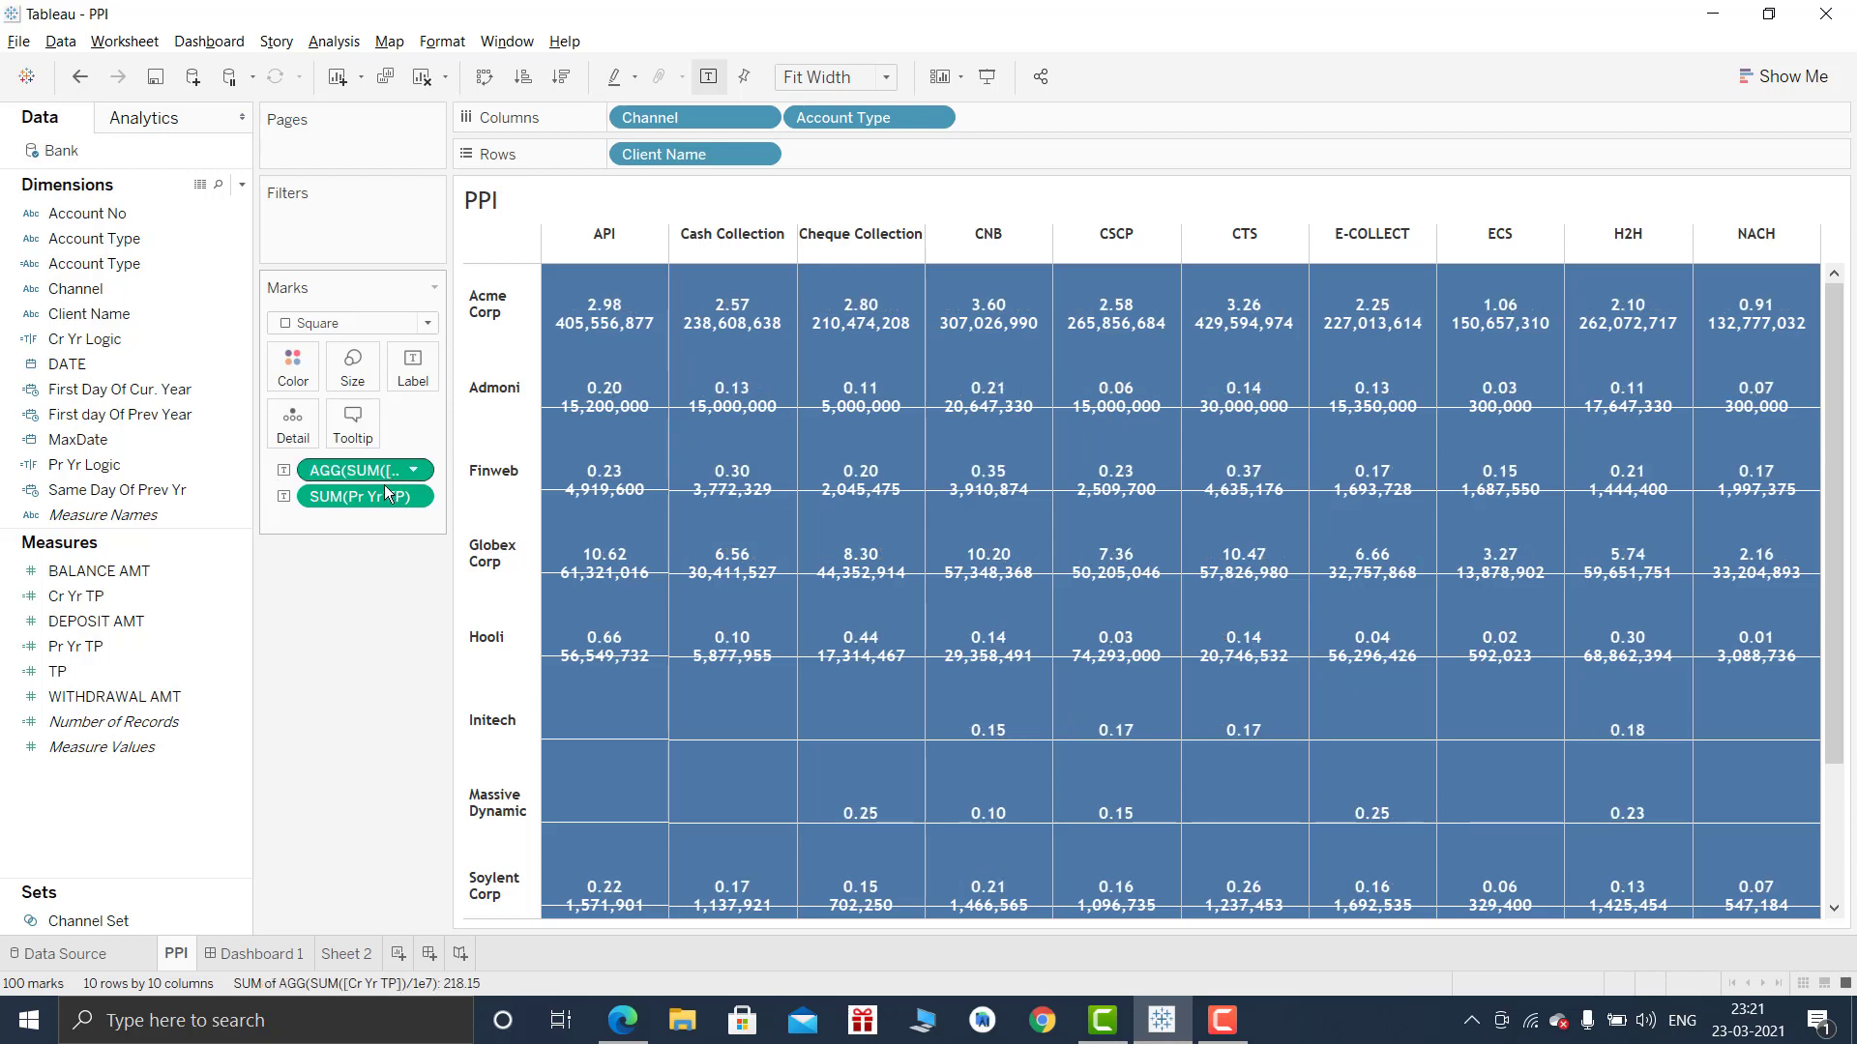
double_click(384, 496)
type("/")
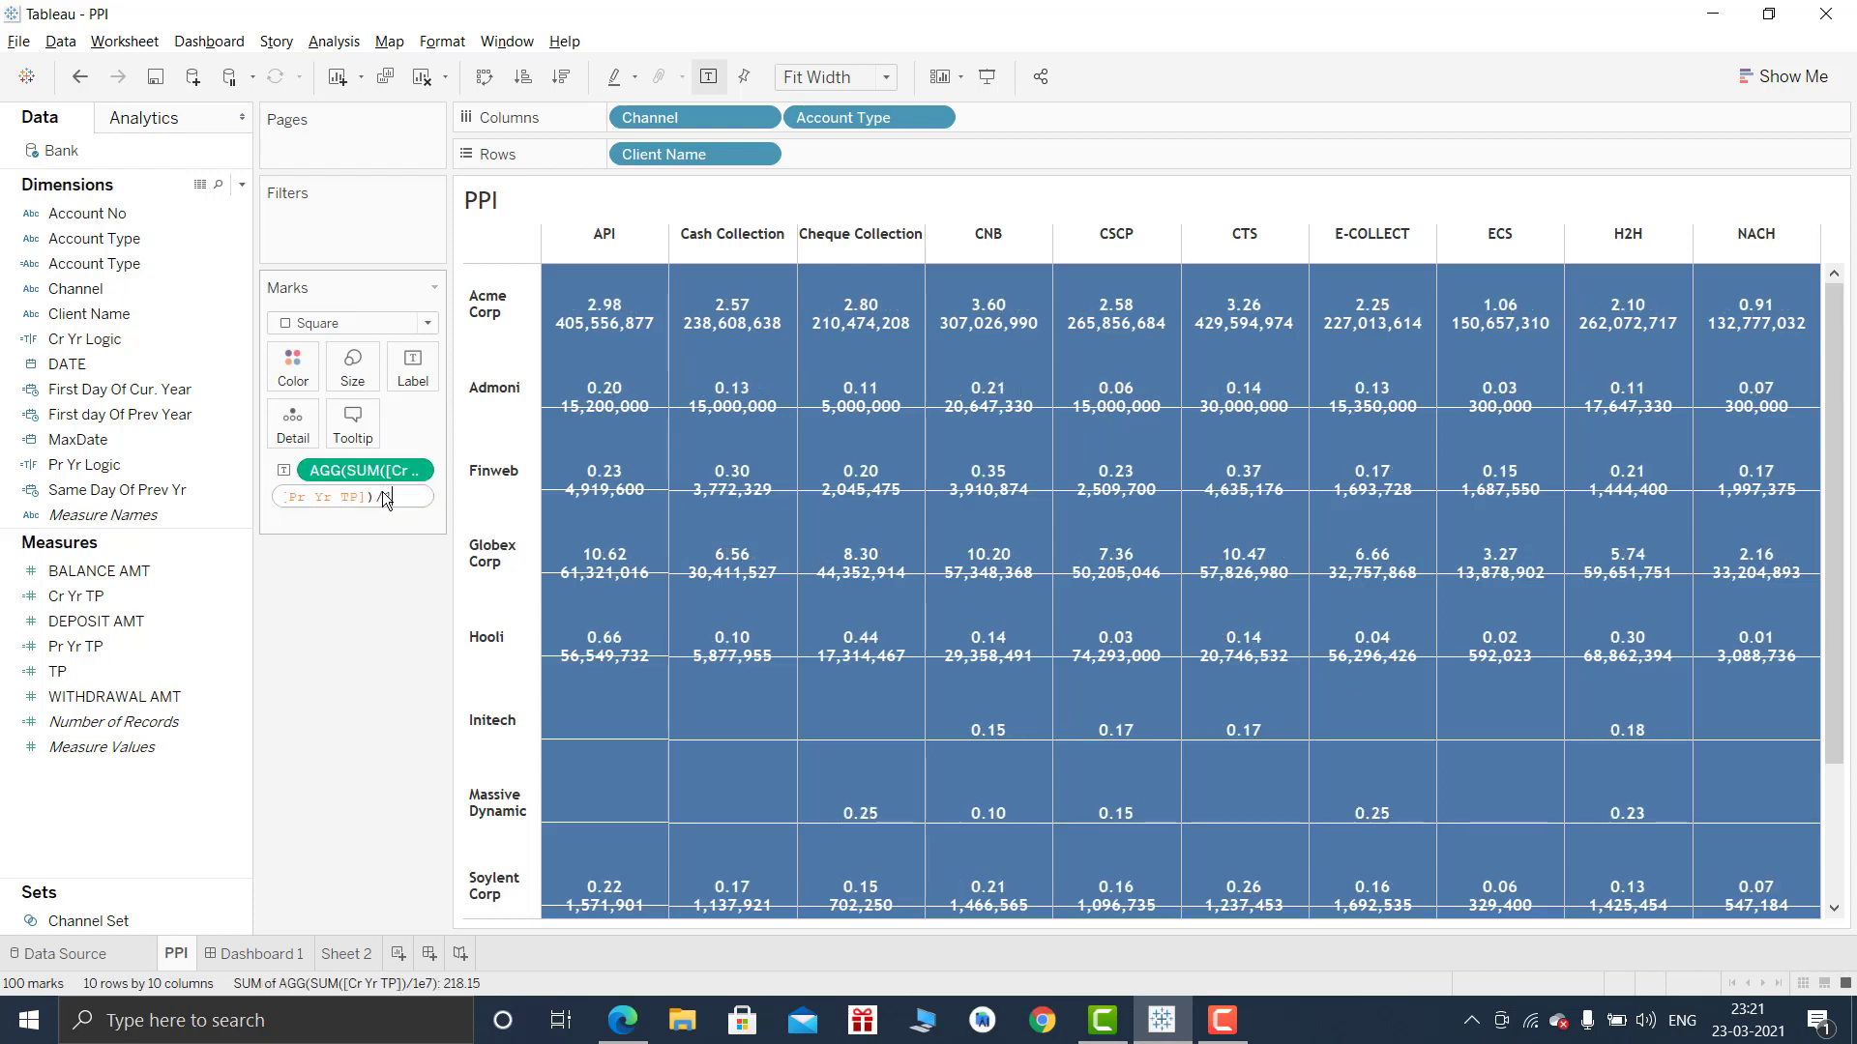
type("1e7")
key("Return")
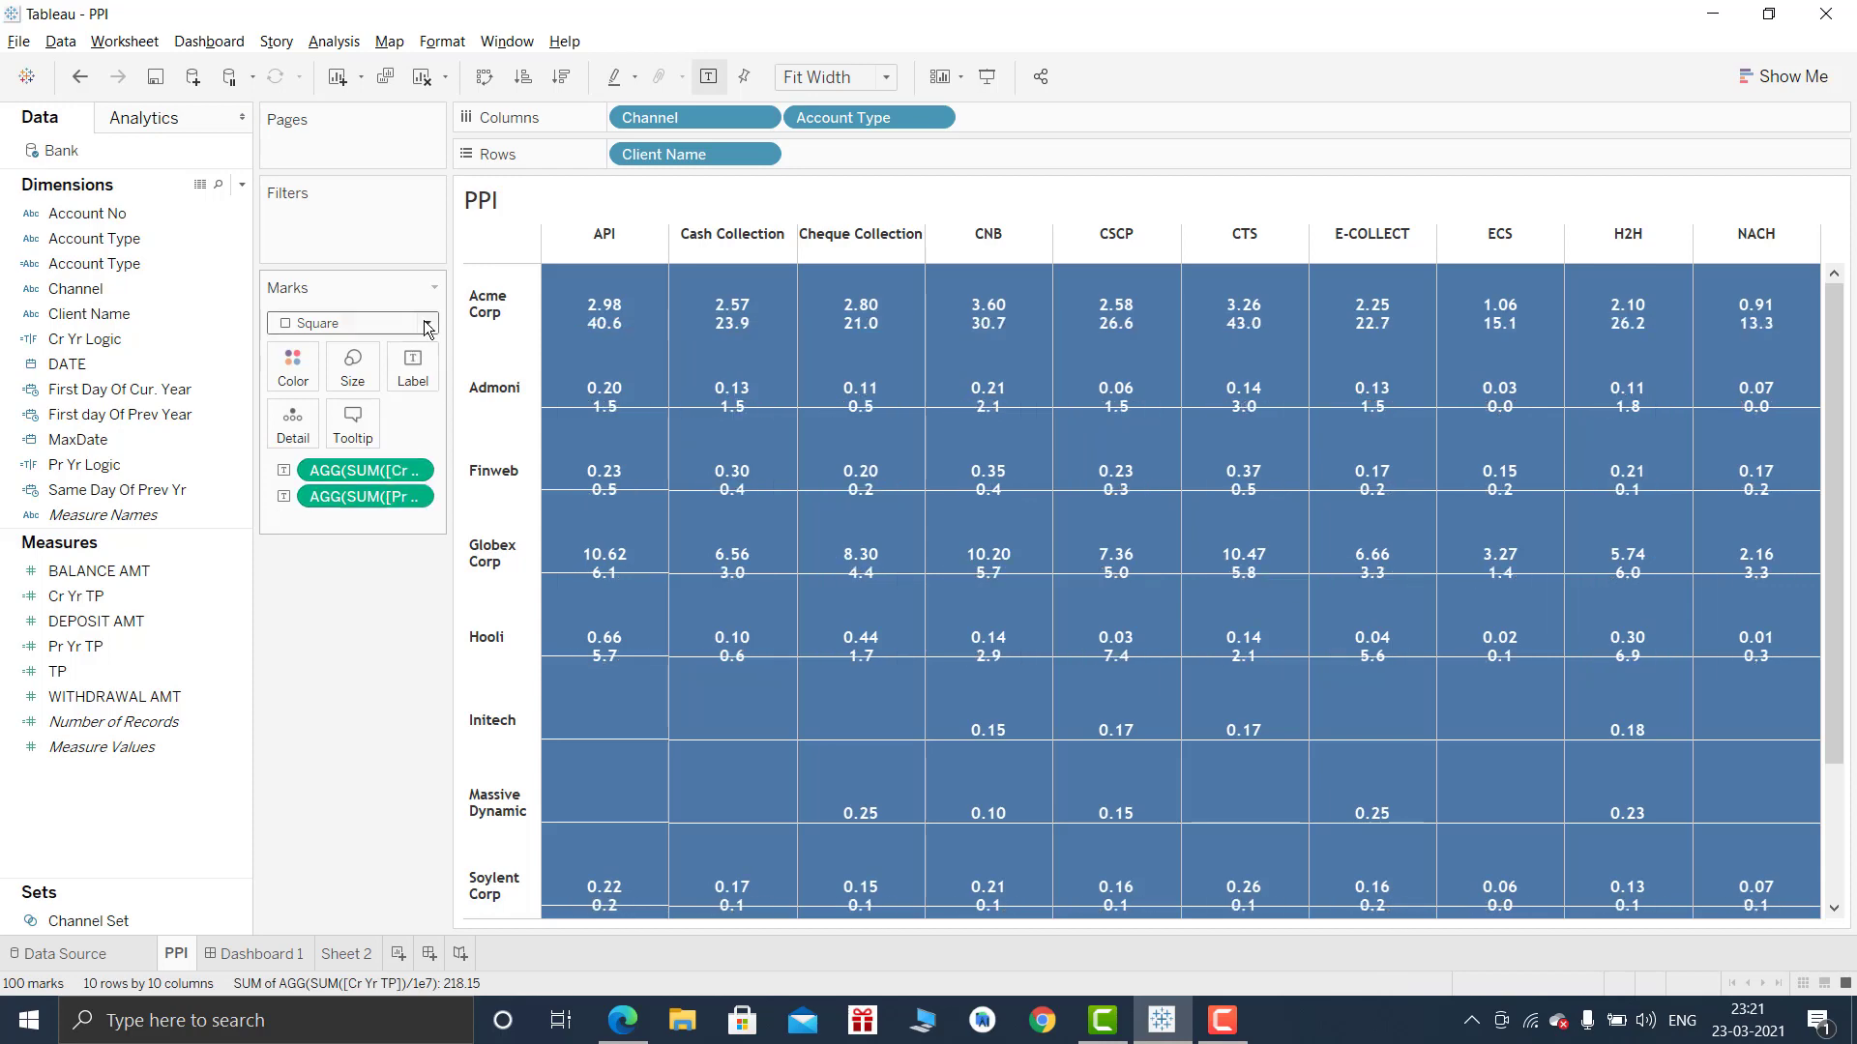
In the label text, delete the blank first line, left-align the Cr Yr TP line and right-align the Pr Yr TP line.
left_click(414, 365)
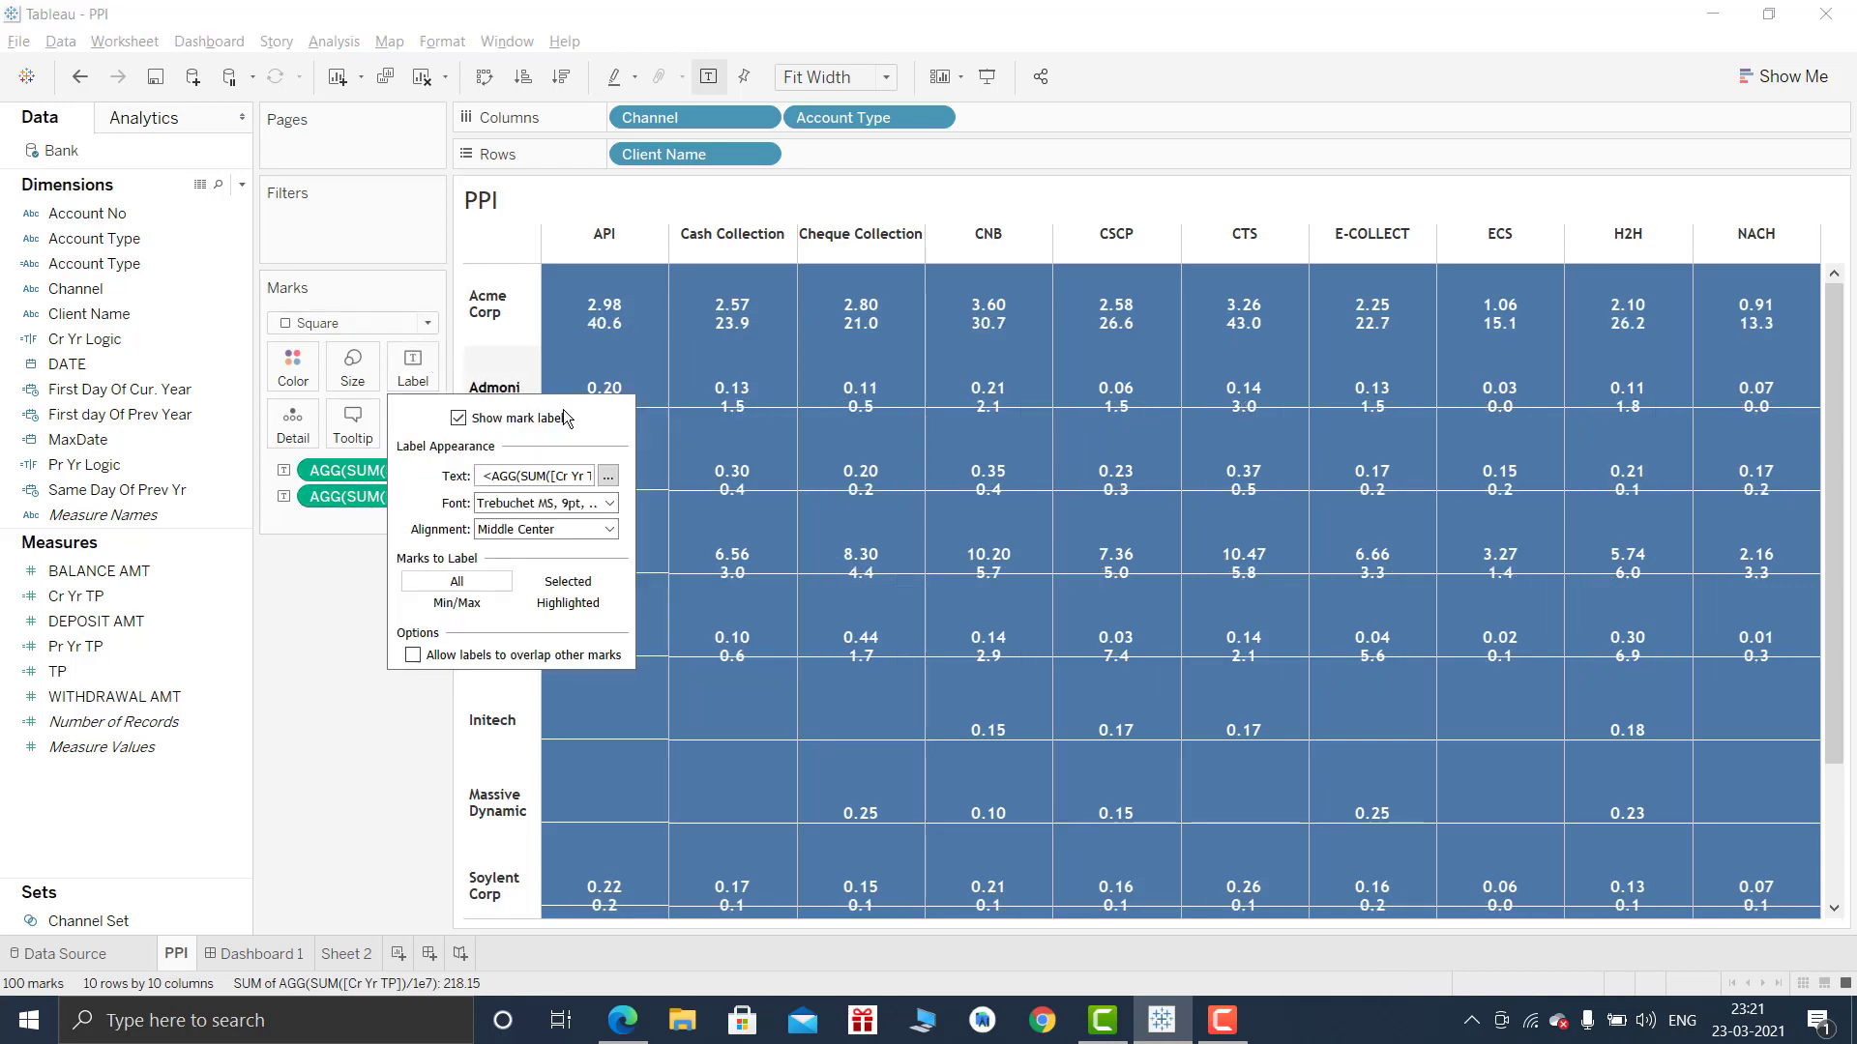
left_click(608, 476)
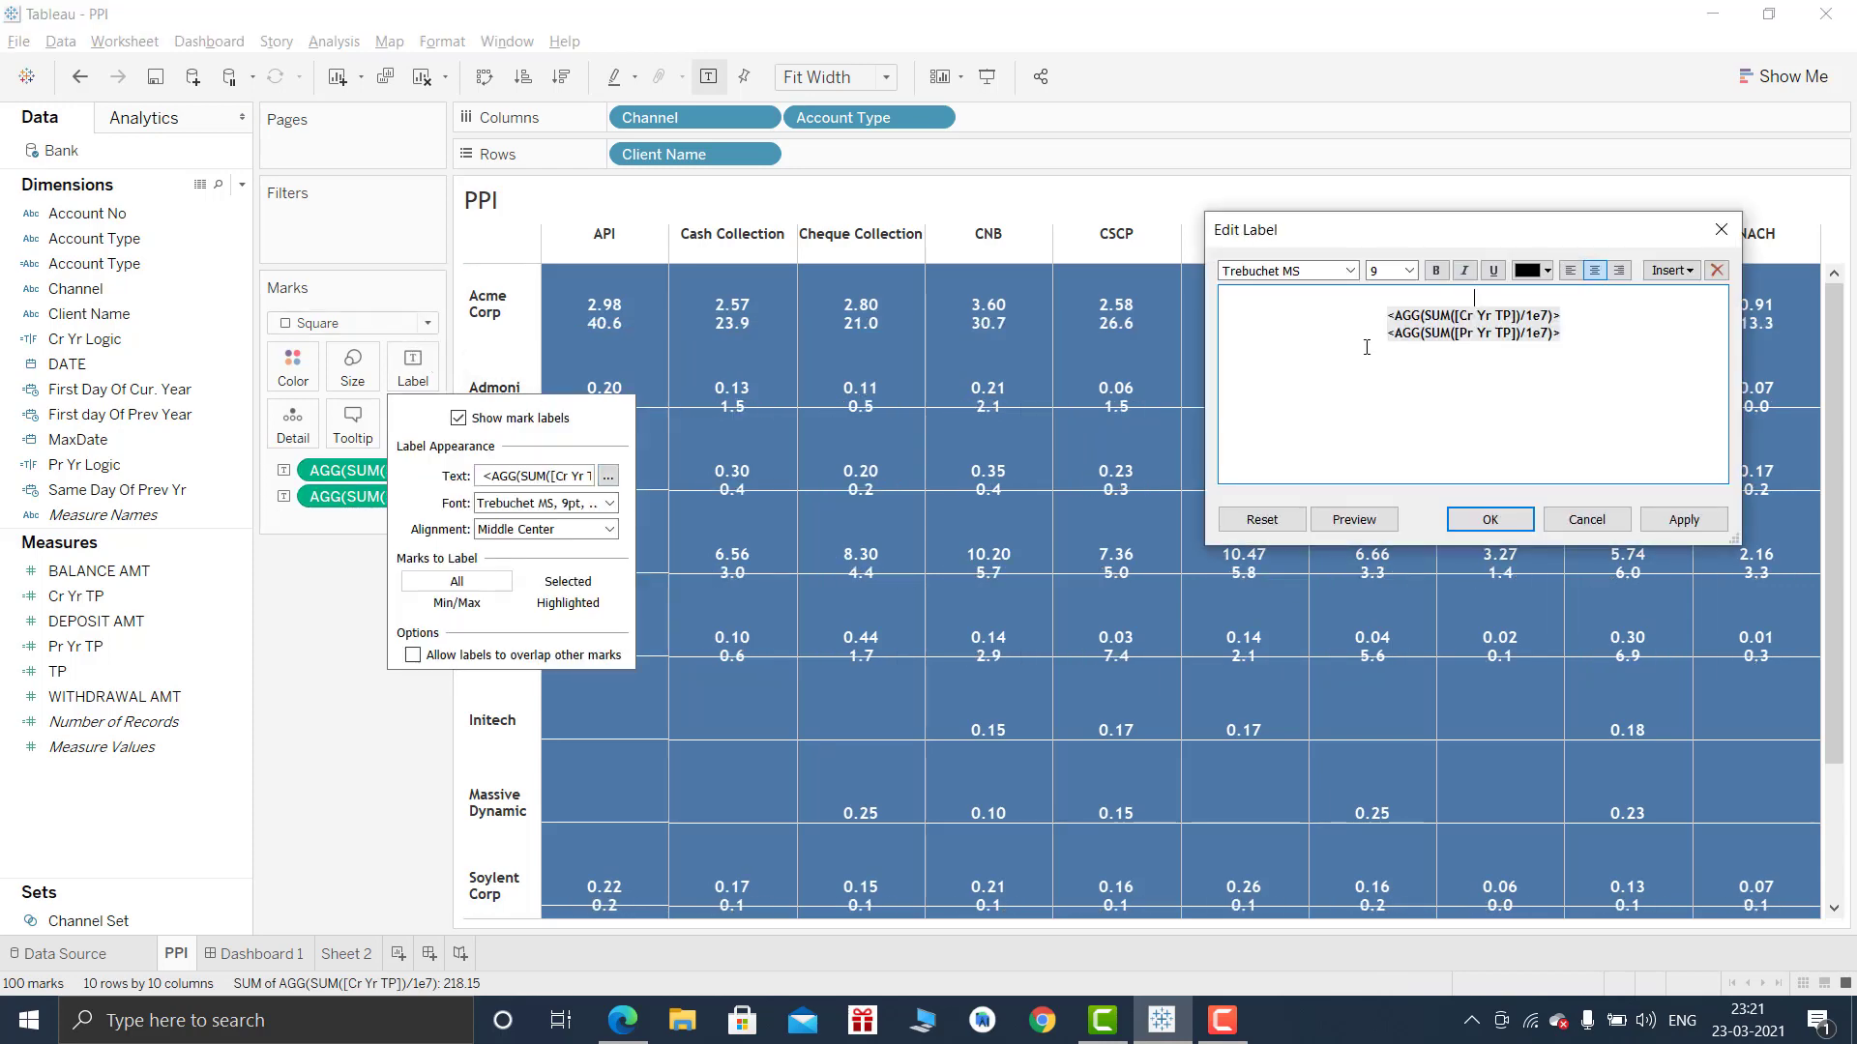
key("Delete")
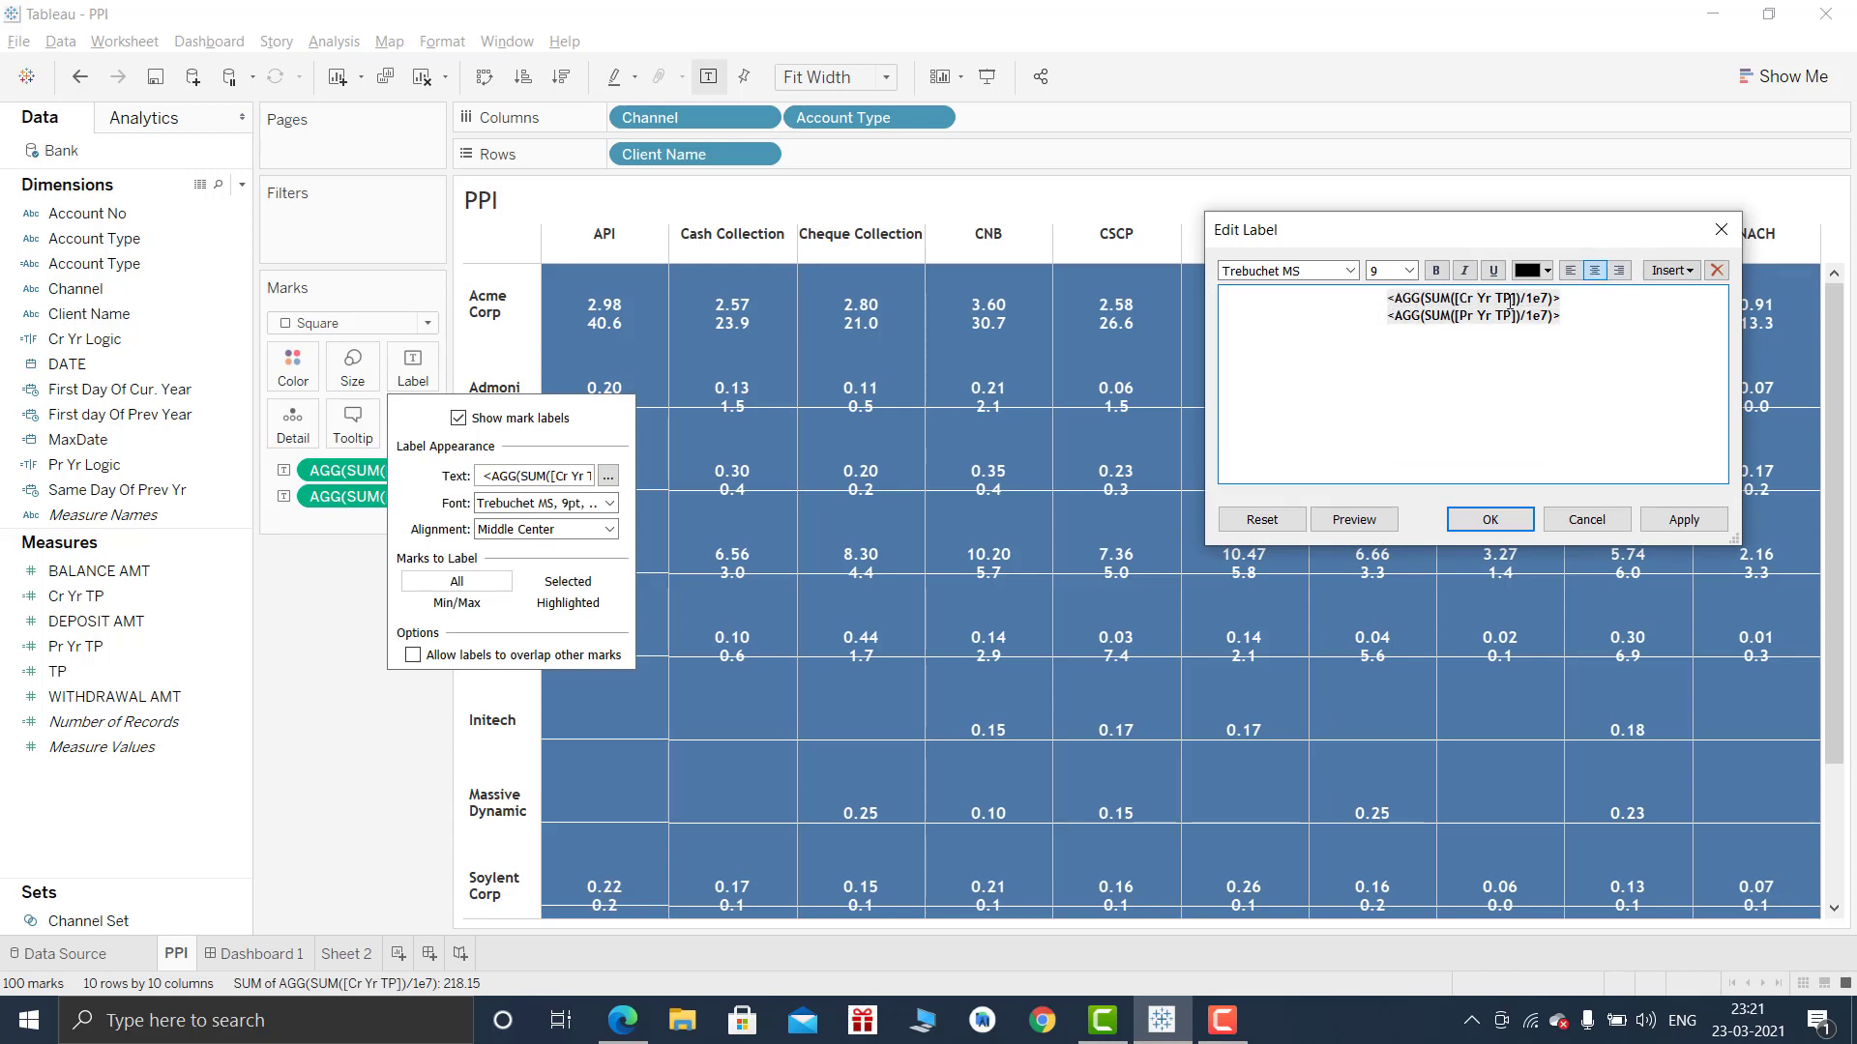
left_click(1570, 269)
triple_click(1519, 316)
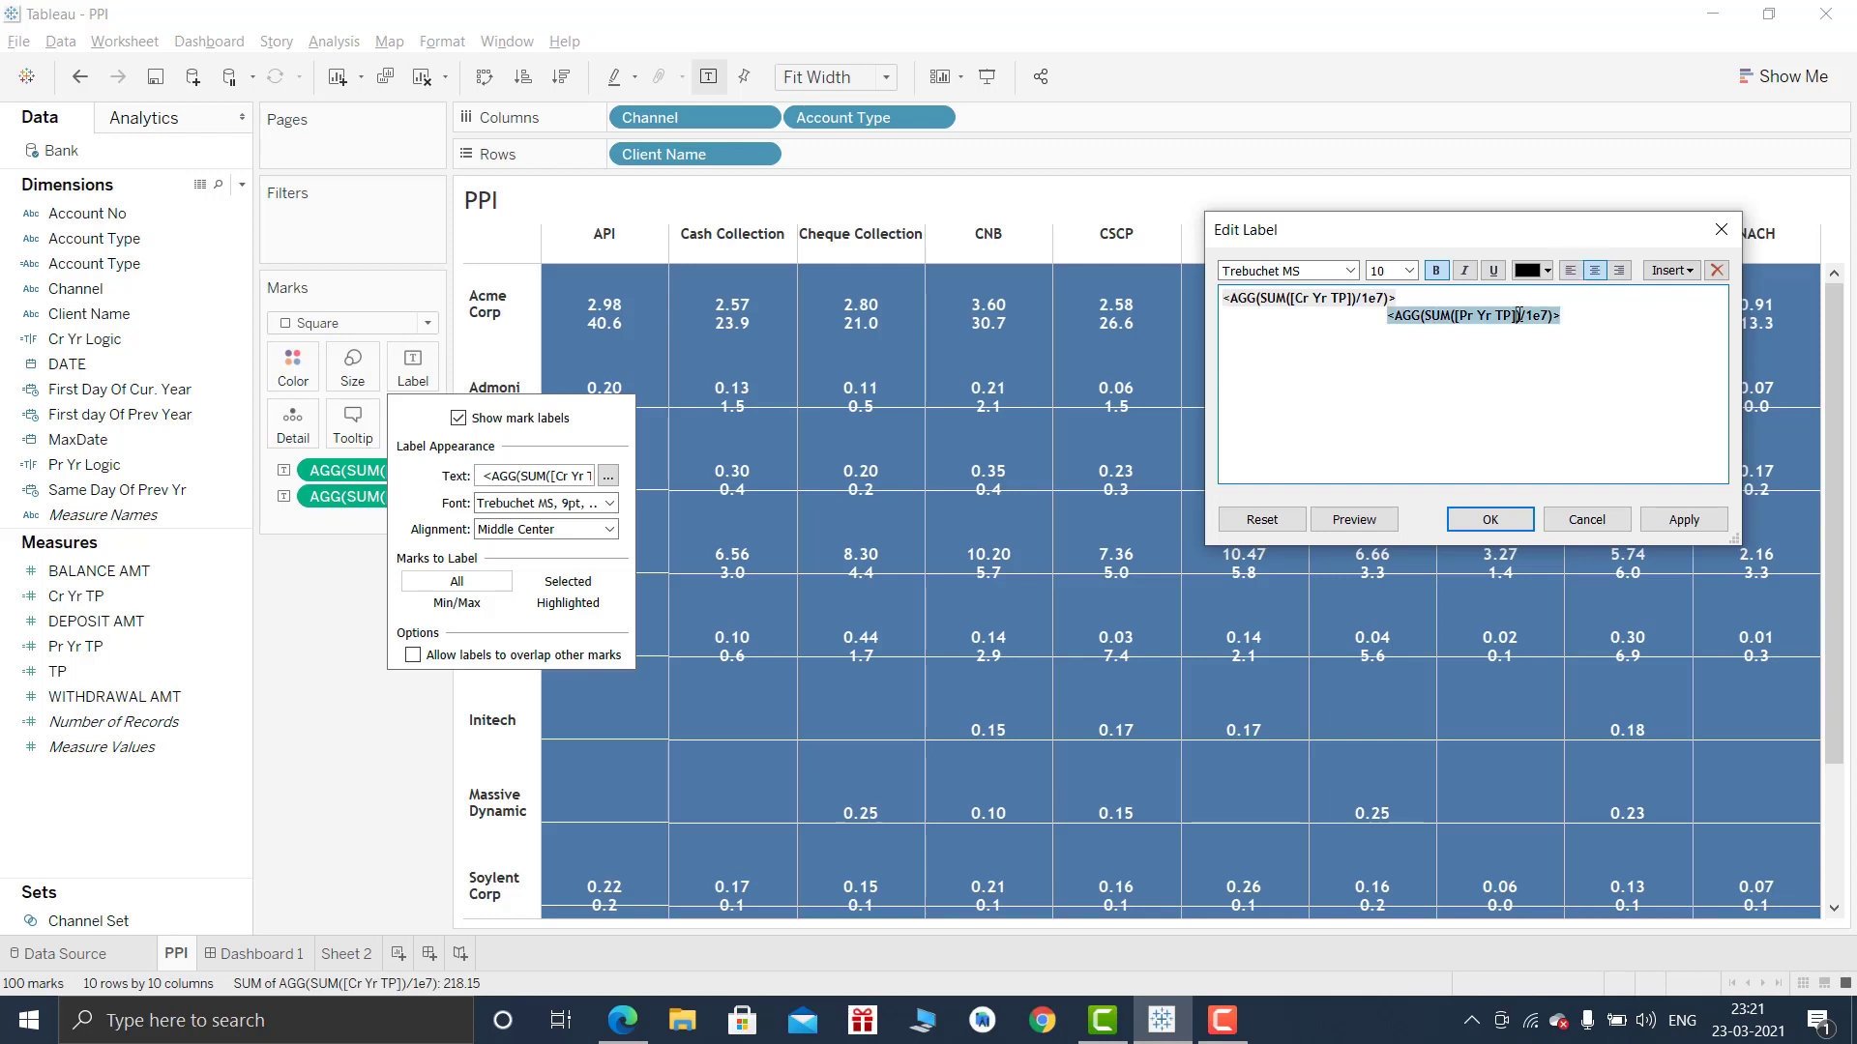
left_click(1619, 270)
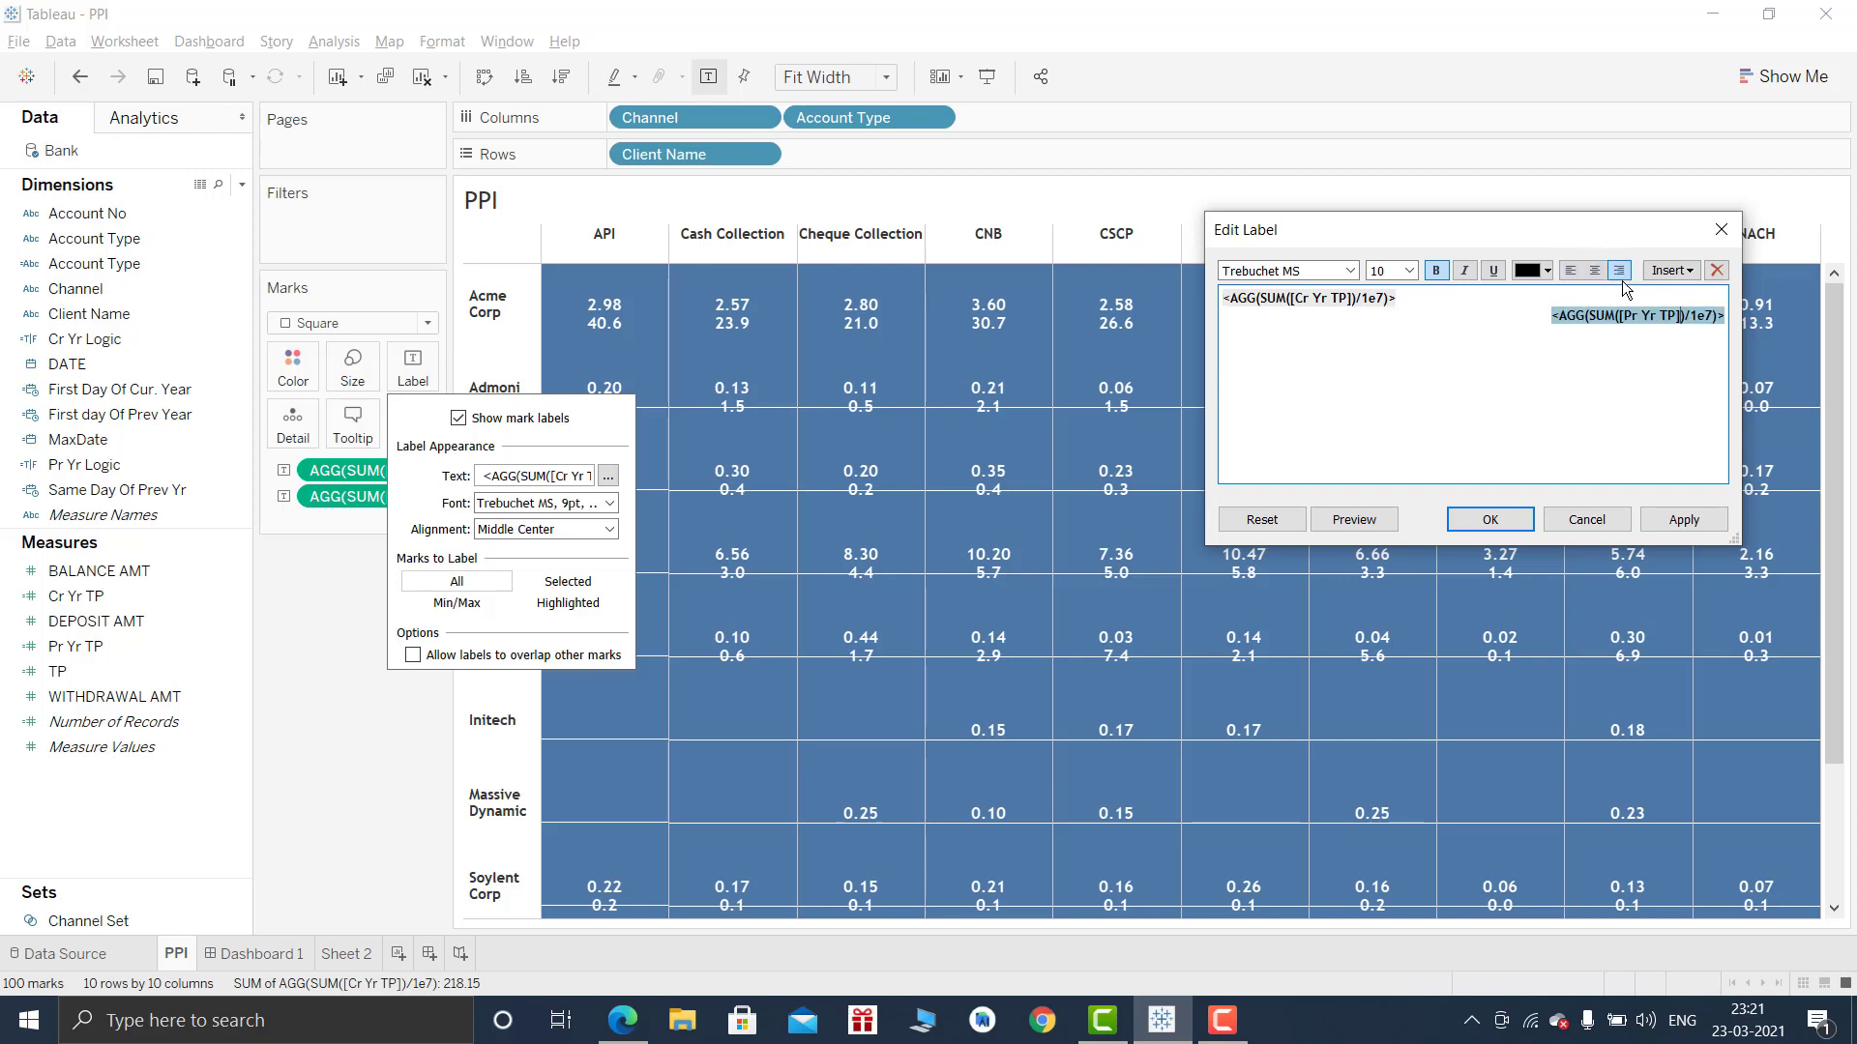
Pad the label text with spaces after the Cr Yr TP measure and before the Pr Yr TP measure, and apply the label changes.
left_click(1675, 520)
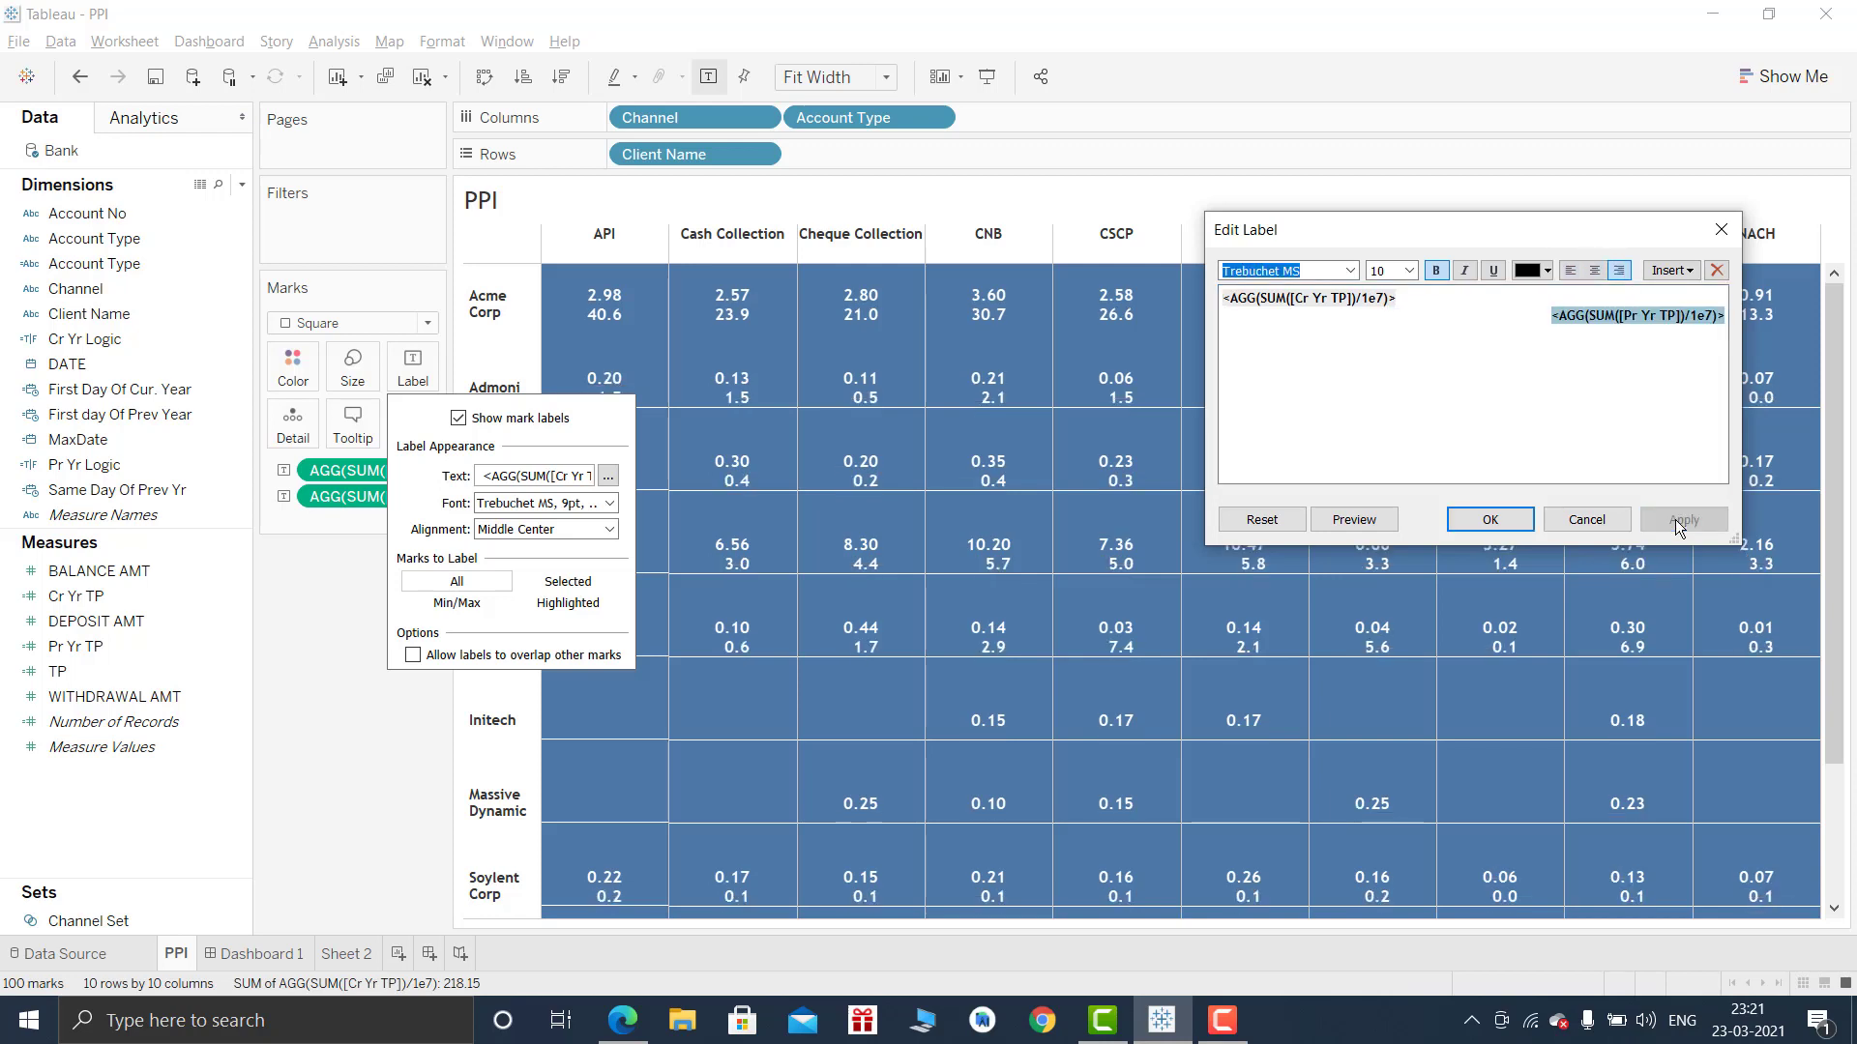
left_click(1479, 298)
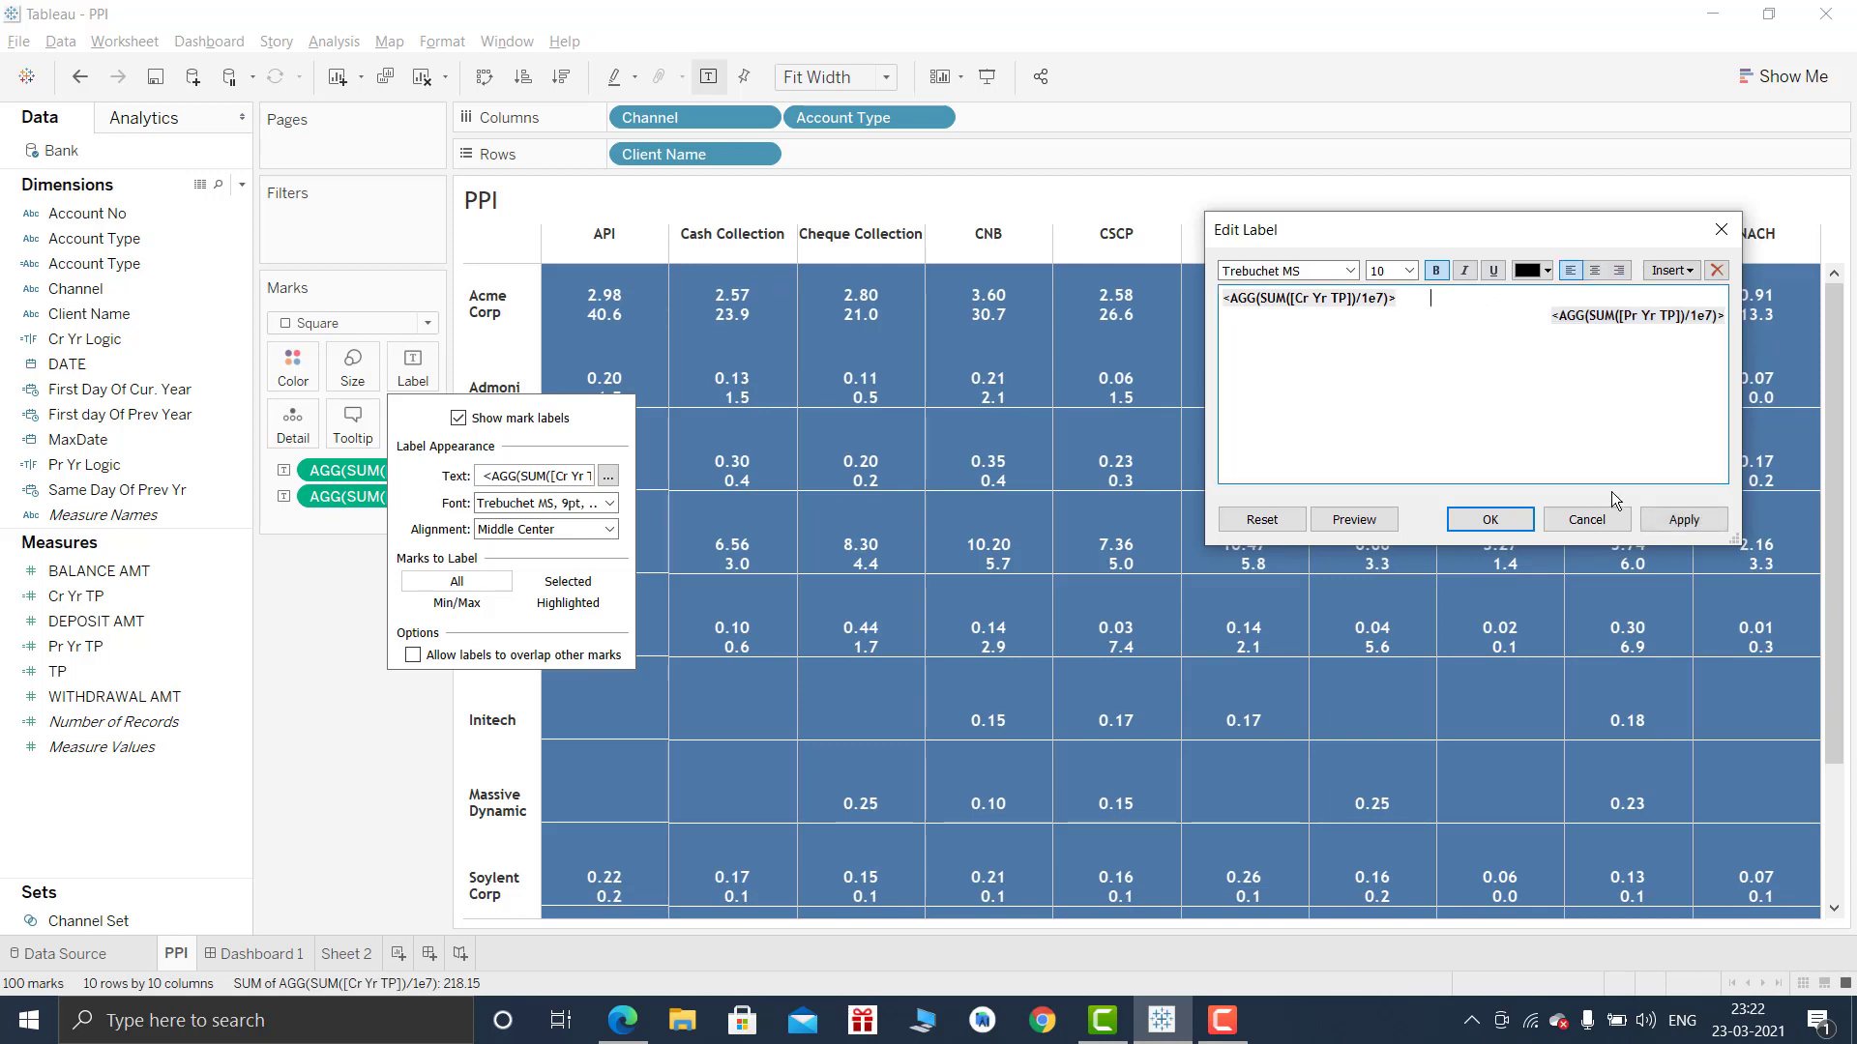
left_click(1652, 524)
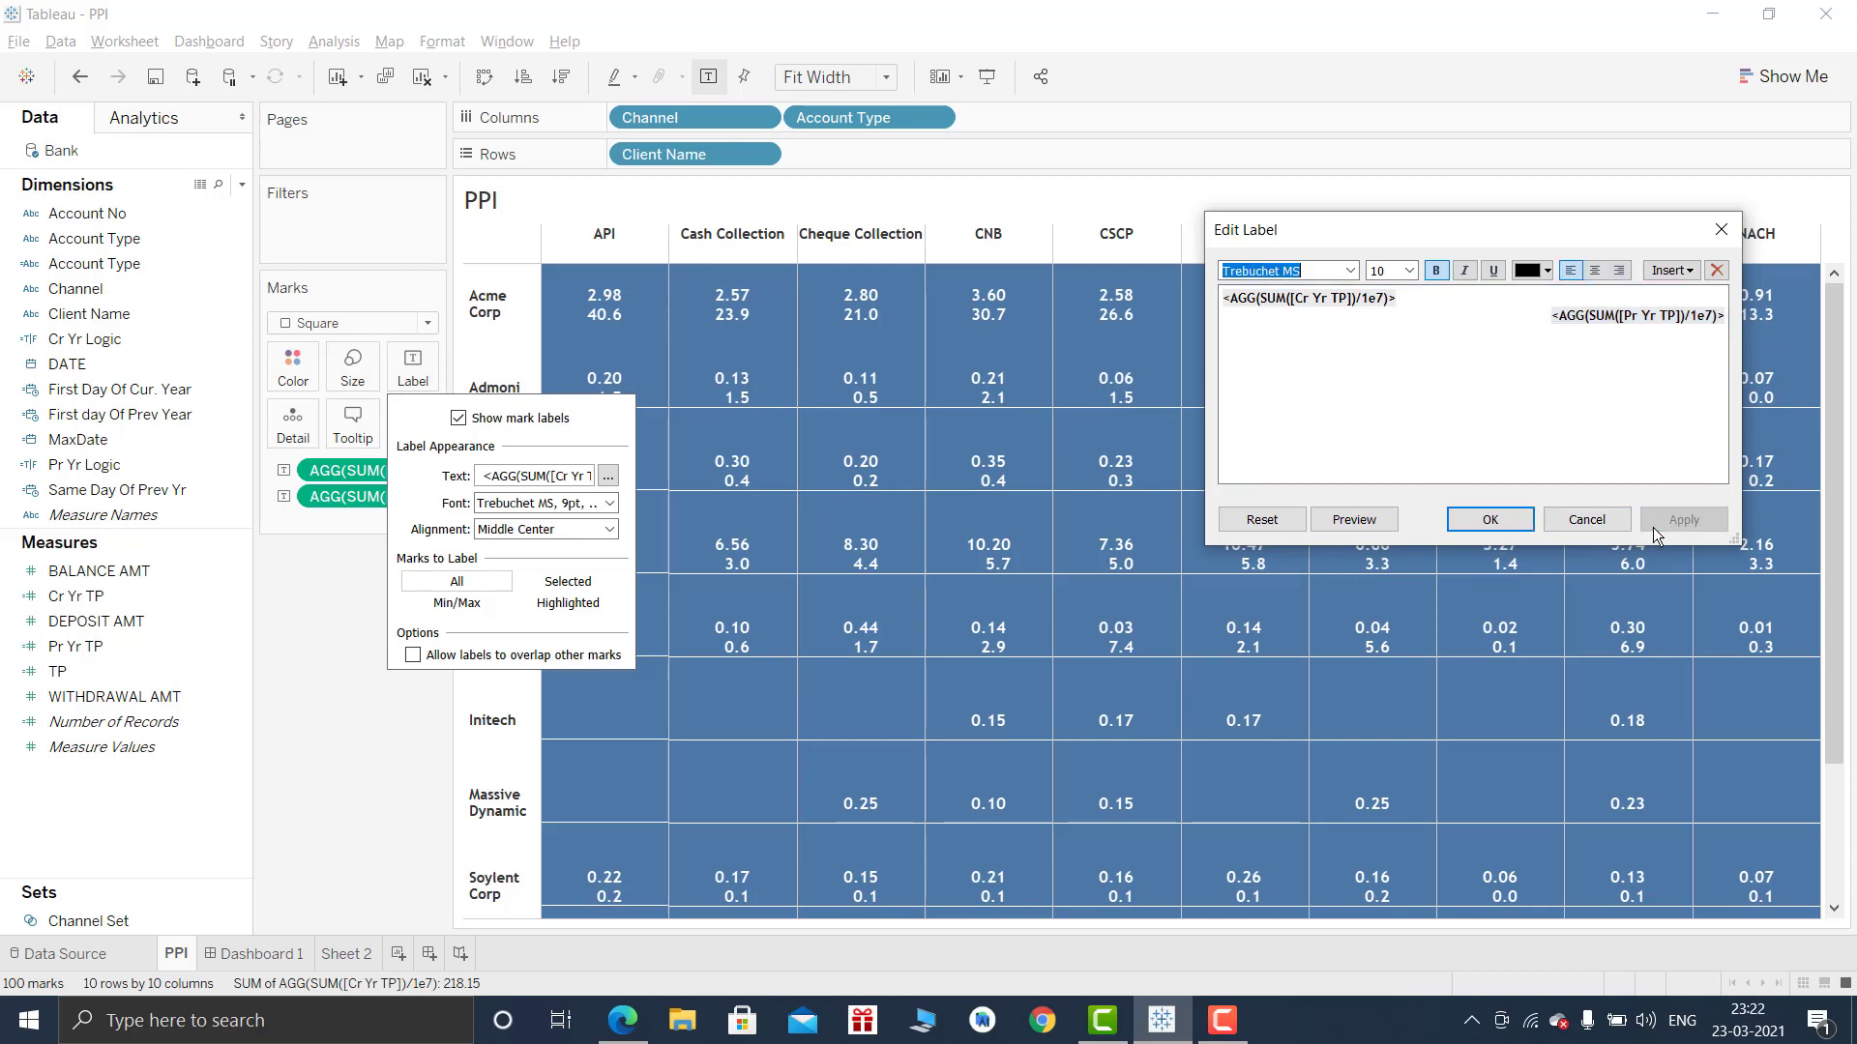
left_click(1541, 307)
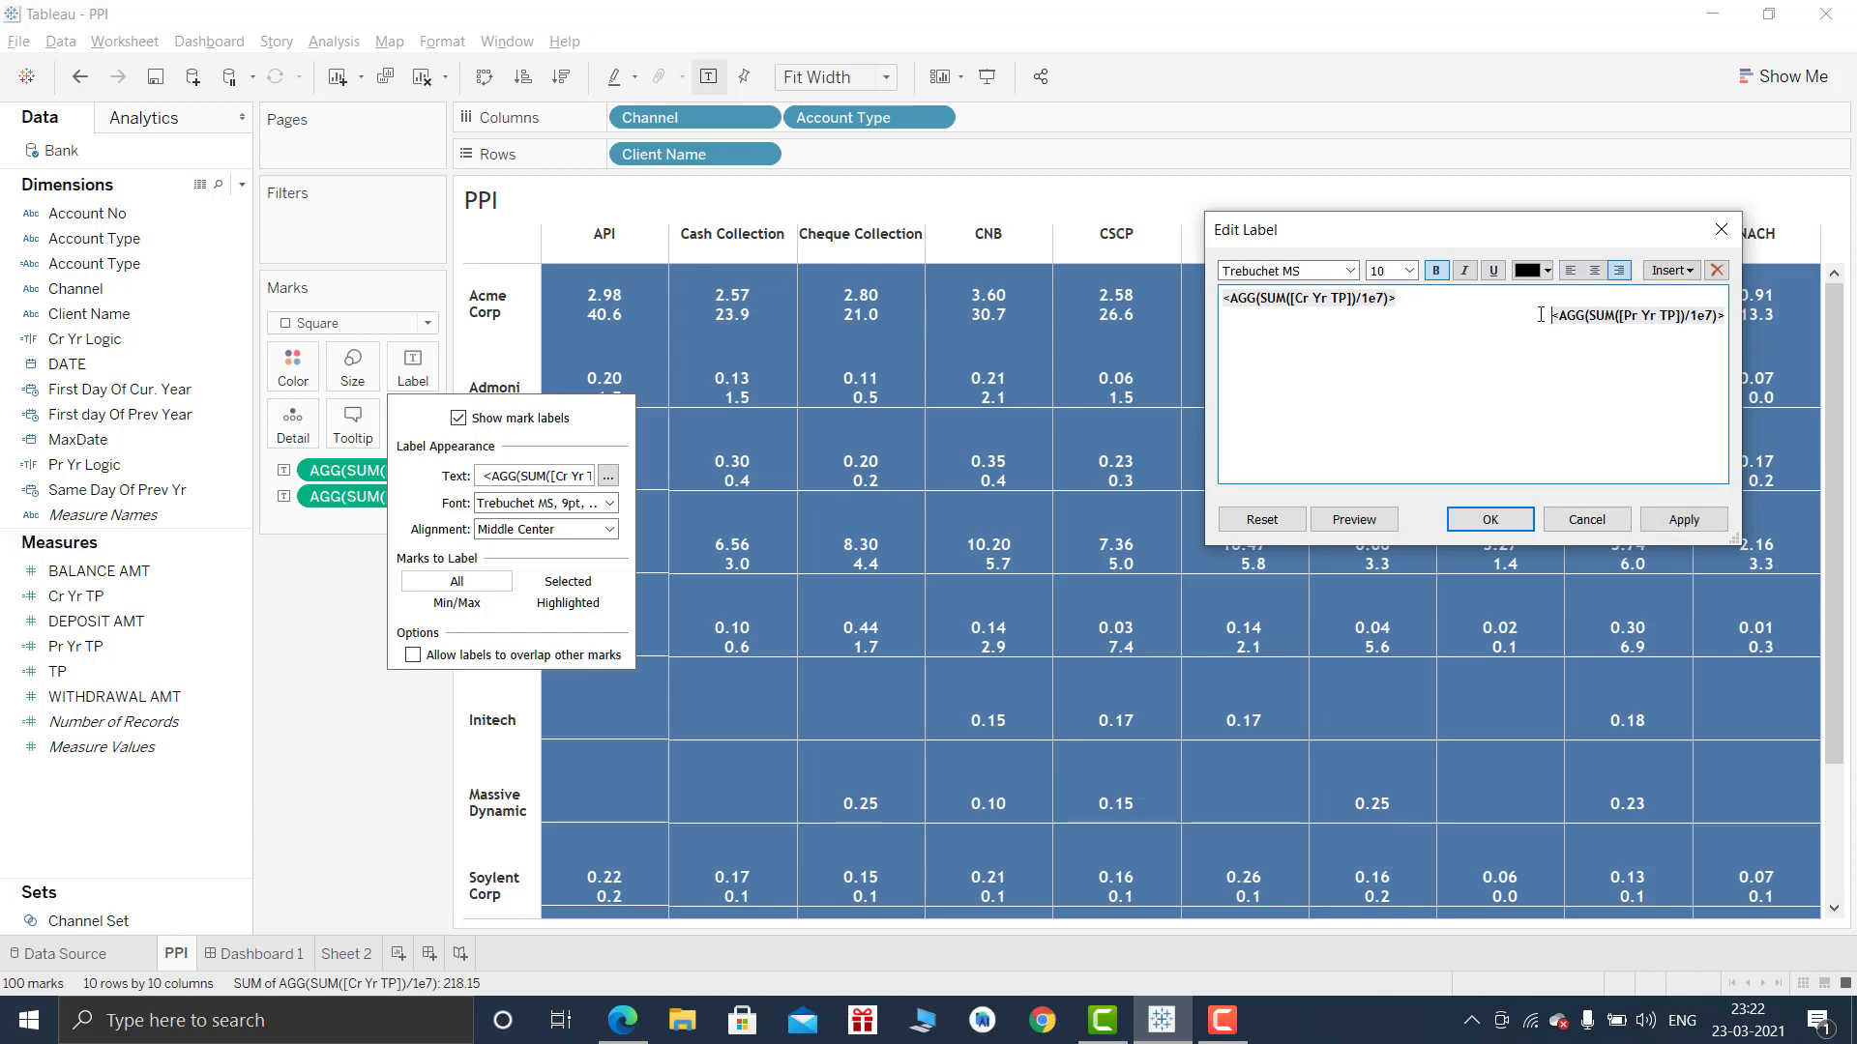
left_click(1671, 523)
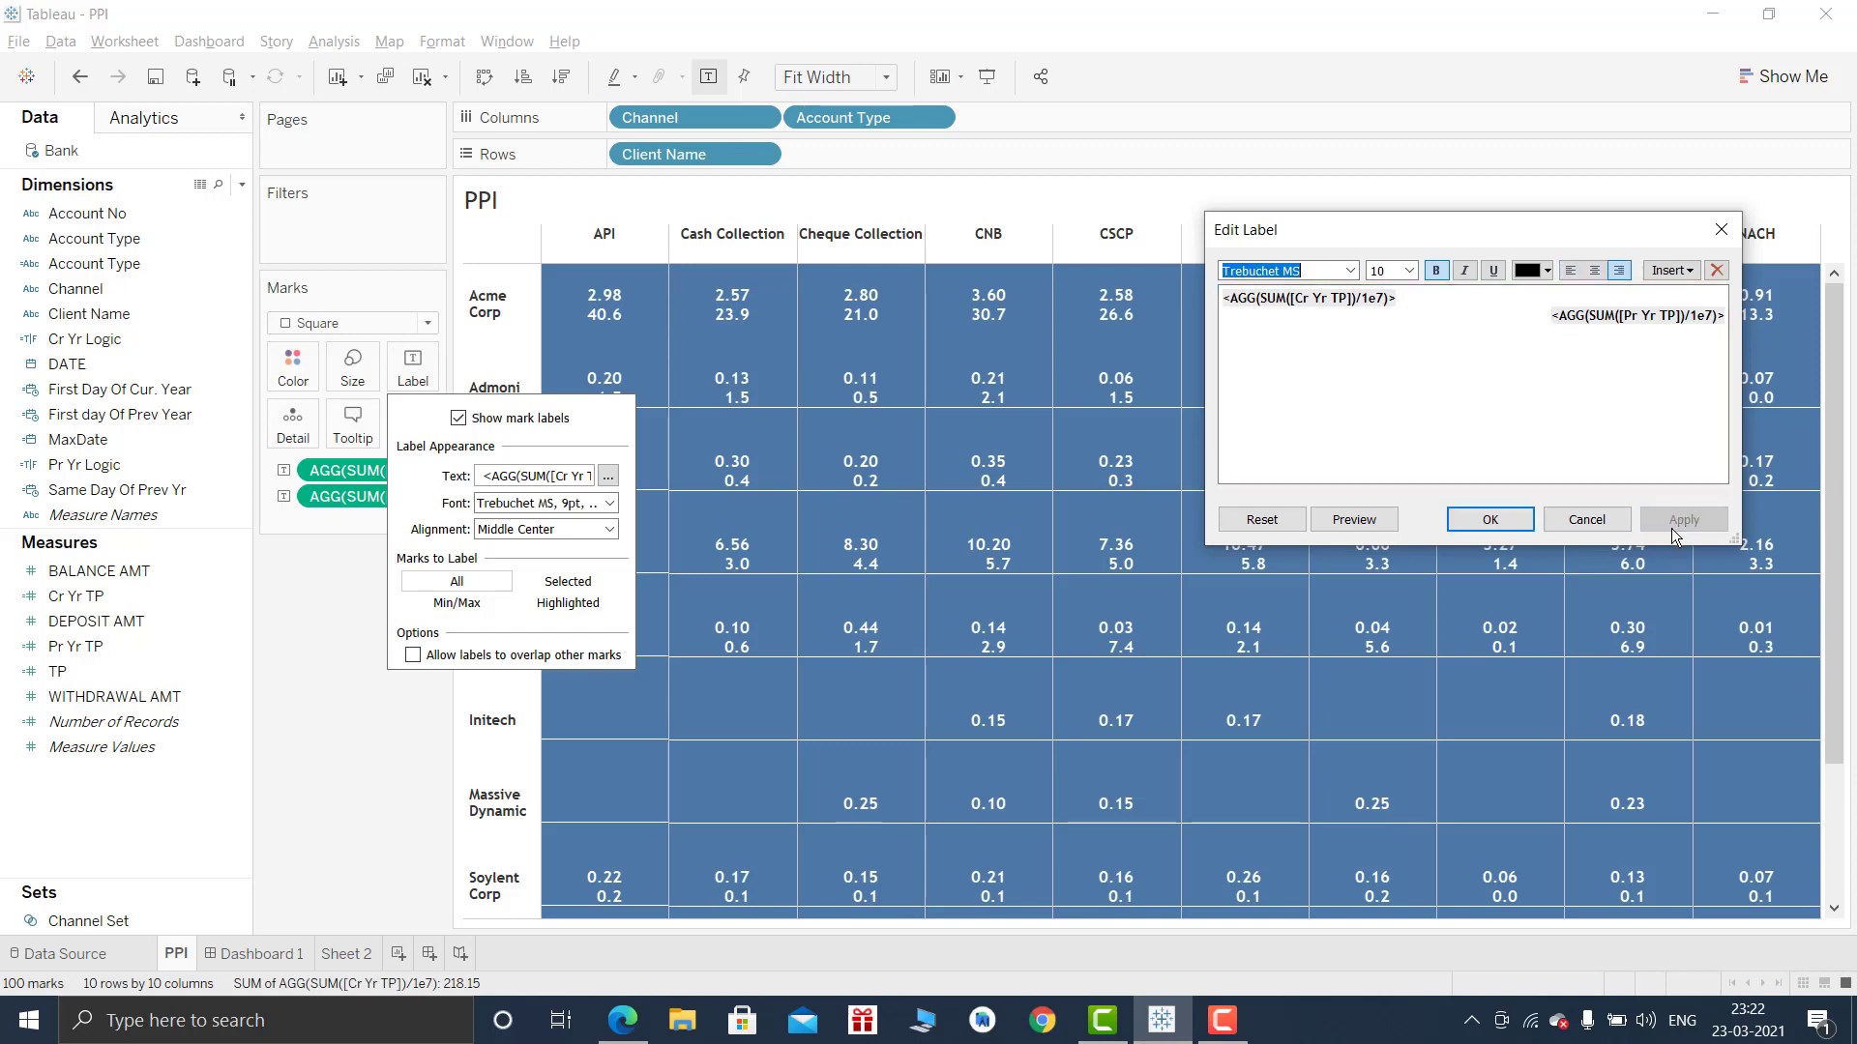
left_click(1489, 519)
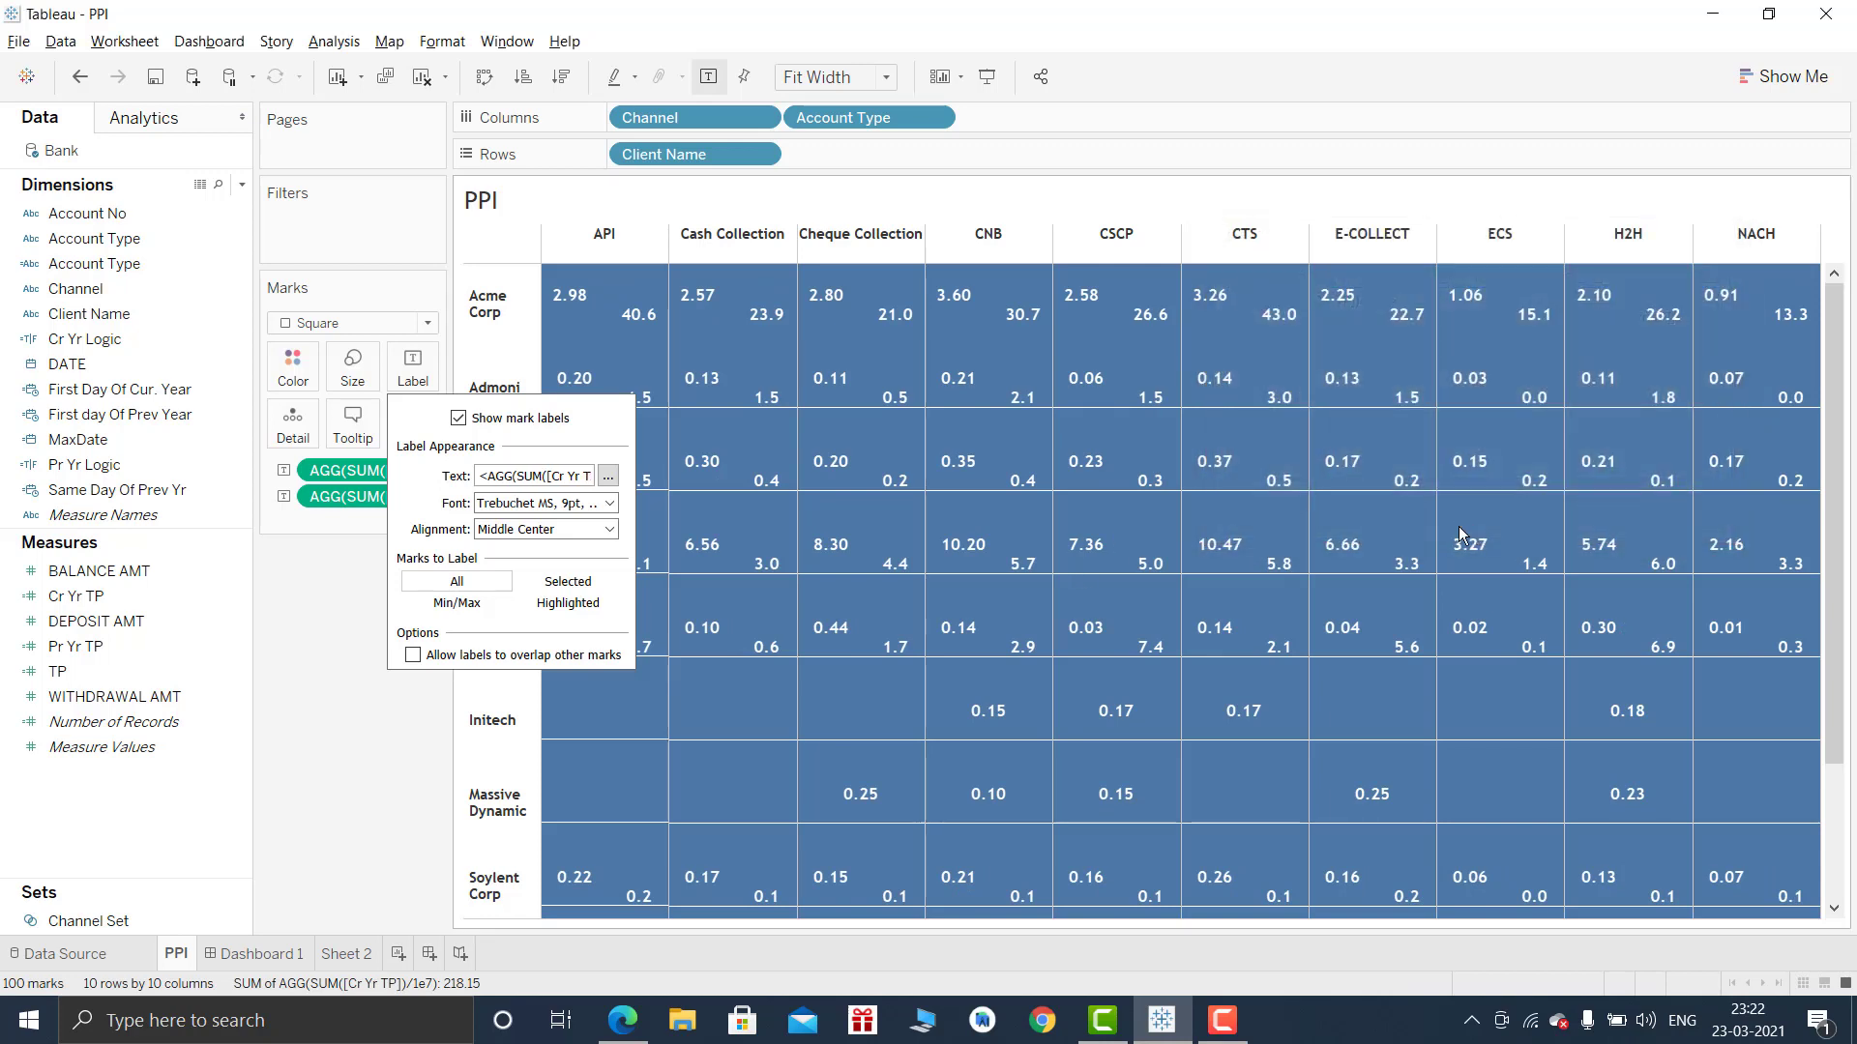
left_click(420, 717)
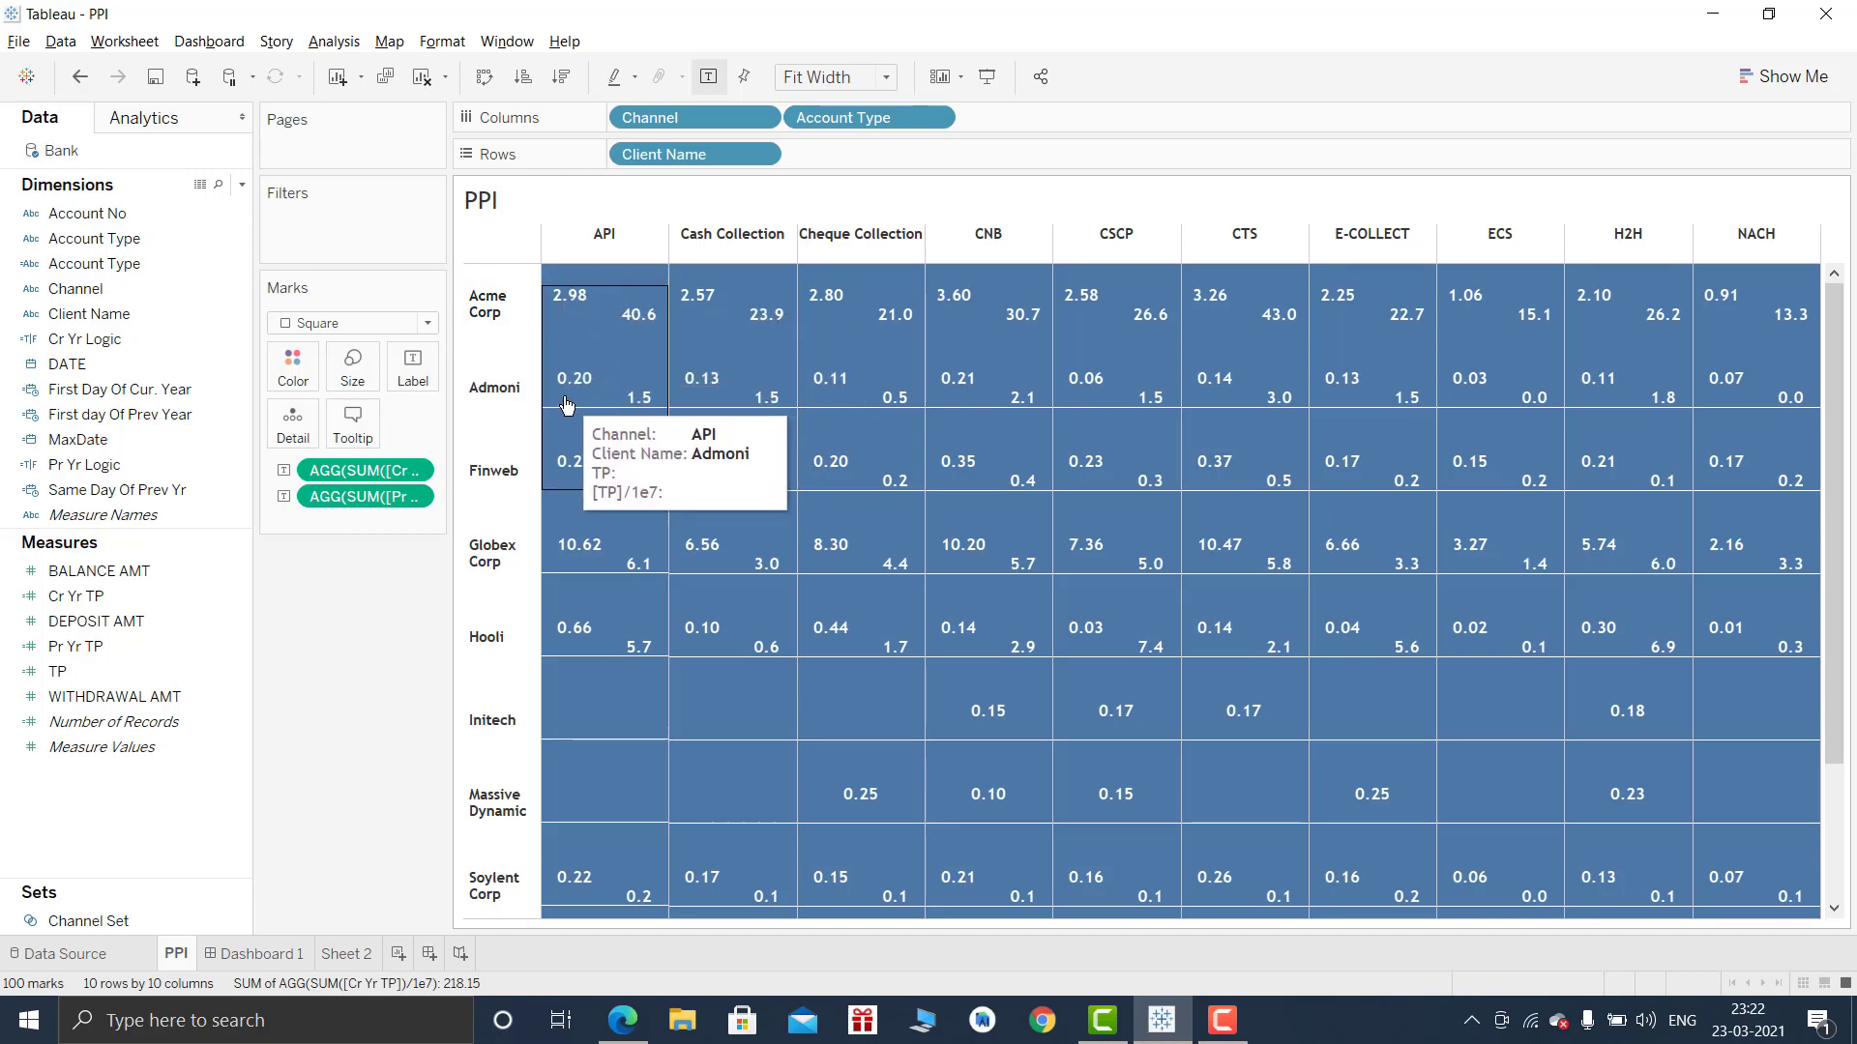
Duplicate the Client Name dimension and add the copy to the rows after Client Name.
right_click(137, 320)
left_click(218, 389)
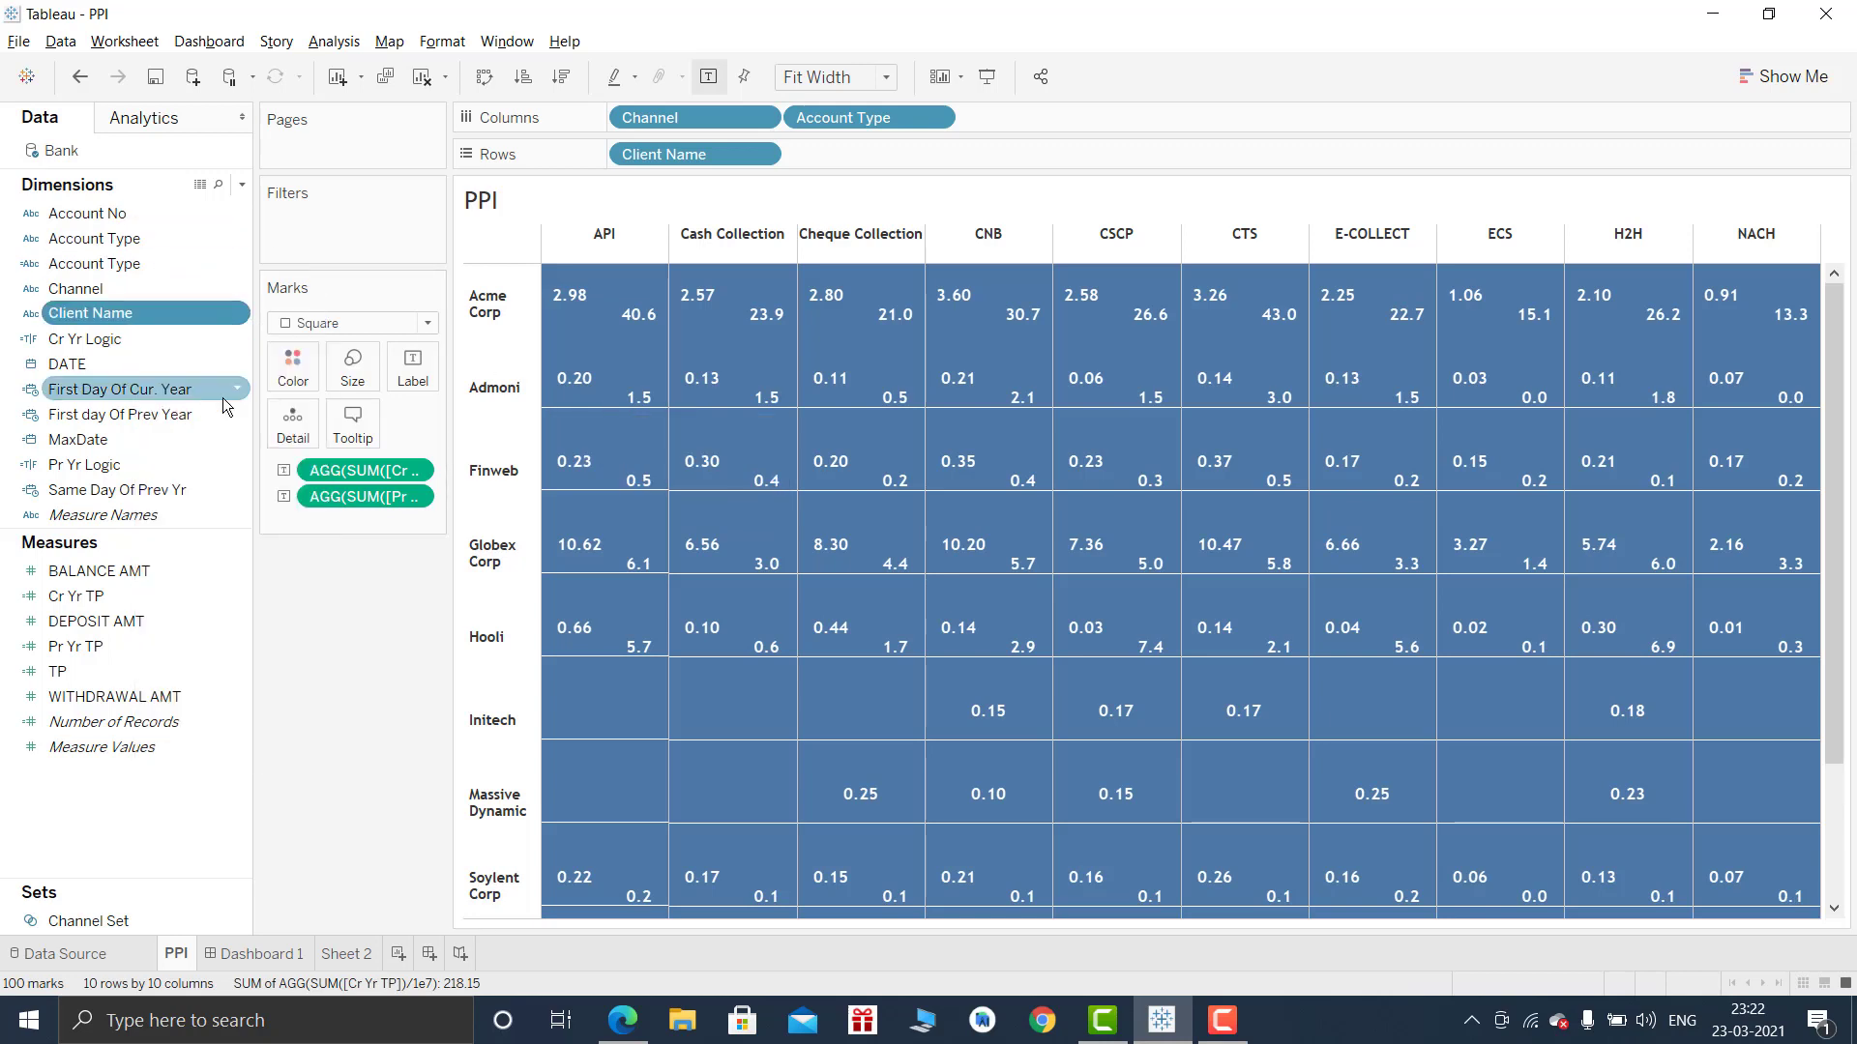
left_click_drag(95, 341, 908, 153)
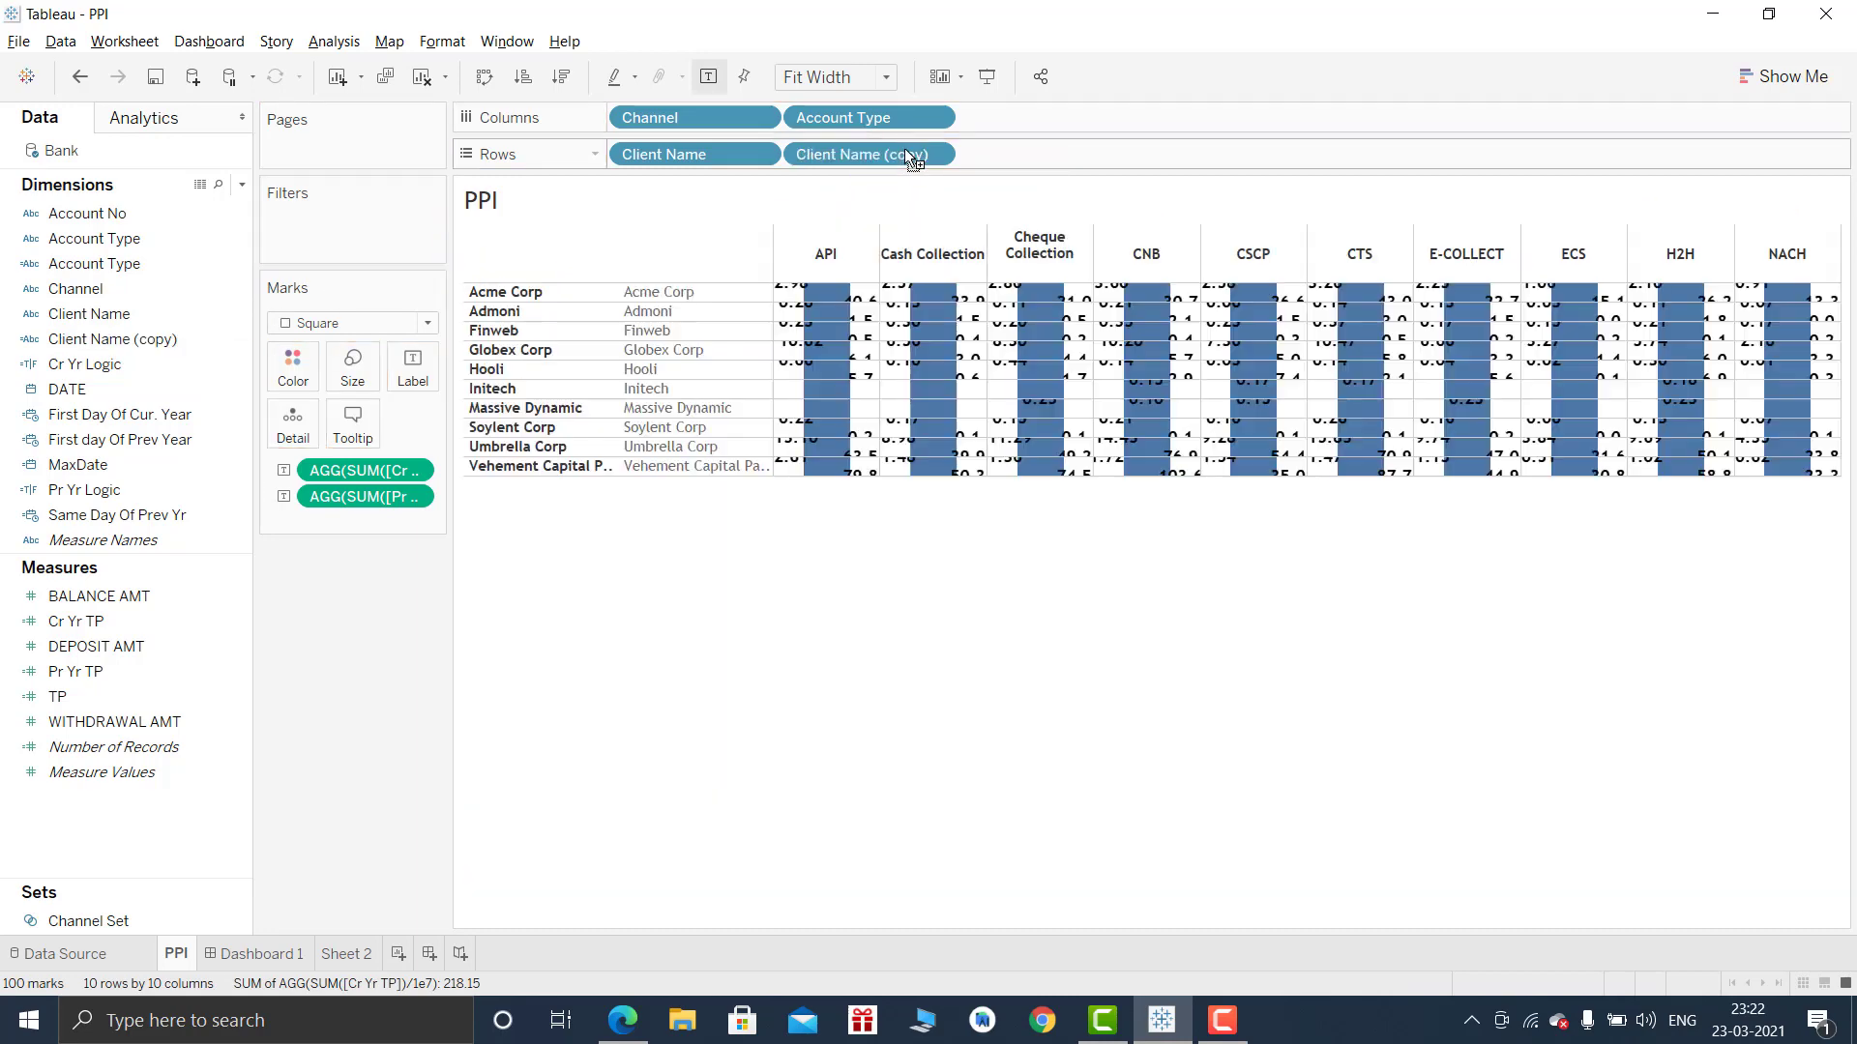
Fit the PPI sheet to Entire View and hide the header of Client Name (copy).
left_click(833, 77)
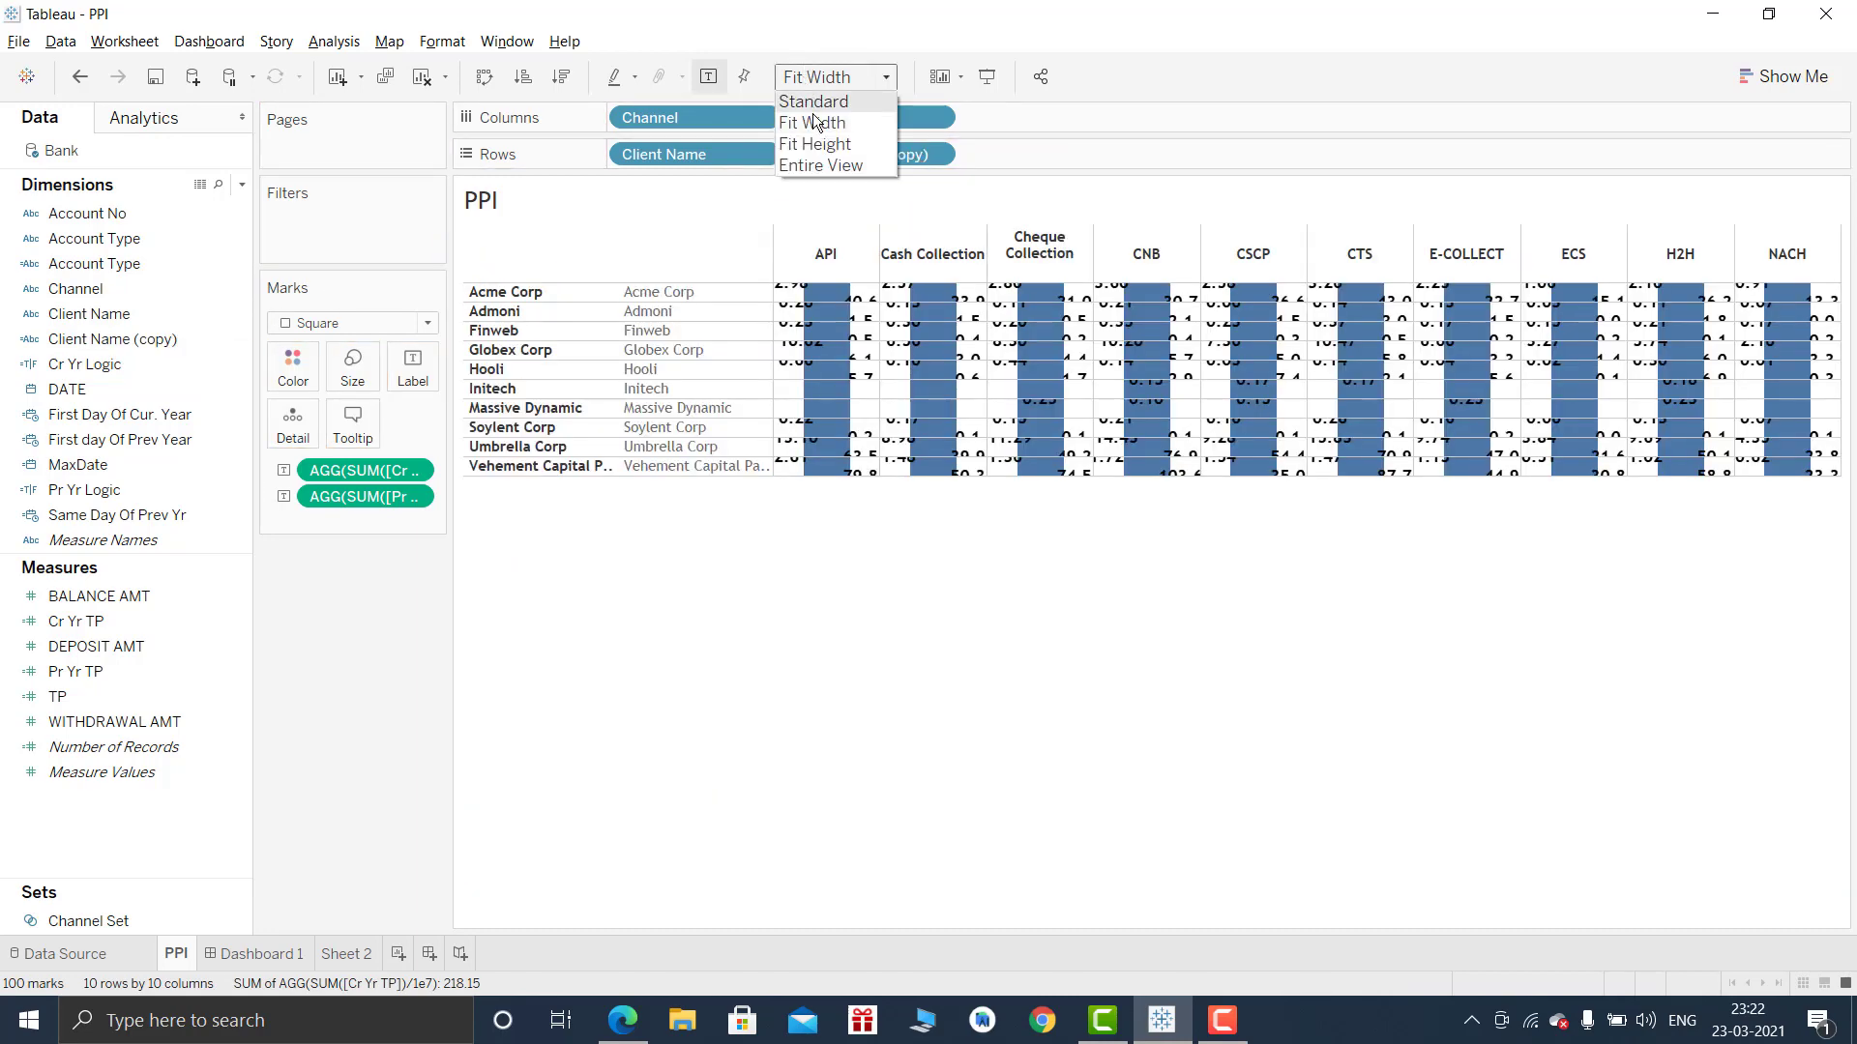
left_click(818, 166)
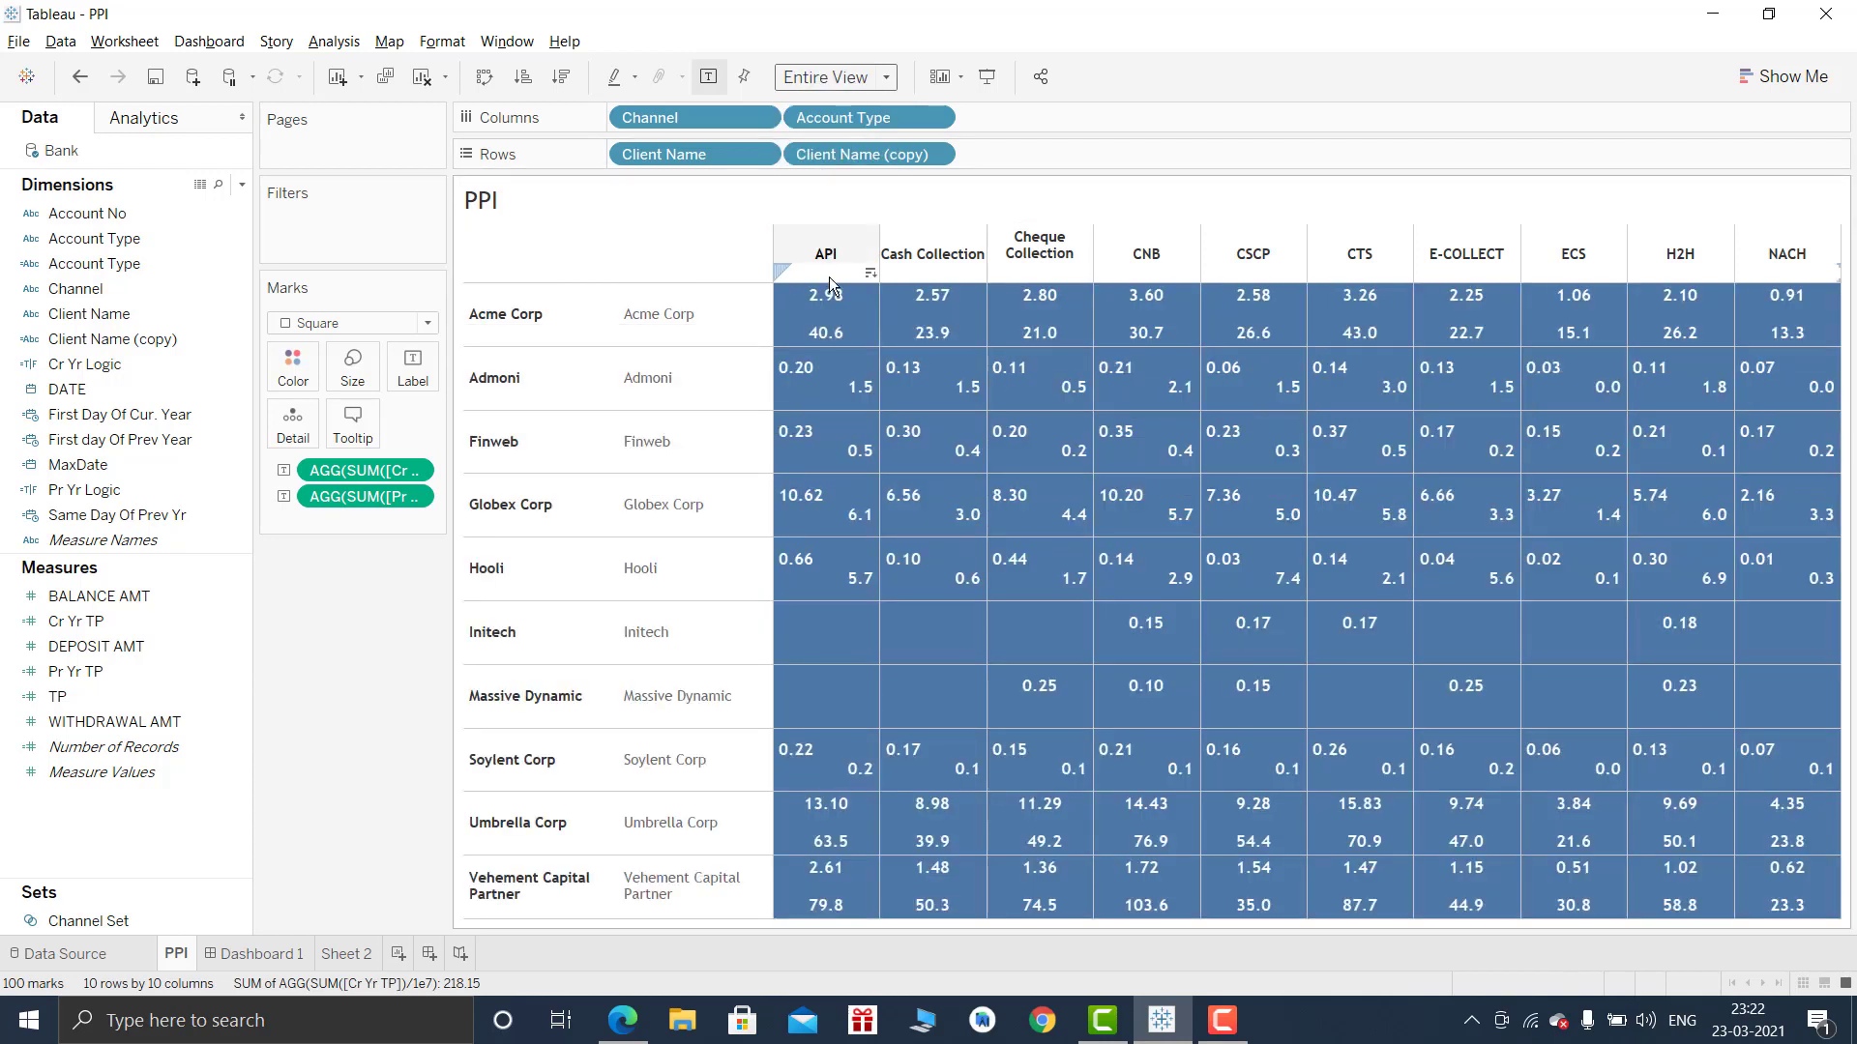
right_click(884, 155)
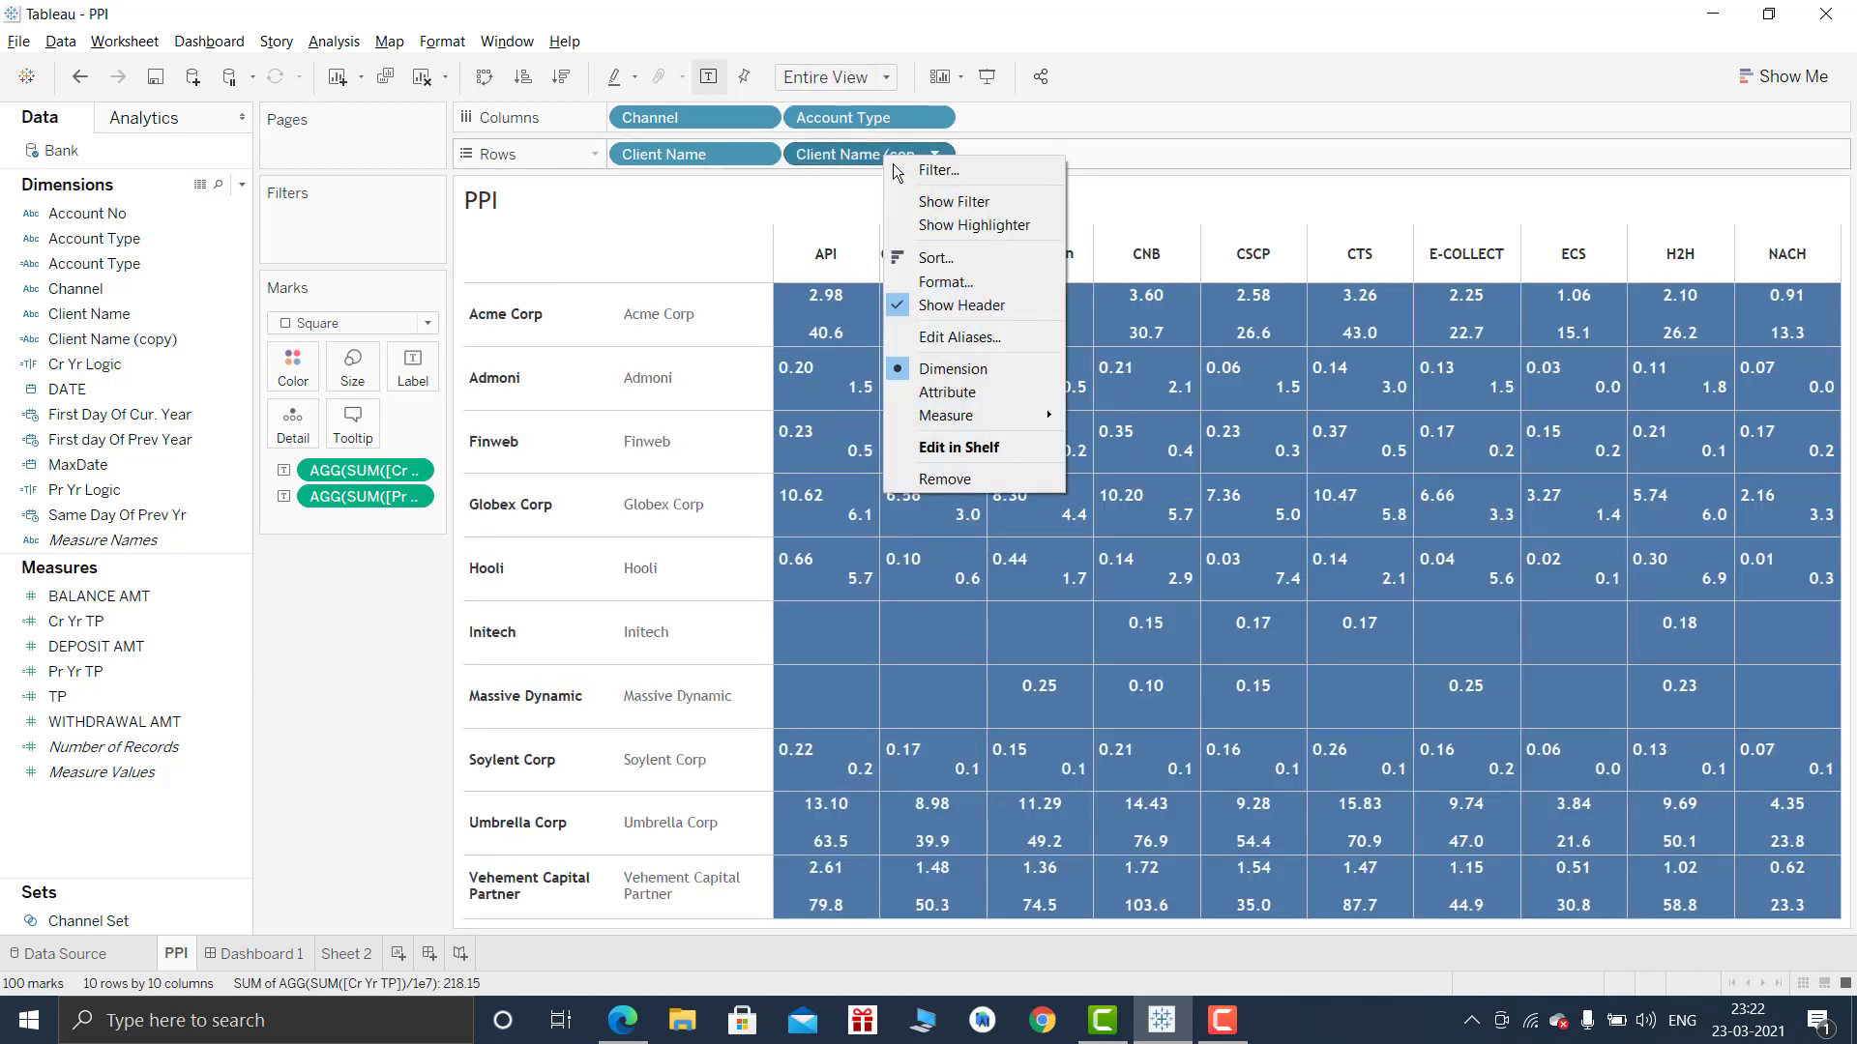
left_click(953, 304)
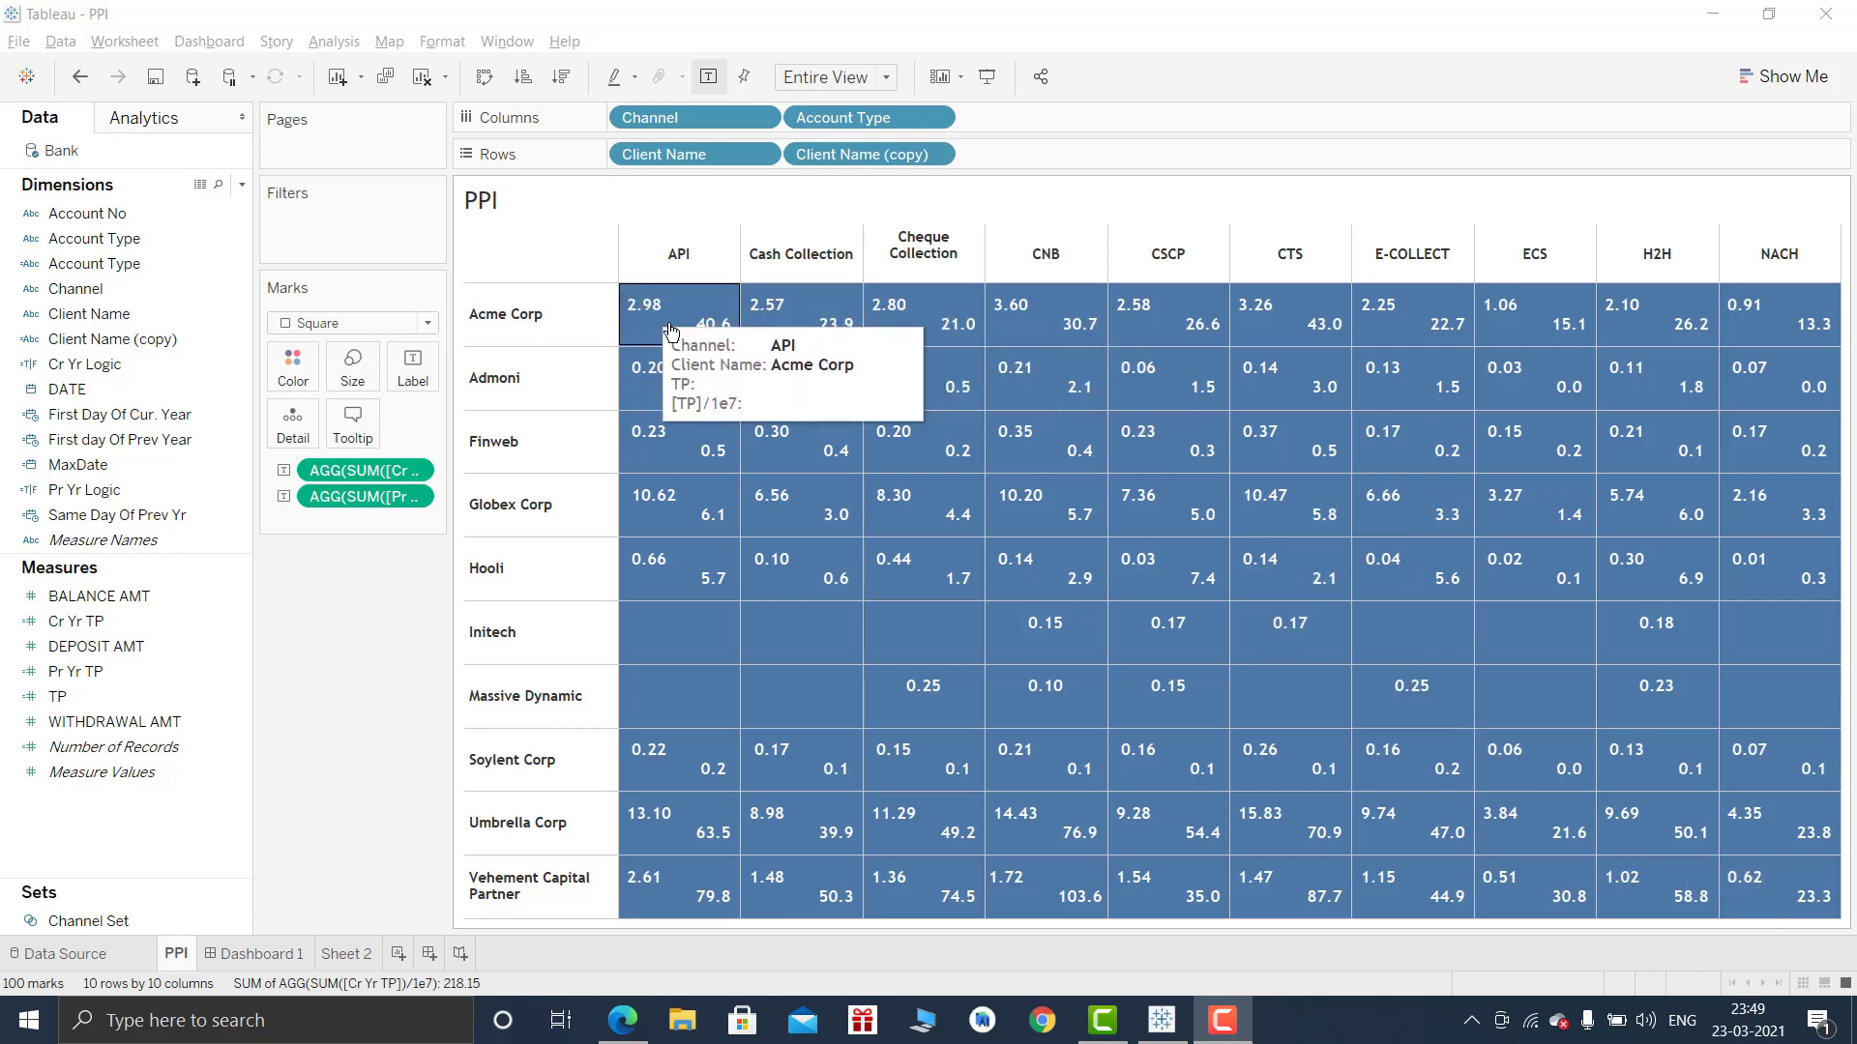
Create a calculated field named Cr Yr Count and start its formula with the COUNTD function.
left_click(242, 183)
left_click(215, 213)
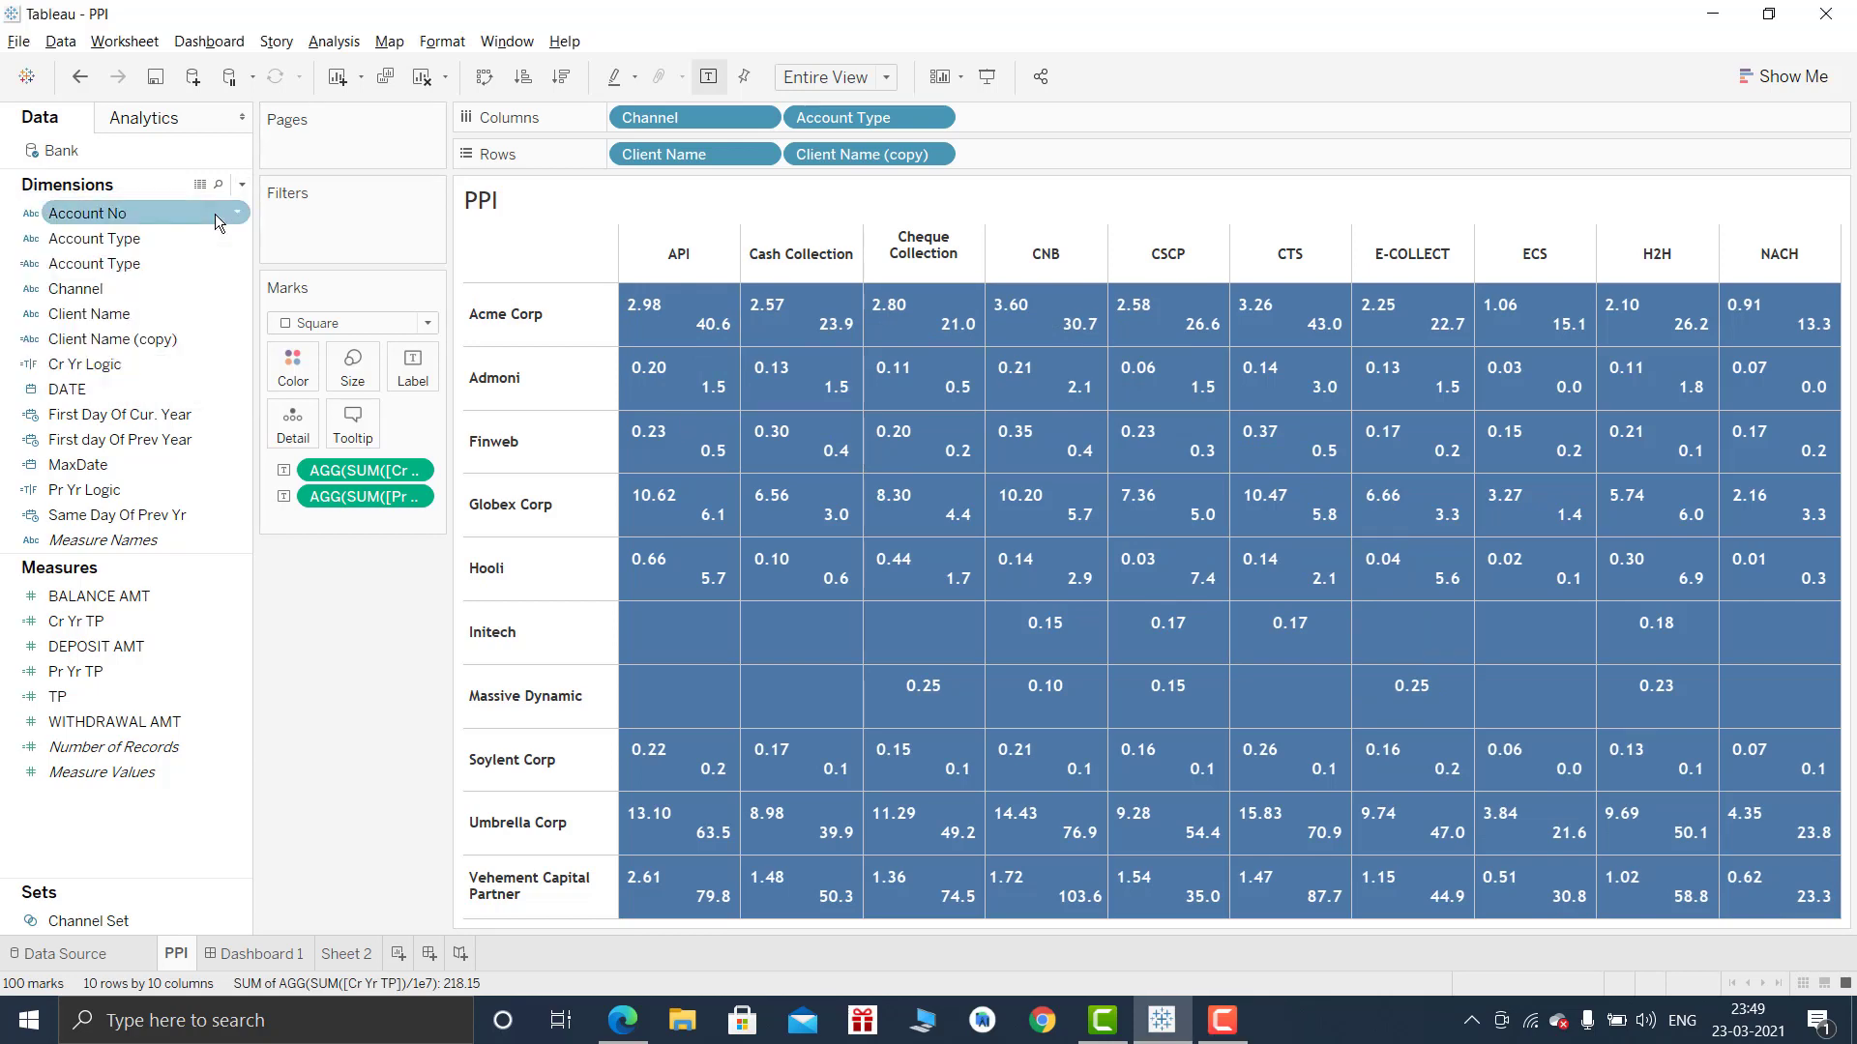
type("Cr Yr")
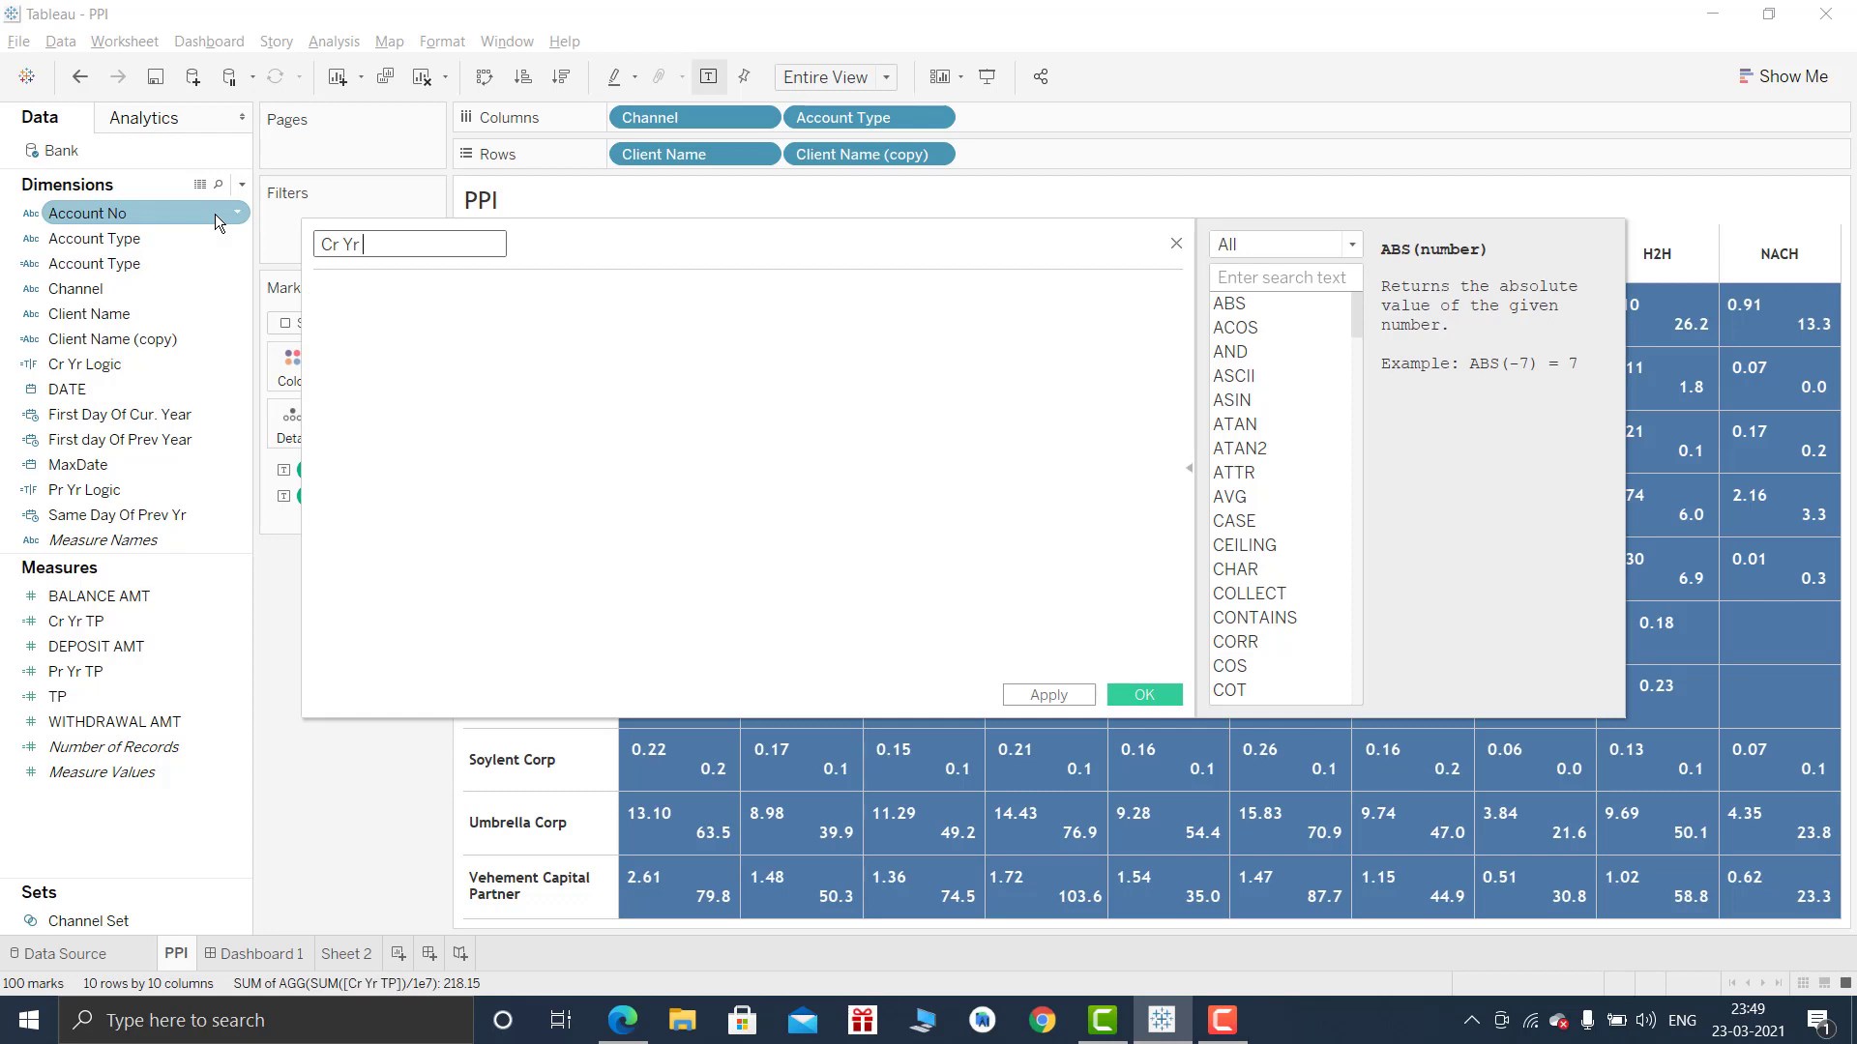
type(" Count")
key("Tab")
type("coun")
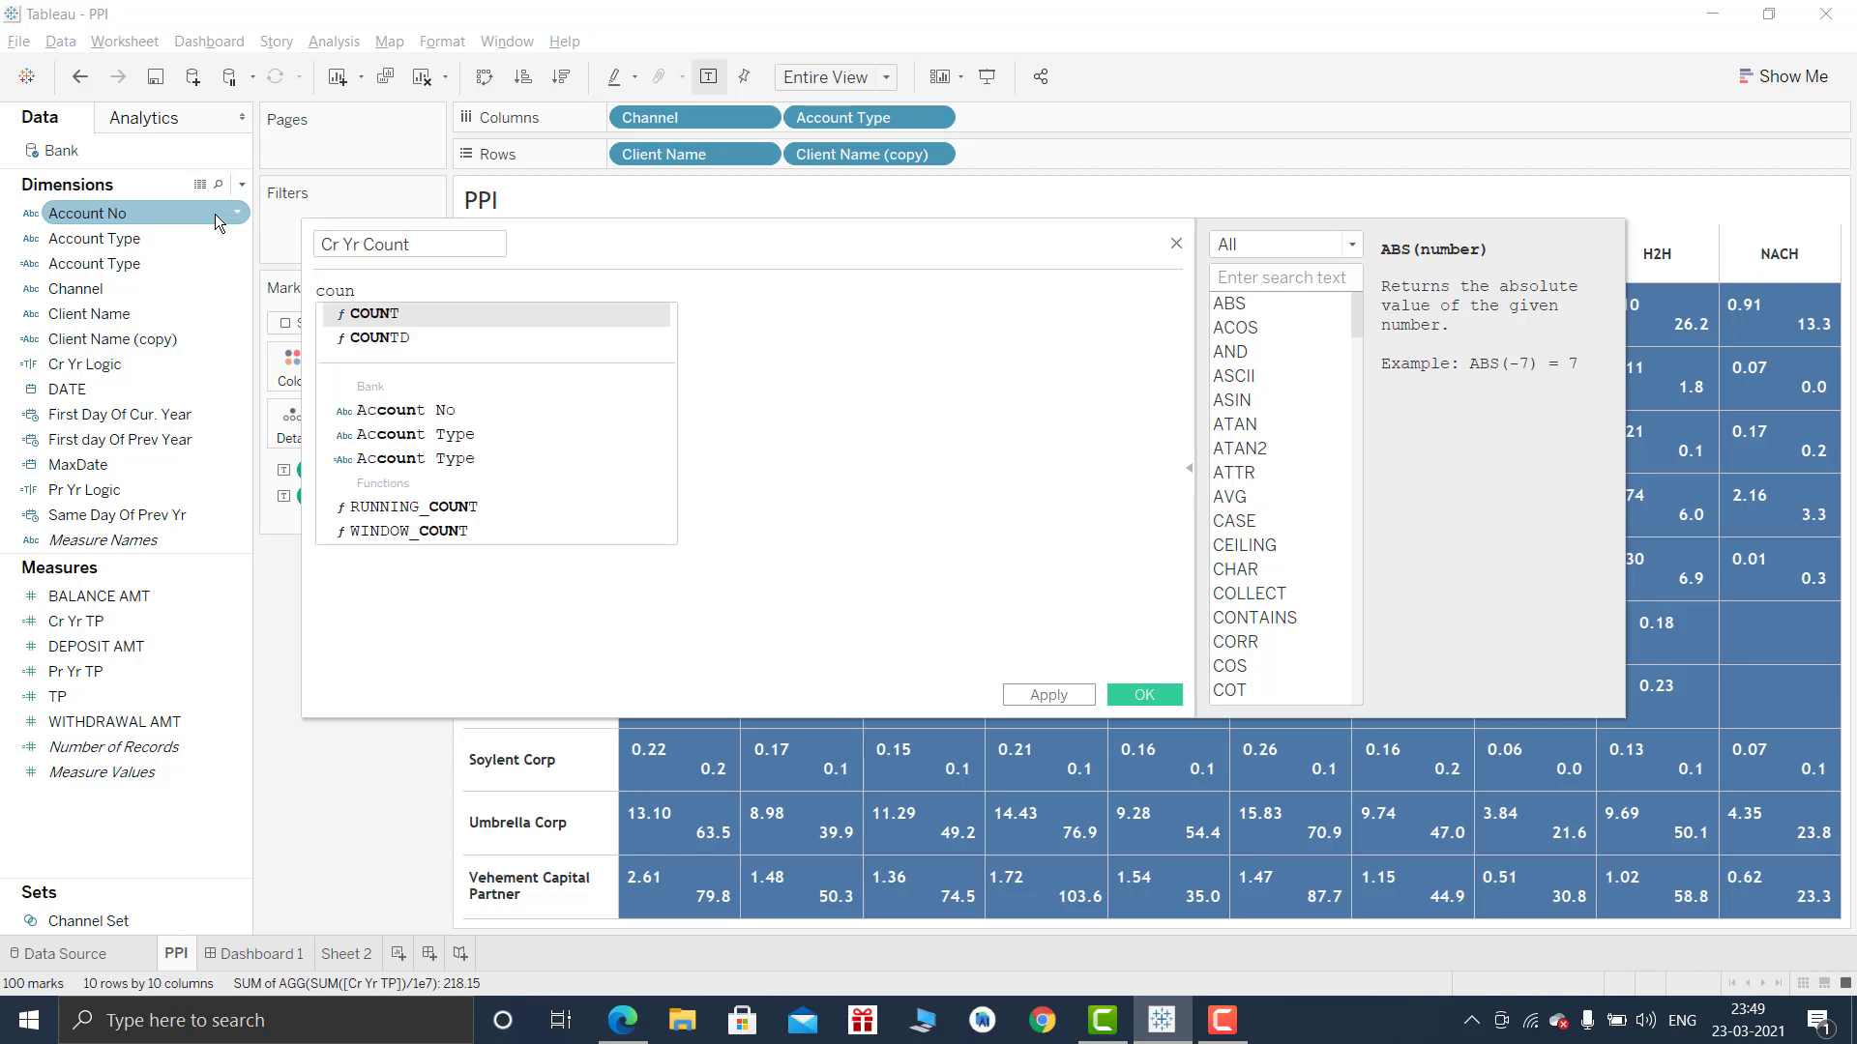
key("Down")
key("Return")
key("Return")
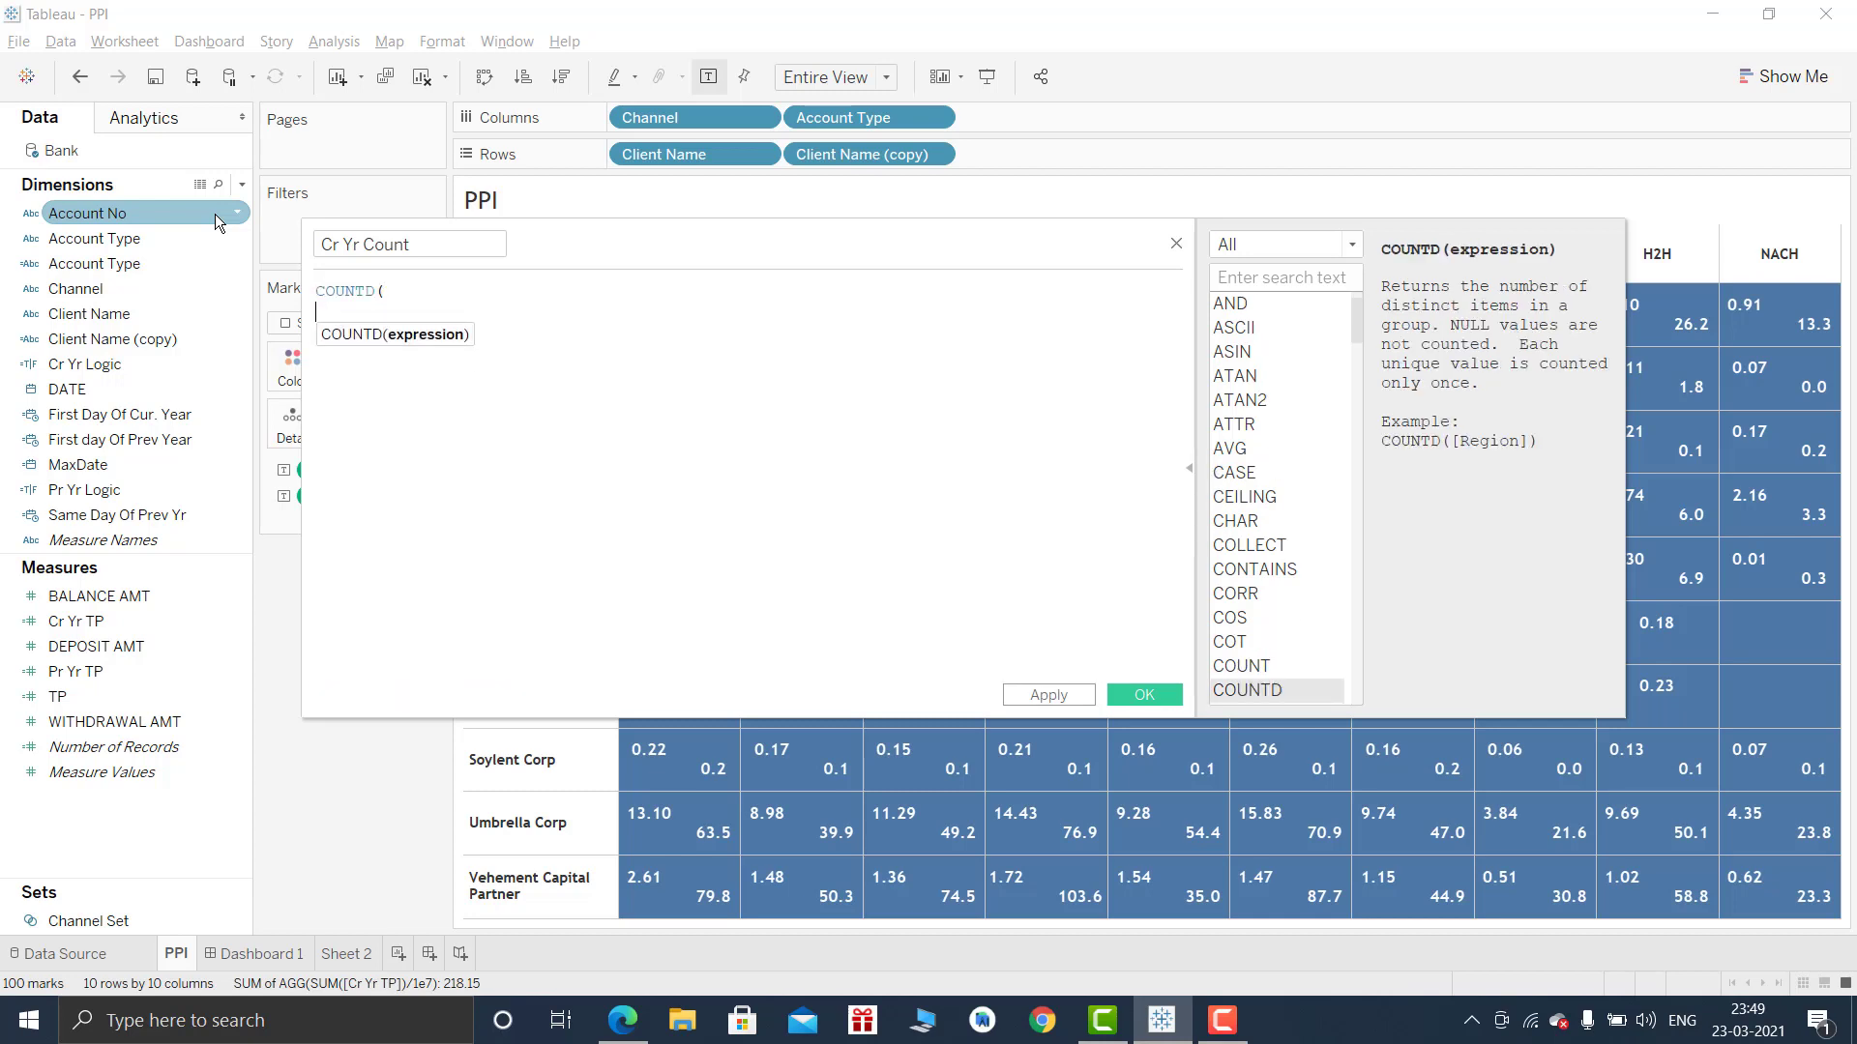
Complete the Cr Yr Count formula with IF [Cr Yr Logic] THEN [Client Name] END inside COUNTD and save the field.
type("IF")
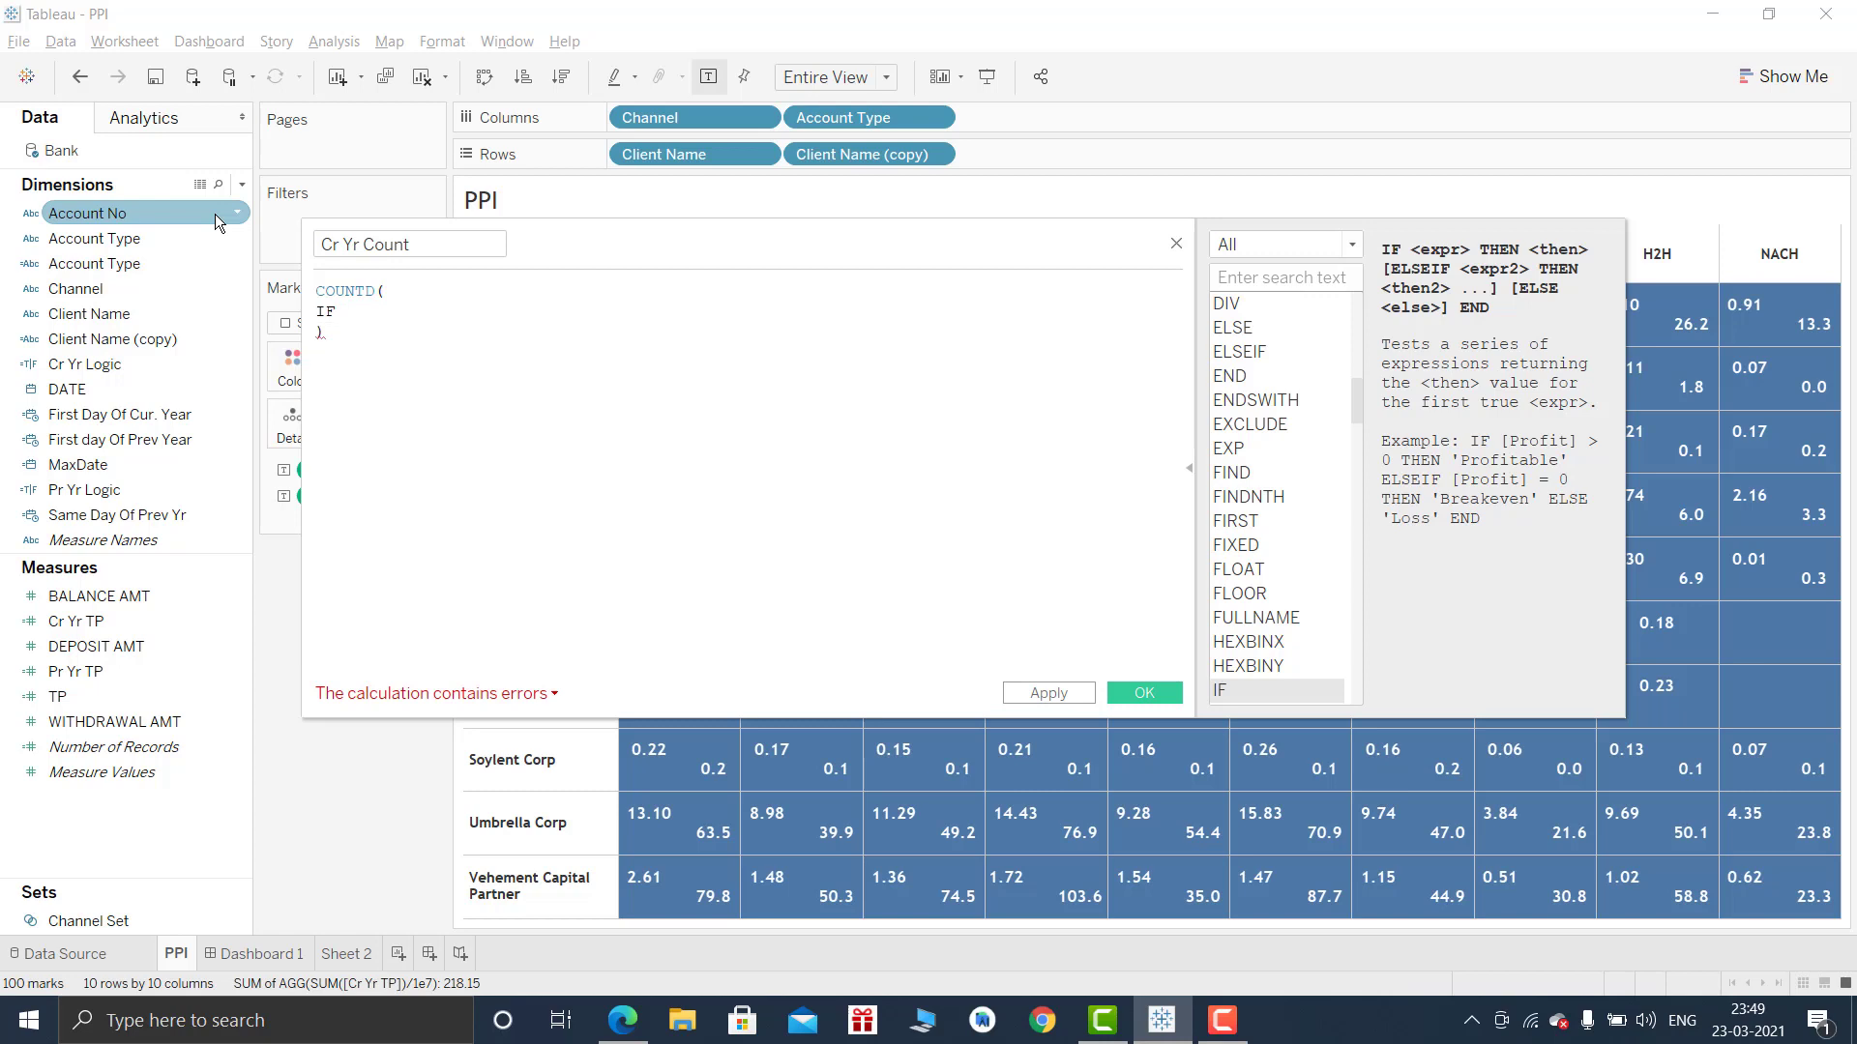
type(" [Cr")
key("Return")
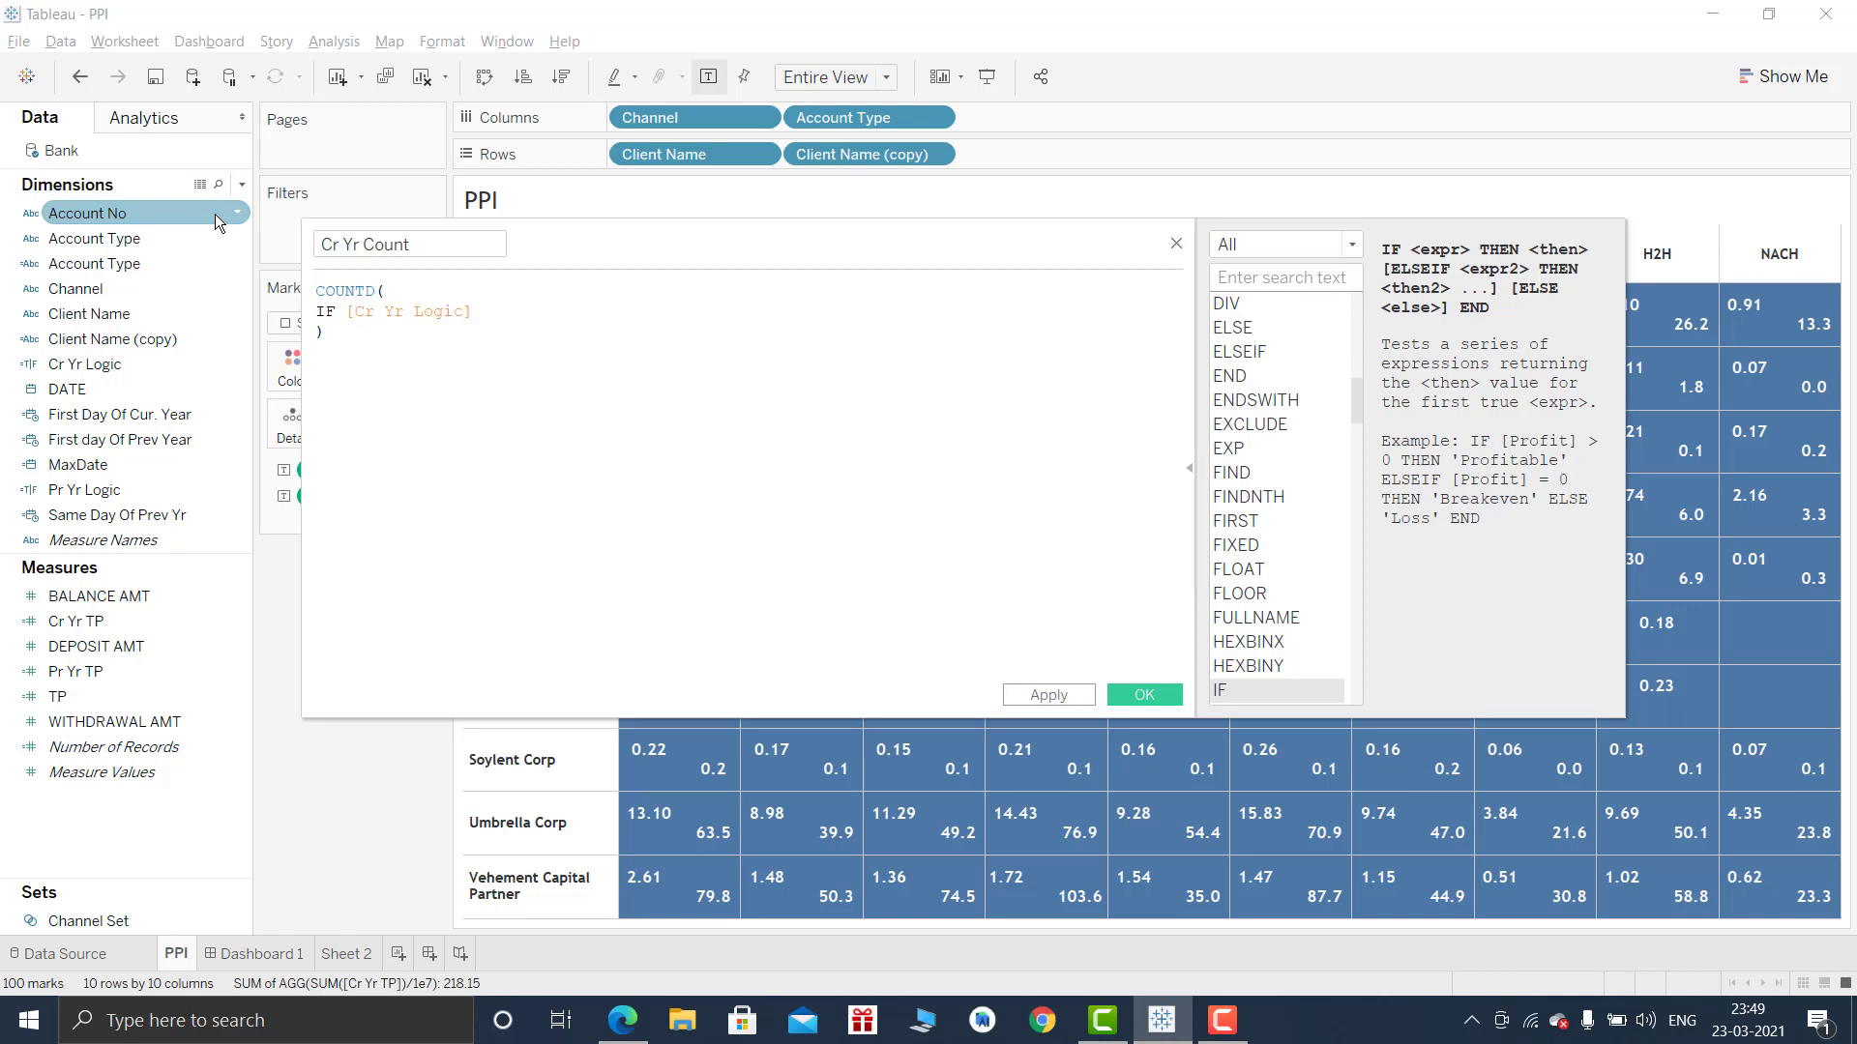
key("Up")
key("Return")
key("Up")
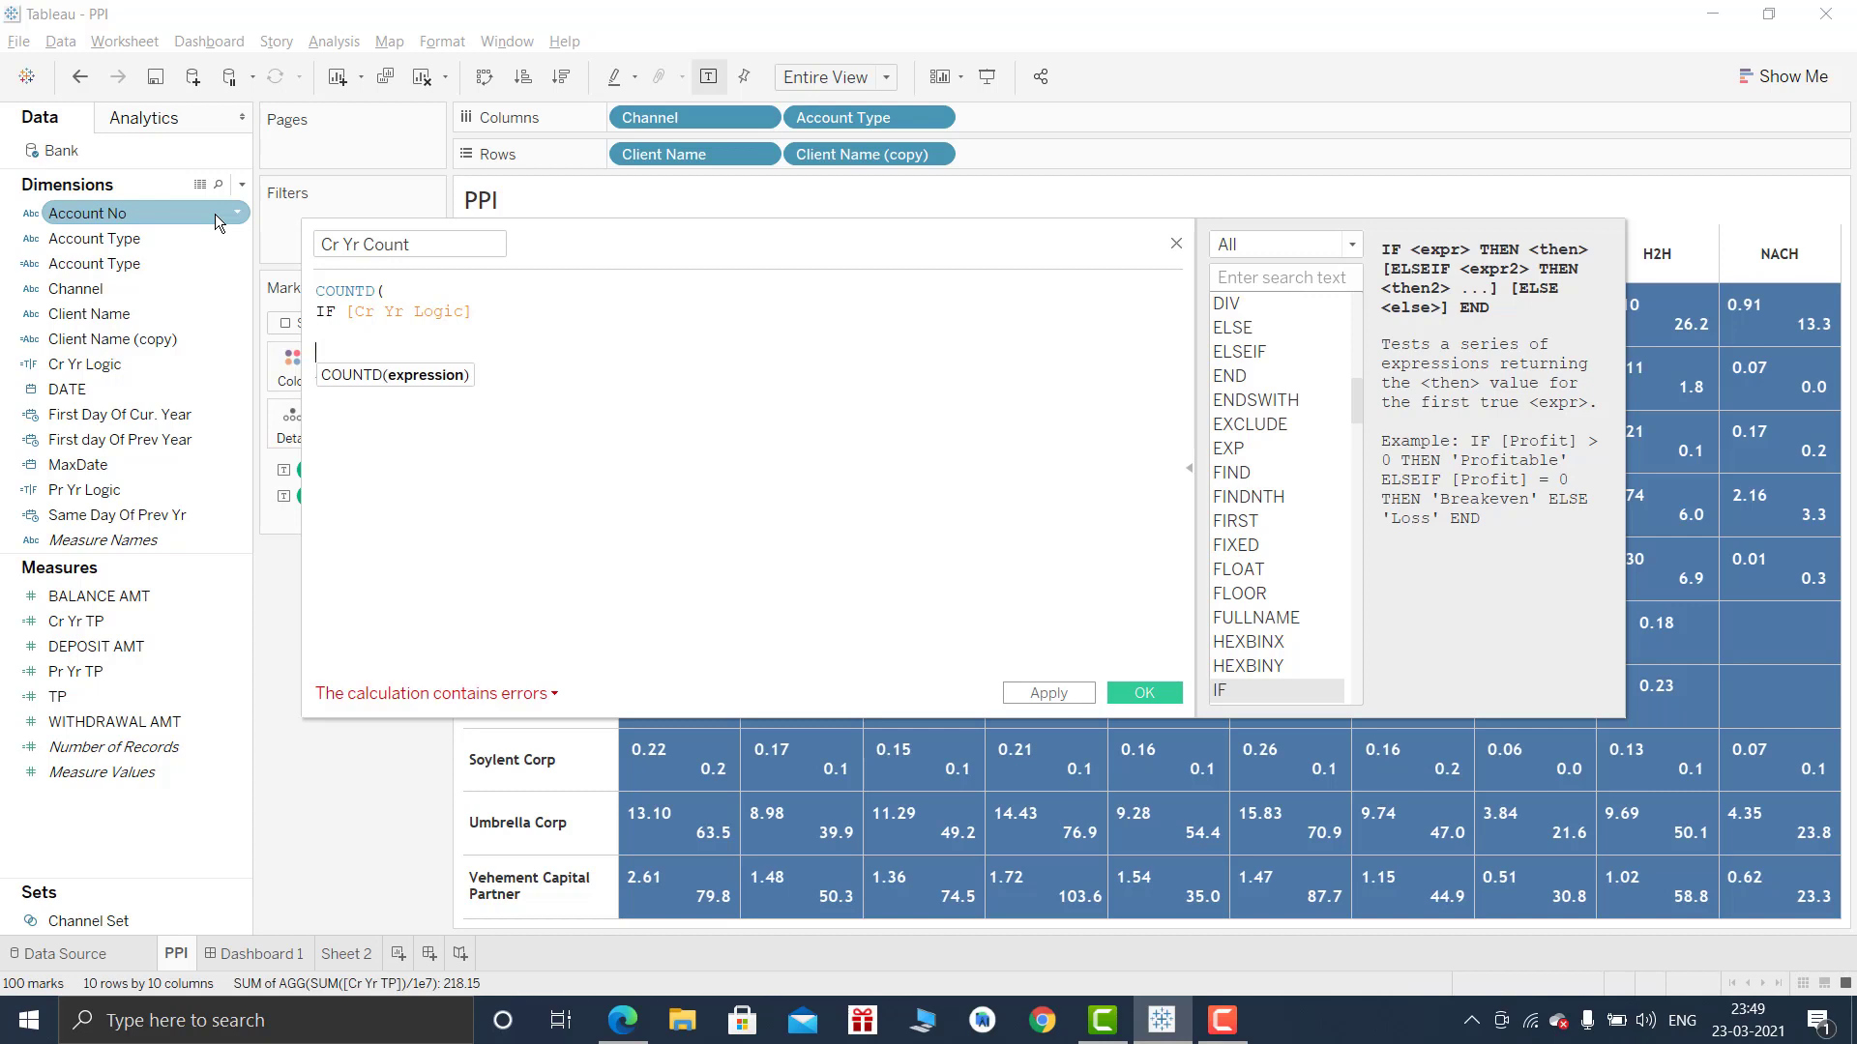
type("th")
key("Return")
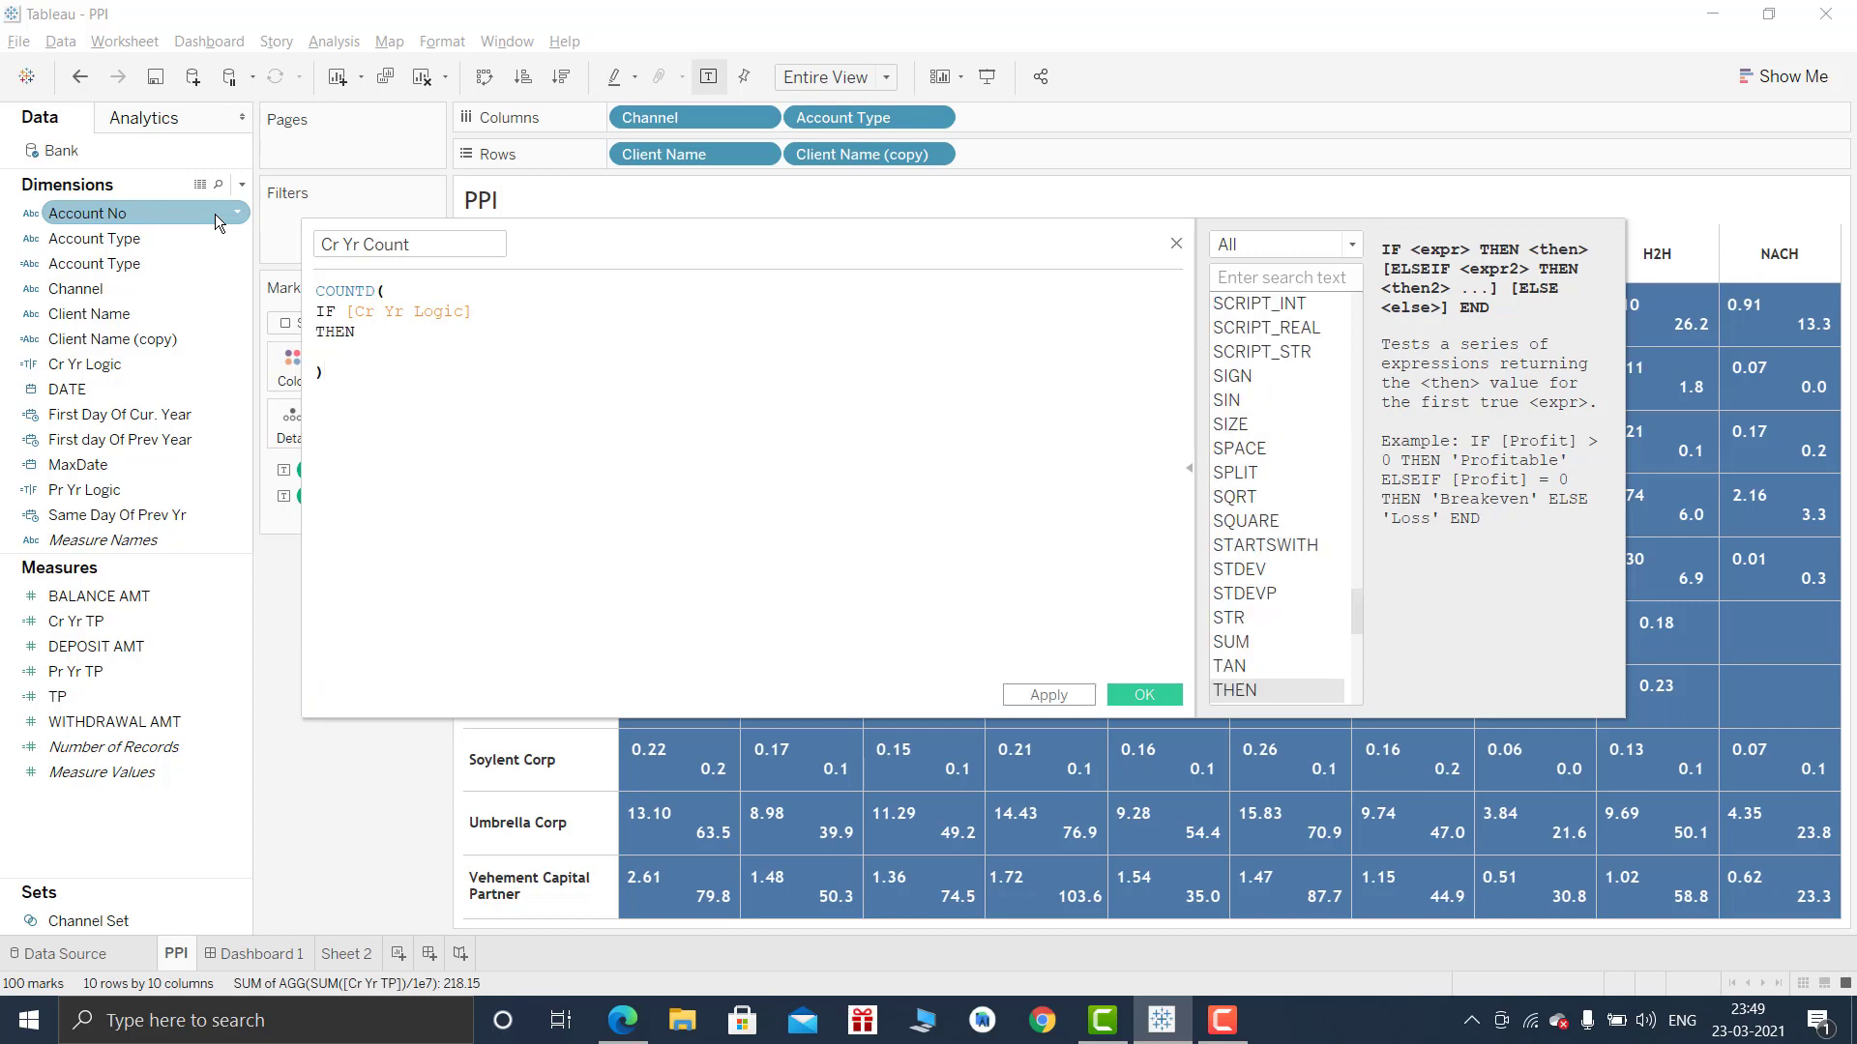
type("[cl")
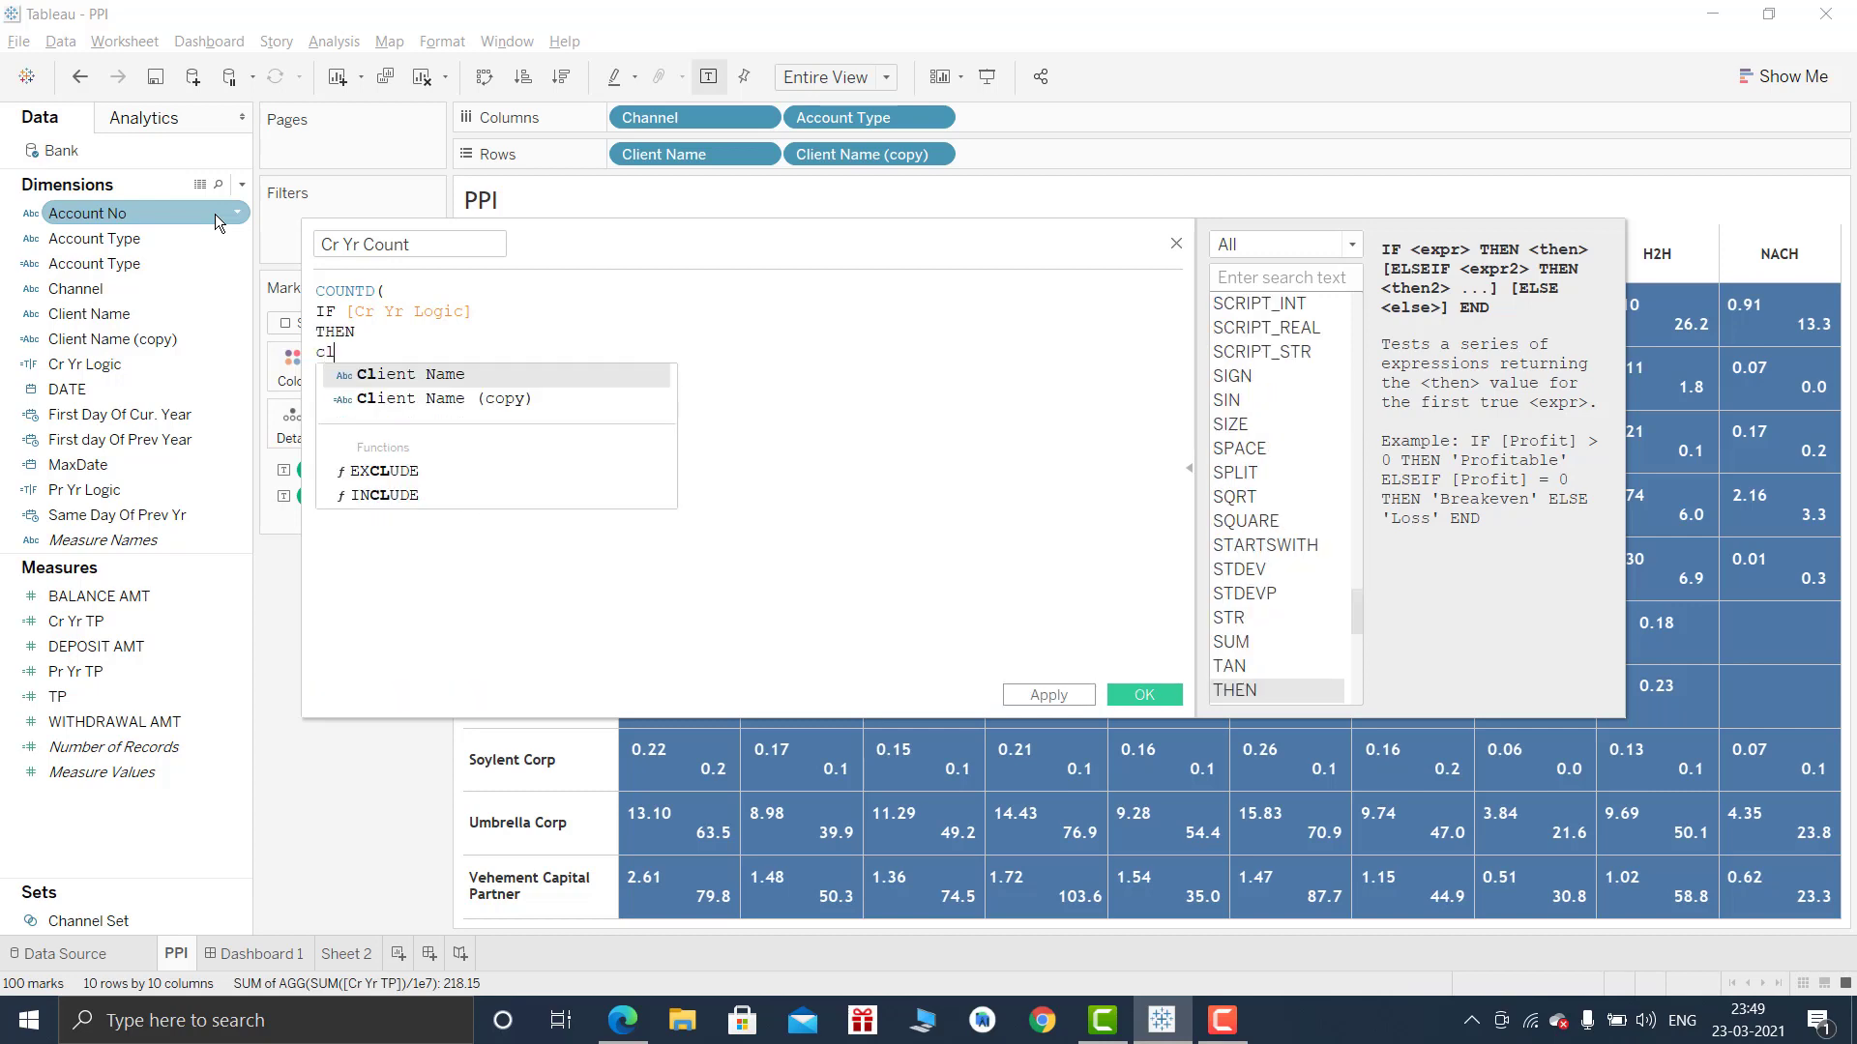
key("Return")
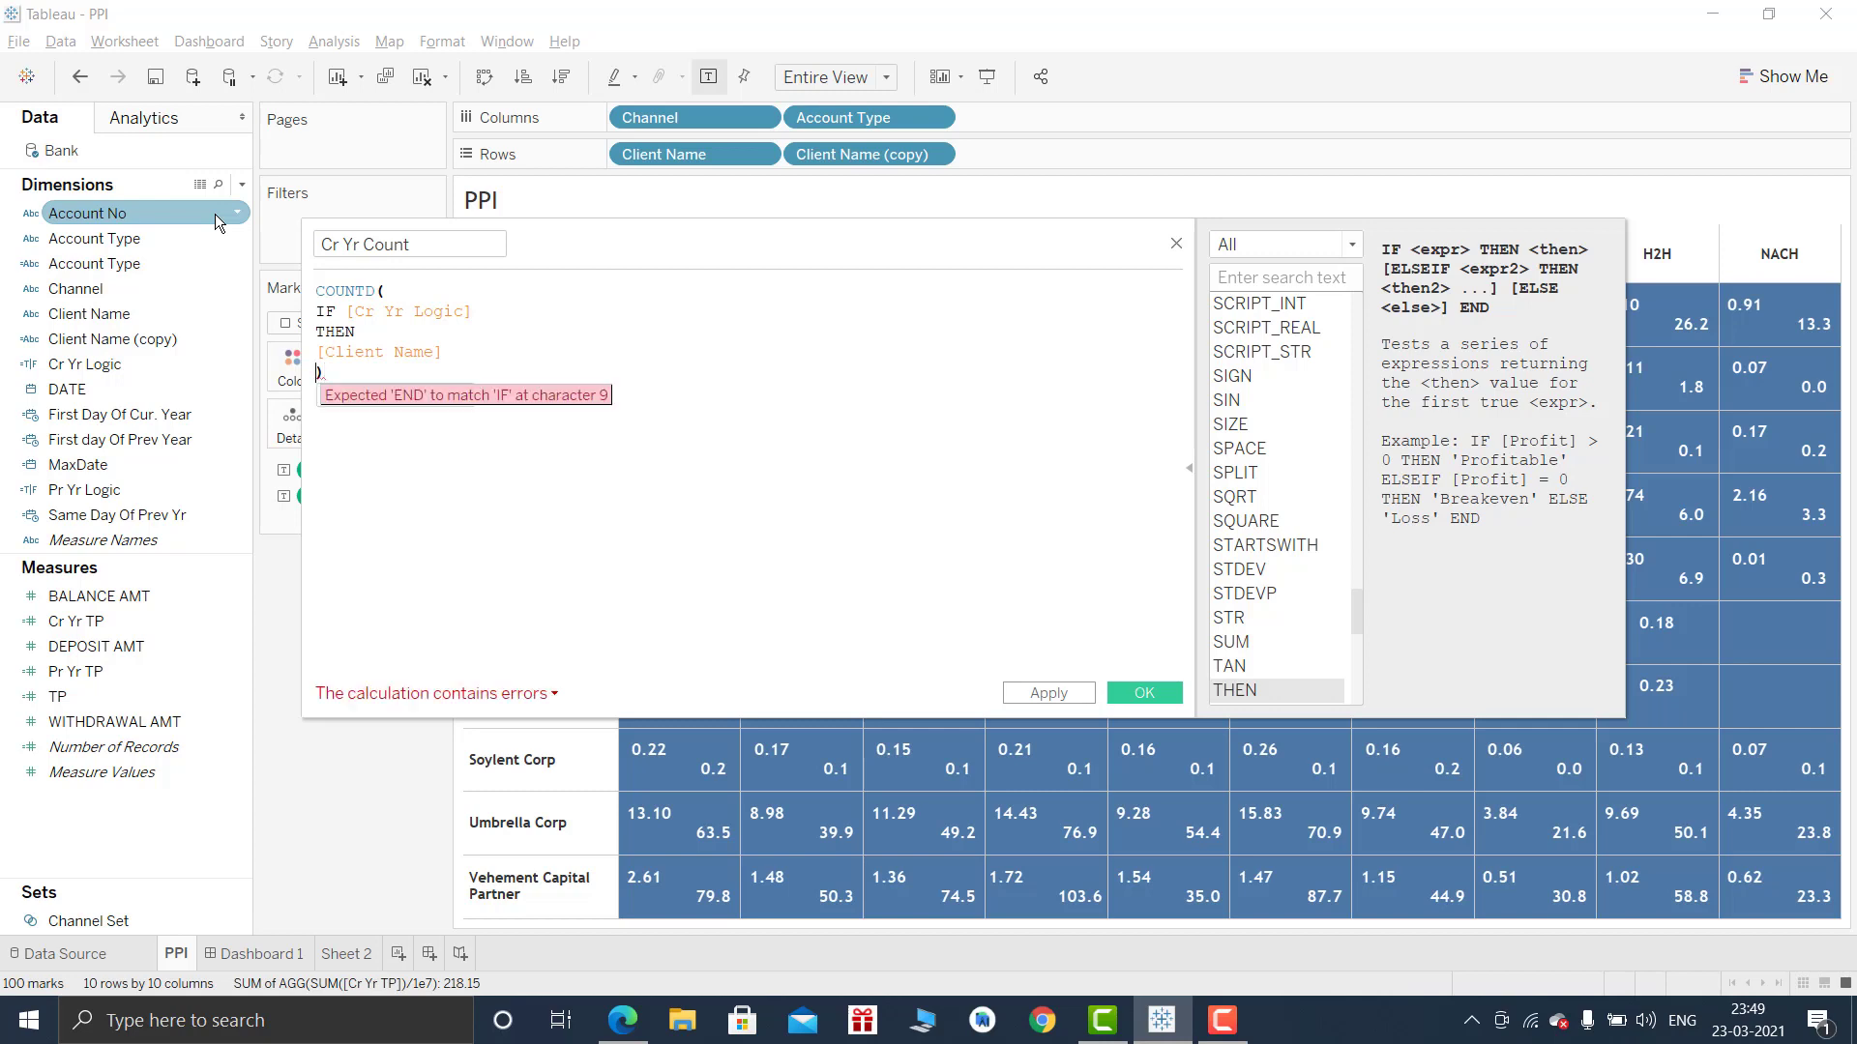
key("Return")
type("end")
key("Return")
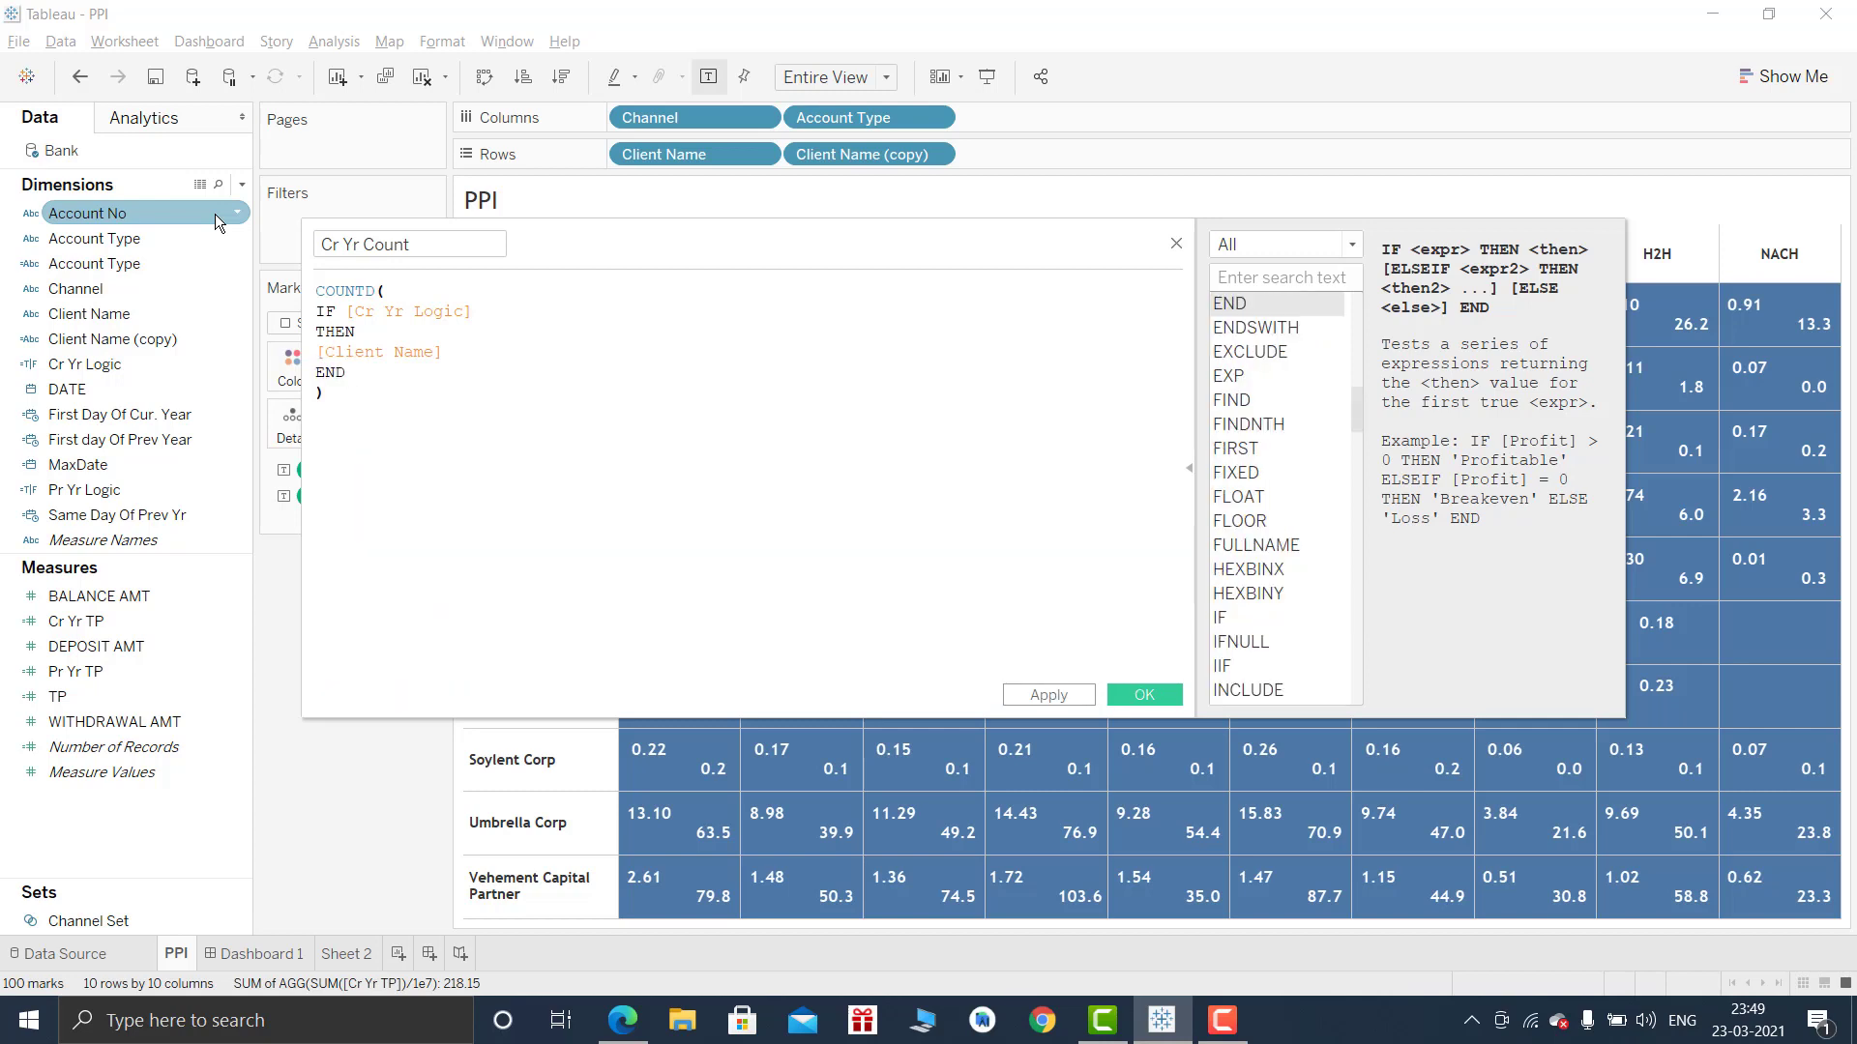
left_click(1169, 695)
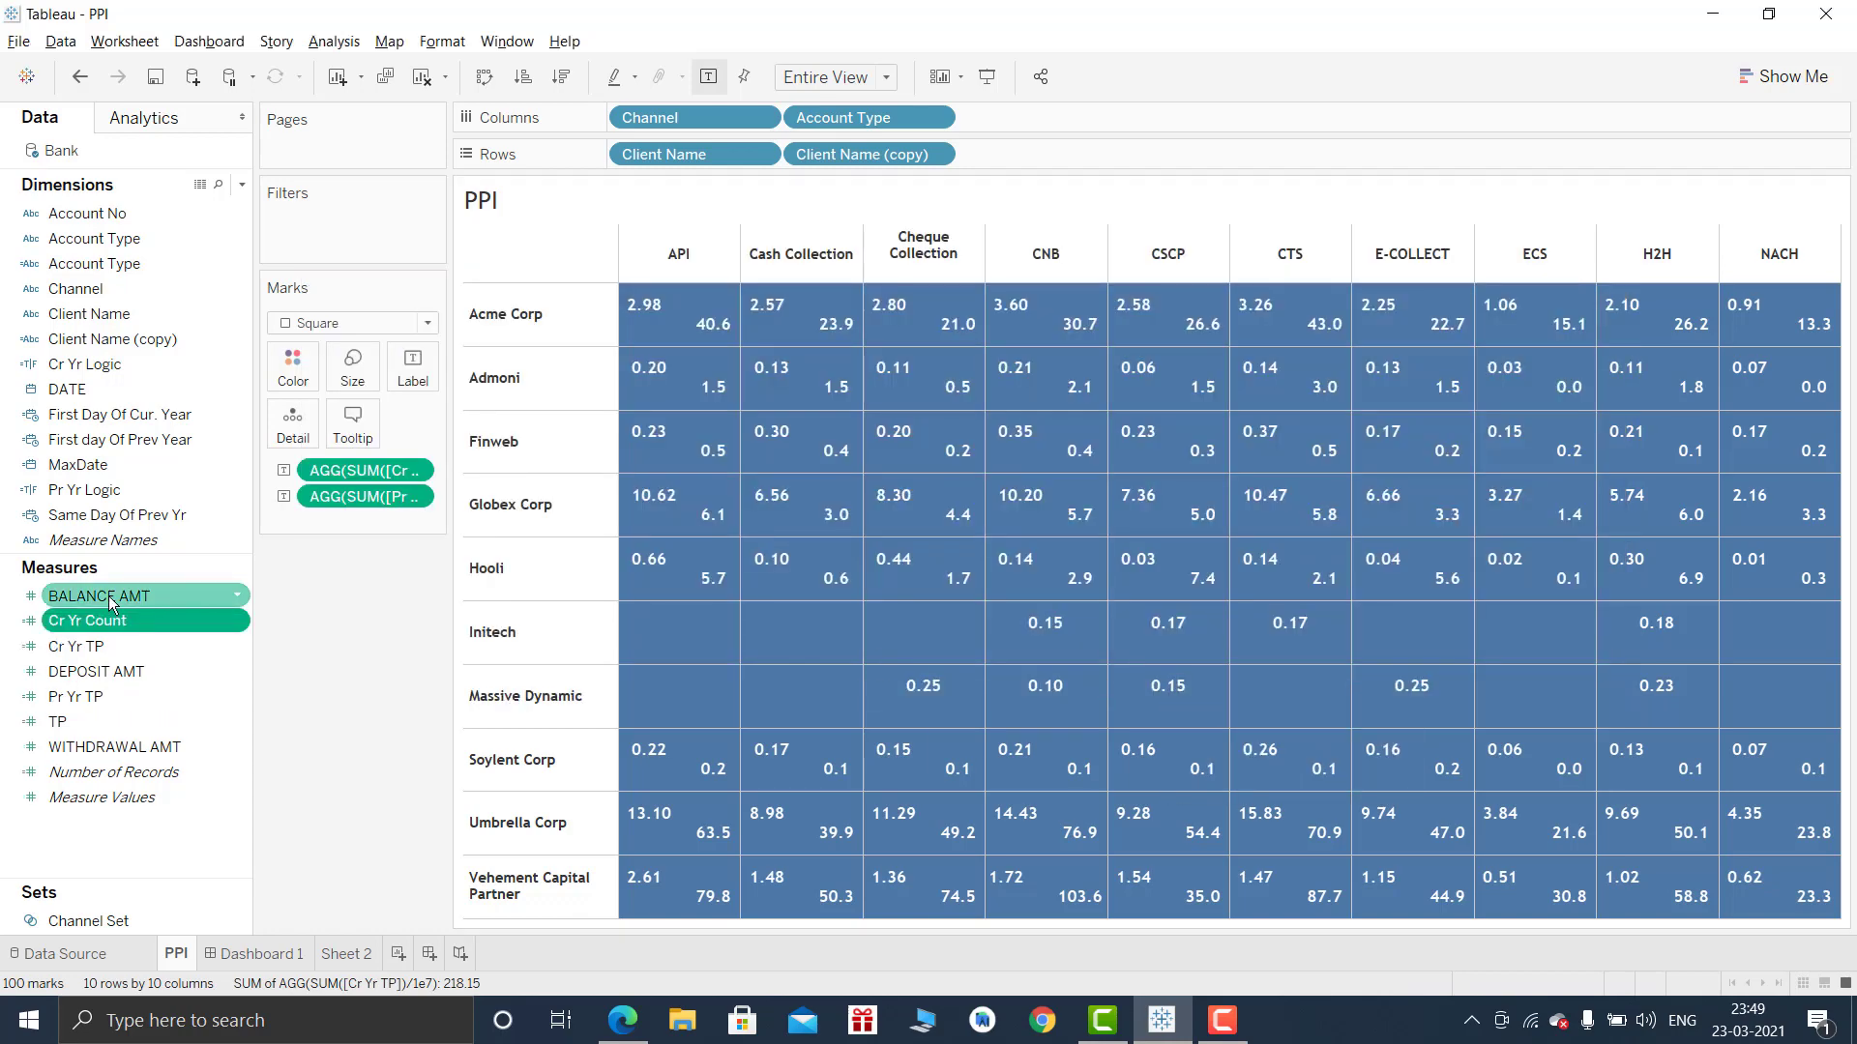
Duplicate the Cr Yr Count measure and rename the copy as Pr Yr Count in its calculation editor.
right_click(113, 620)
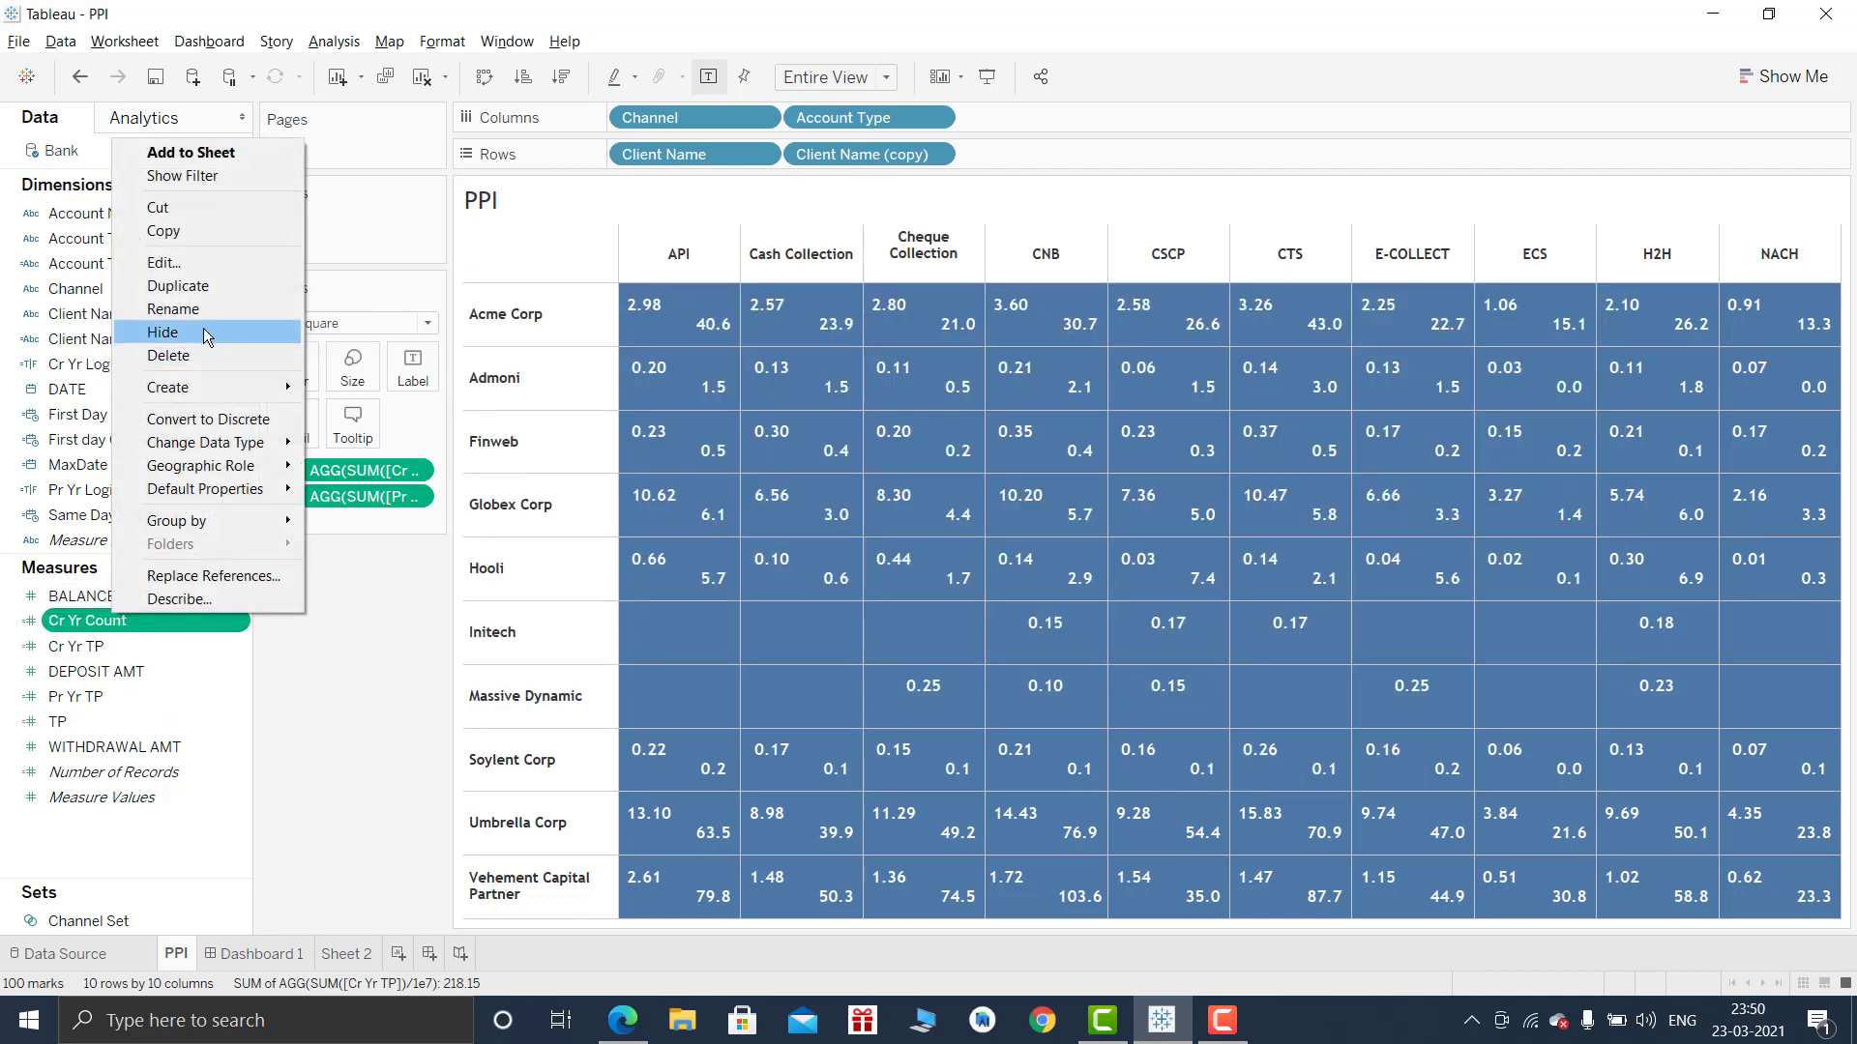
left_click(206, 296)
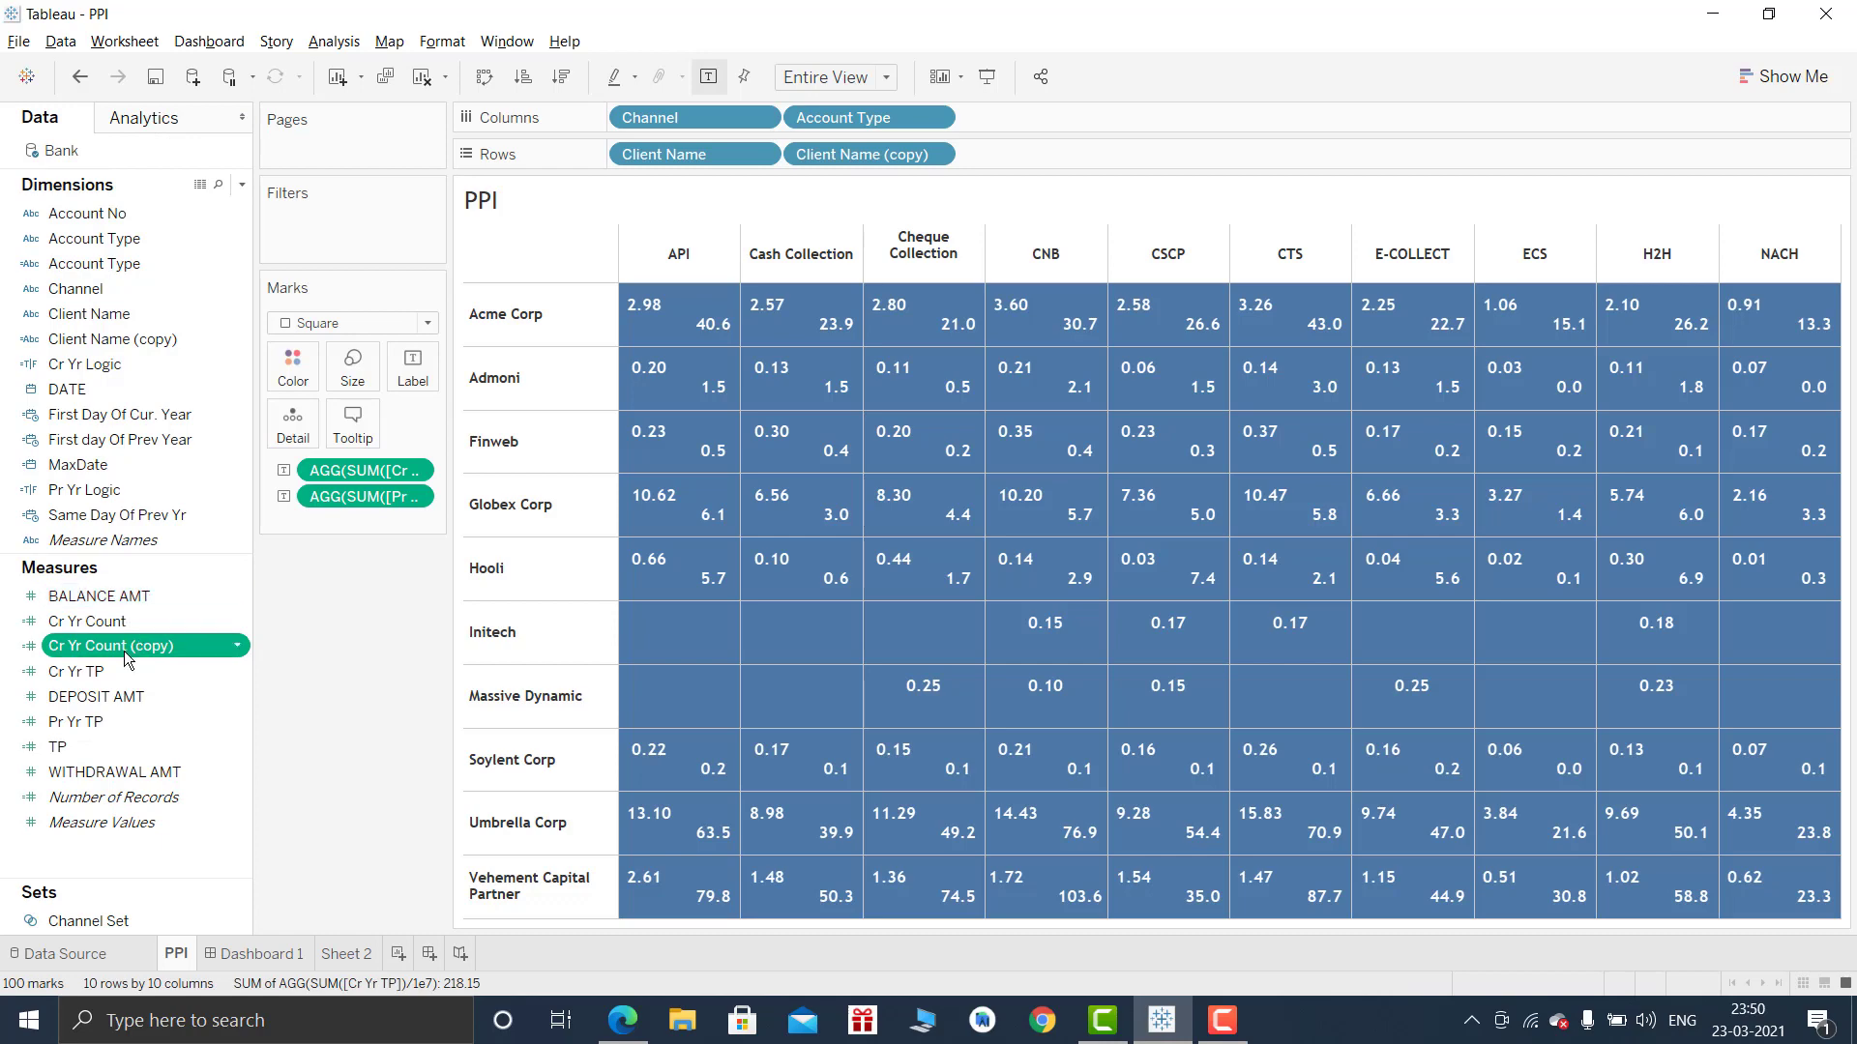
right_click(128, 645)
left_click(177, 300)
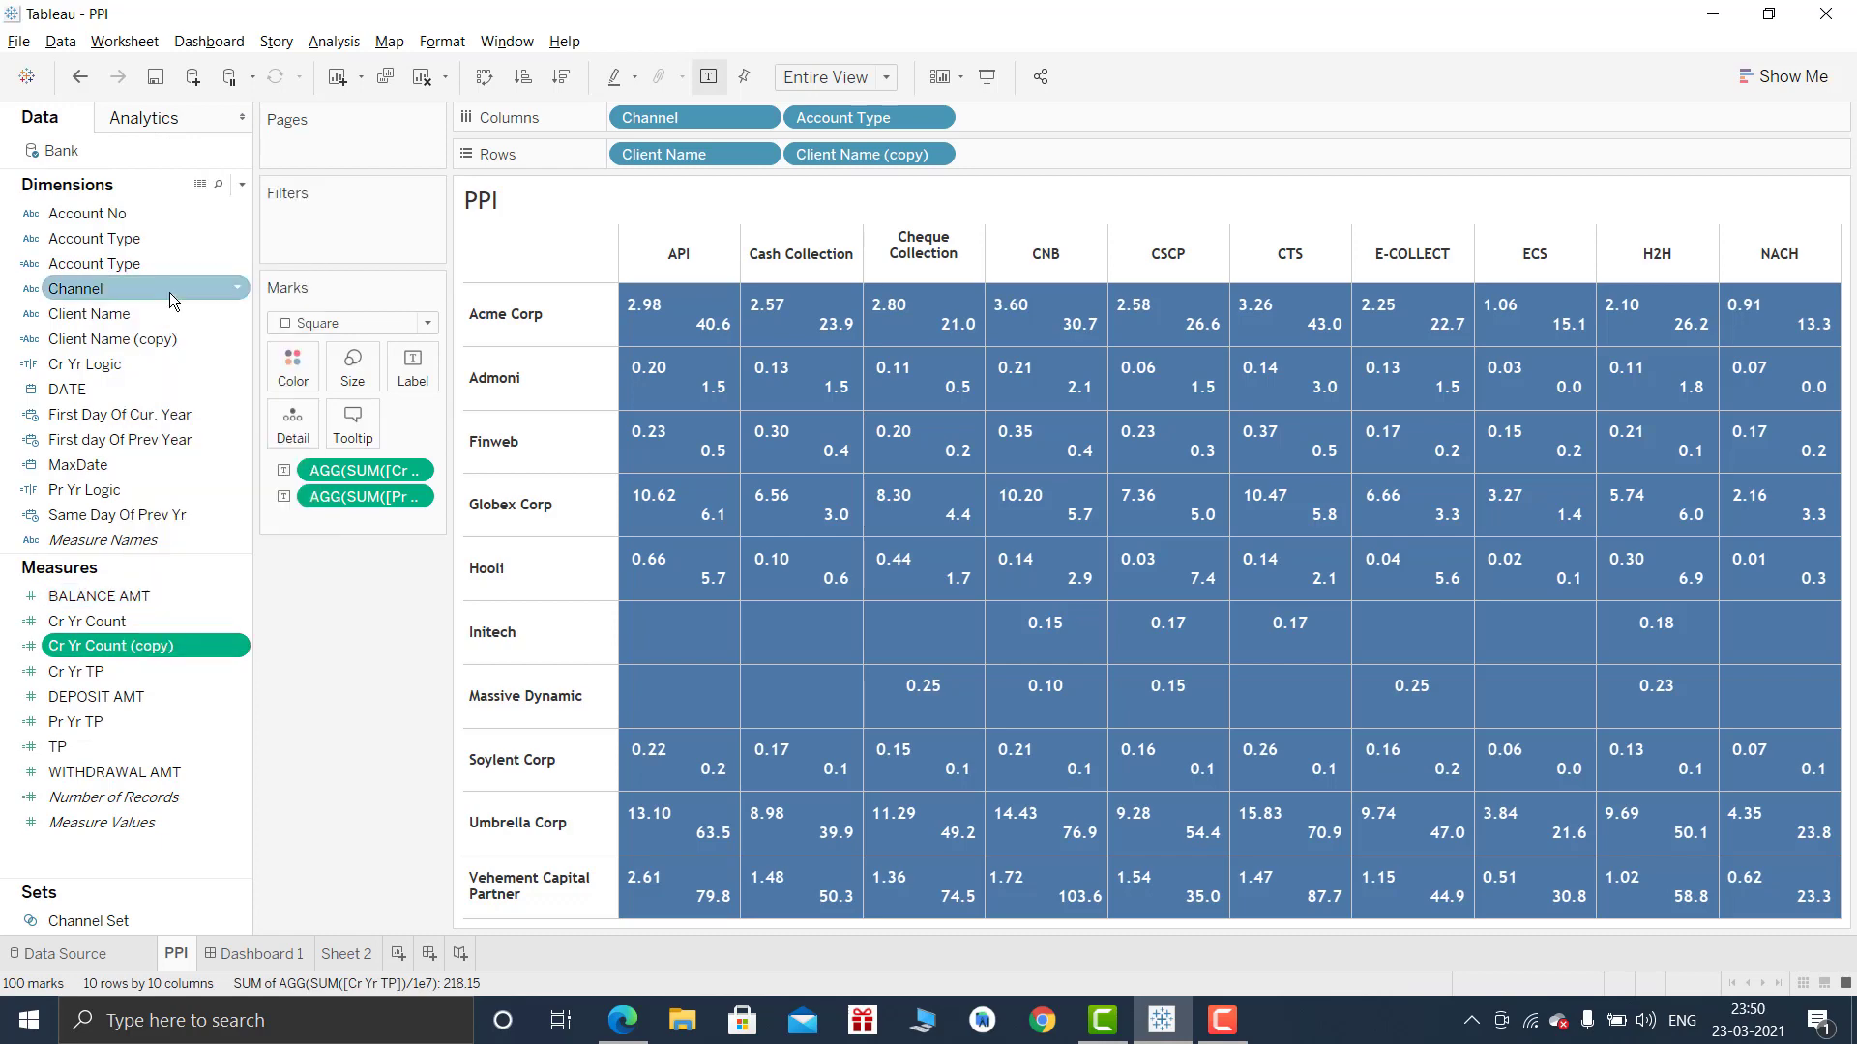
left_click_drag(466, 244, 415, 245)
key("BackSpace")
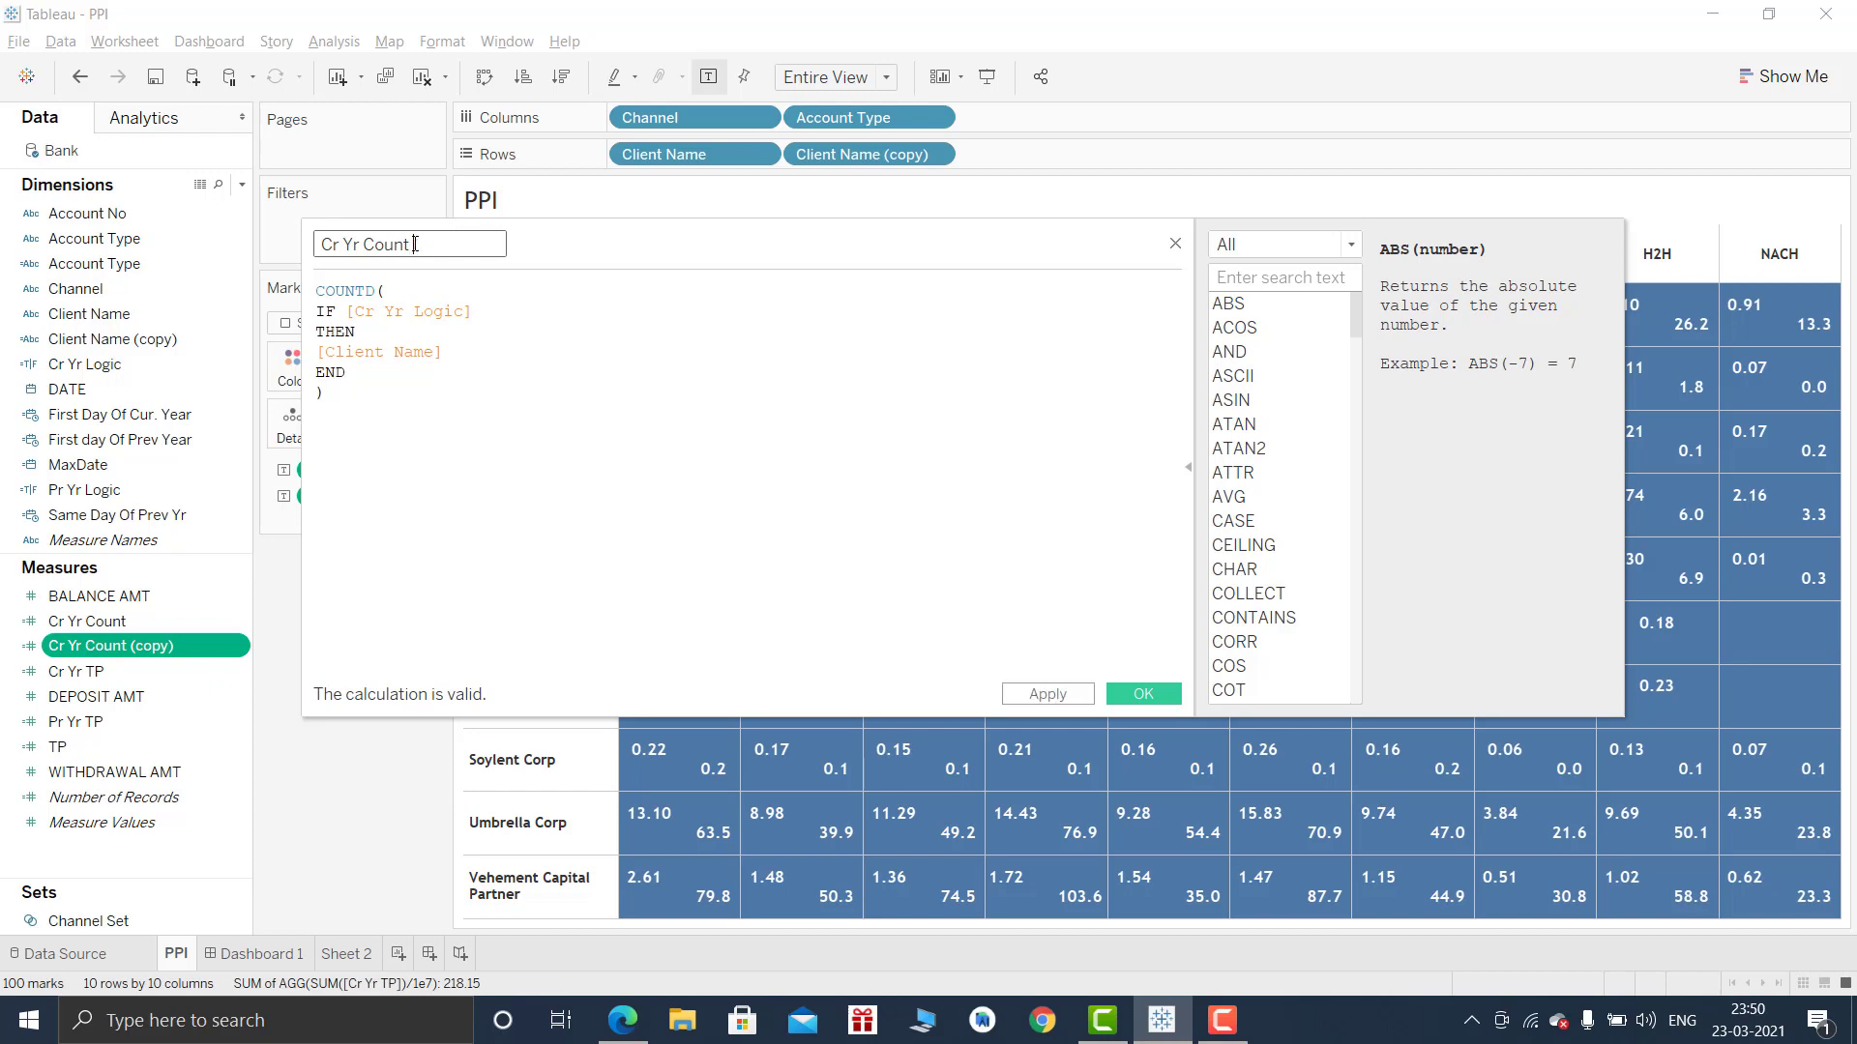
double_click(332, 246)
type("Pr")
Replace [Cr Yr Logic] with [Pr Yr Logic] in the Pr Yr Count formula and save the field.
double_click(401, 310)
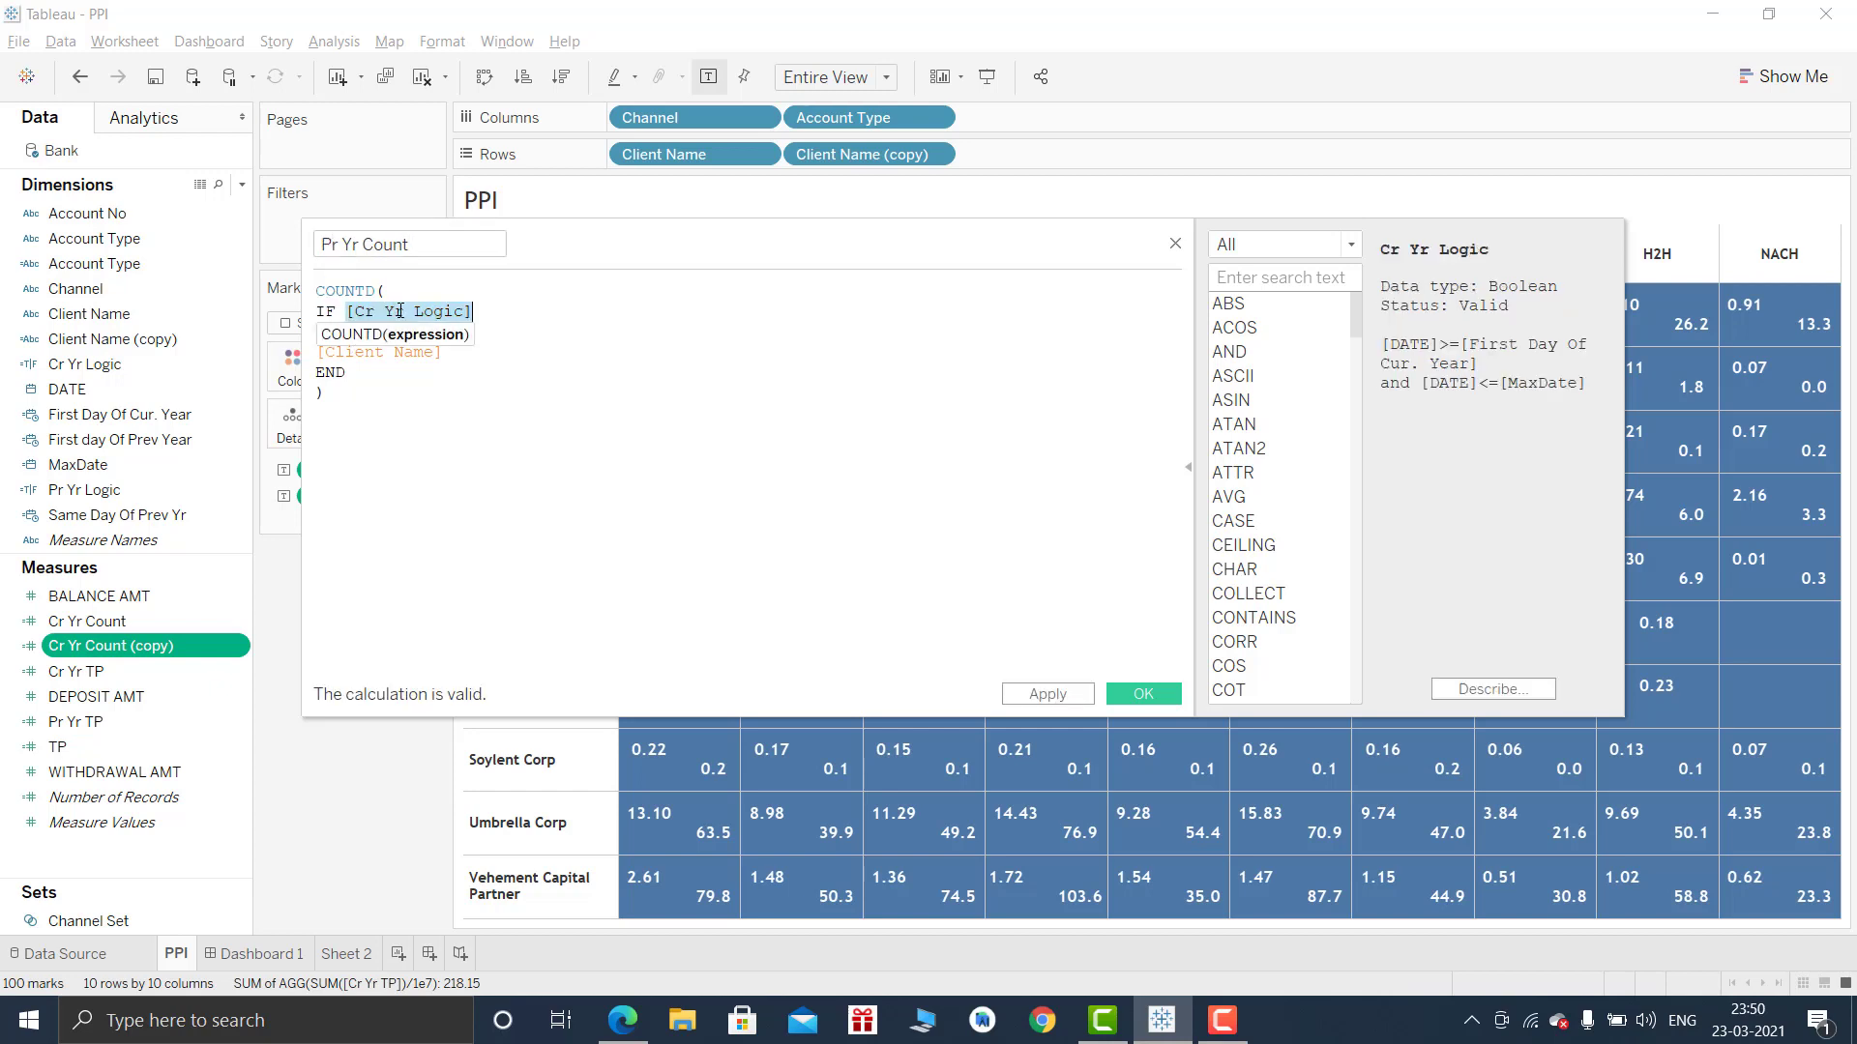
type("Pr")
key("Return")
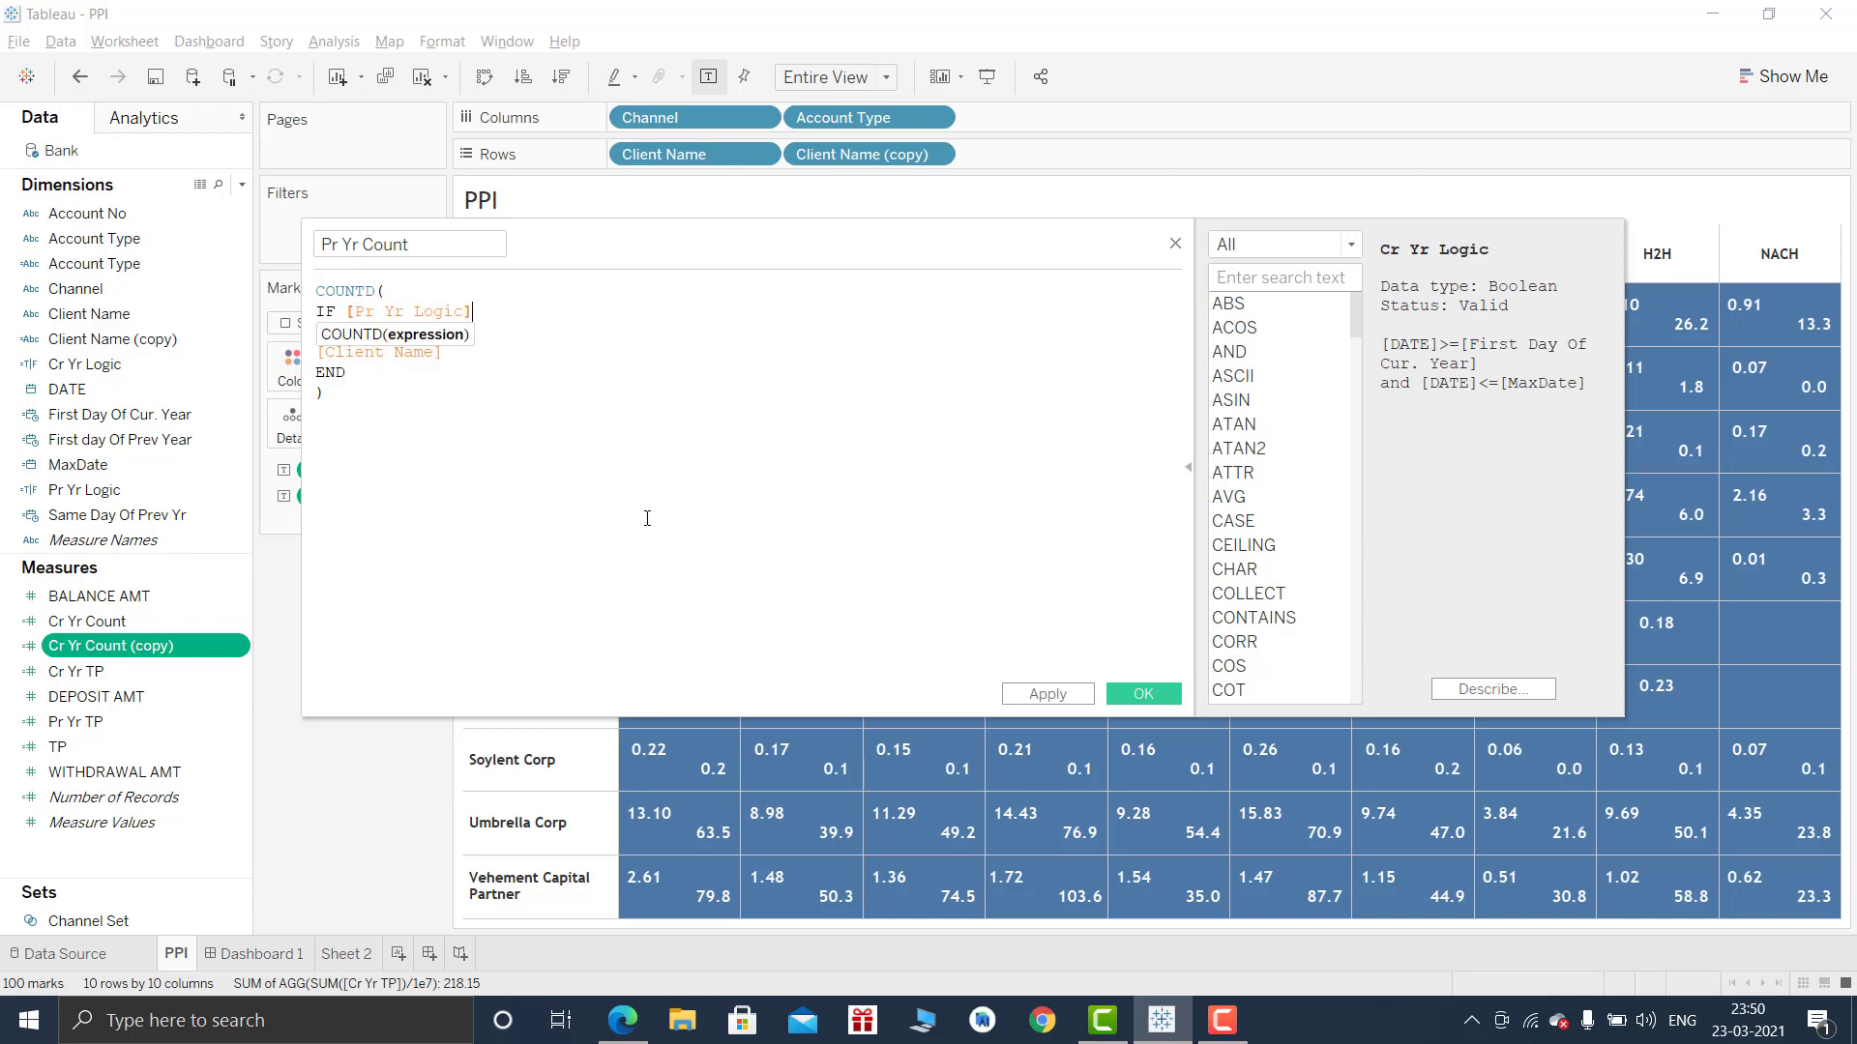
left_click(1144, 693)
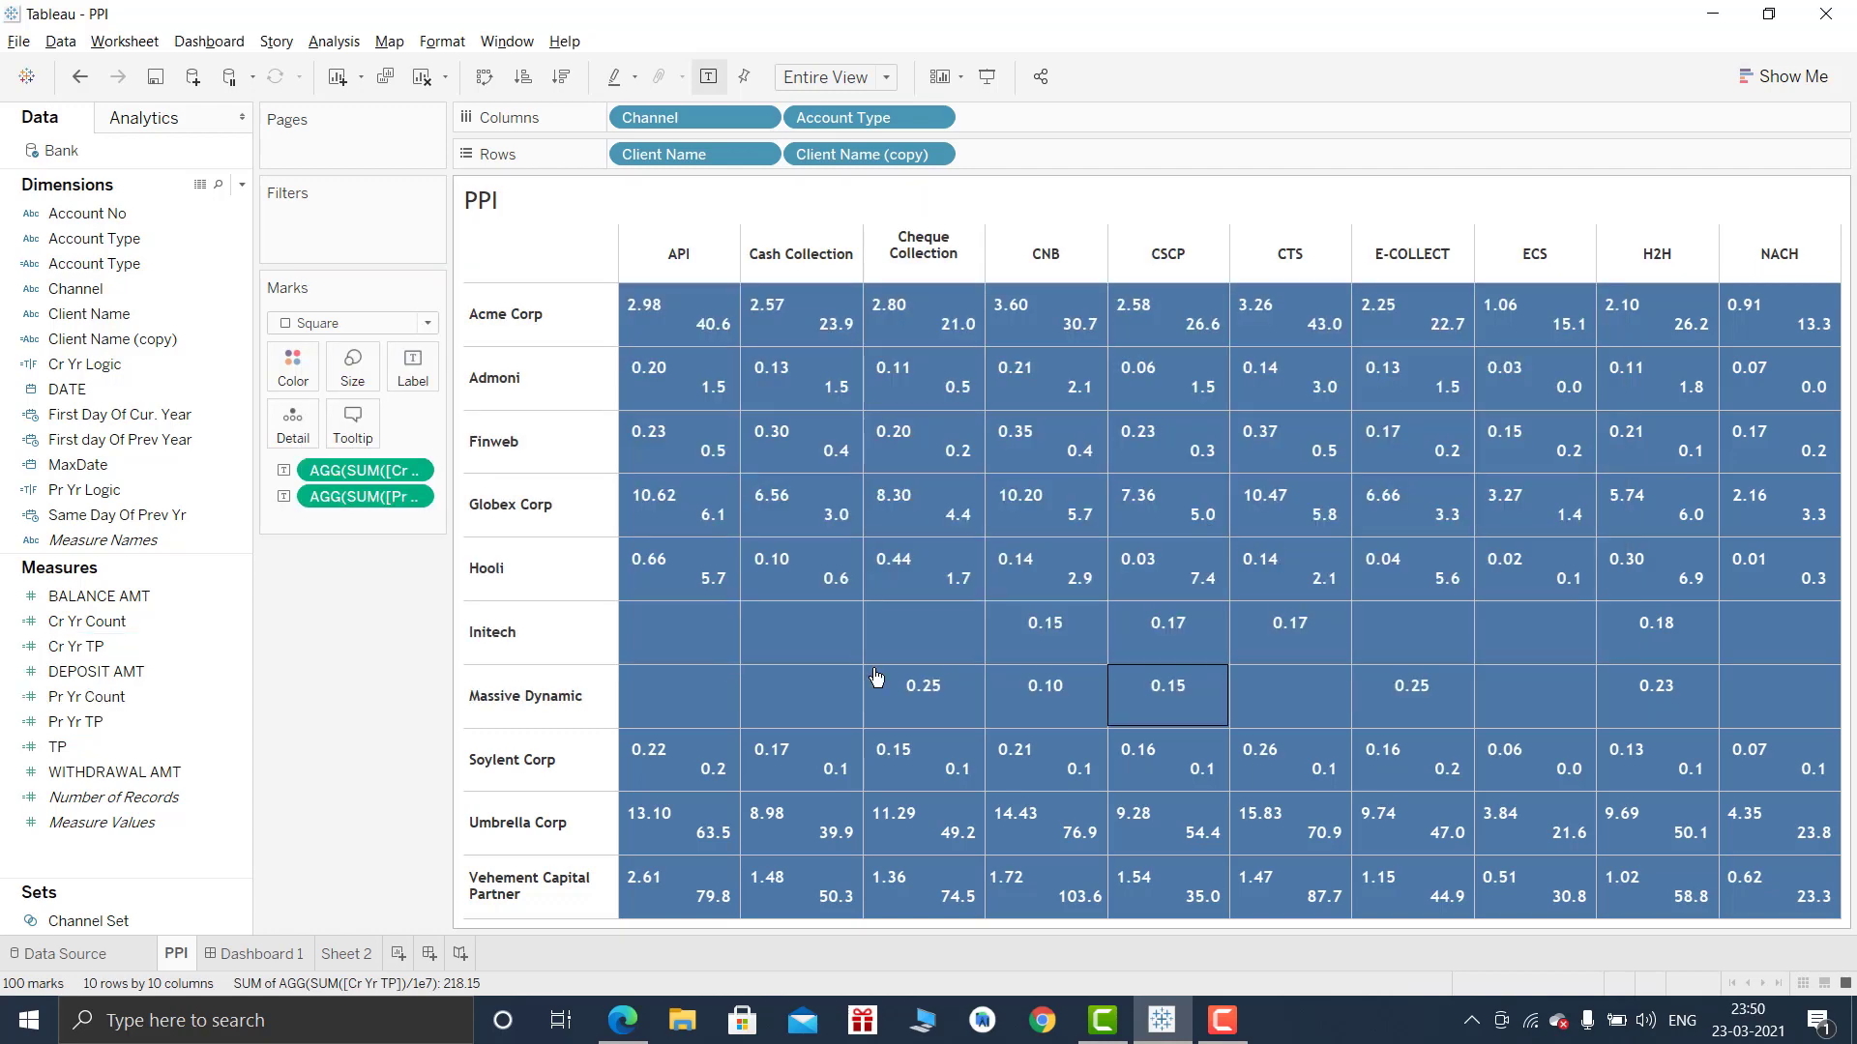
Create a new calculated field named Legend.
left_click(242, 185)
left_click(126, 206)
type("L")
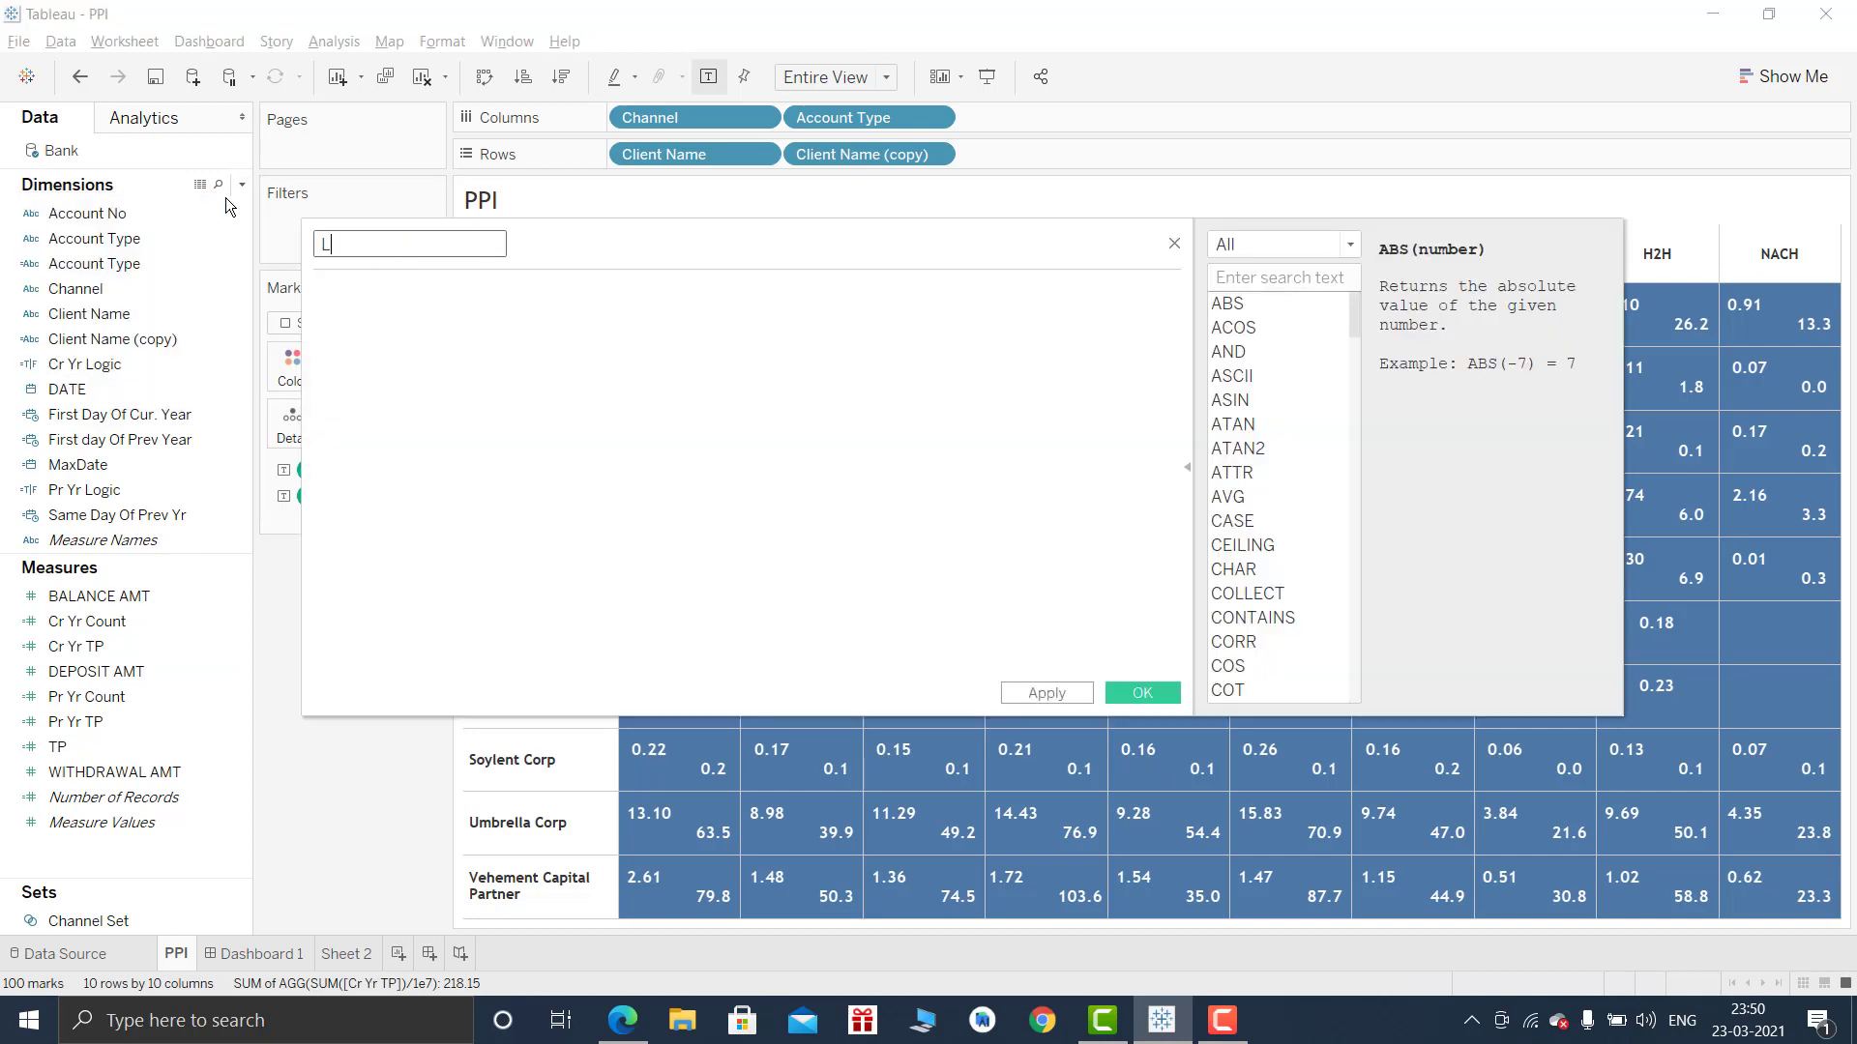
type("egend")
key("Tab")
Write the first Legend branch: IF [Cr Yr Count]=1 and [Pr Yr Count ]=1 THEN 'Both'.
type("IF cr")
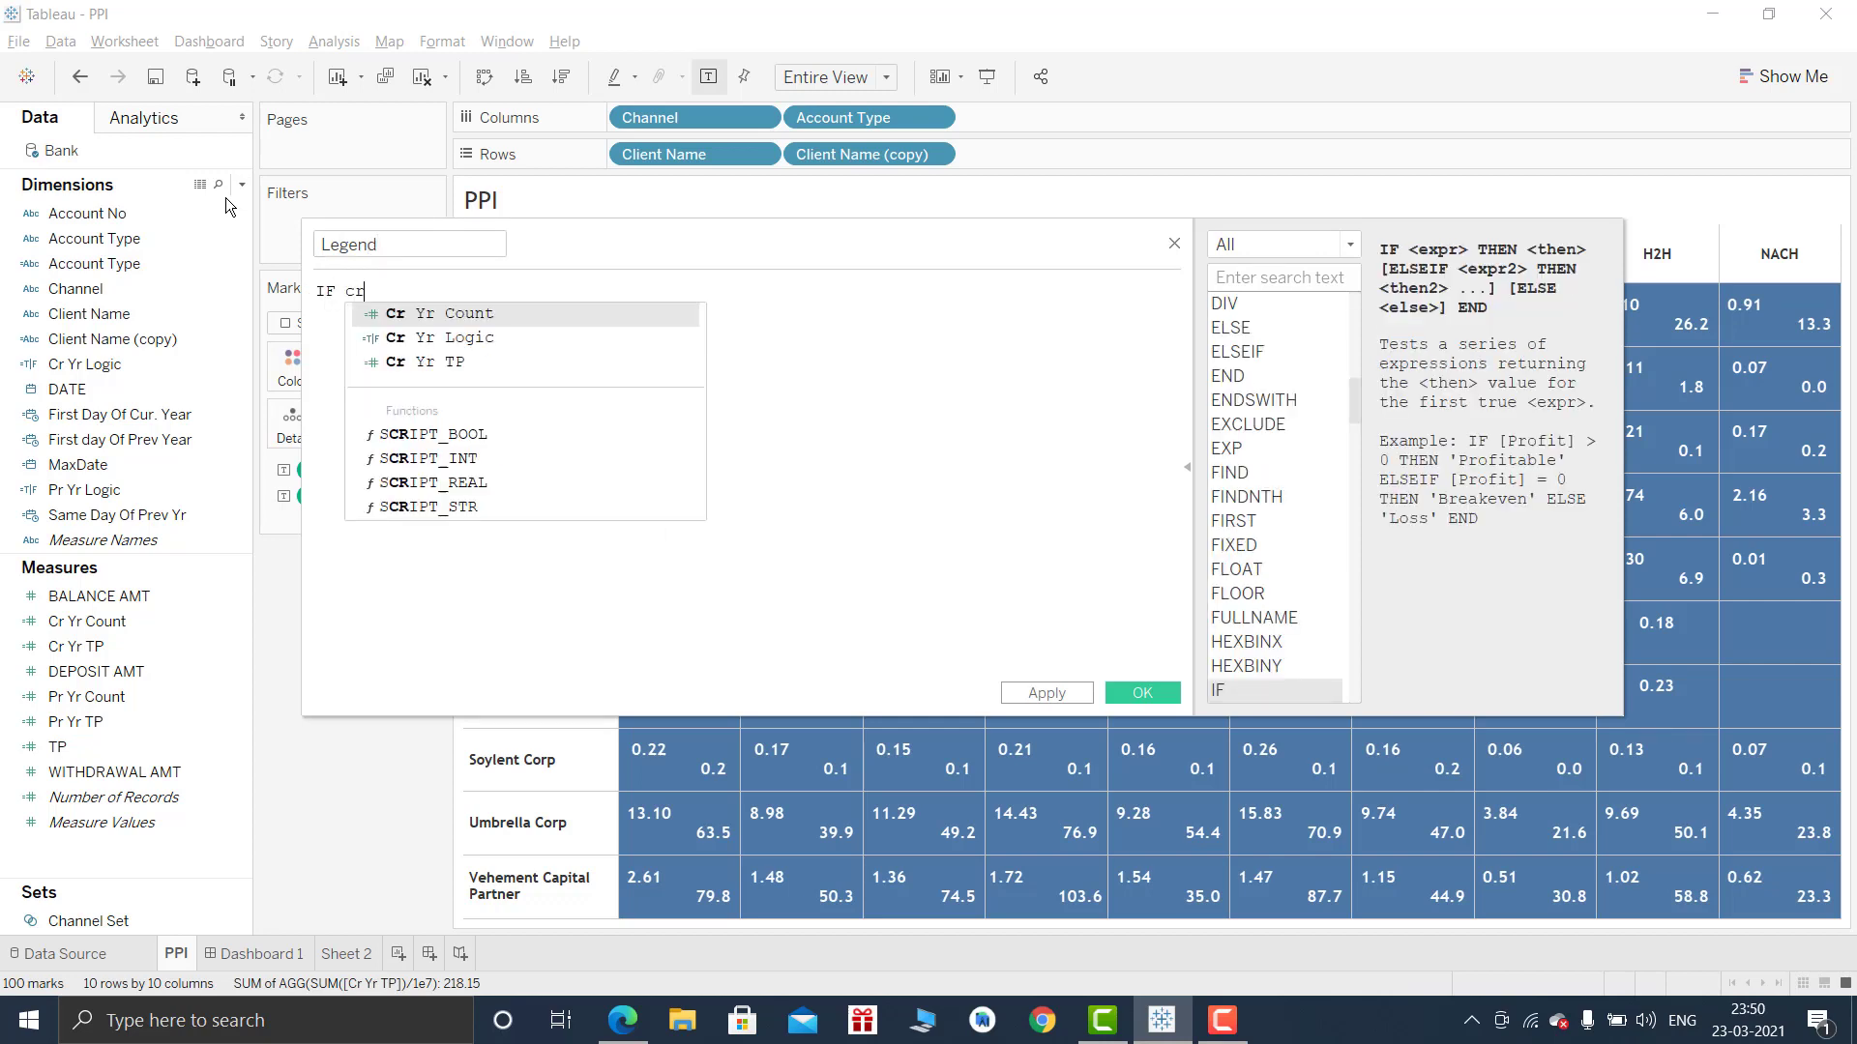
key("Down")
key("Up")
key("Return")
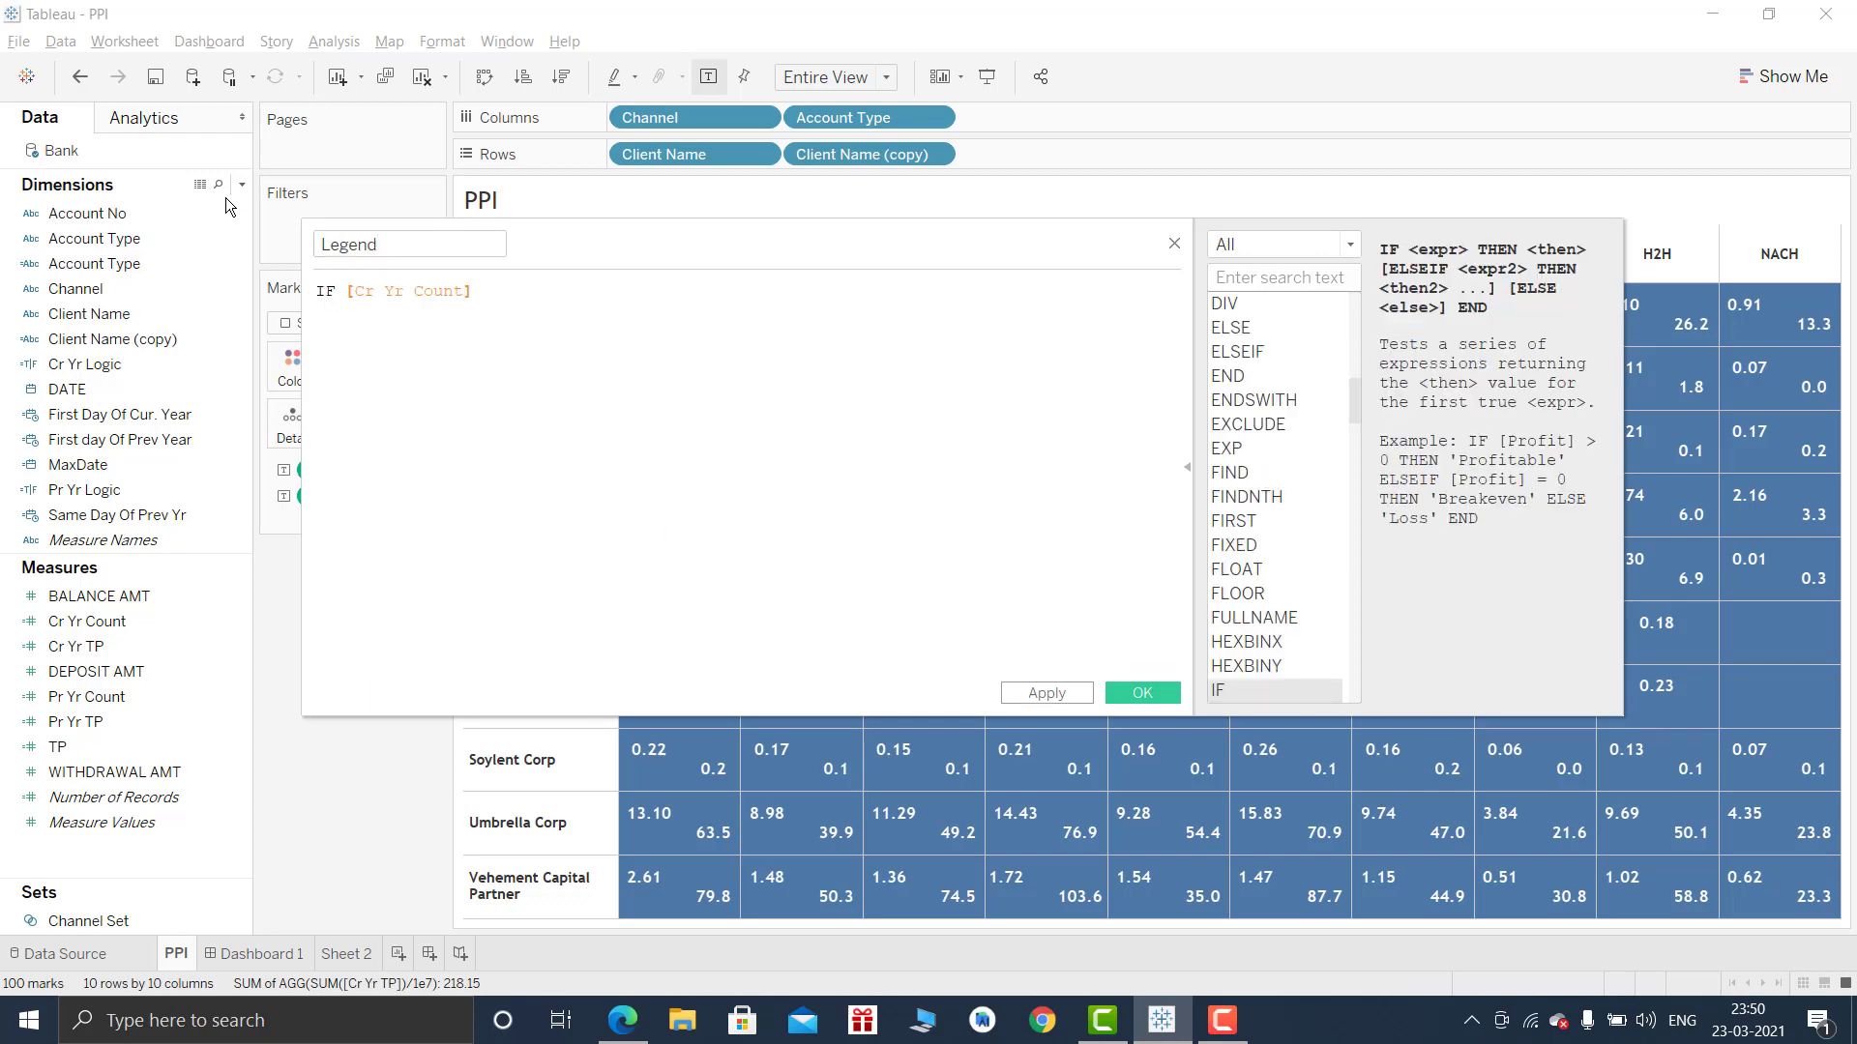
type("=1 and pr")
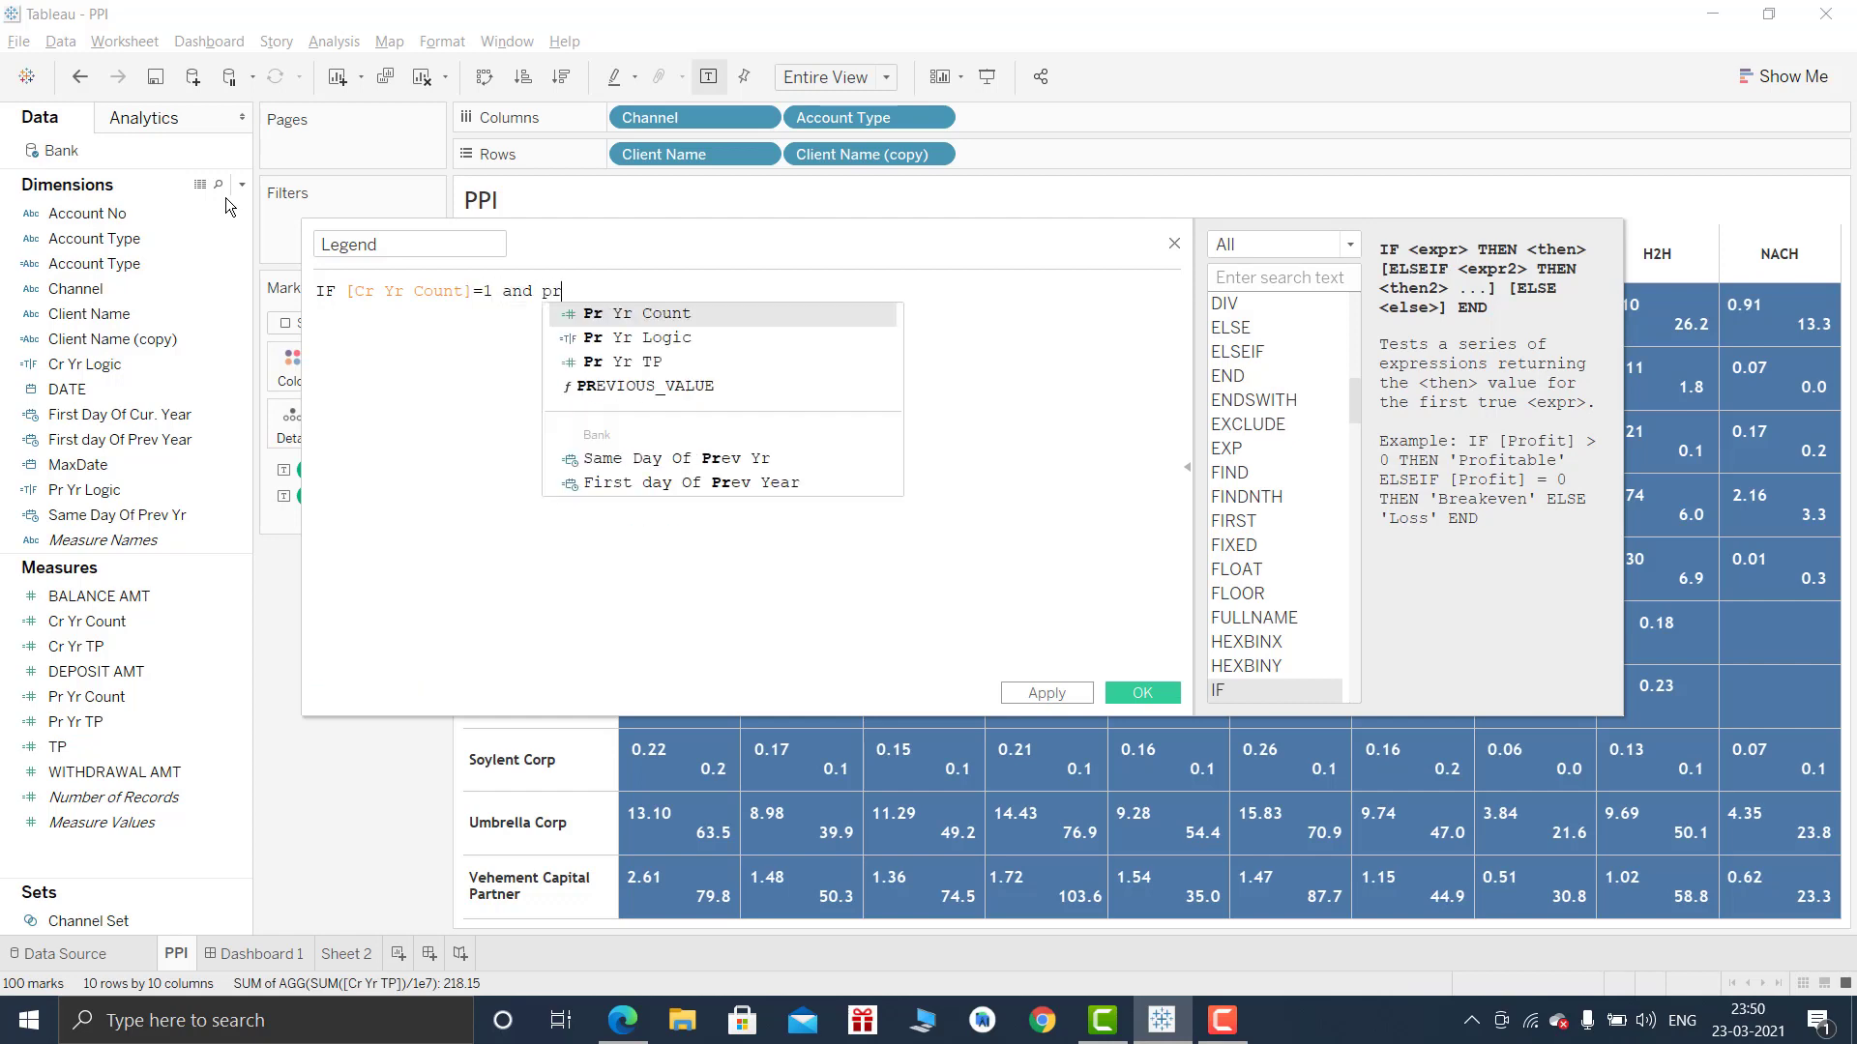
key("Return")
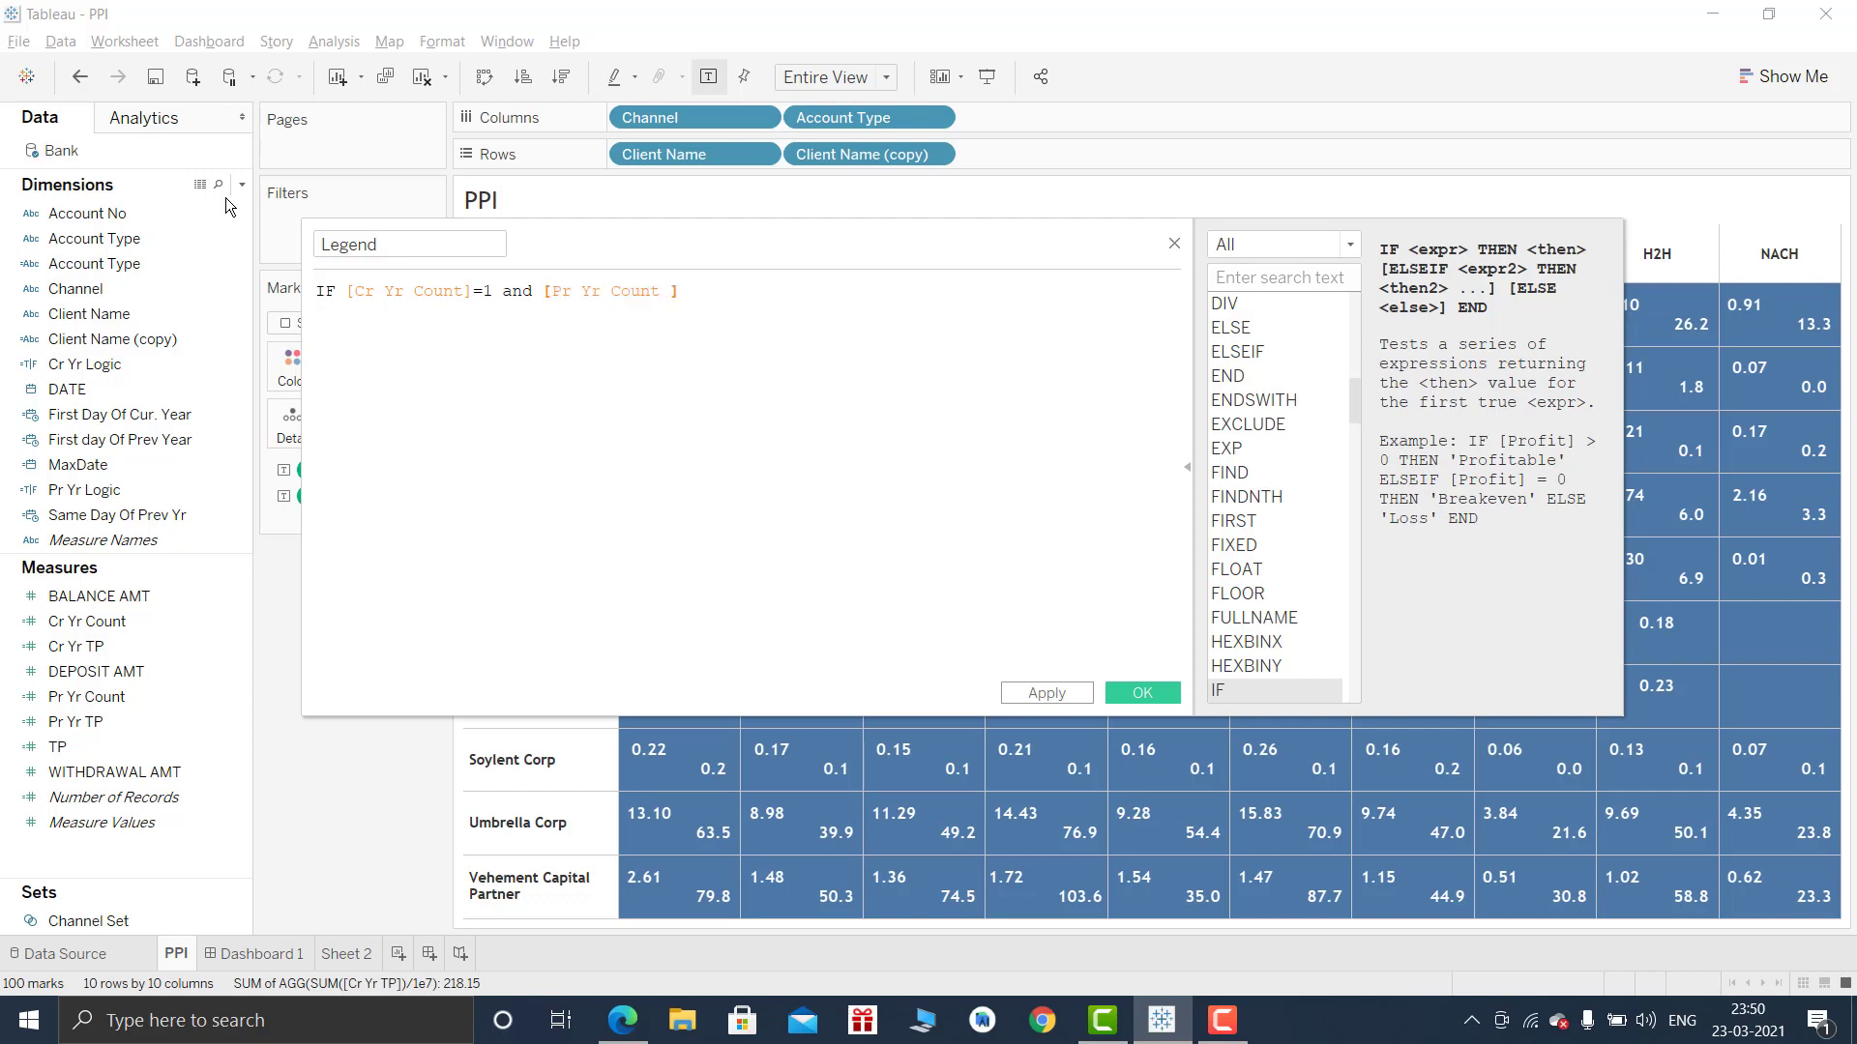
type("=1")
key("Return")
type("the")
key("Return")
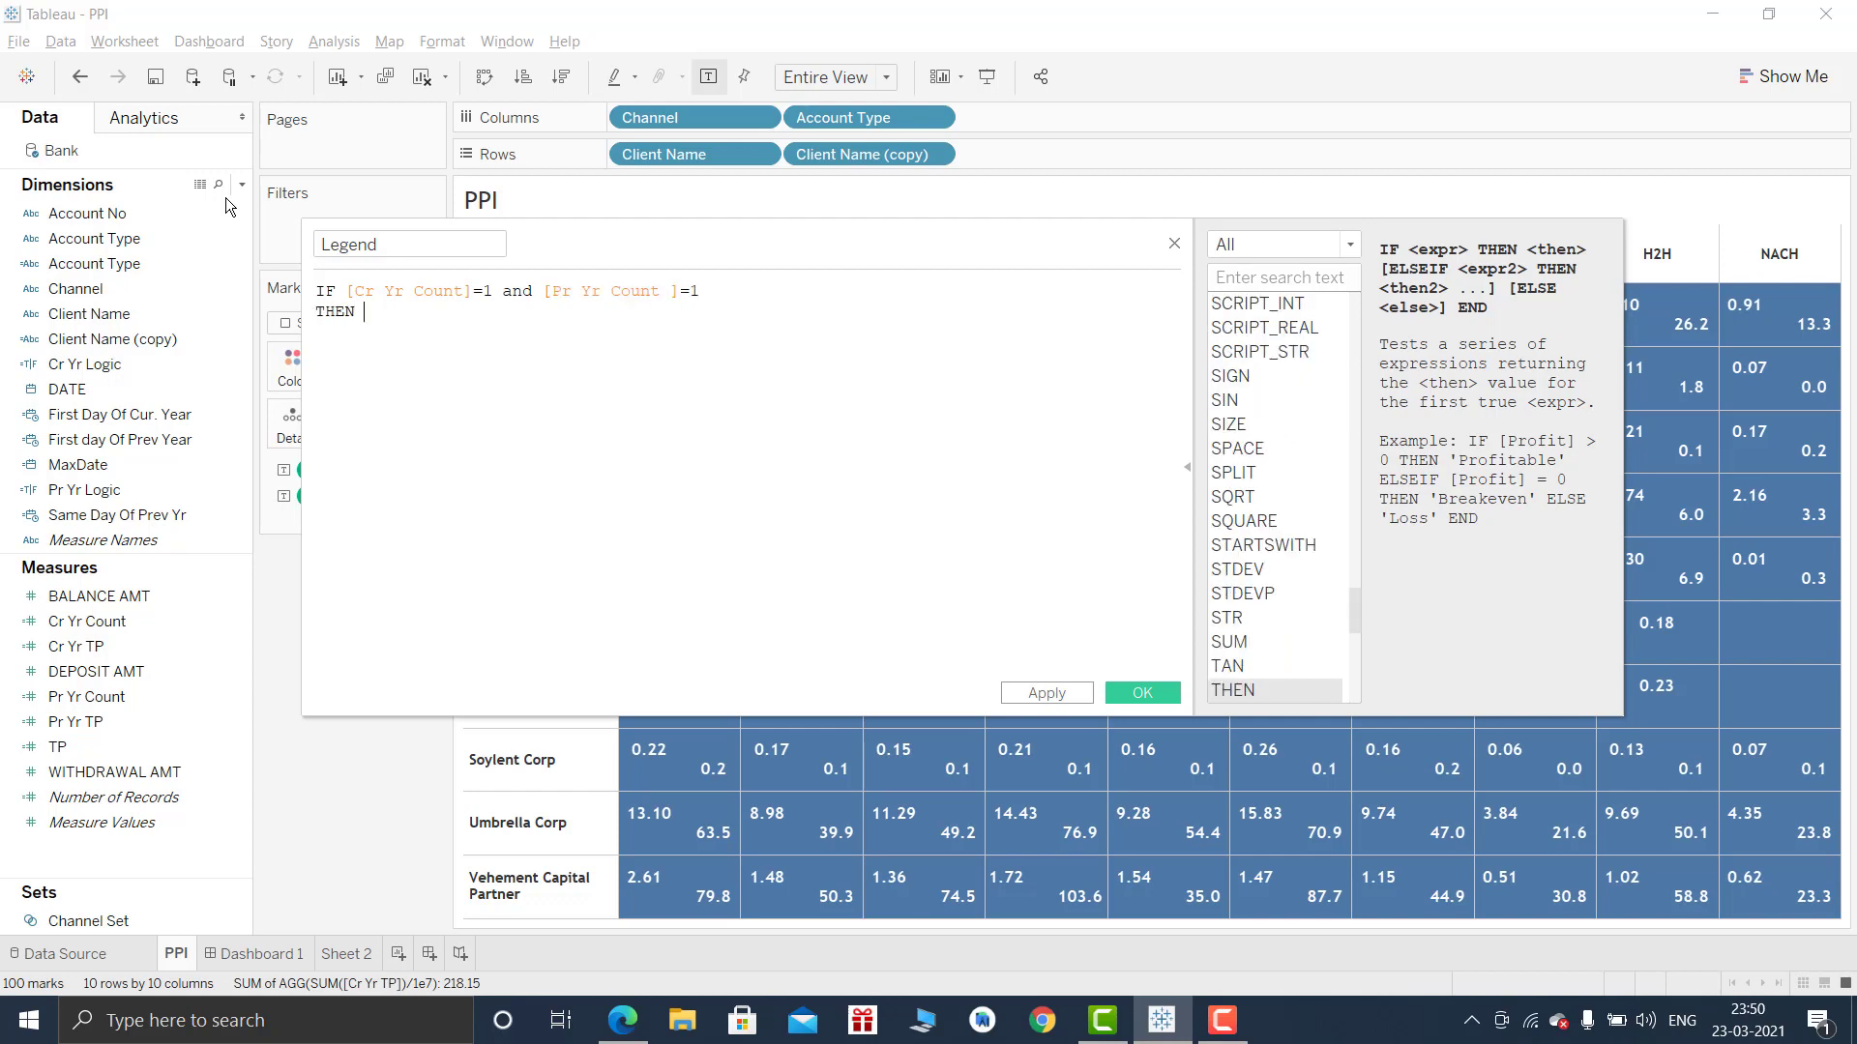
type("'Both'")
key("Return")
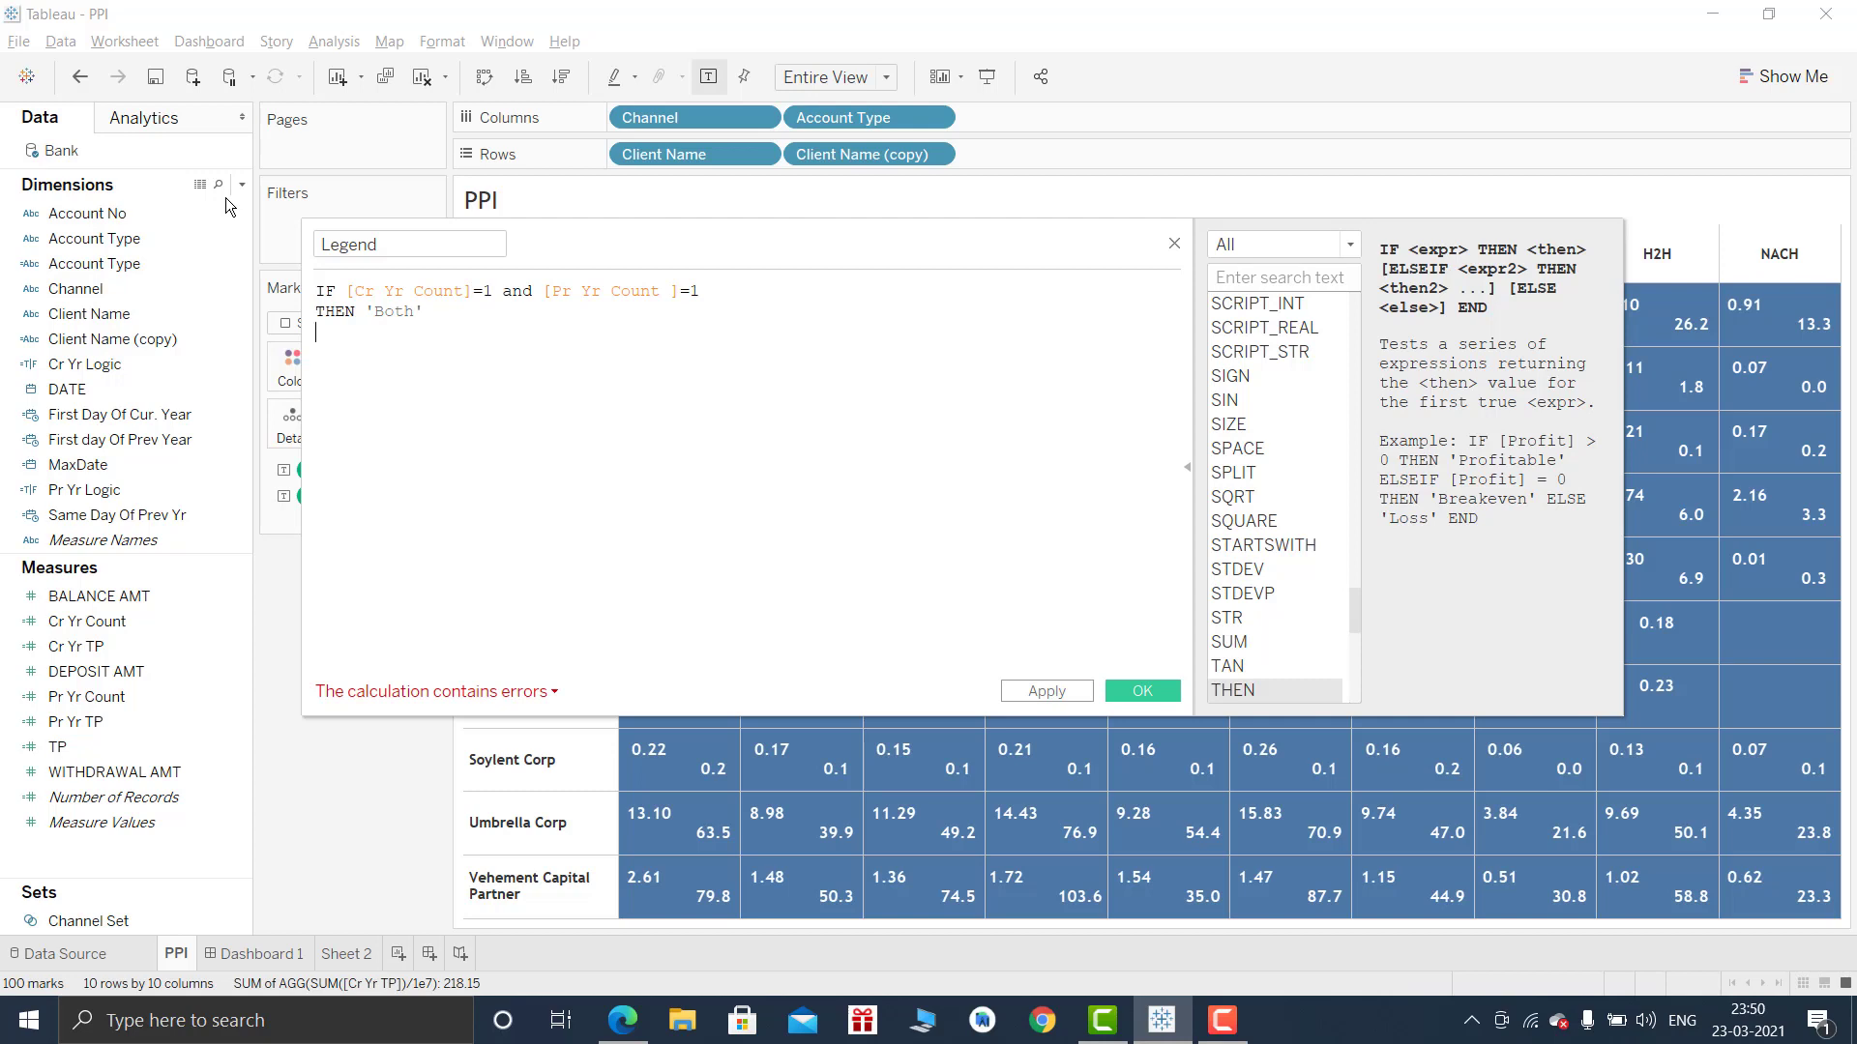
Add the second Legend branch: ELSEIF [Cr Yr Count]=1 and [Pr Yr Count ]=0 then 'Cur'.
type("EL")
key("Down")
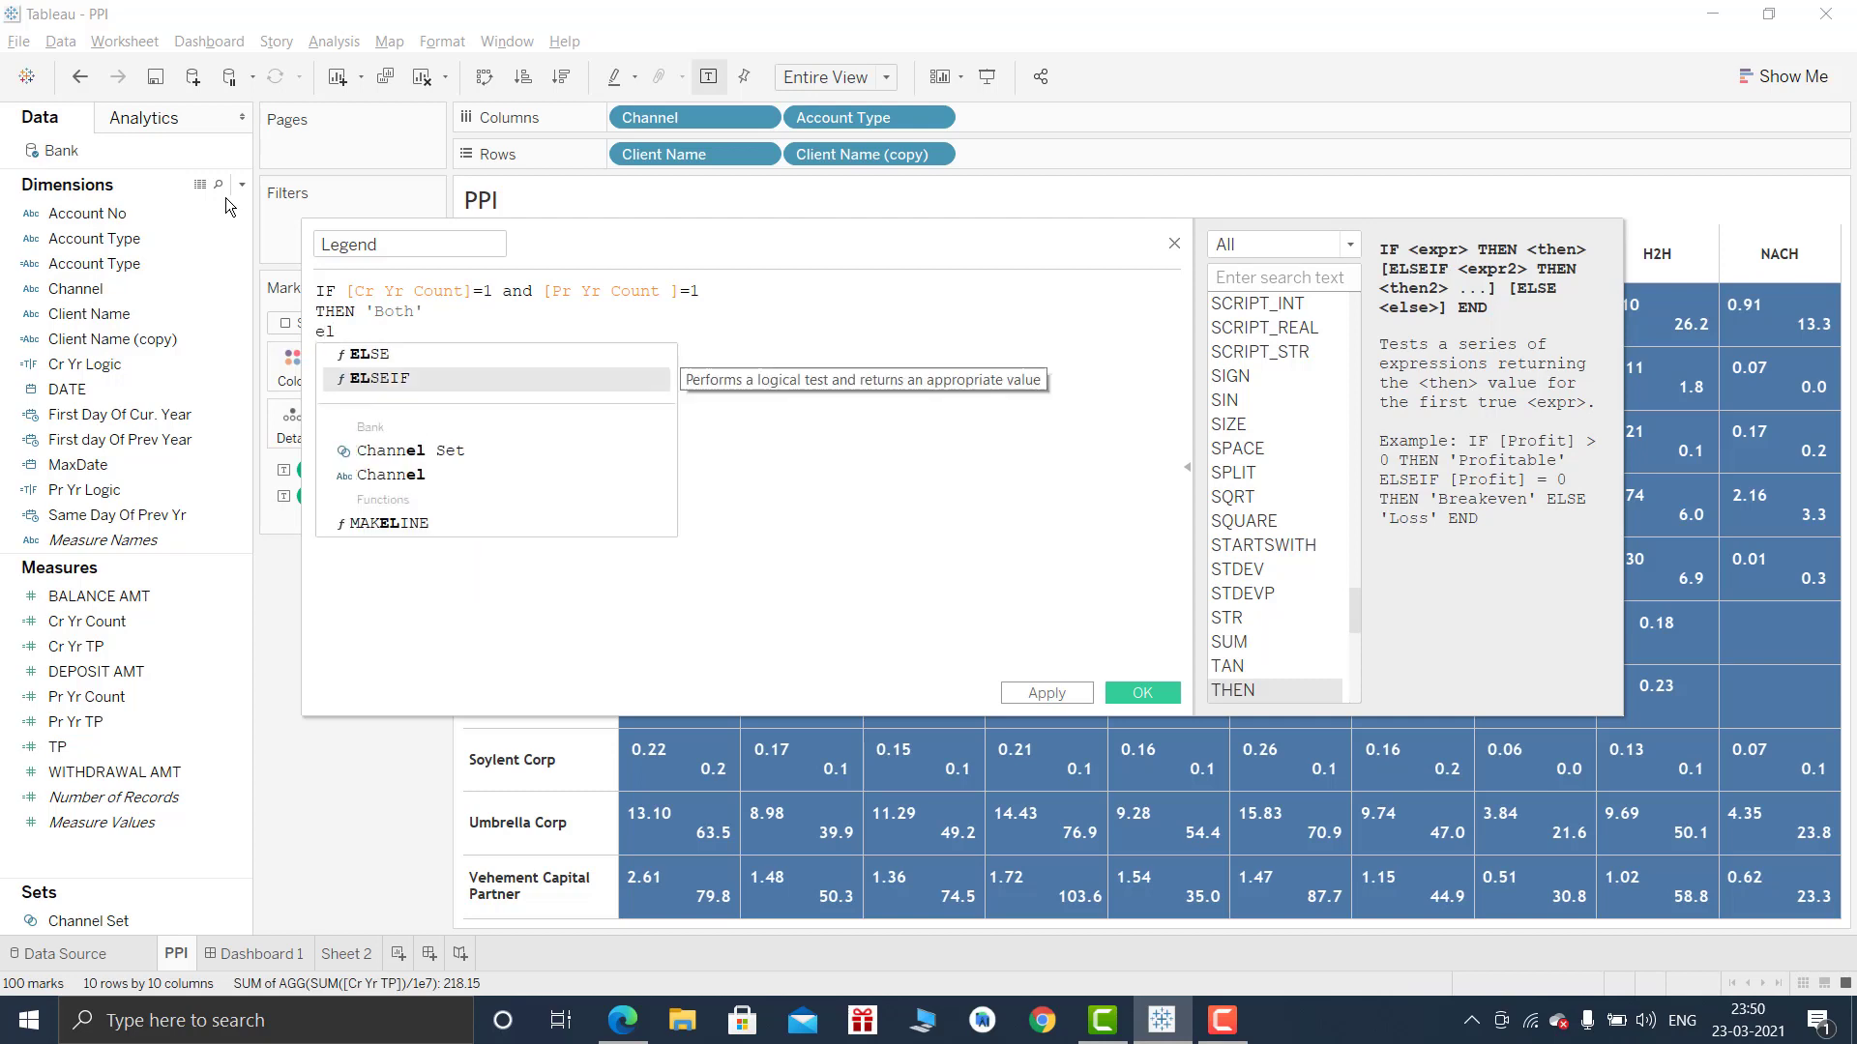
key("Return")
type("cr")
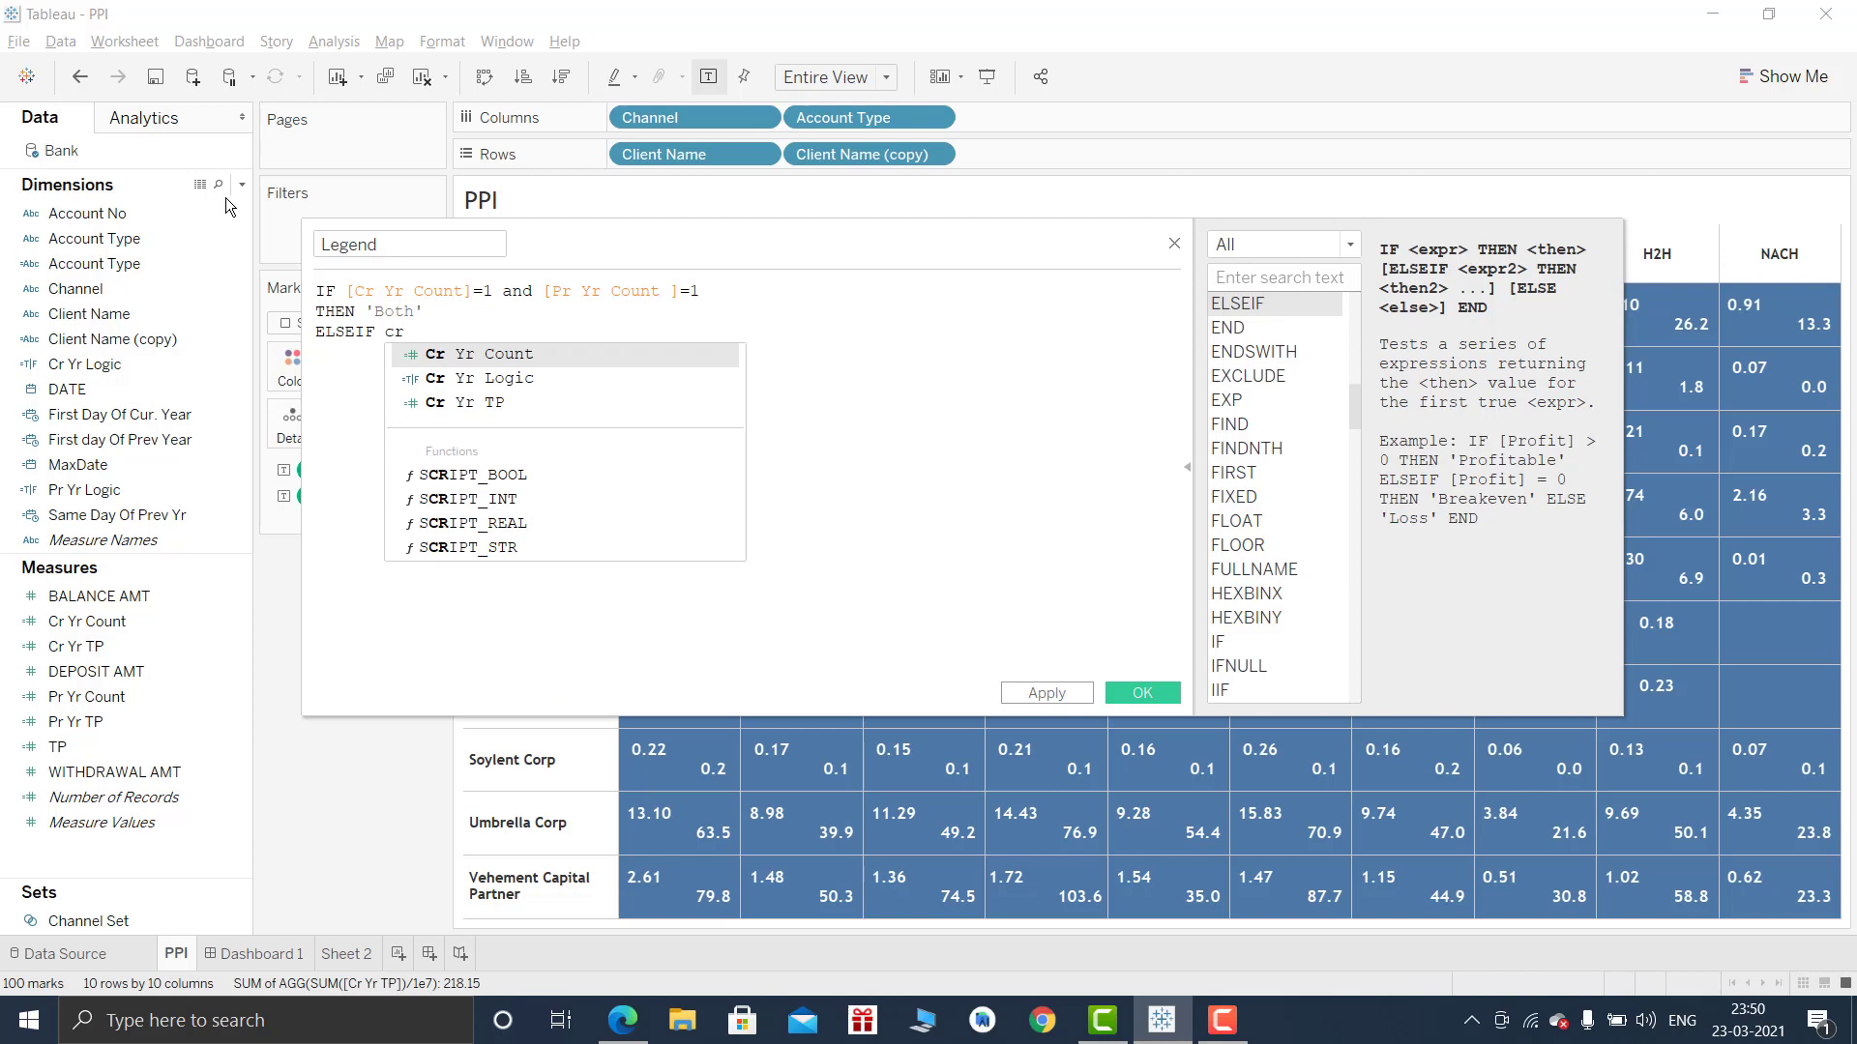
key("Return")
type("=1")
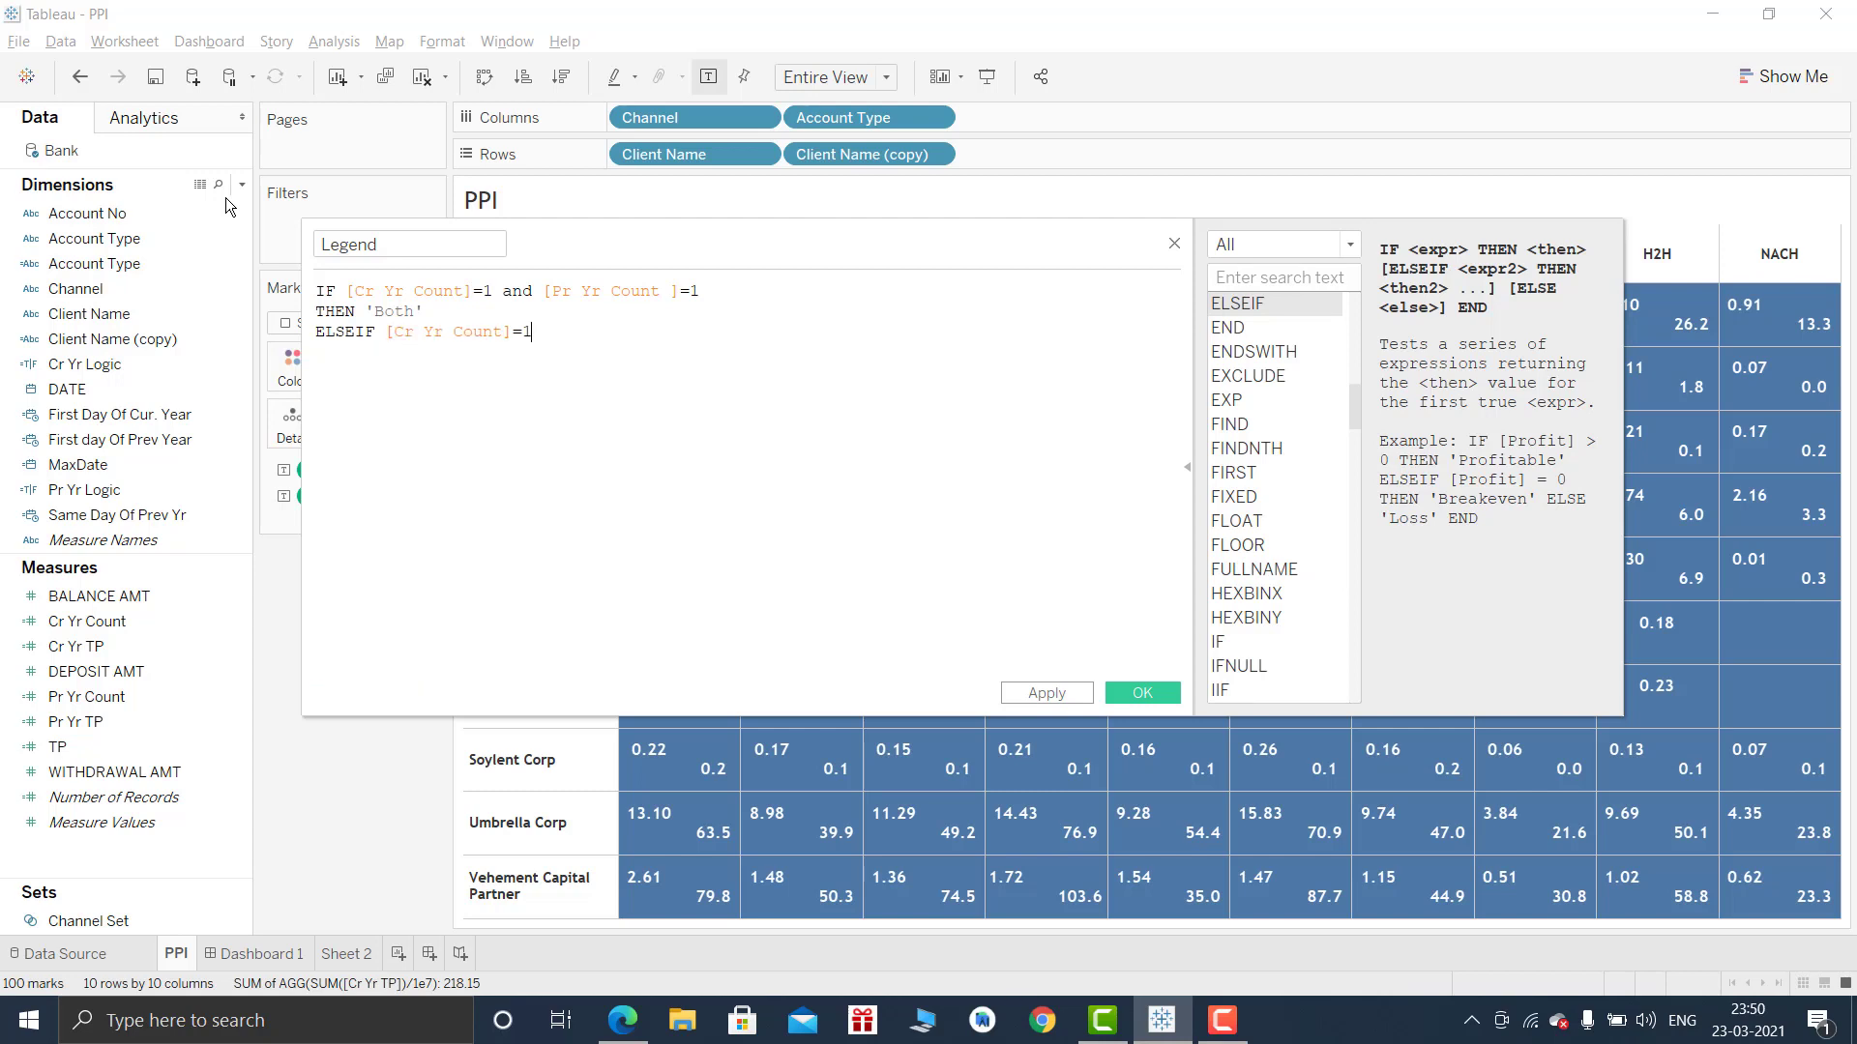
type(" and pr")
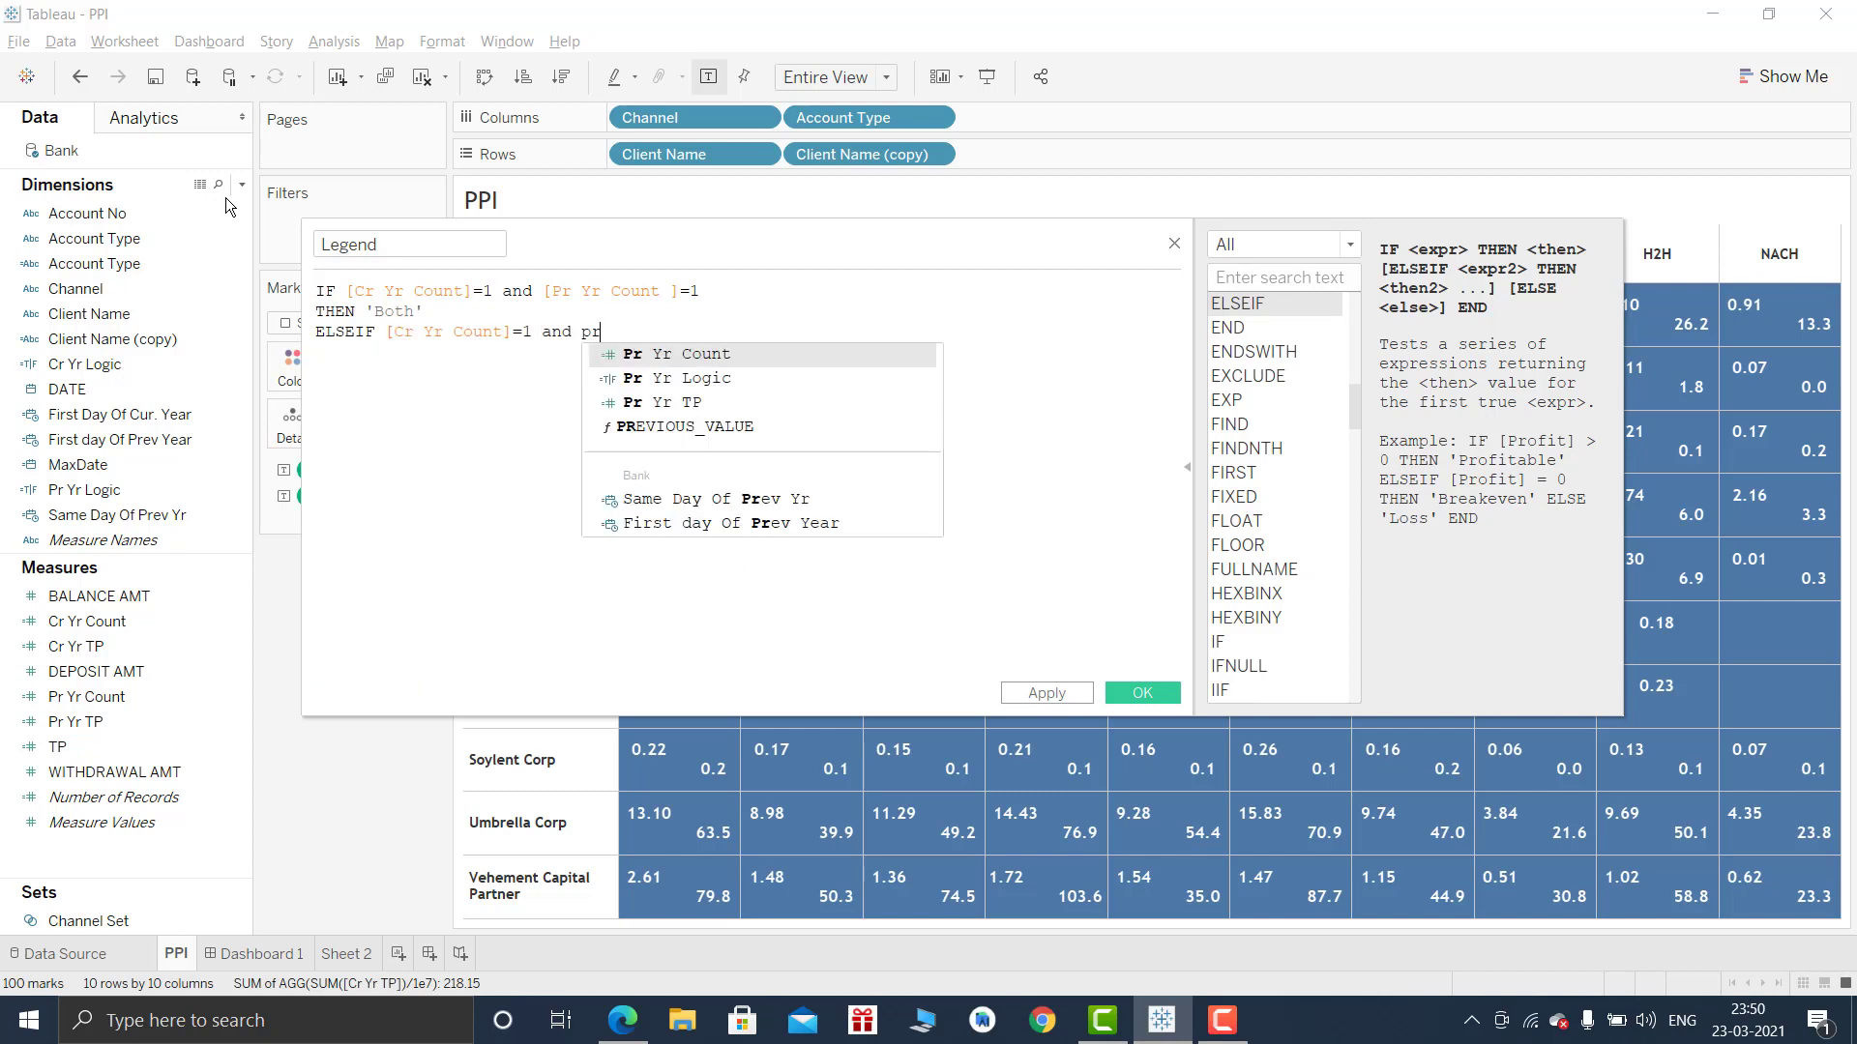
key("Return")
type("=0")
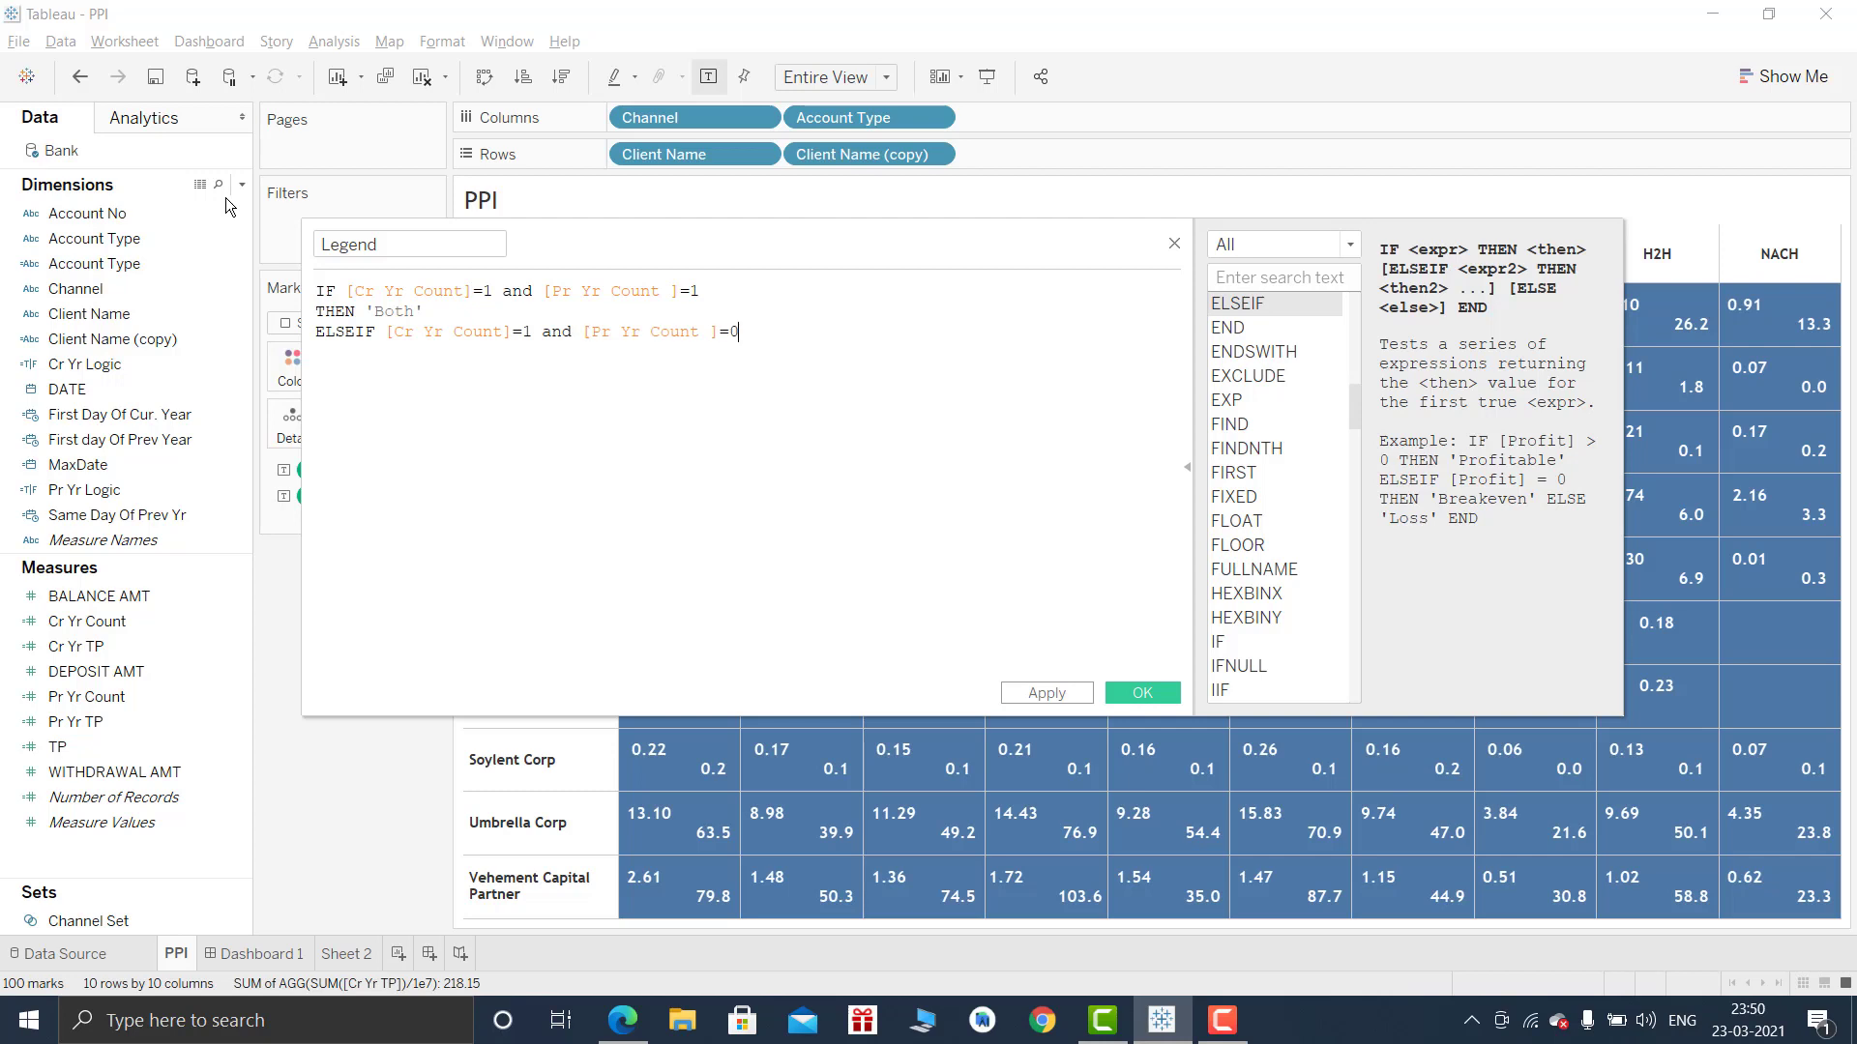
key("Return")
type("then 'Cur'")
key("Return")
Finish the Legend formula with ELSEIF [Cr Yr Count]=0 and [Pr Yr Count ]=1 then 'Prev' END, and save the field.
type("ELSEIF ")
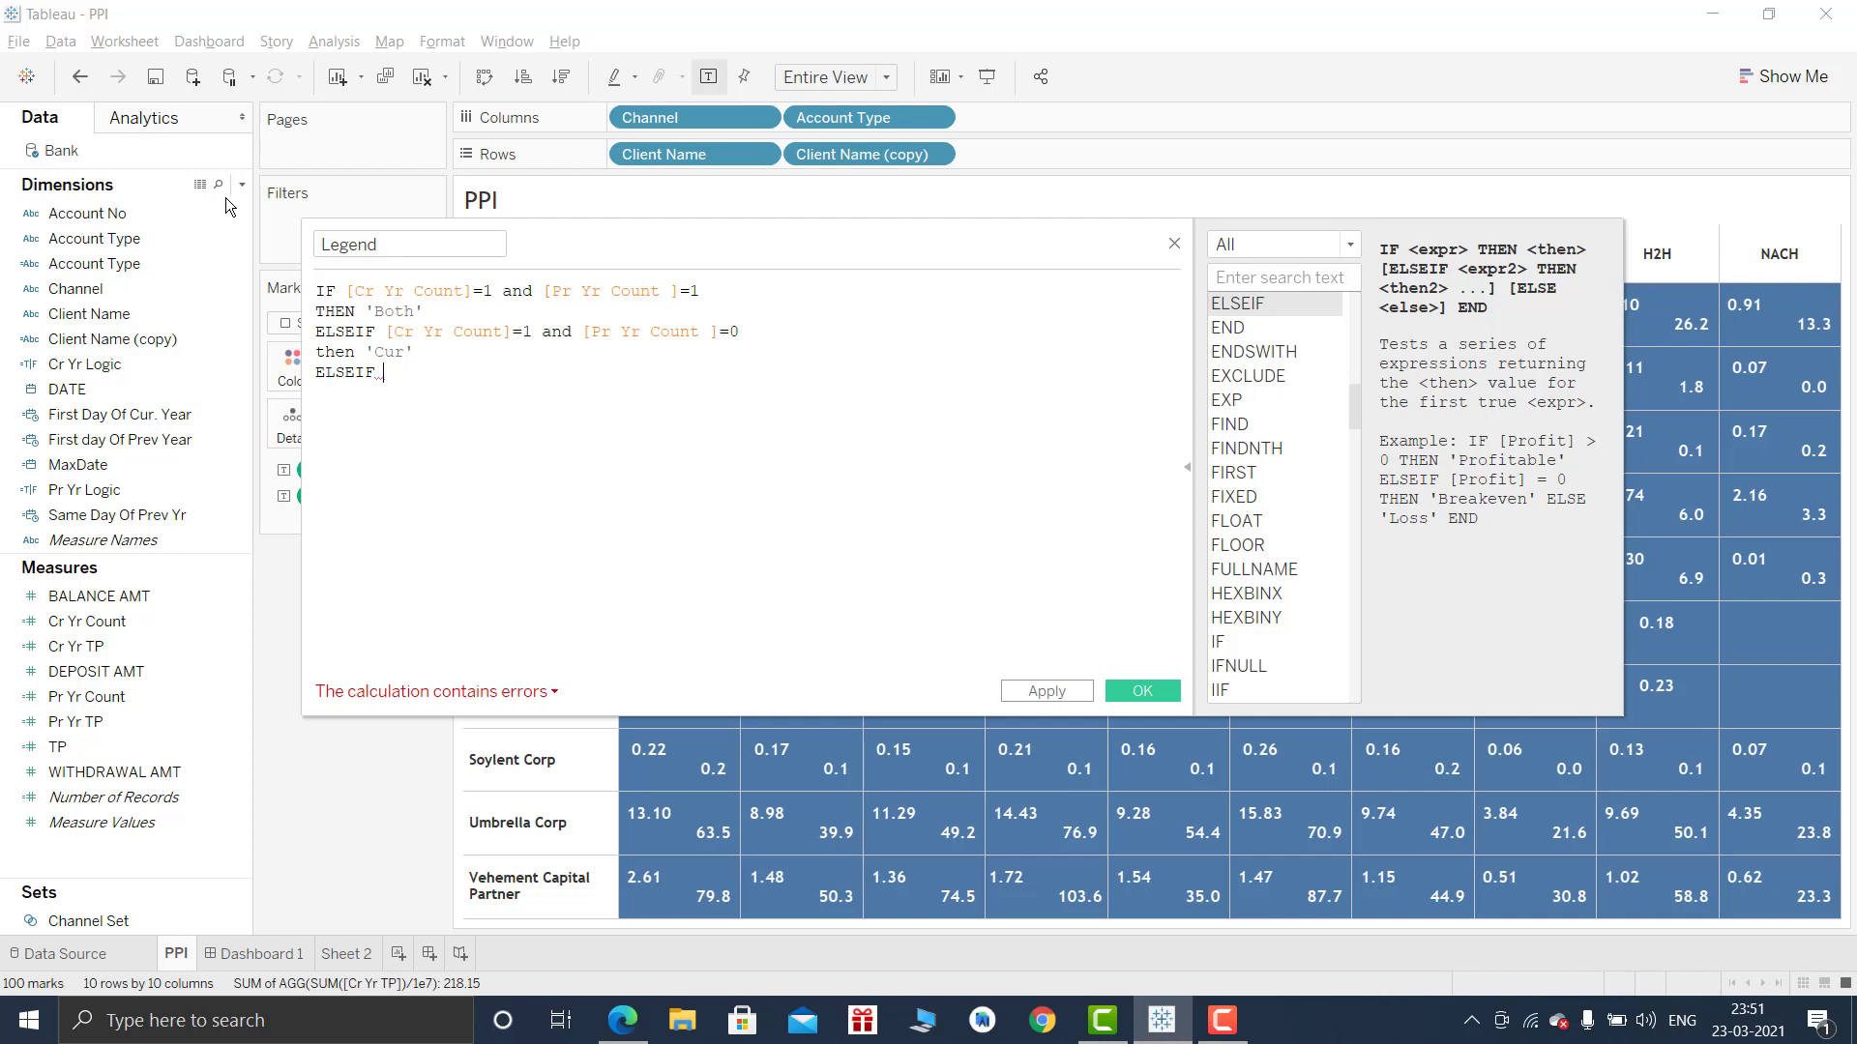
type("cr")
key("Return")
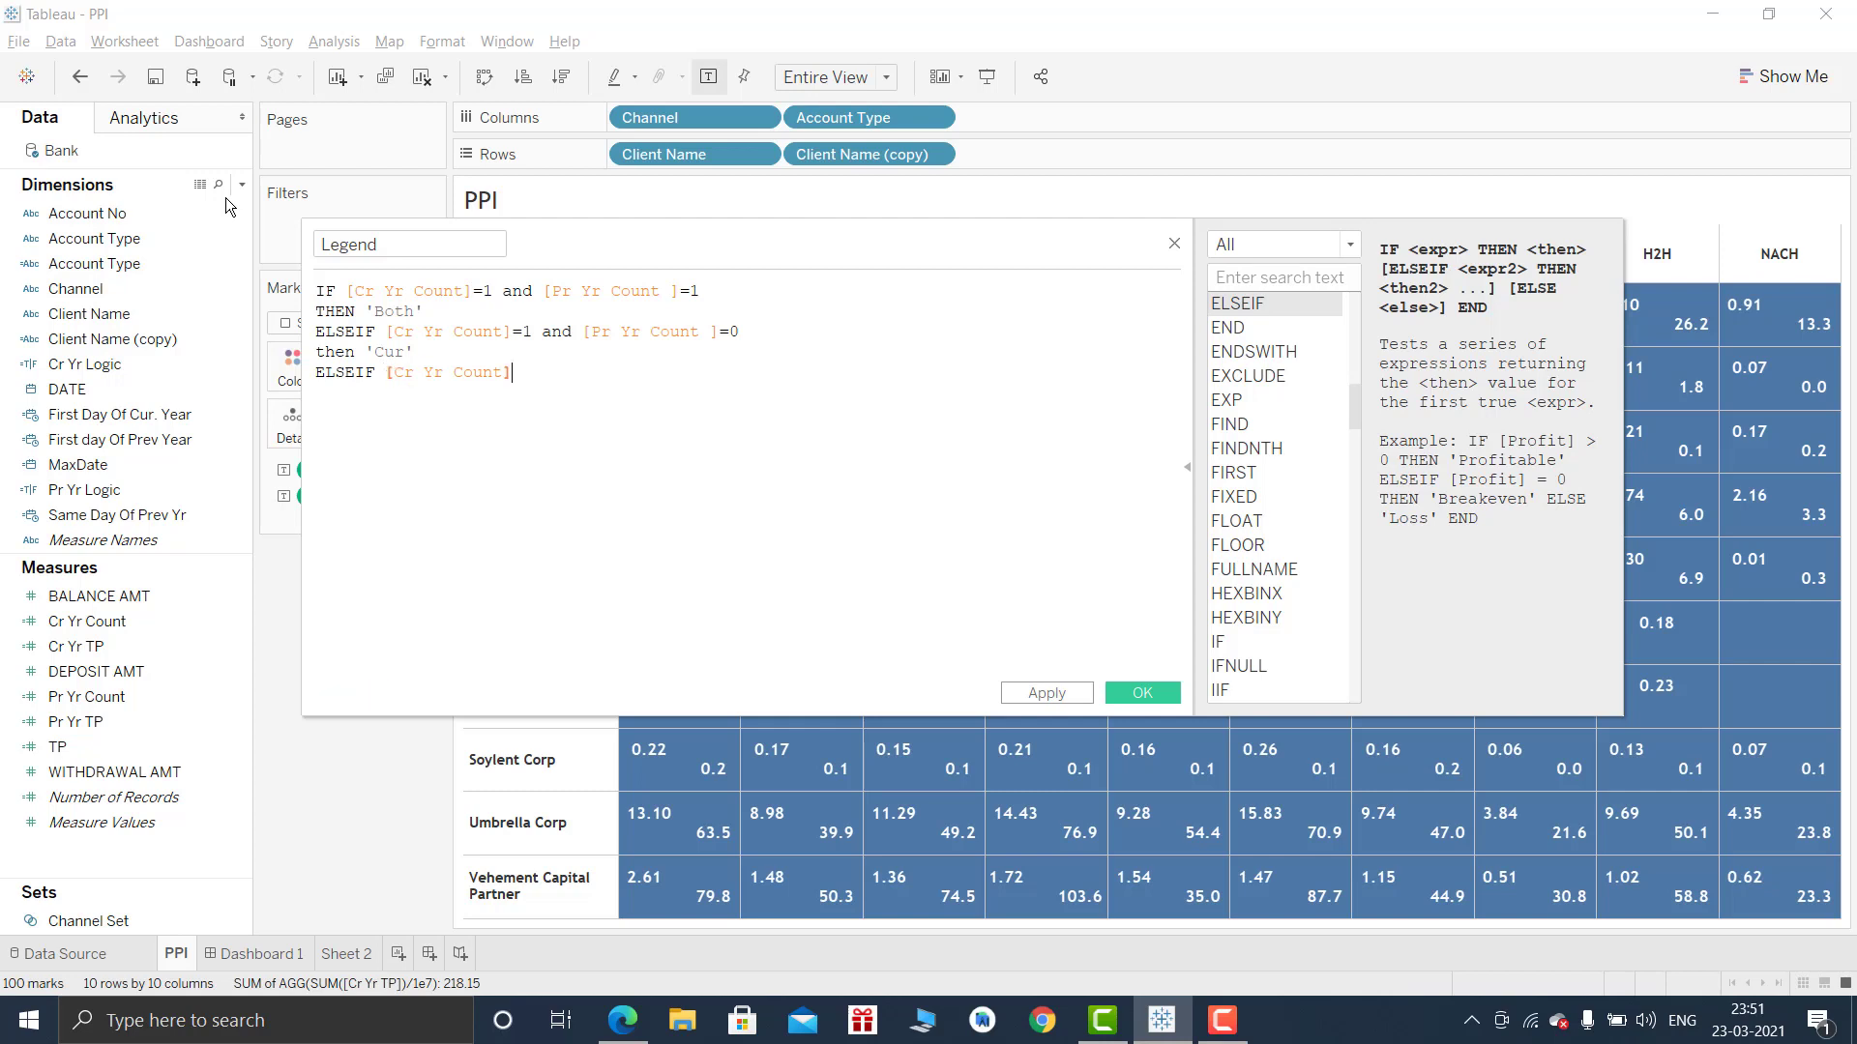
type("=0 and pr")
key("Return")
type("=1")
key("Return")
type("then")
key("BackSpace")
type("'Prev'")
key("Return")
type("end")
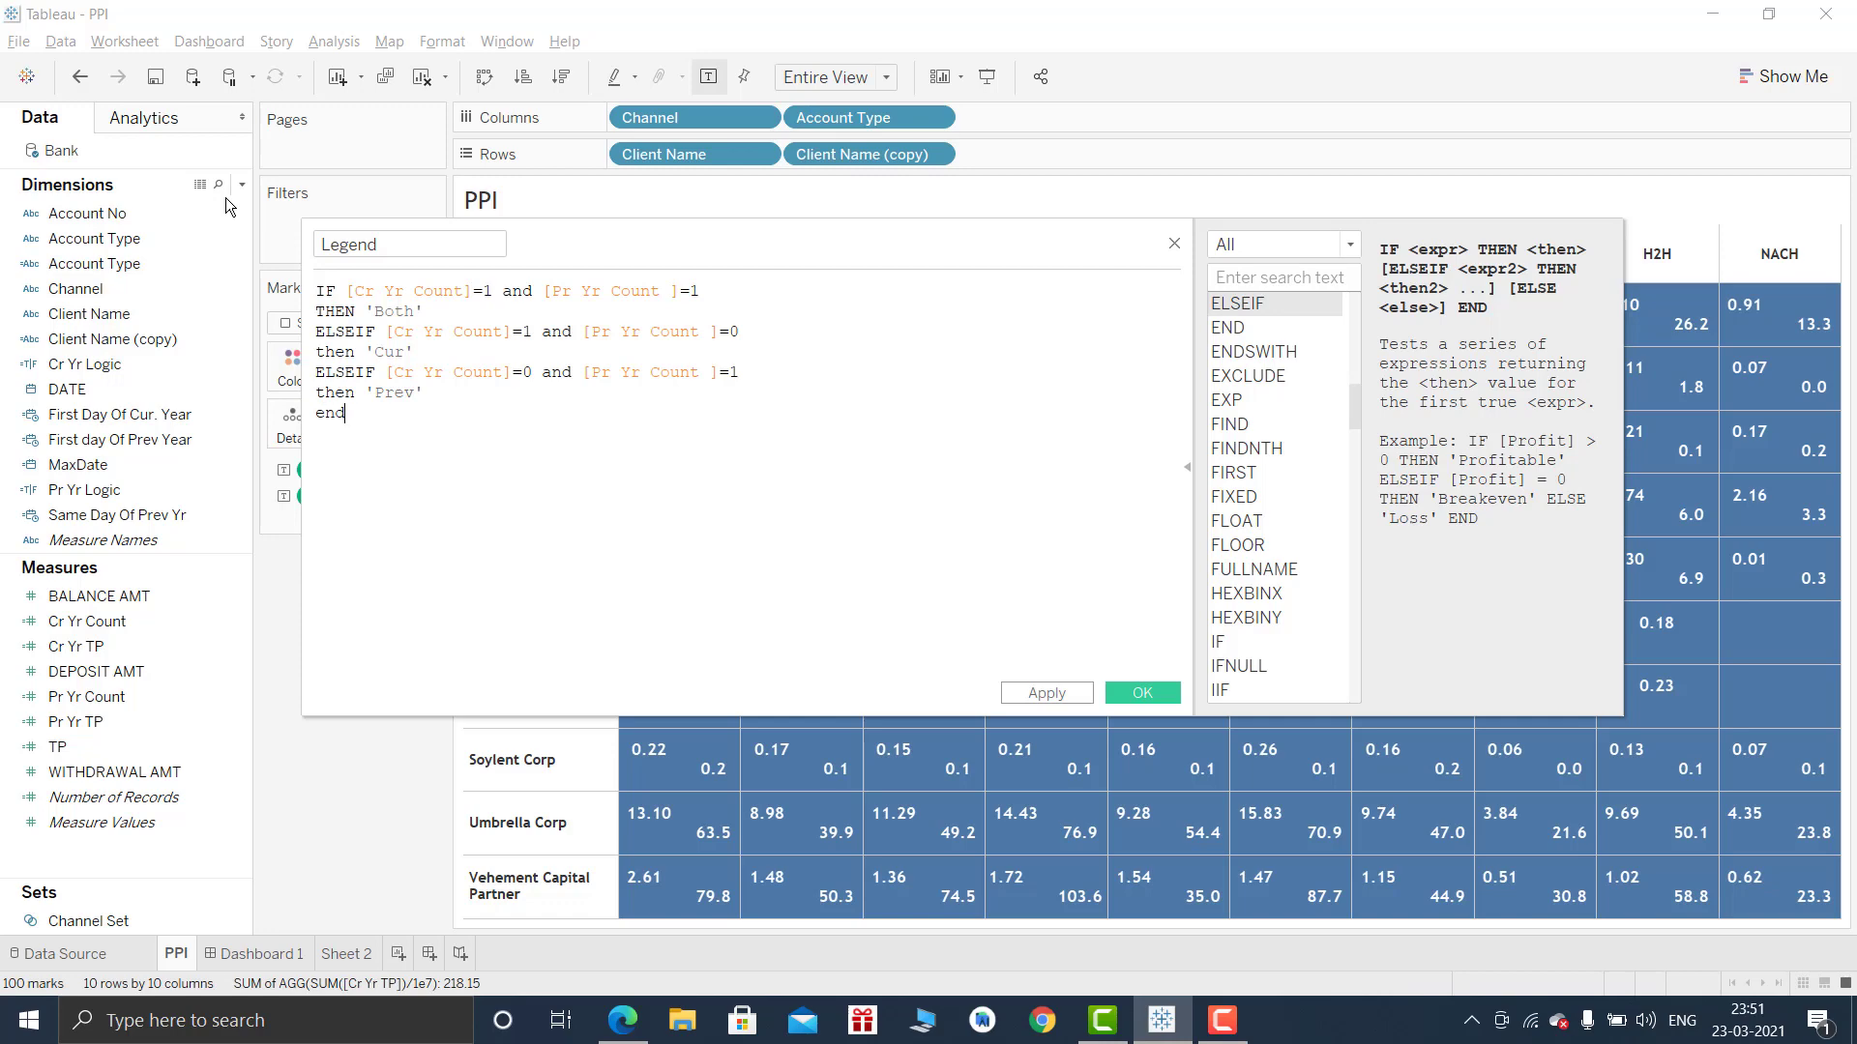
key("Return")
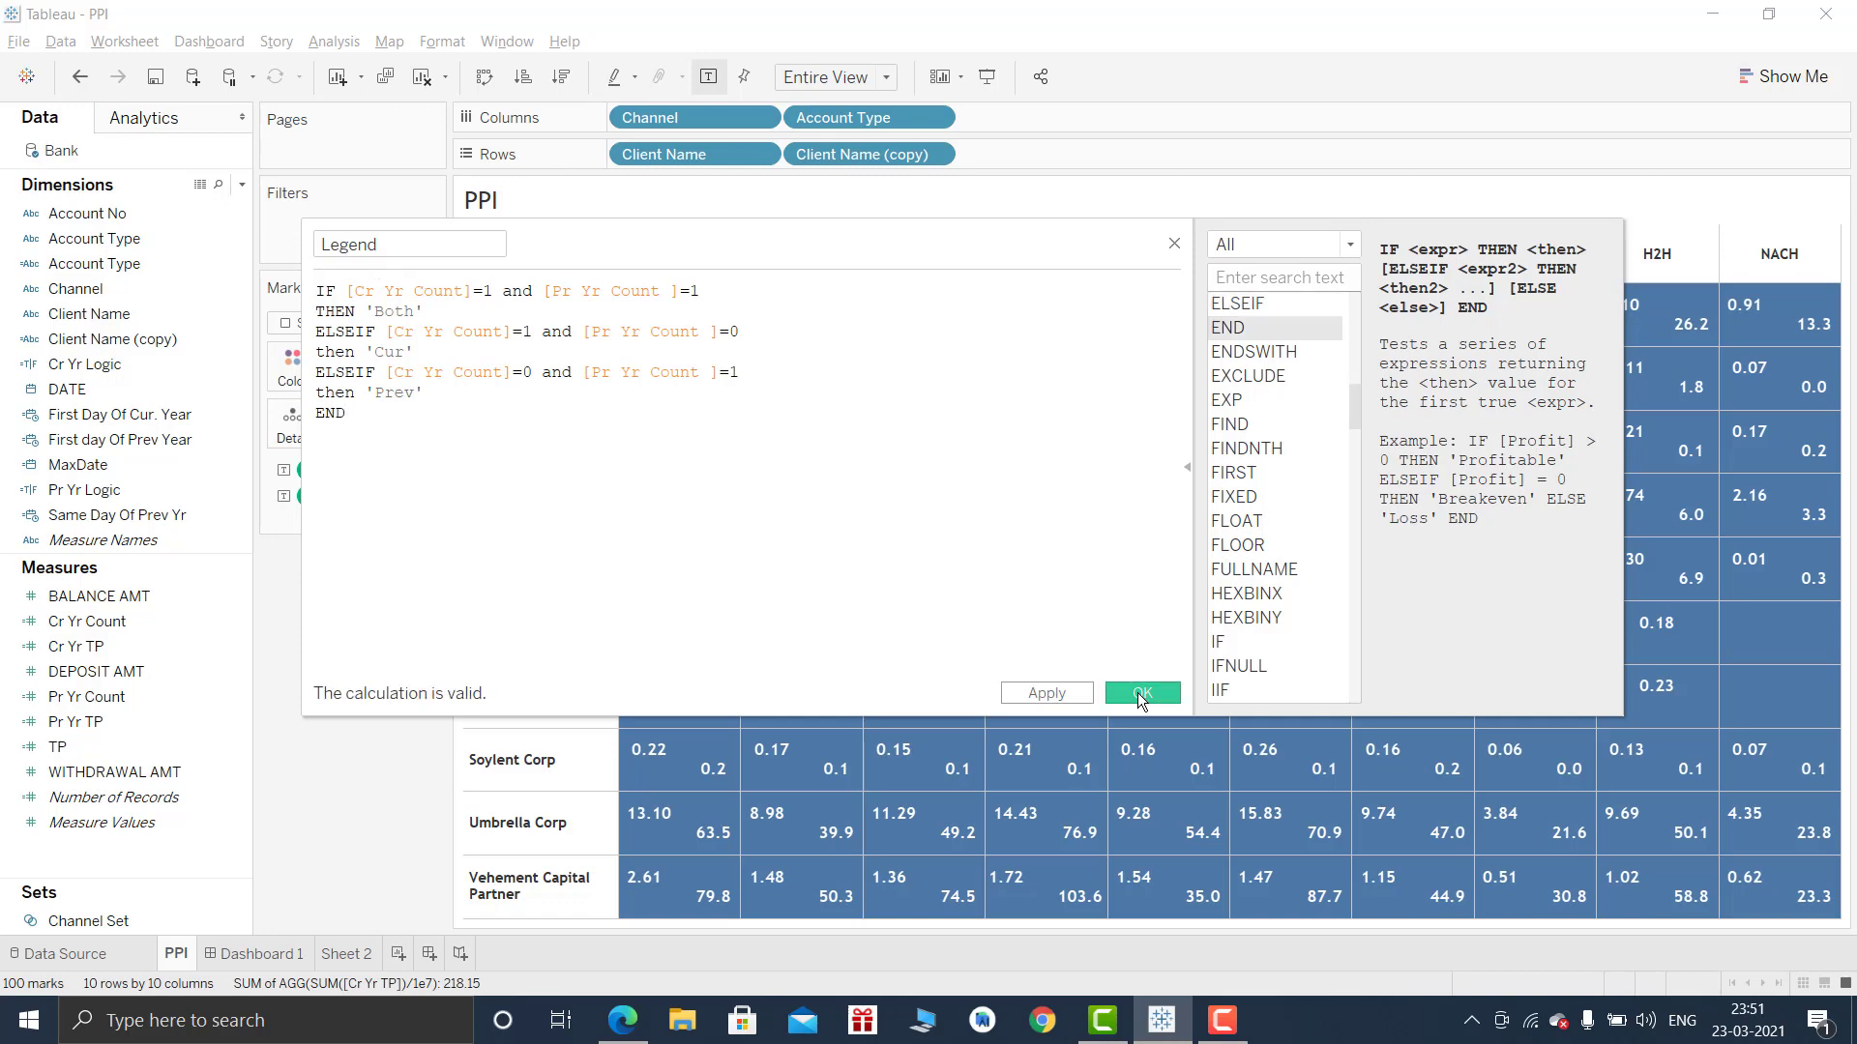
left_click(1141, 694)
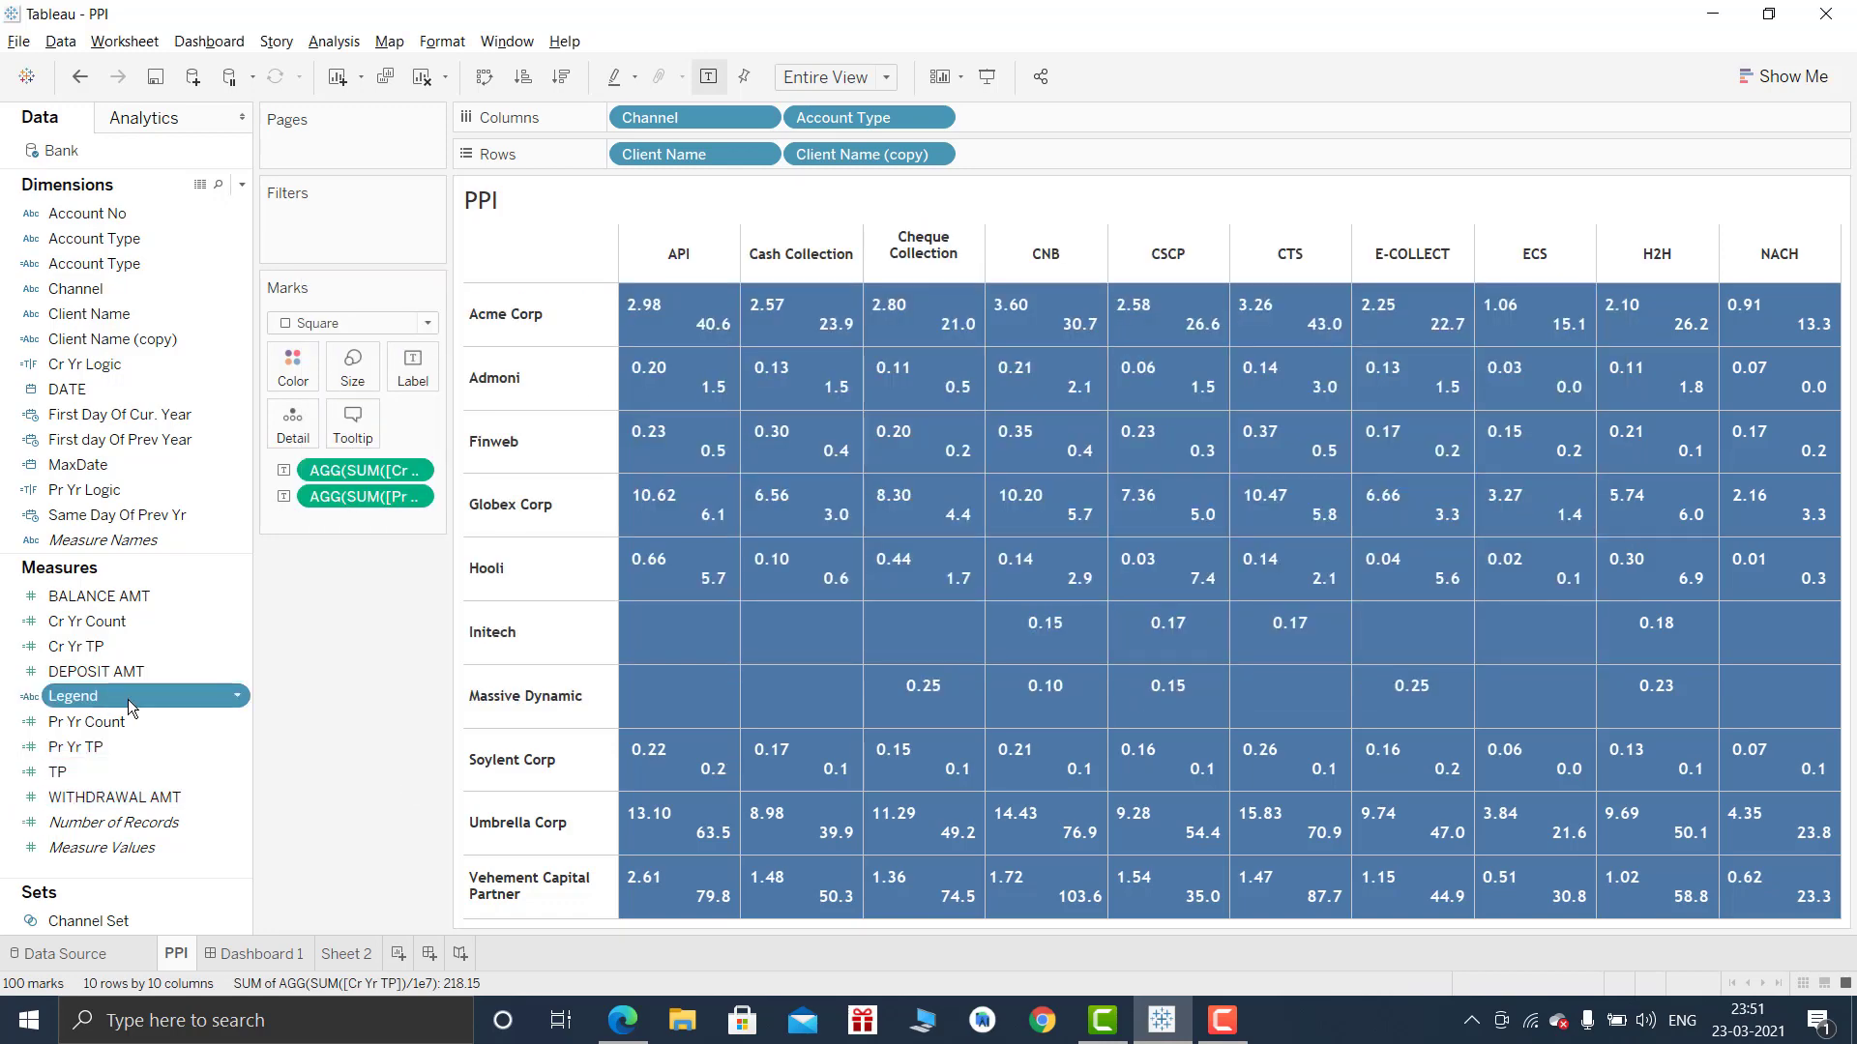
Colour the PPI marks by the Legend field and exclude its Null category from the view.
left_click_drag(136, 696, 306, 384)
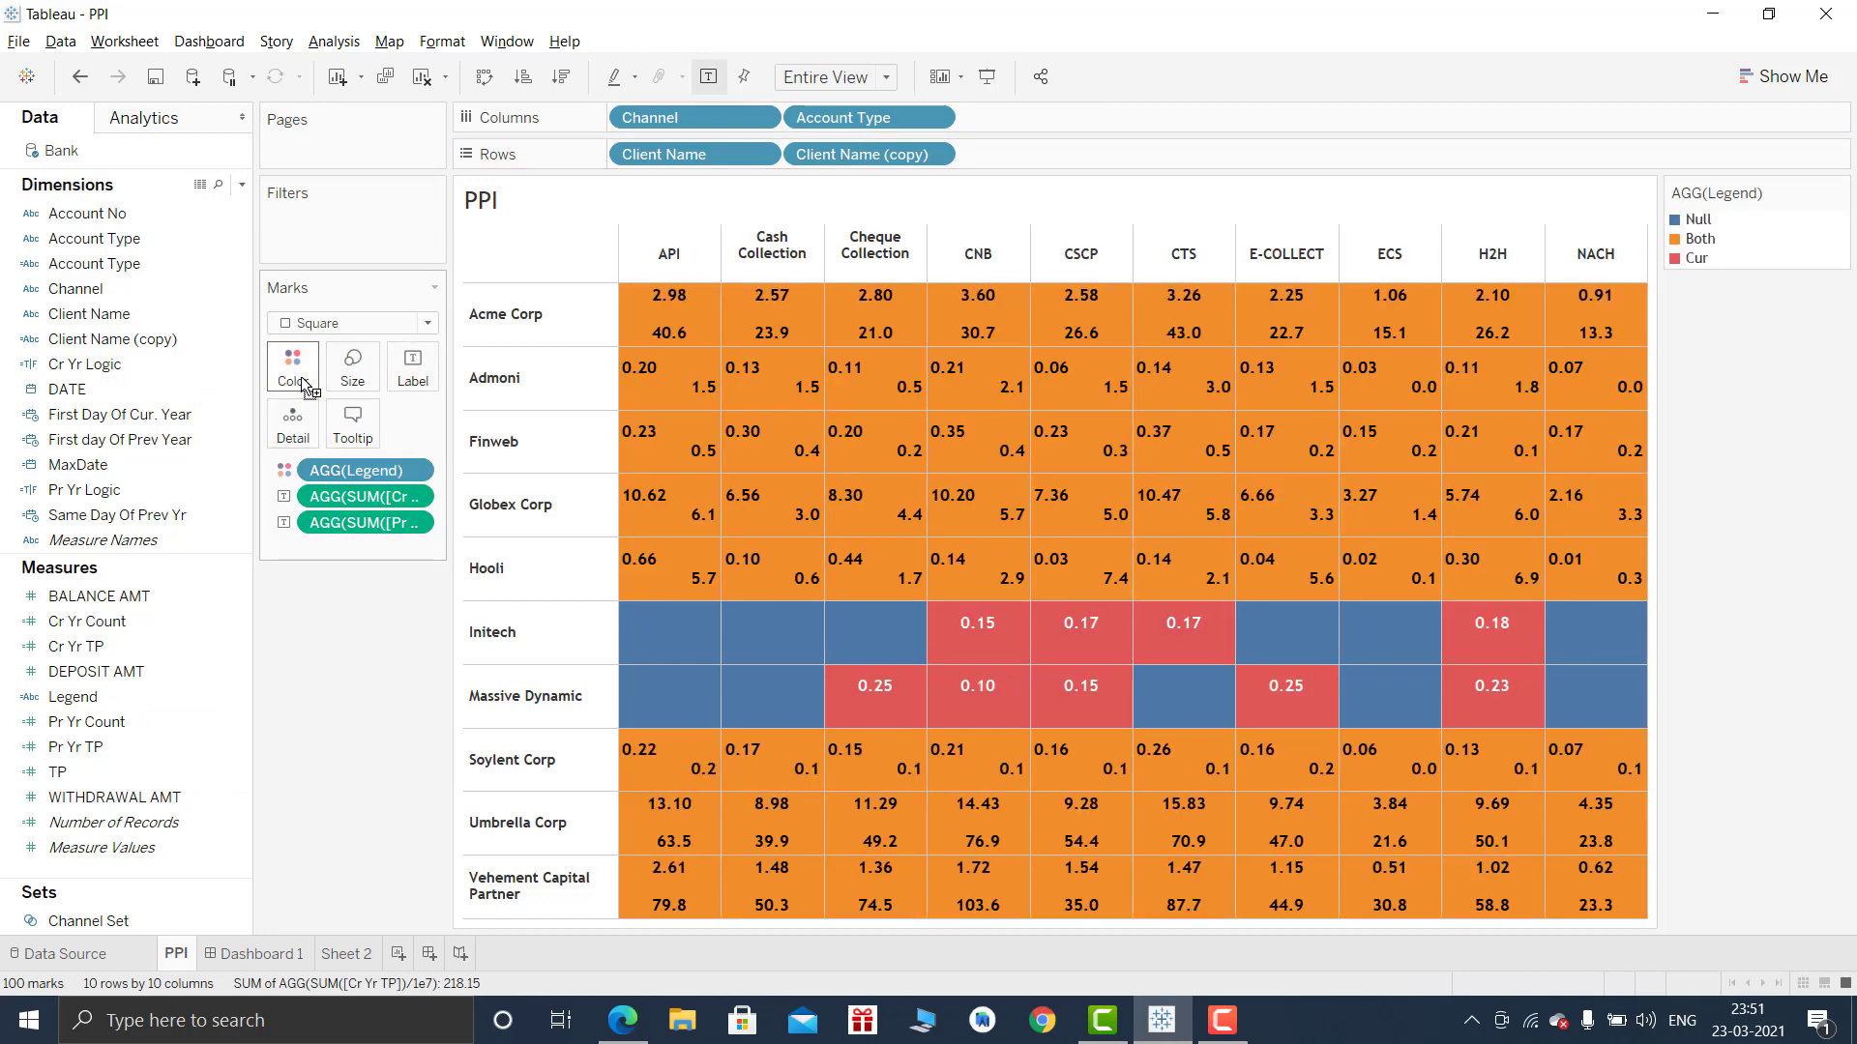
left_click(1704, 222)
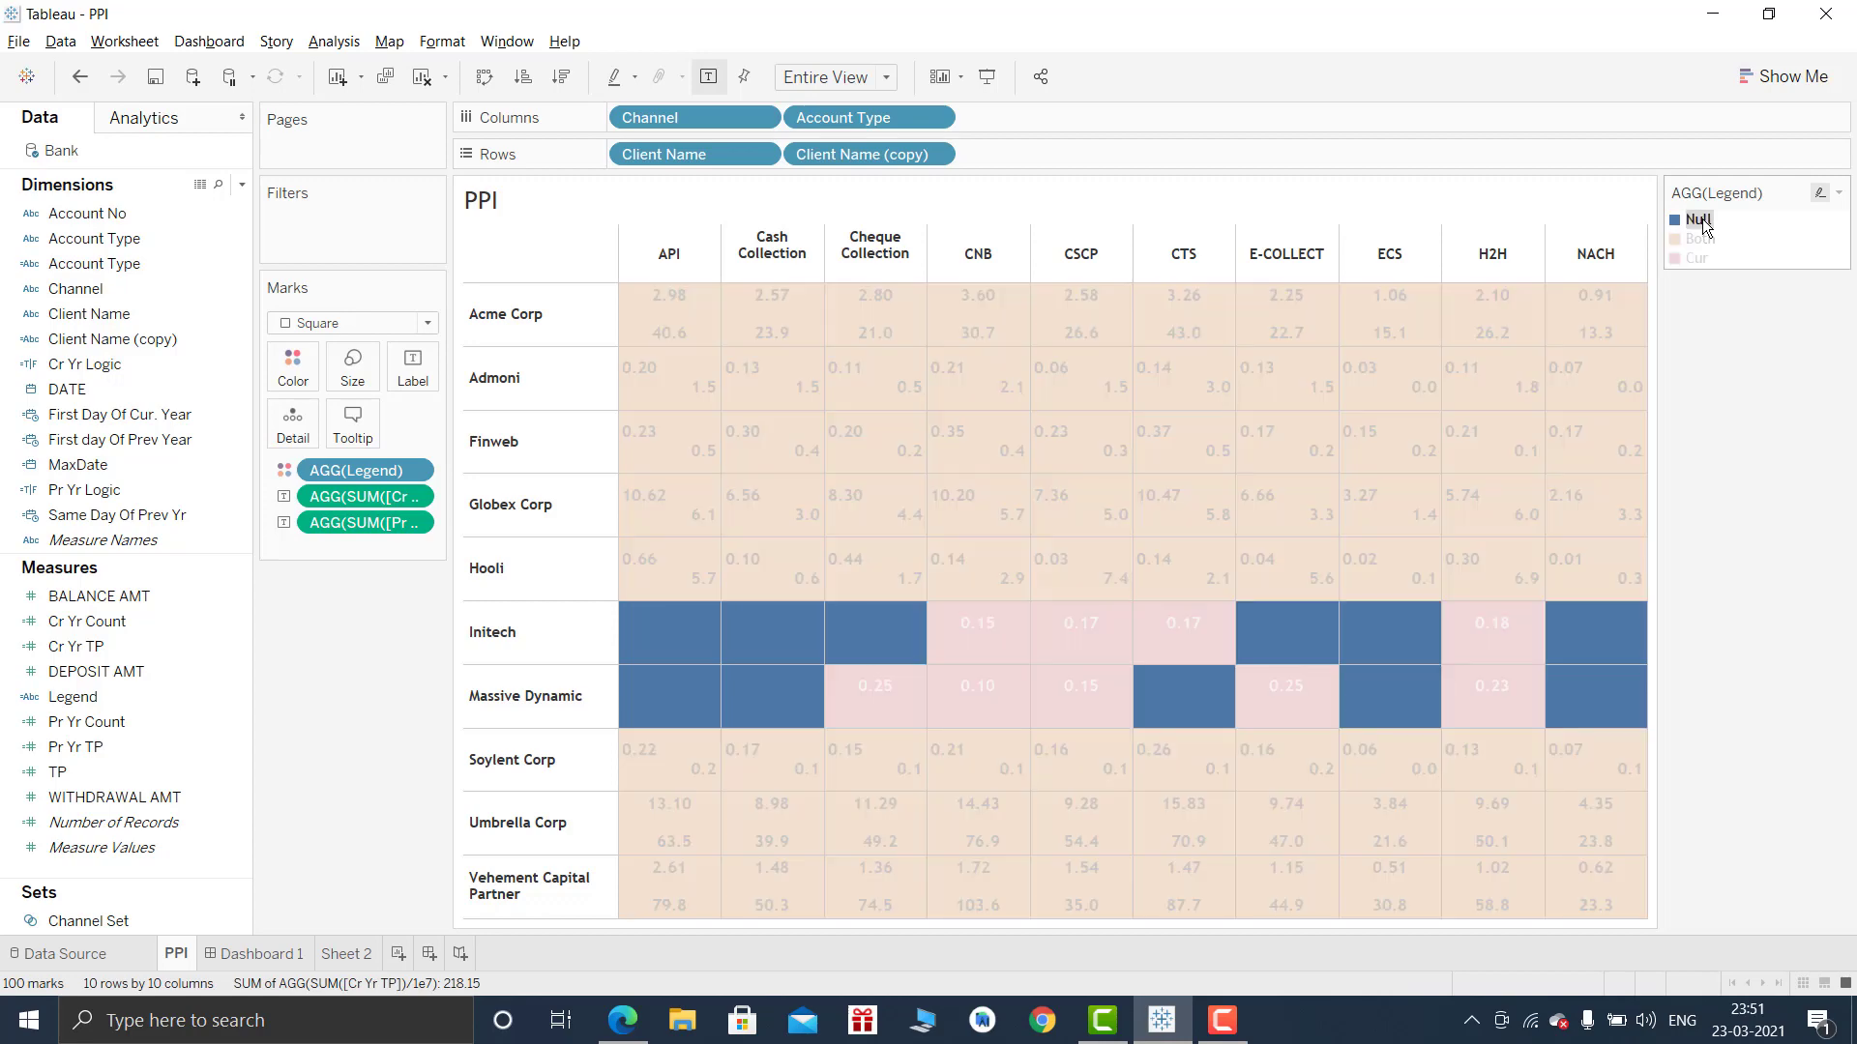
right_click(1704, 223)
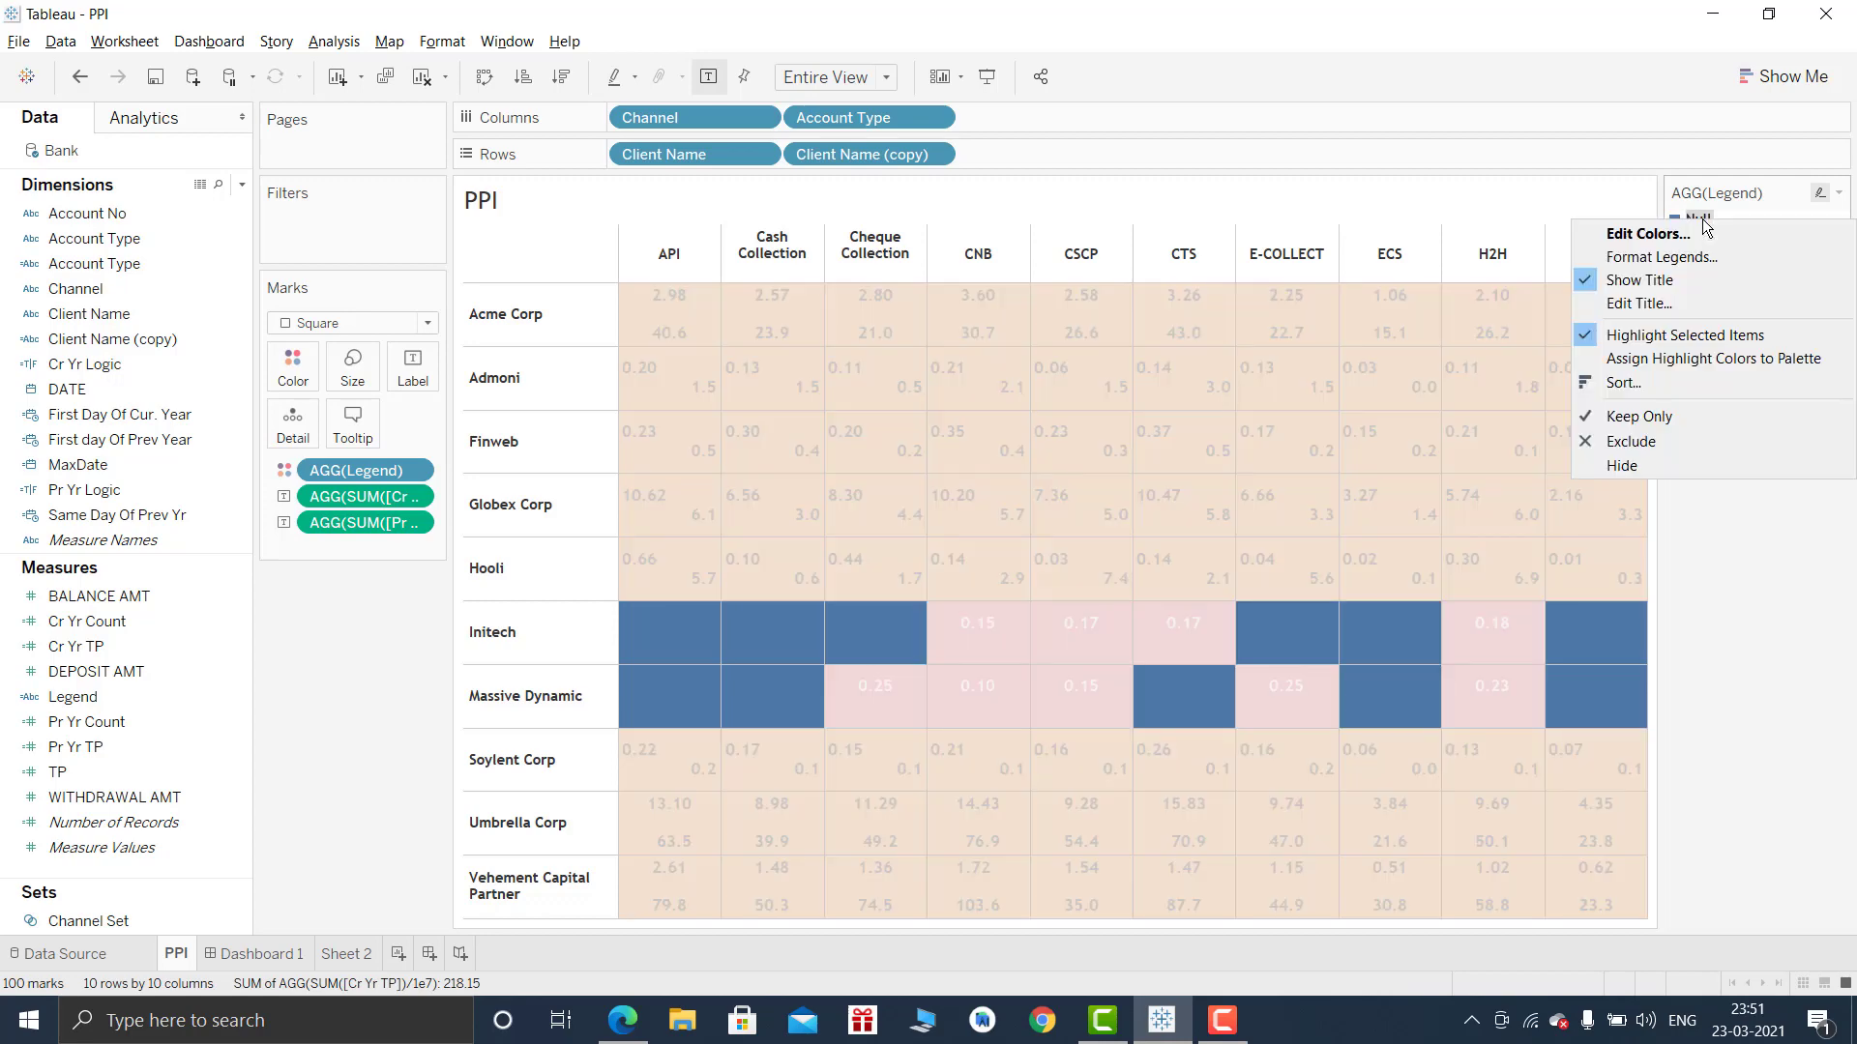
left_click(1647, 441)
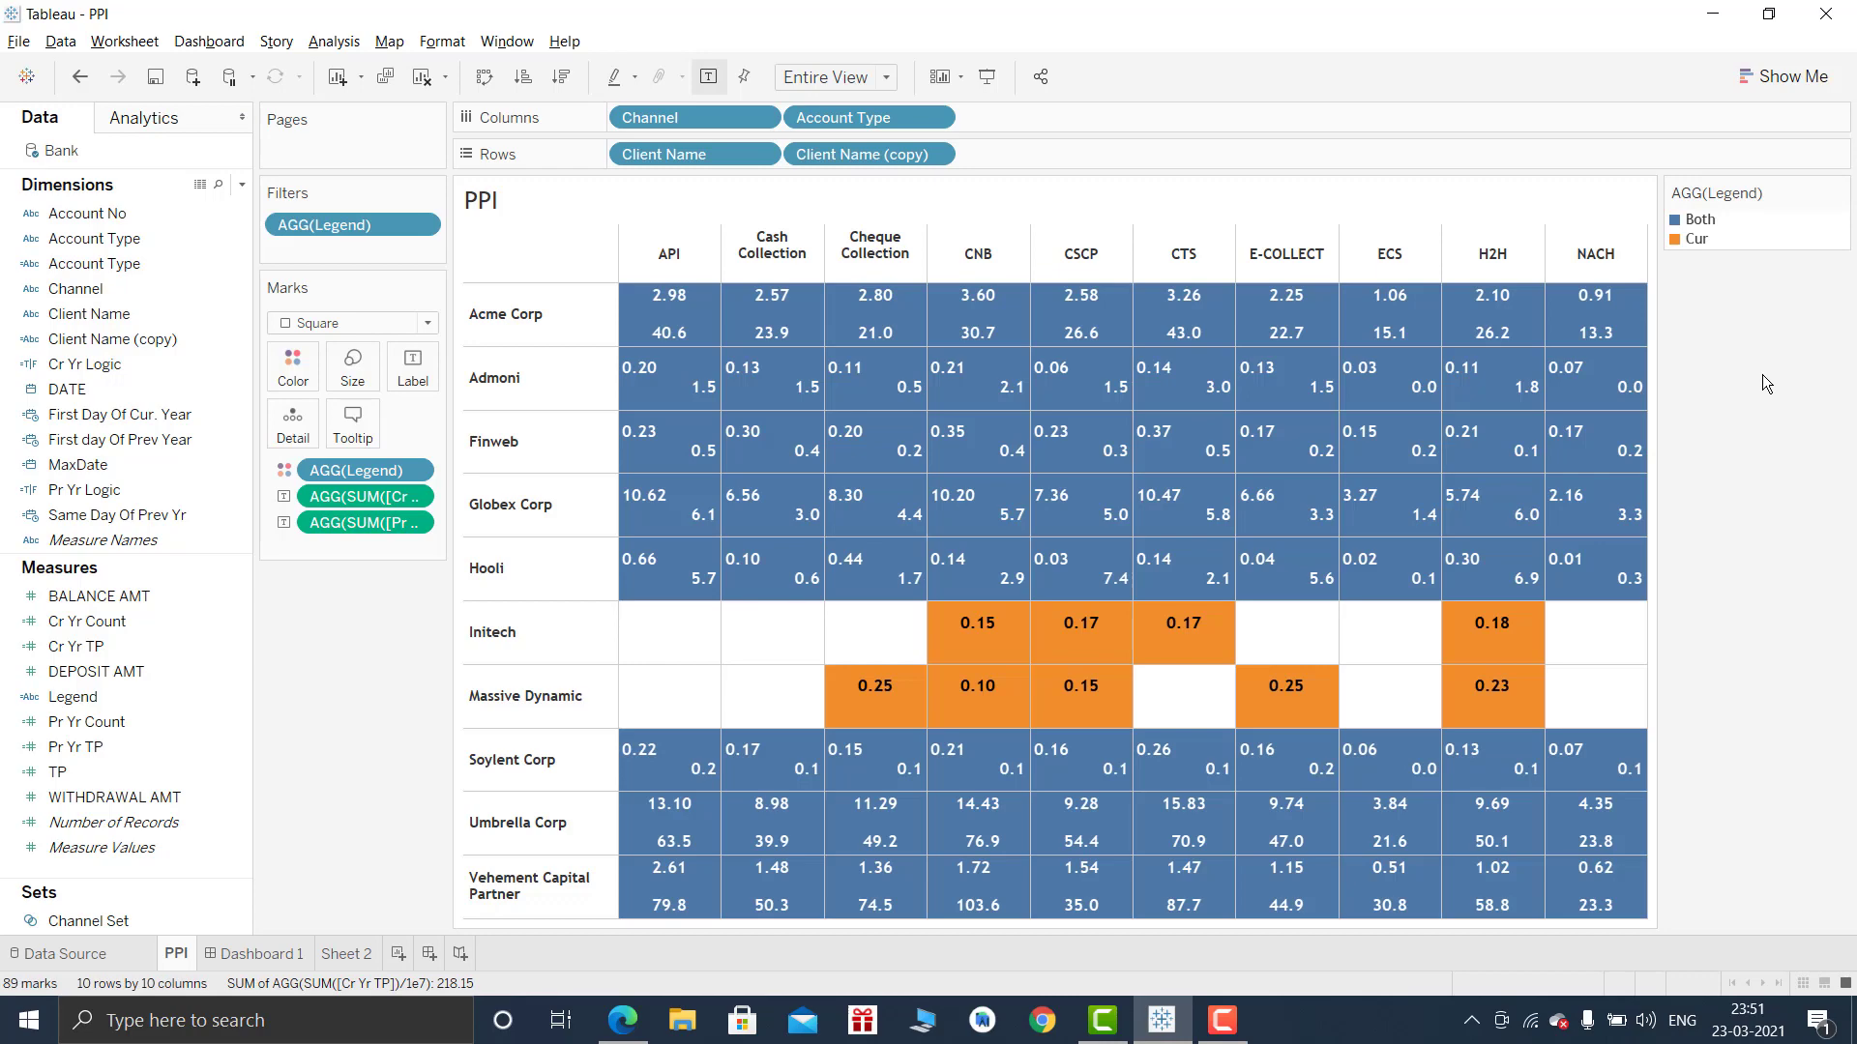
Set the Legend colour of Both to light green #63c793.
double_click(1680, 223)
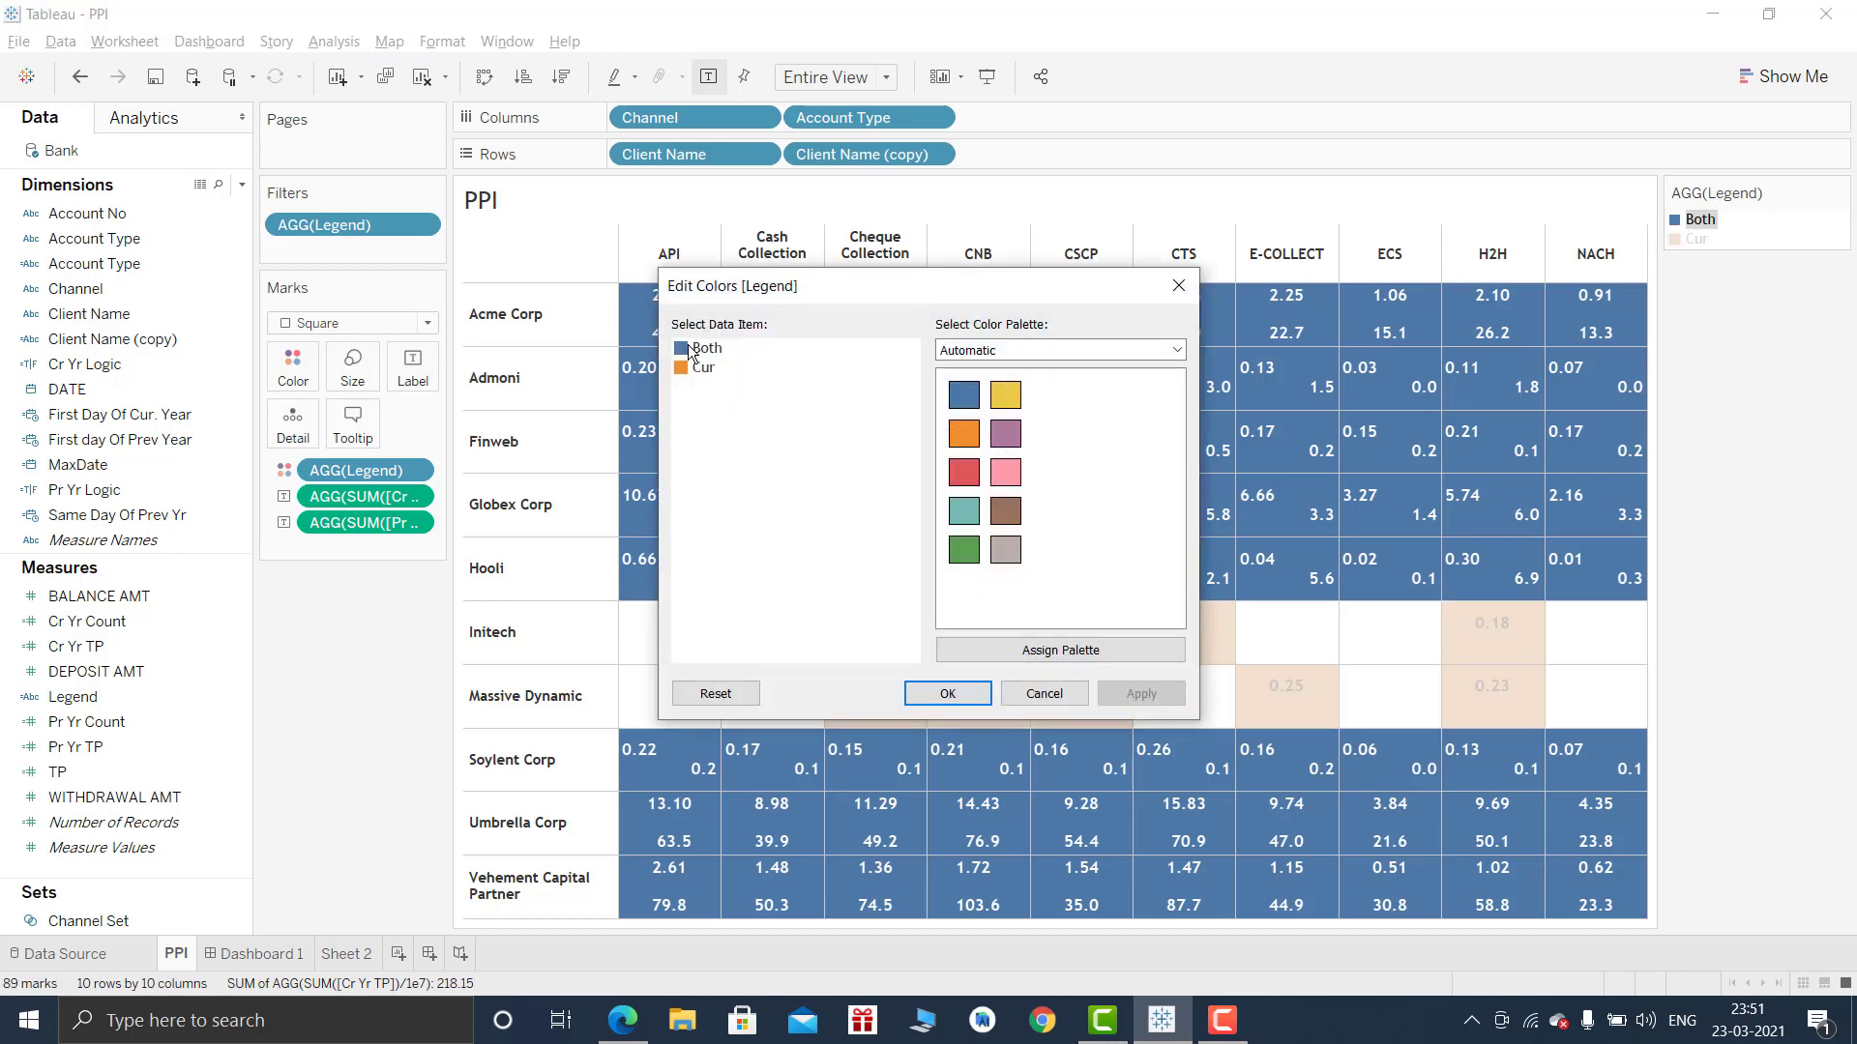
double_click(691, 352)
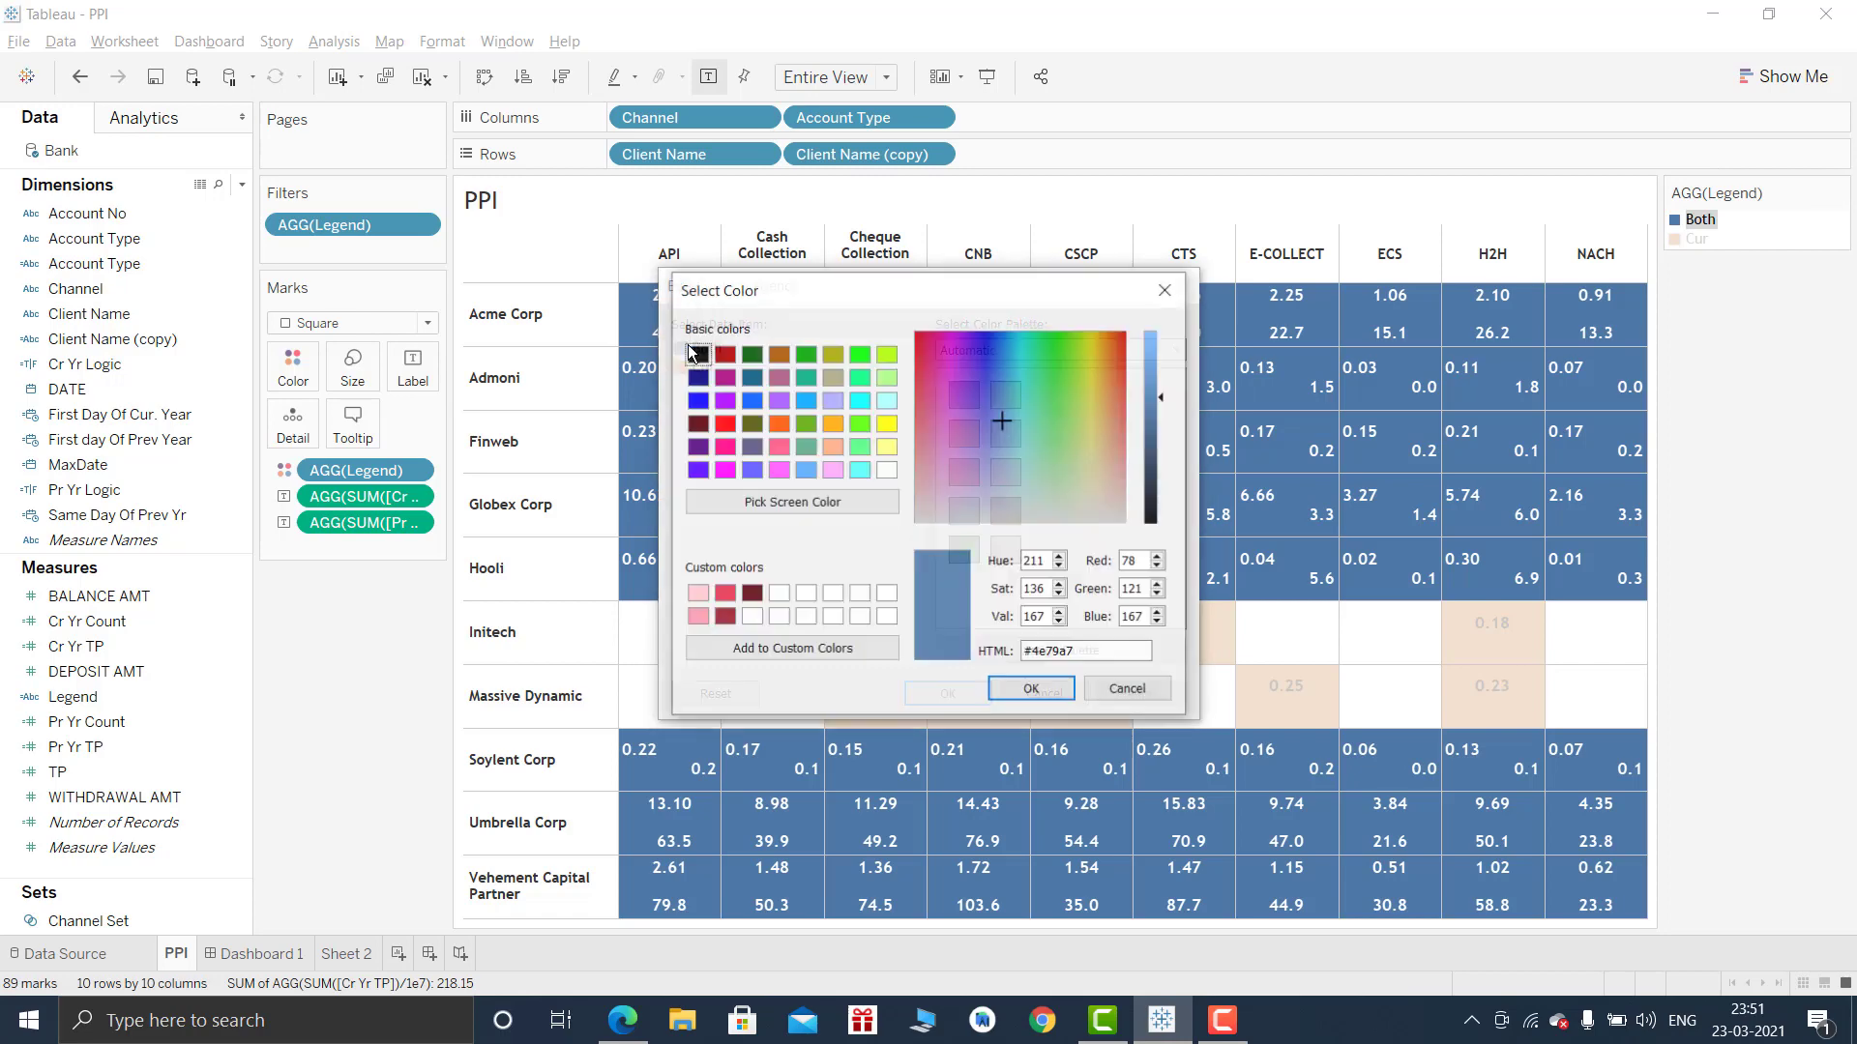
left_click(807, 448)
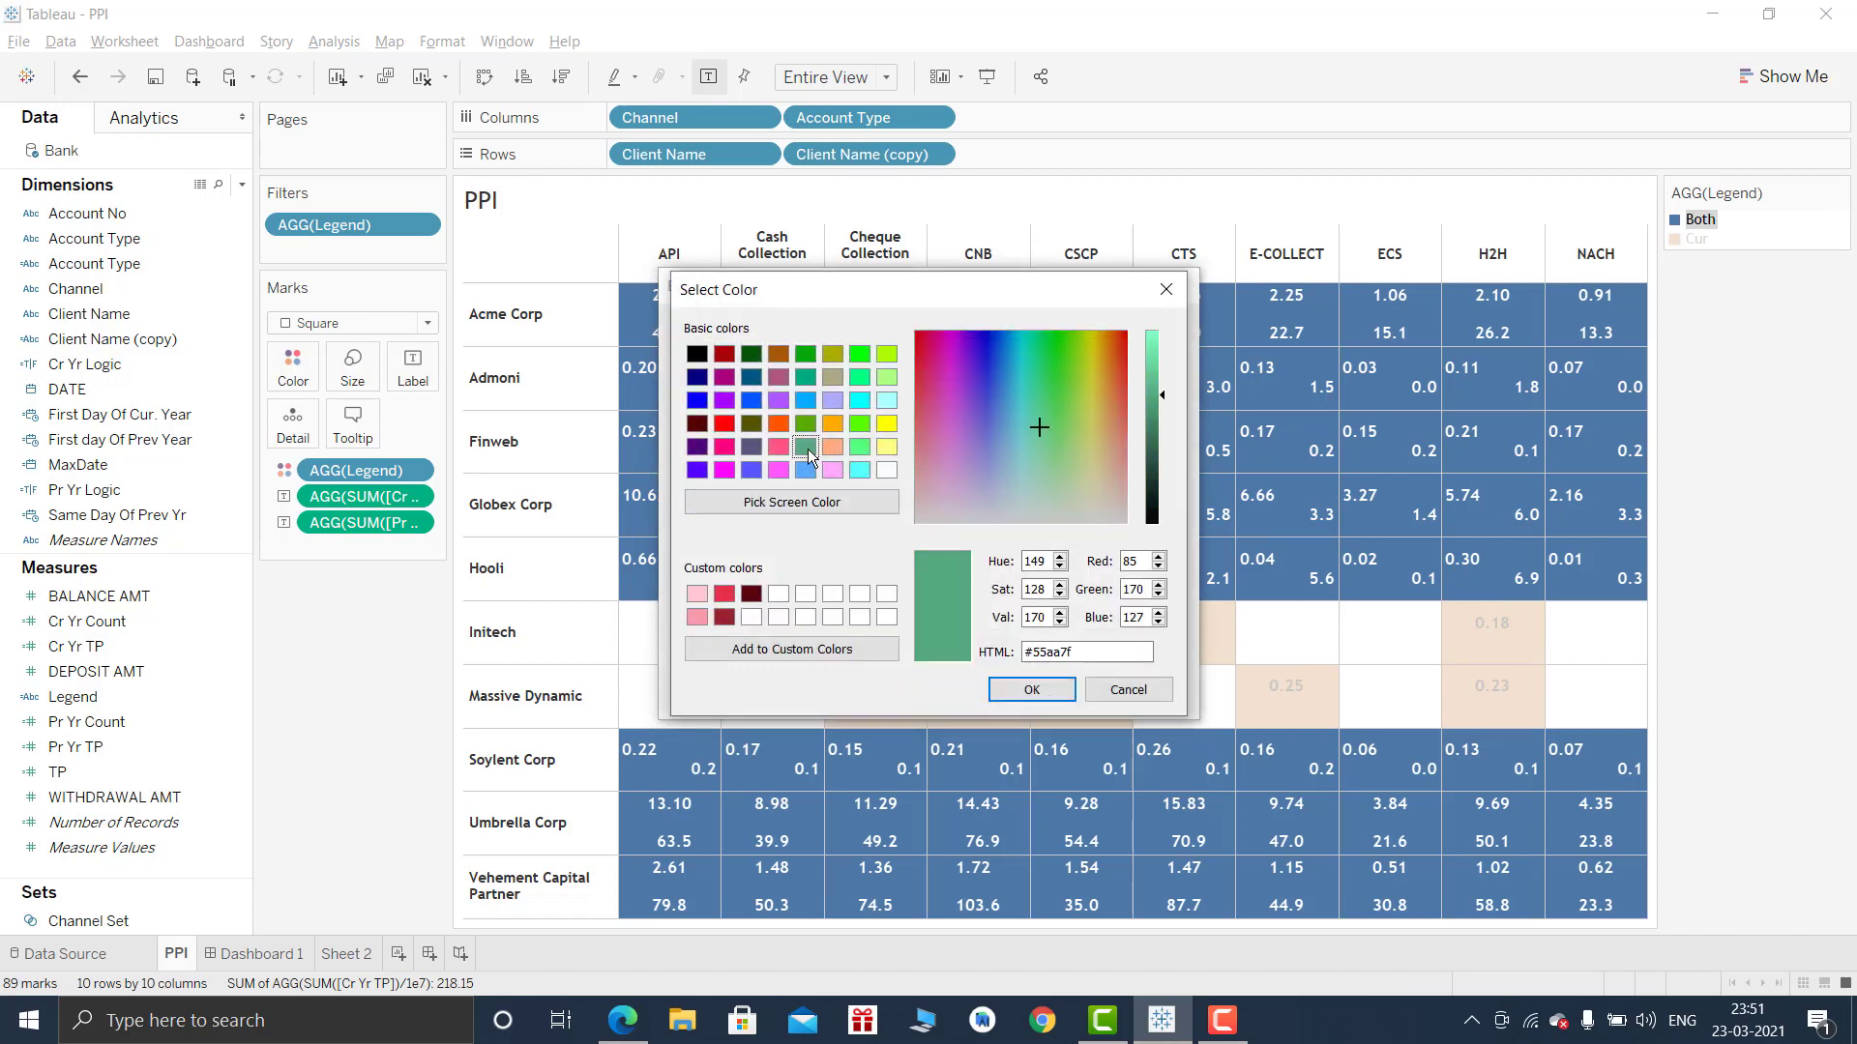
left_click(1159, 373)
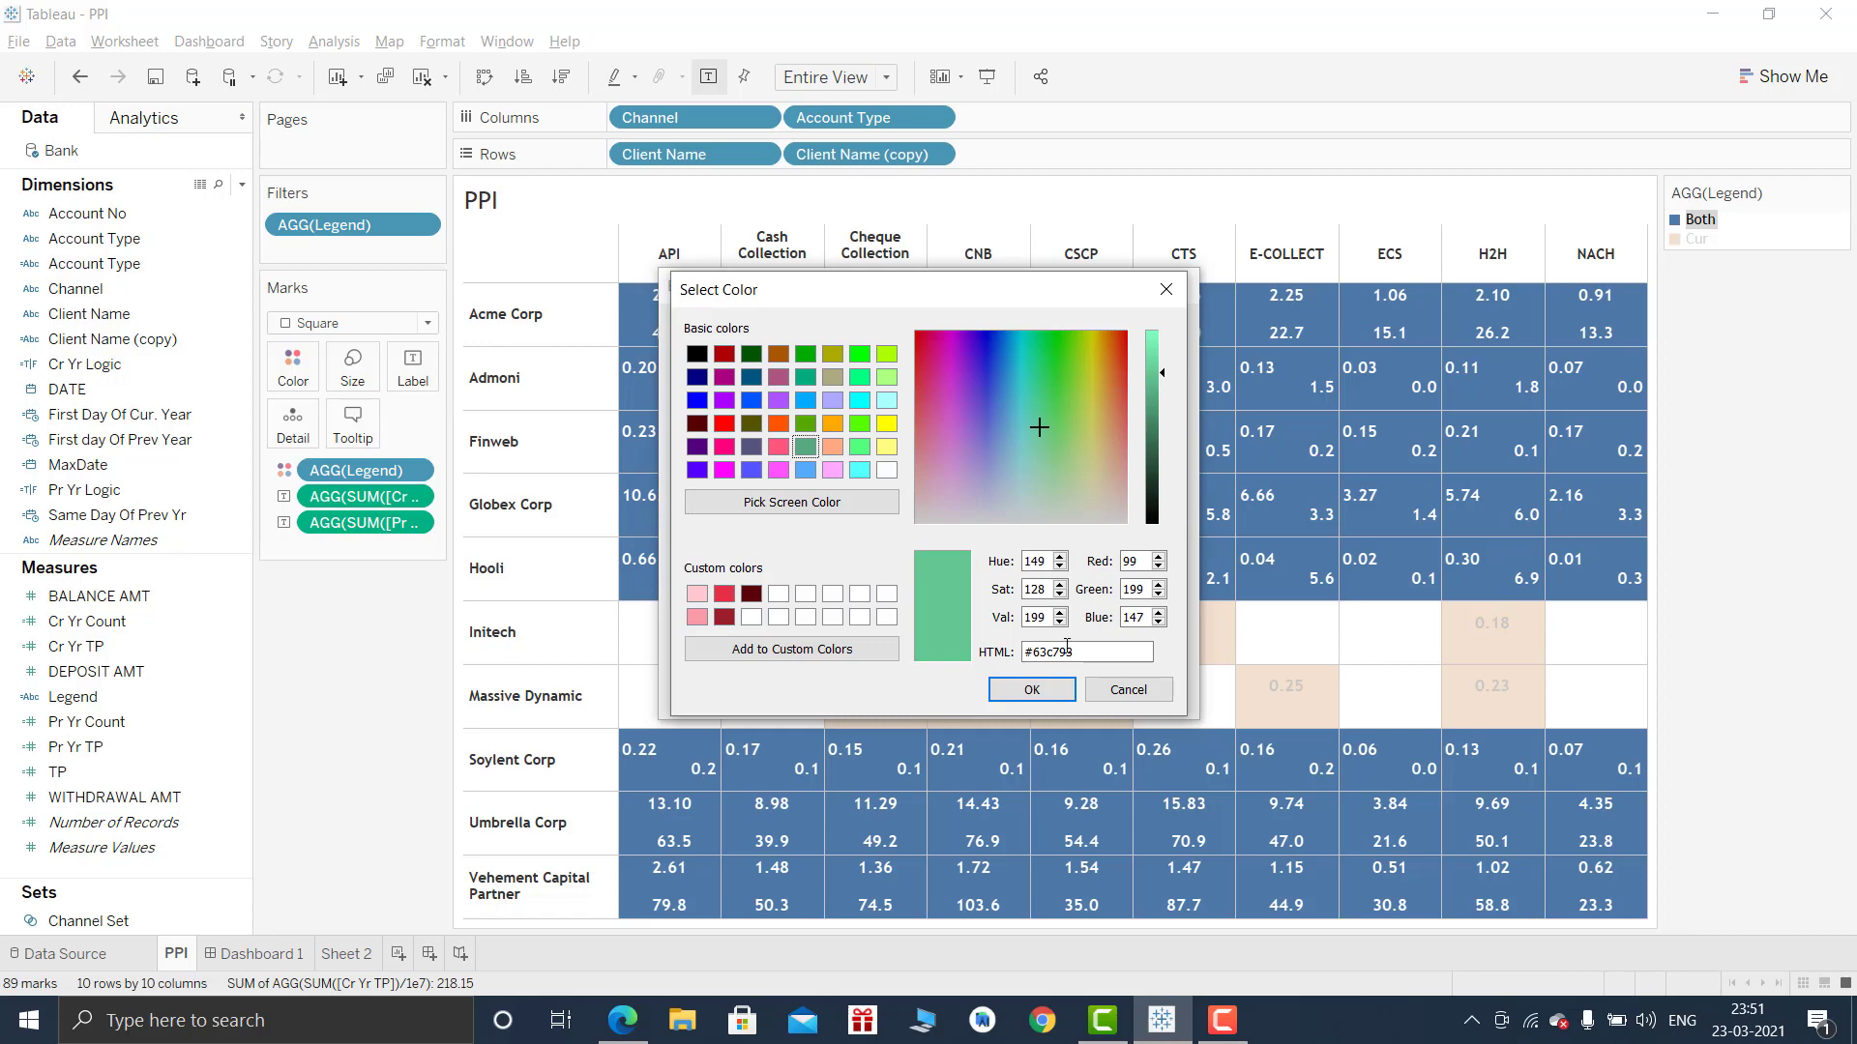
left_click(1027, 691)
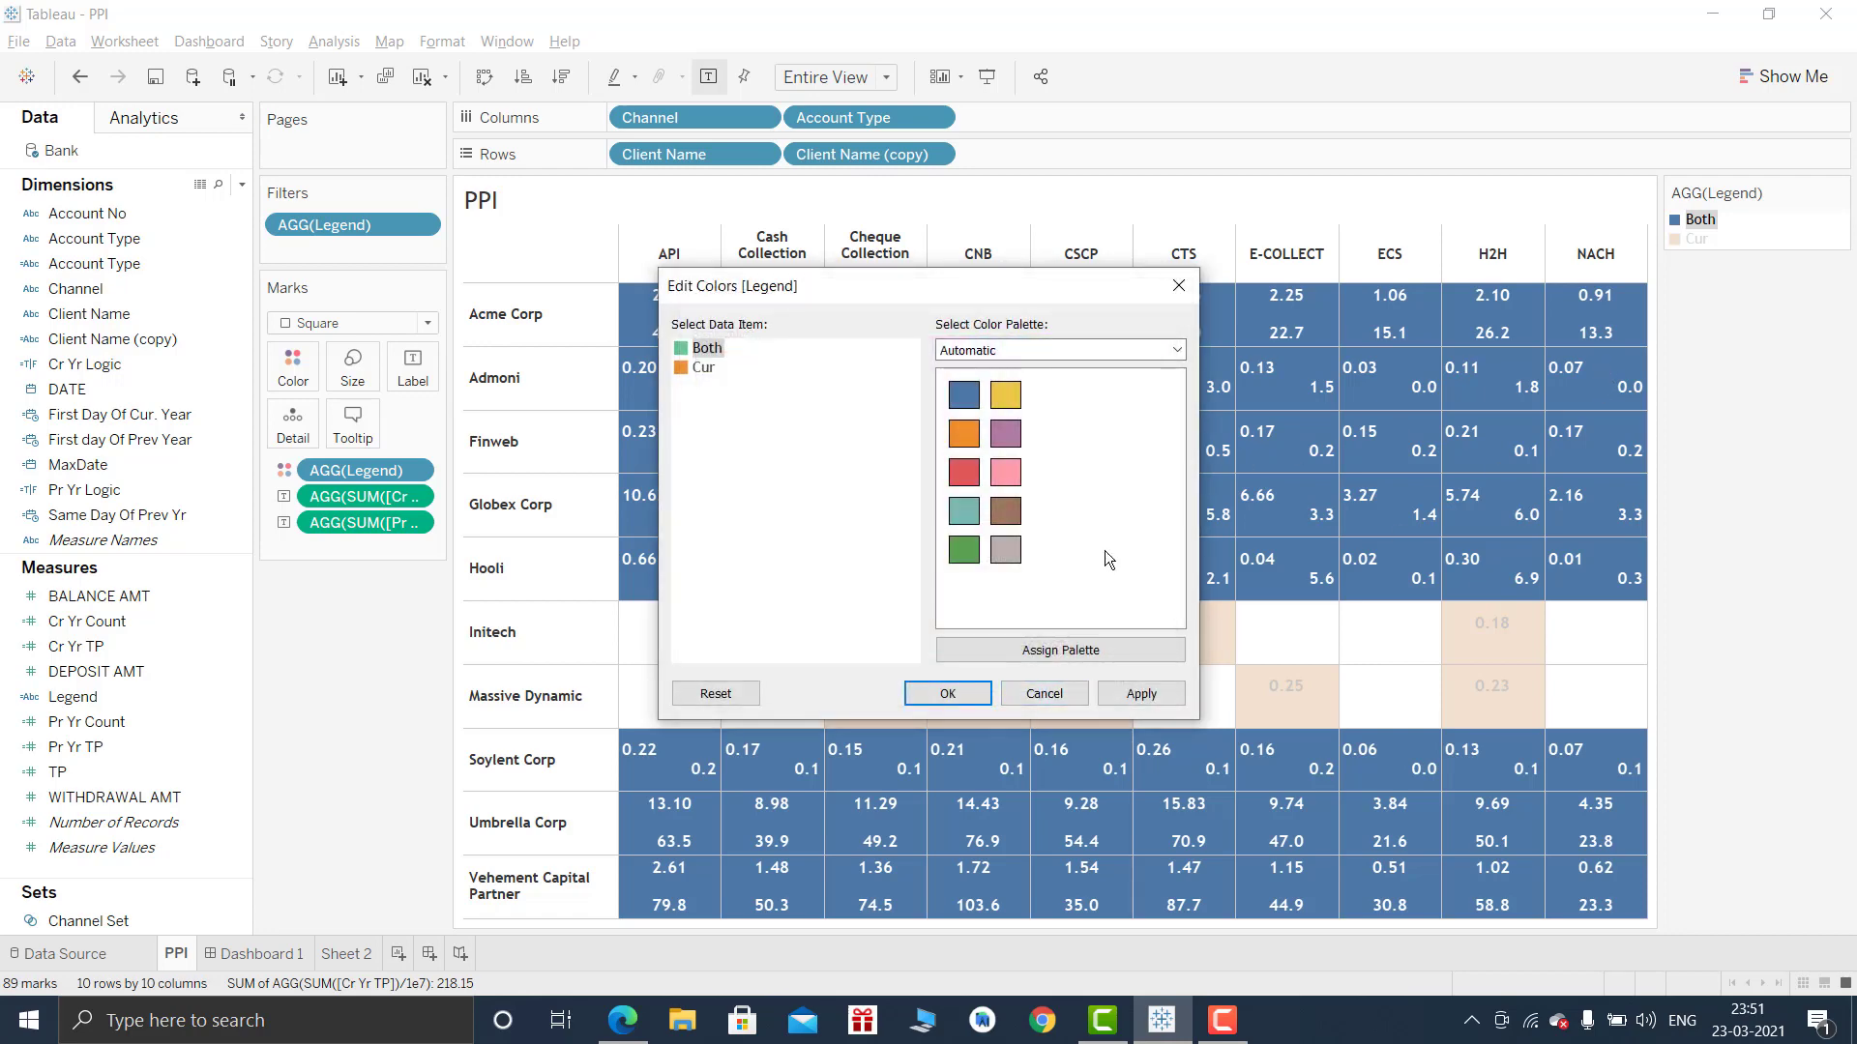
Set the Legend colour of Cur to light blue #55aaff and accept the colour changes.
double_click(703, 368)
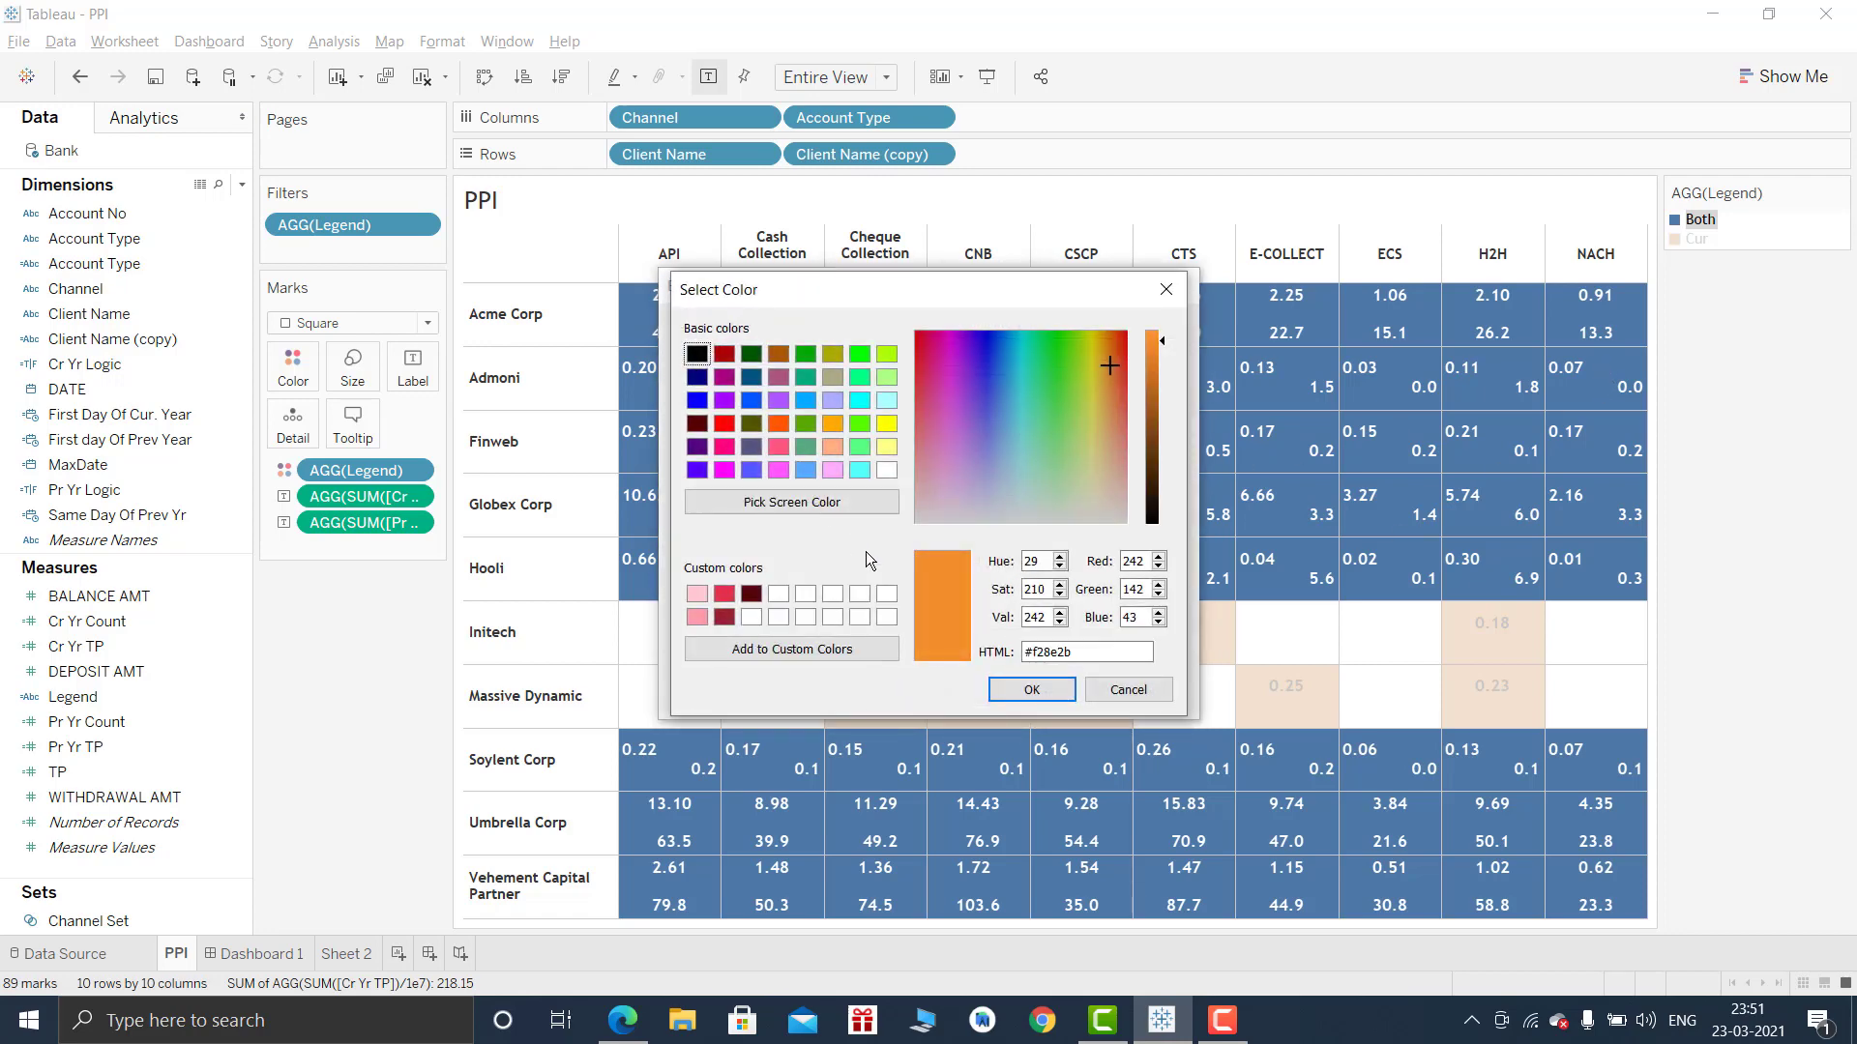
left_click(805, 470)
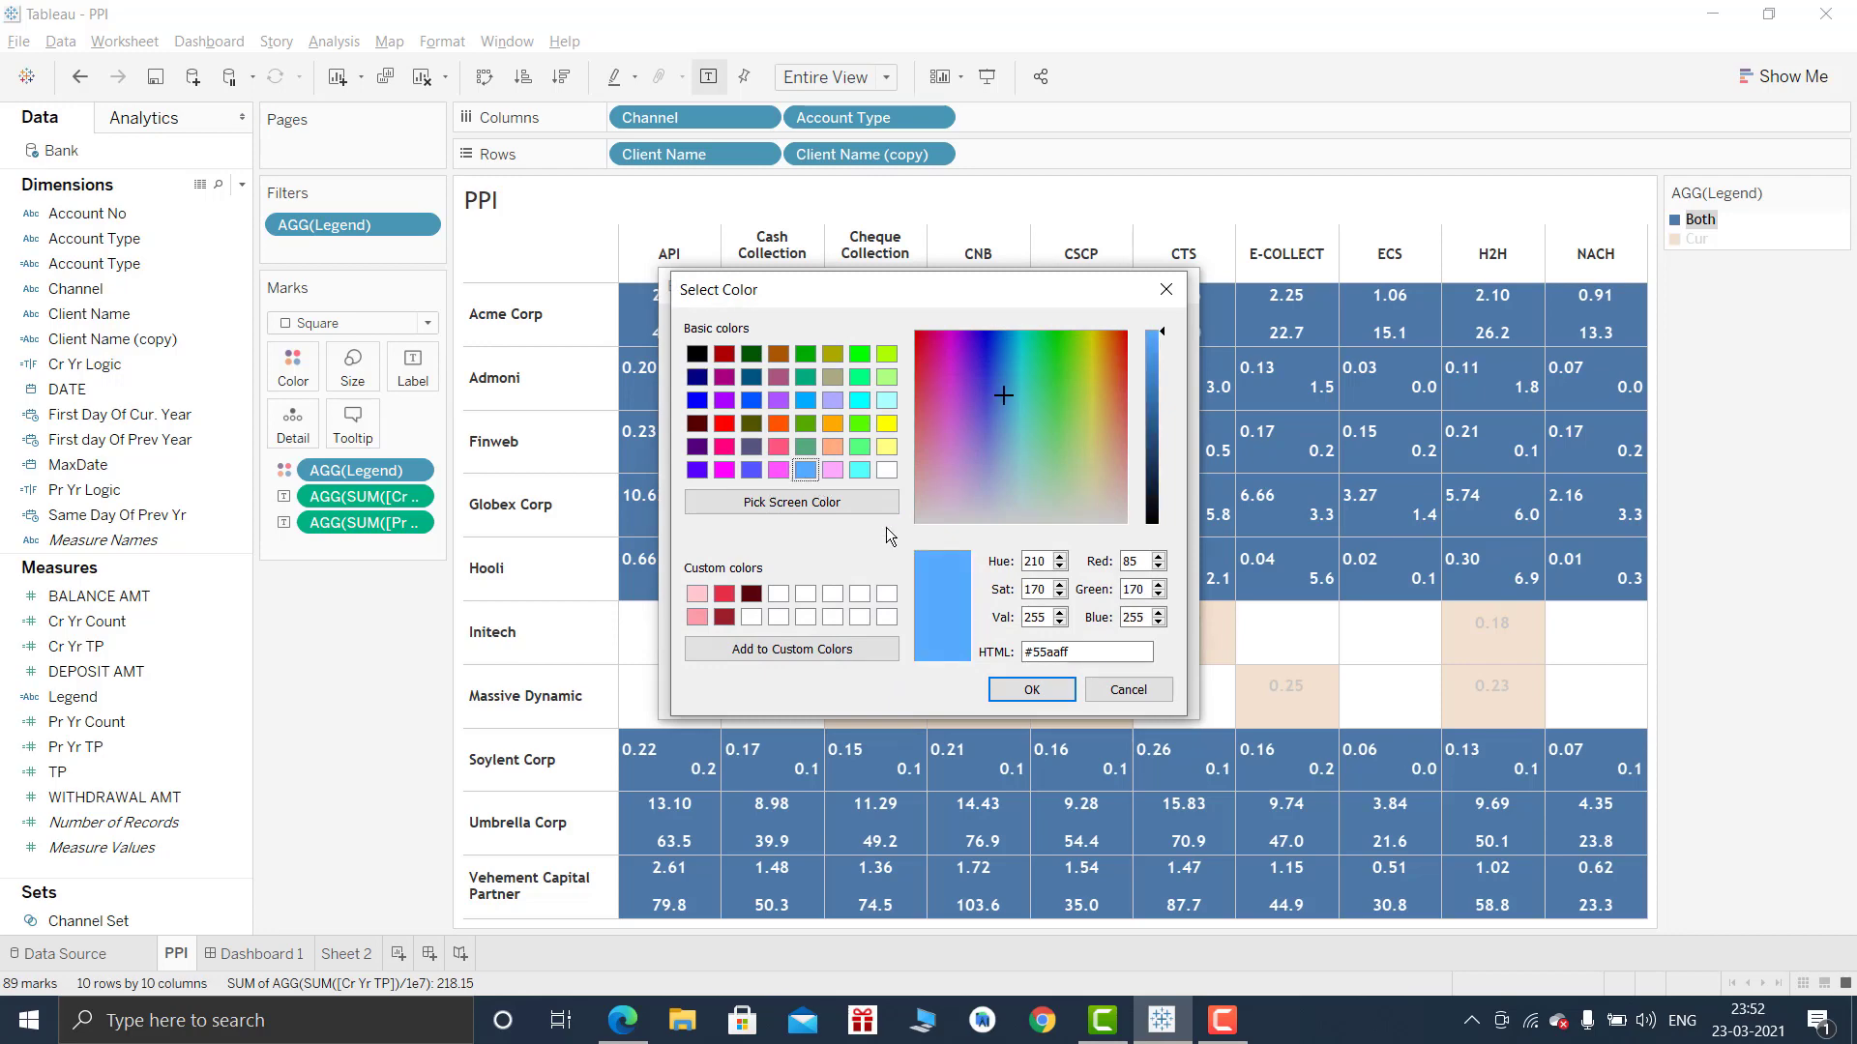
left_click(1033, 693)
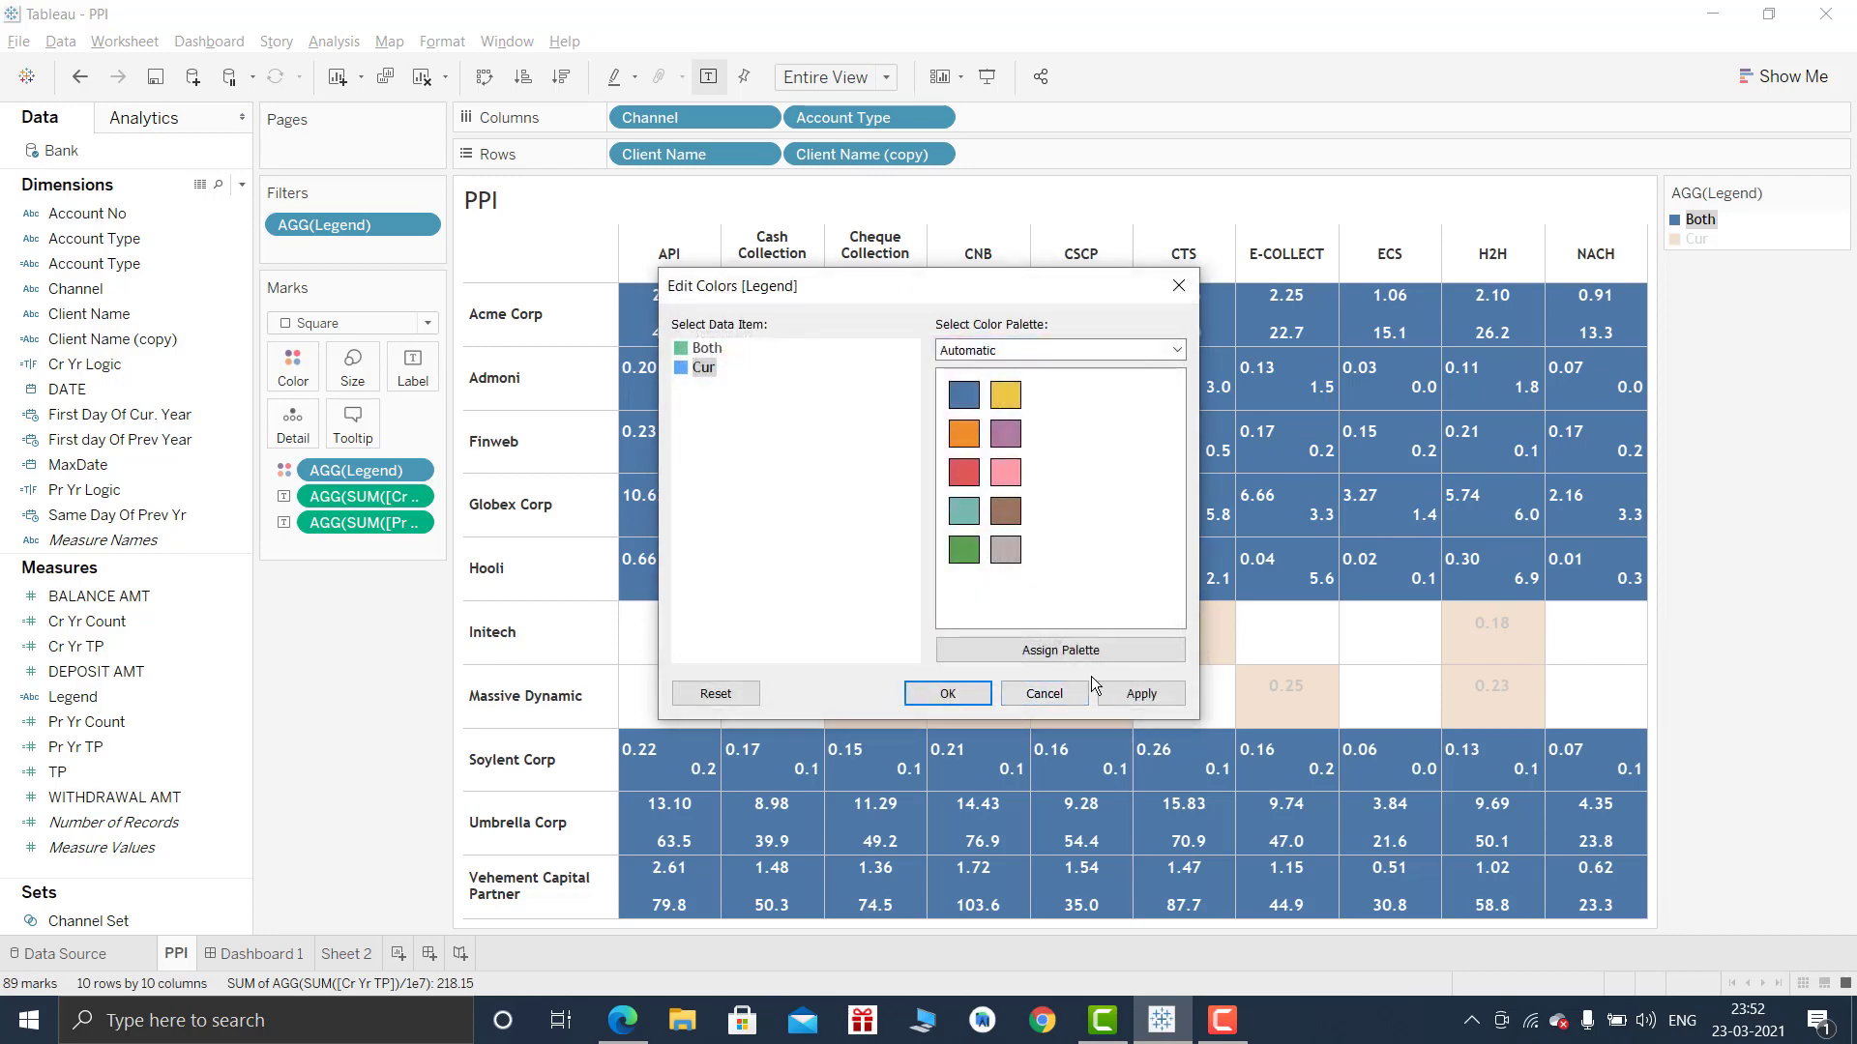
left_click(947, 694)
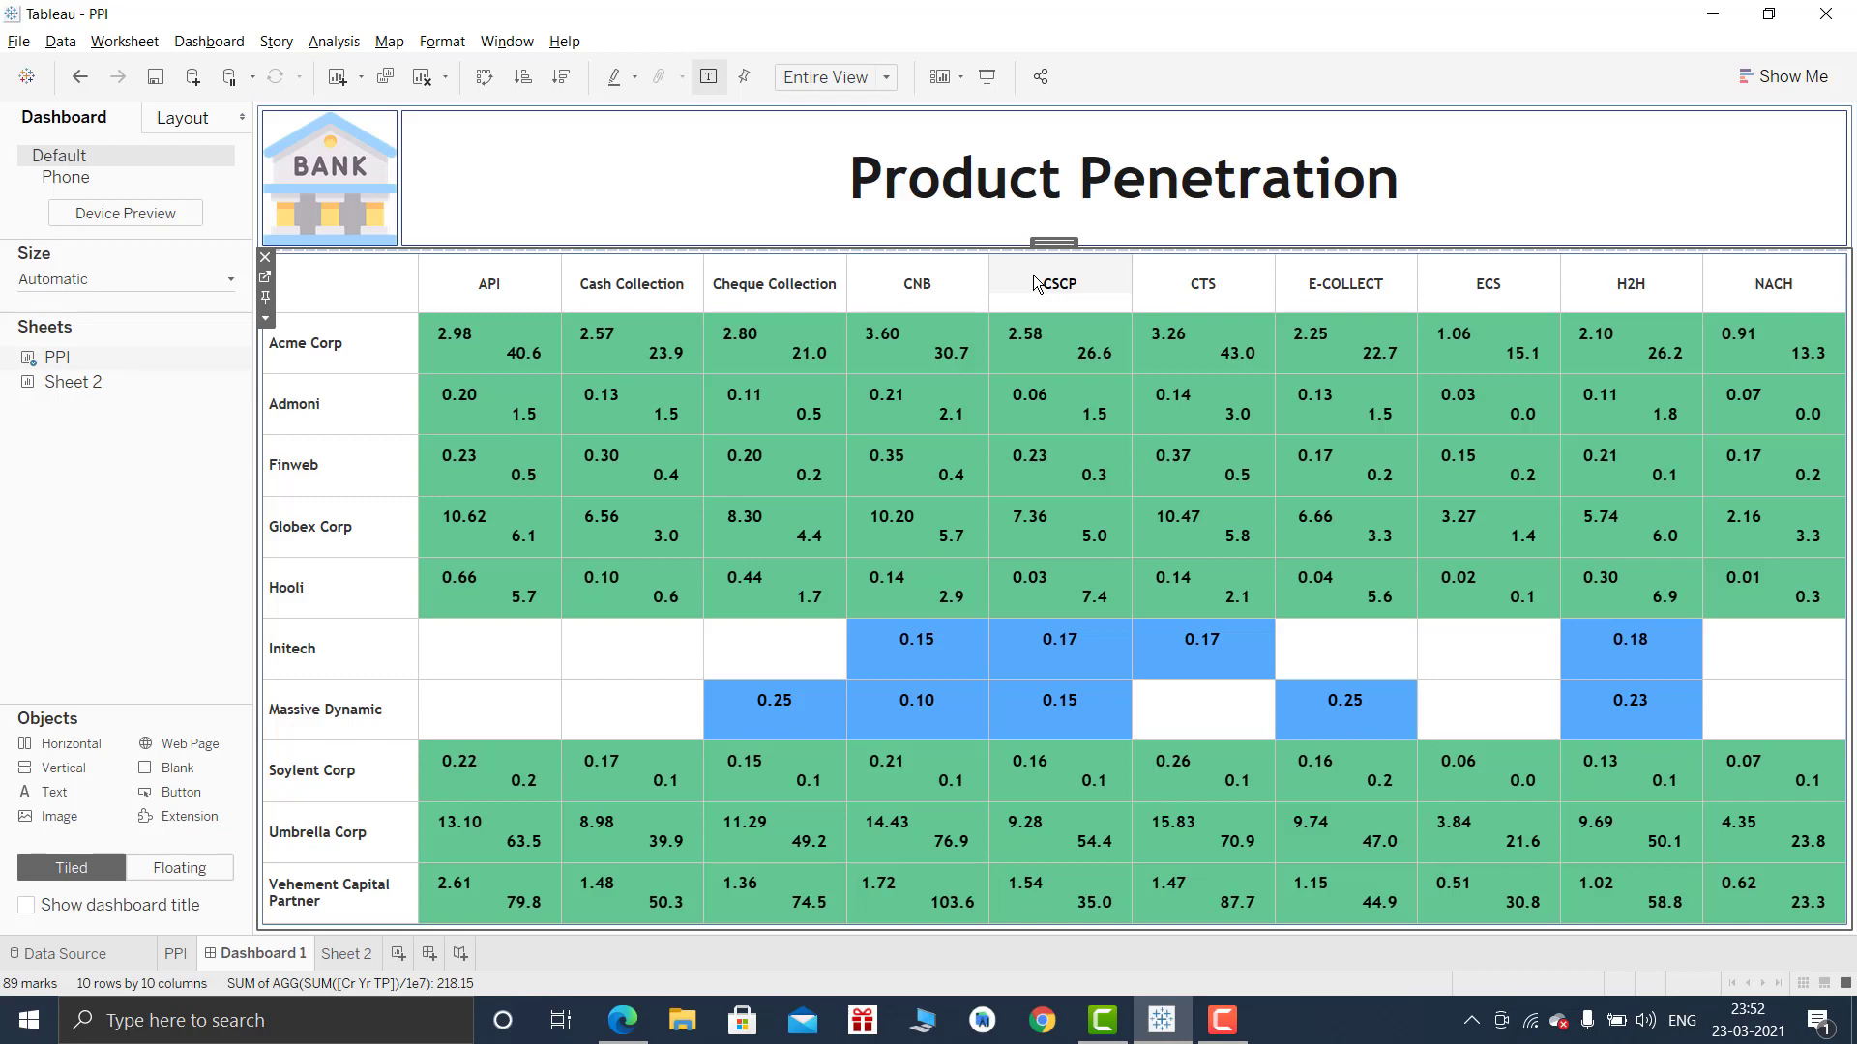
Expand the CSCP channel on the dashboard and set the PPI sheet's Legend colour of Prev to dark red #cf0000.
left_click(1035, 281)
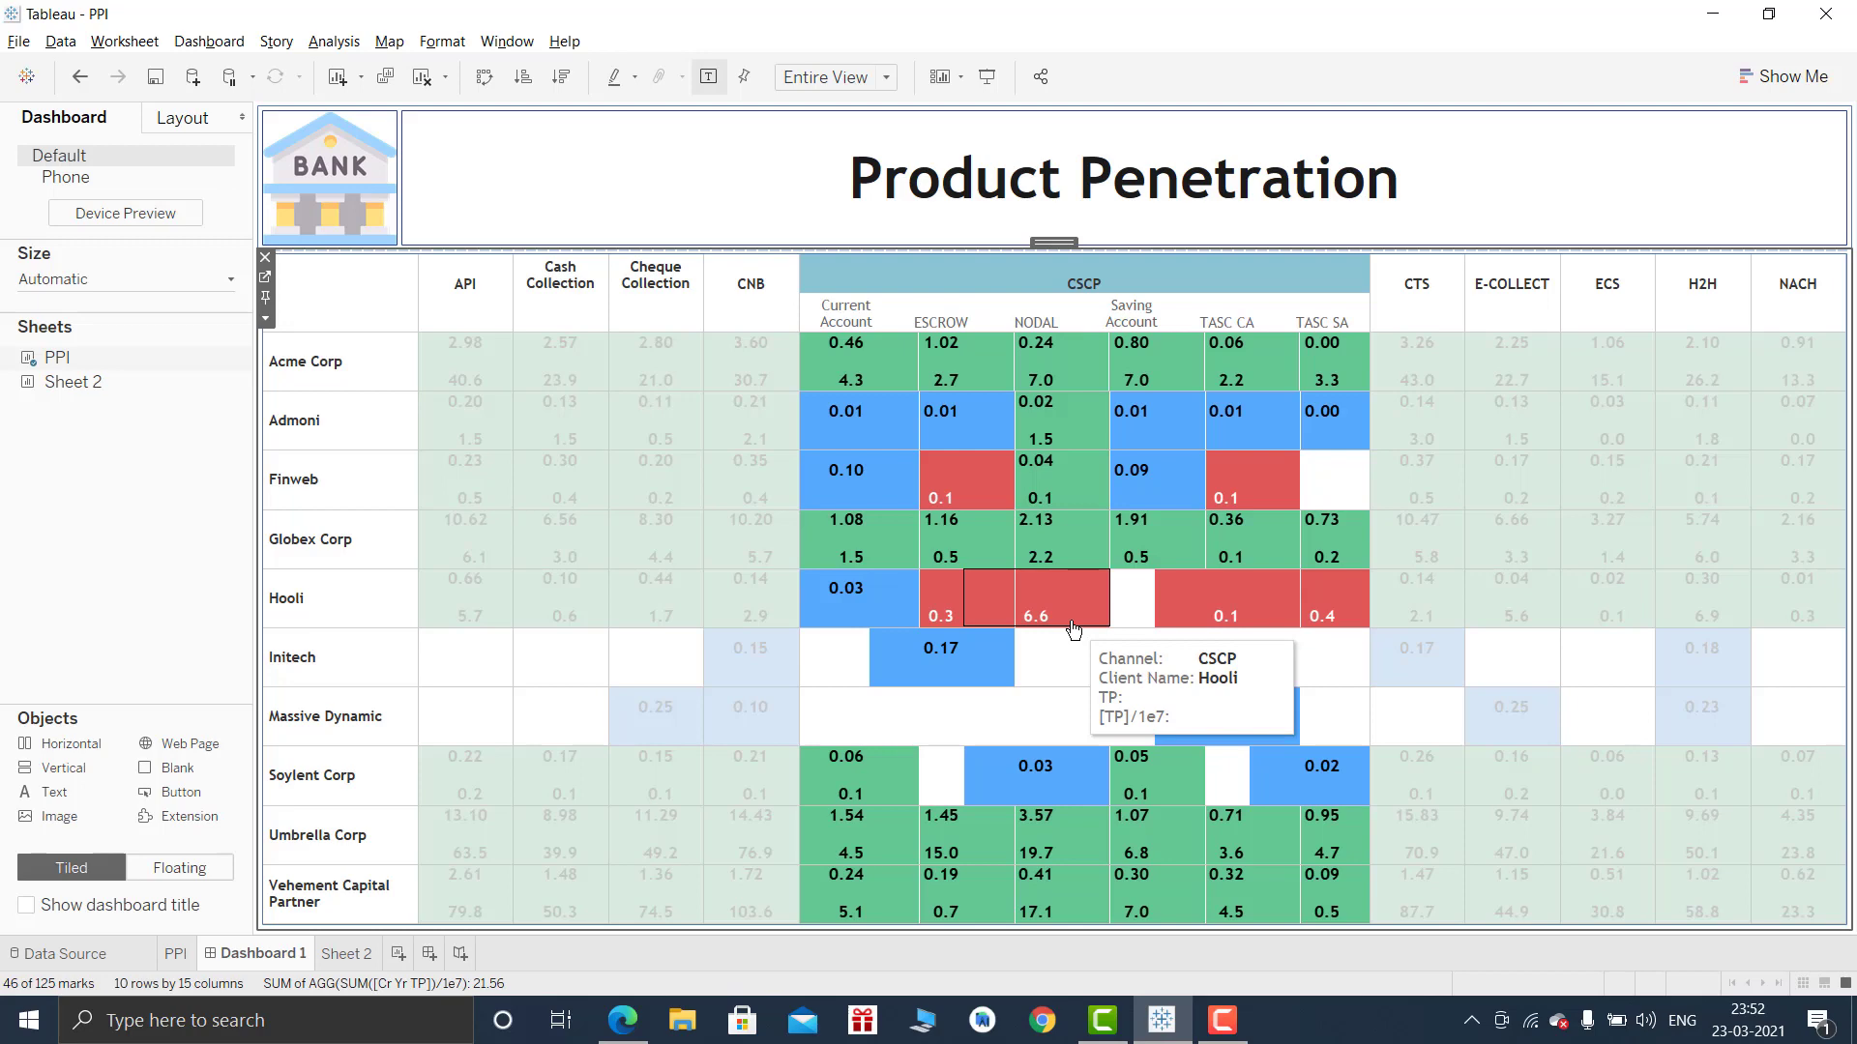
left_click(167, 957)
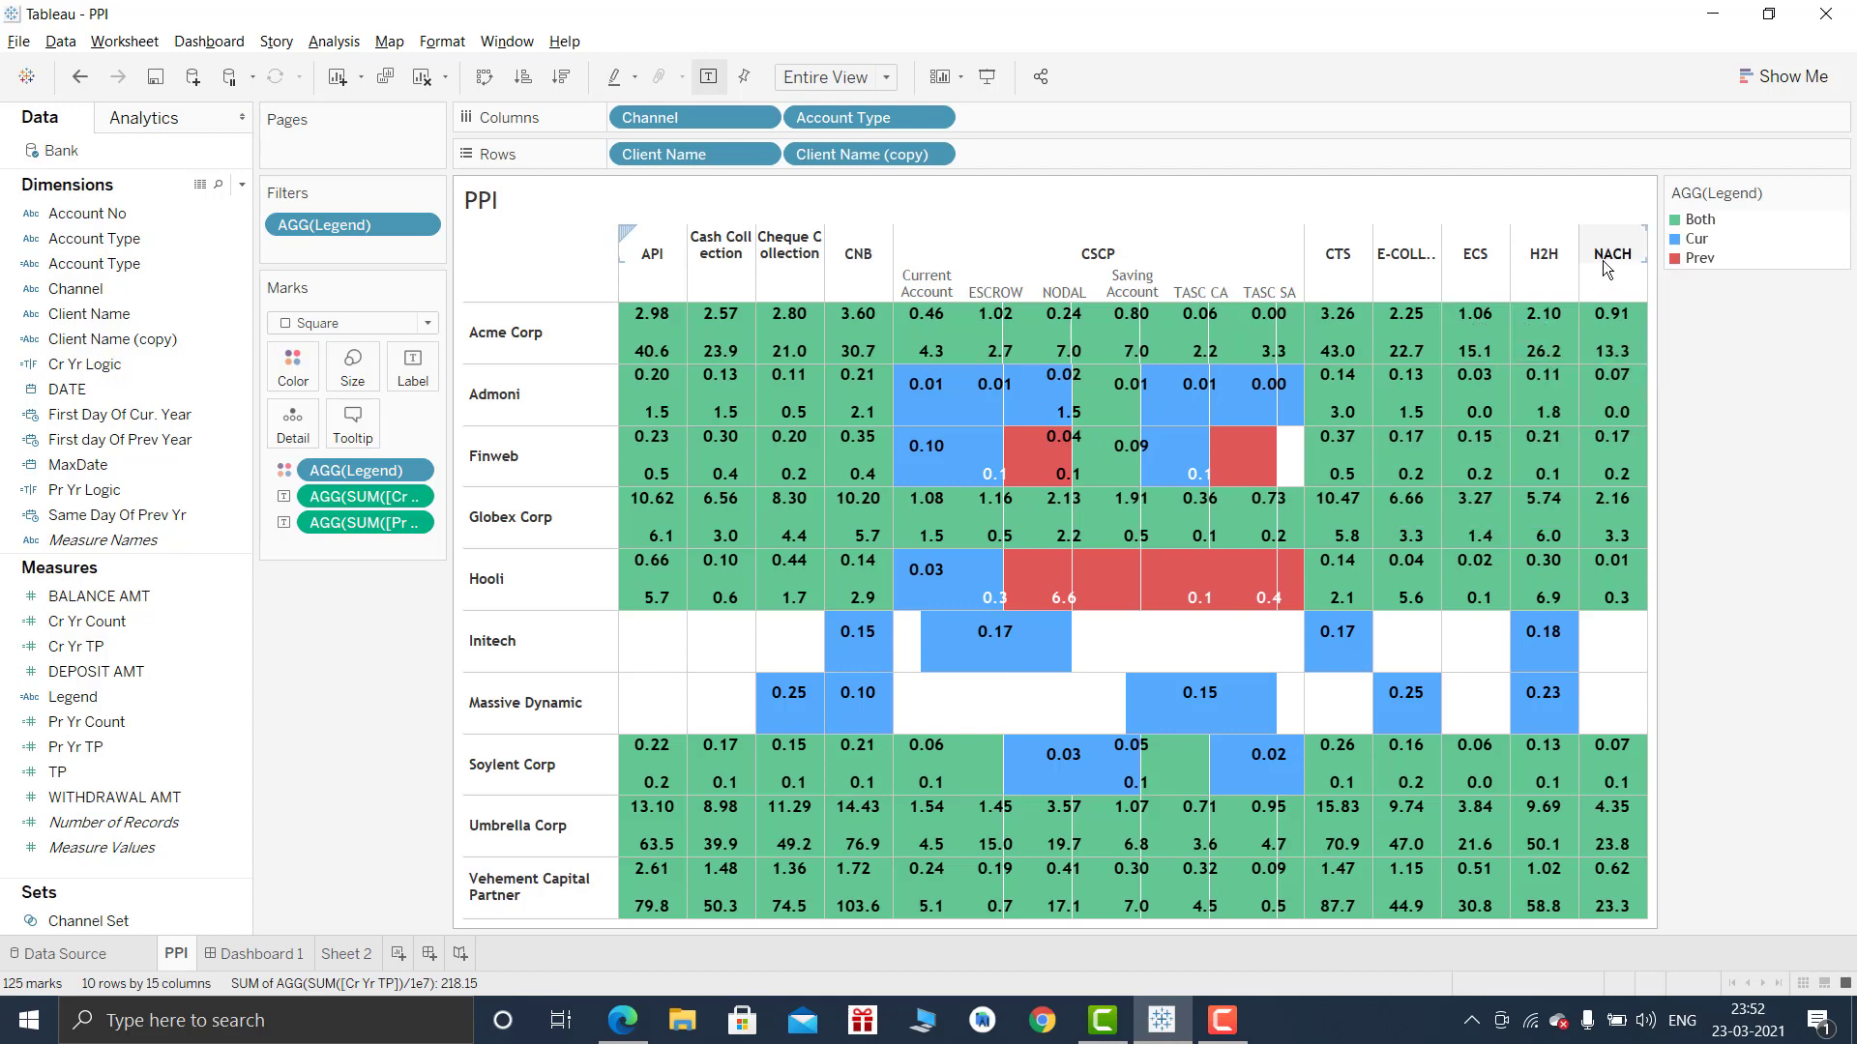
double_click(1681, 257)
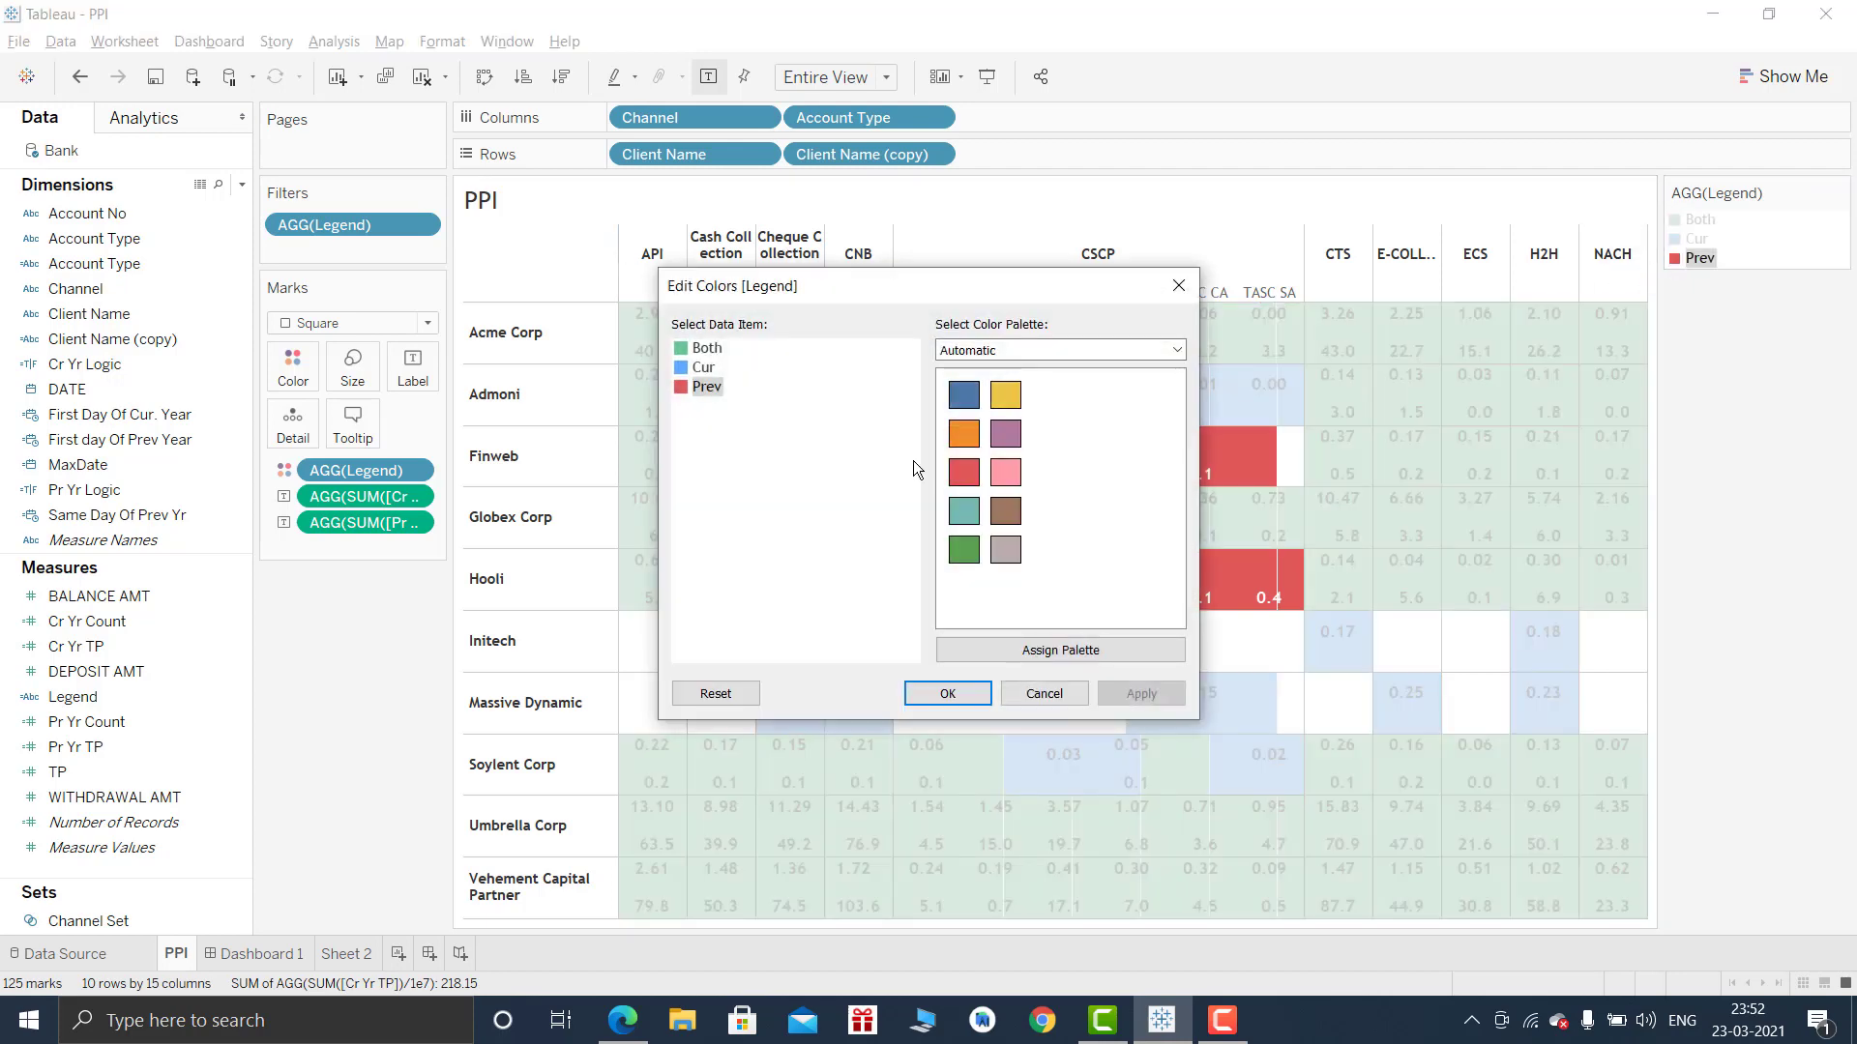
double_click(677, 387)
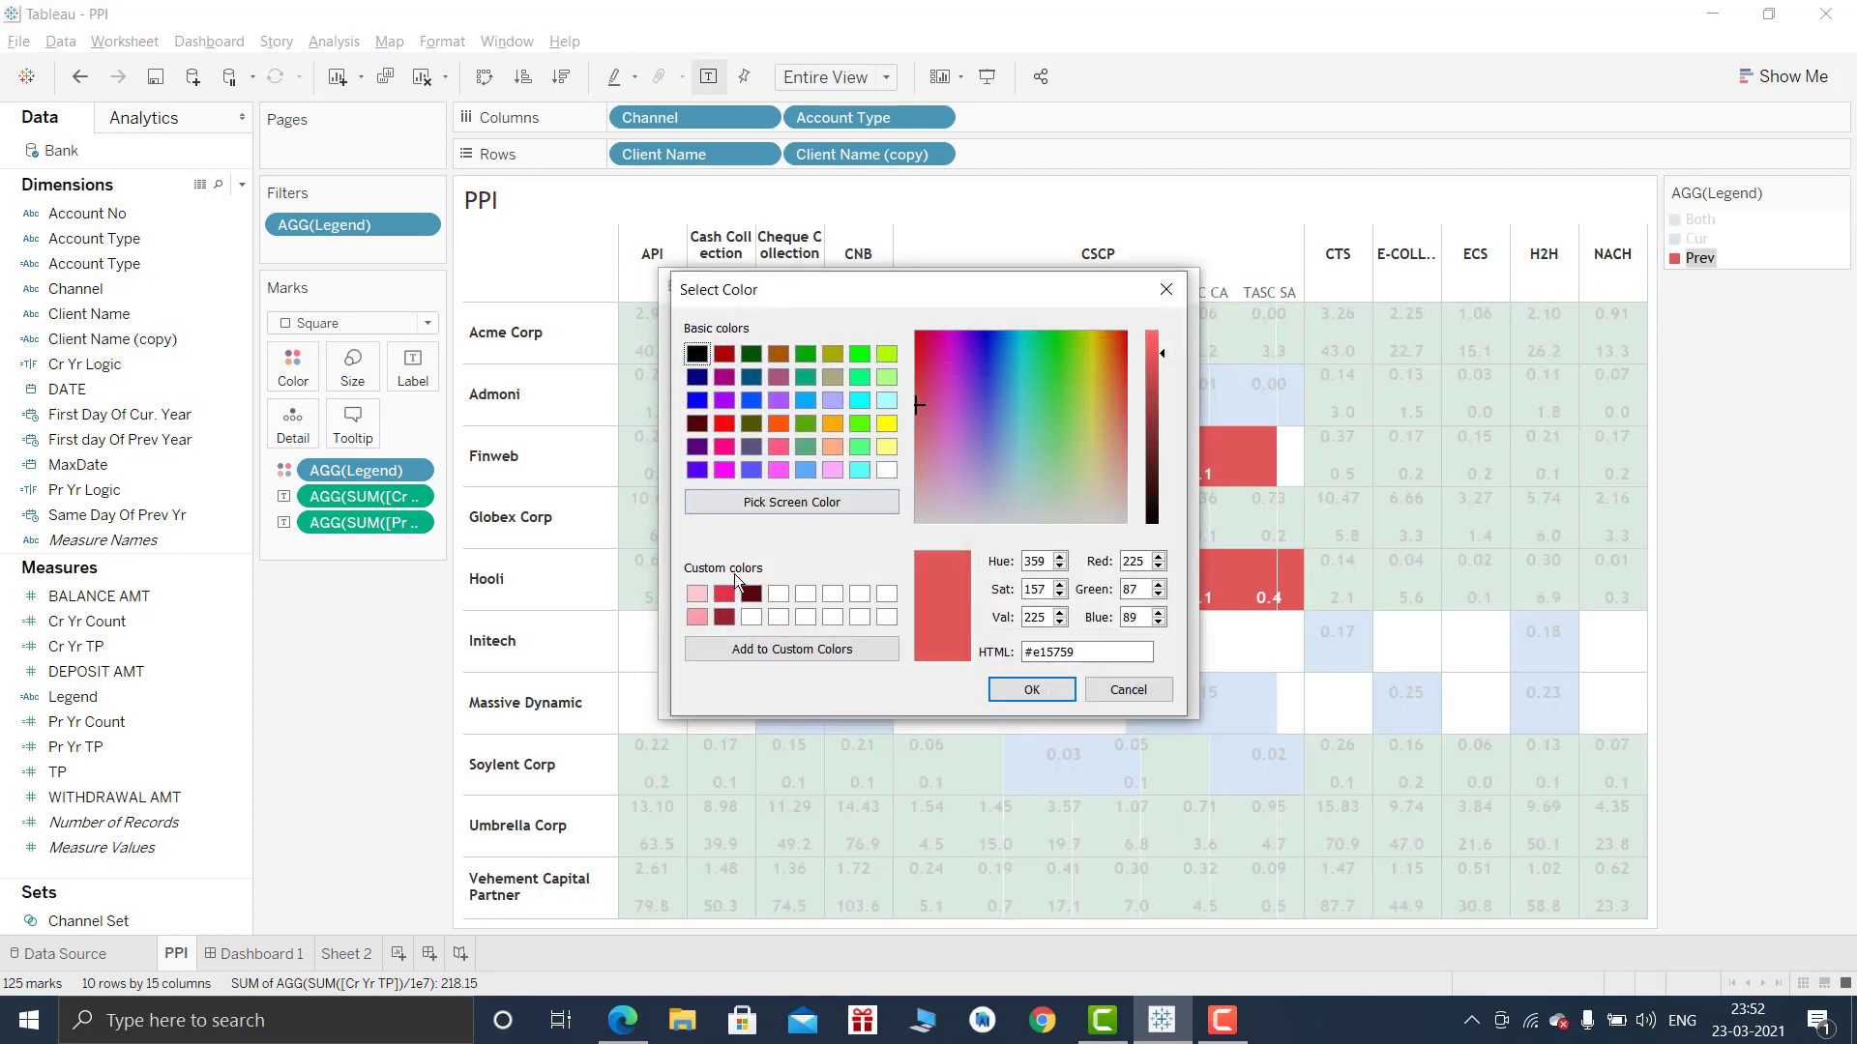
left_click(780, 425)
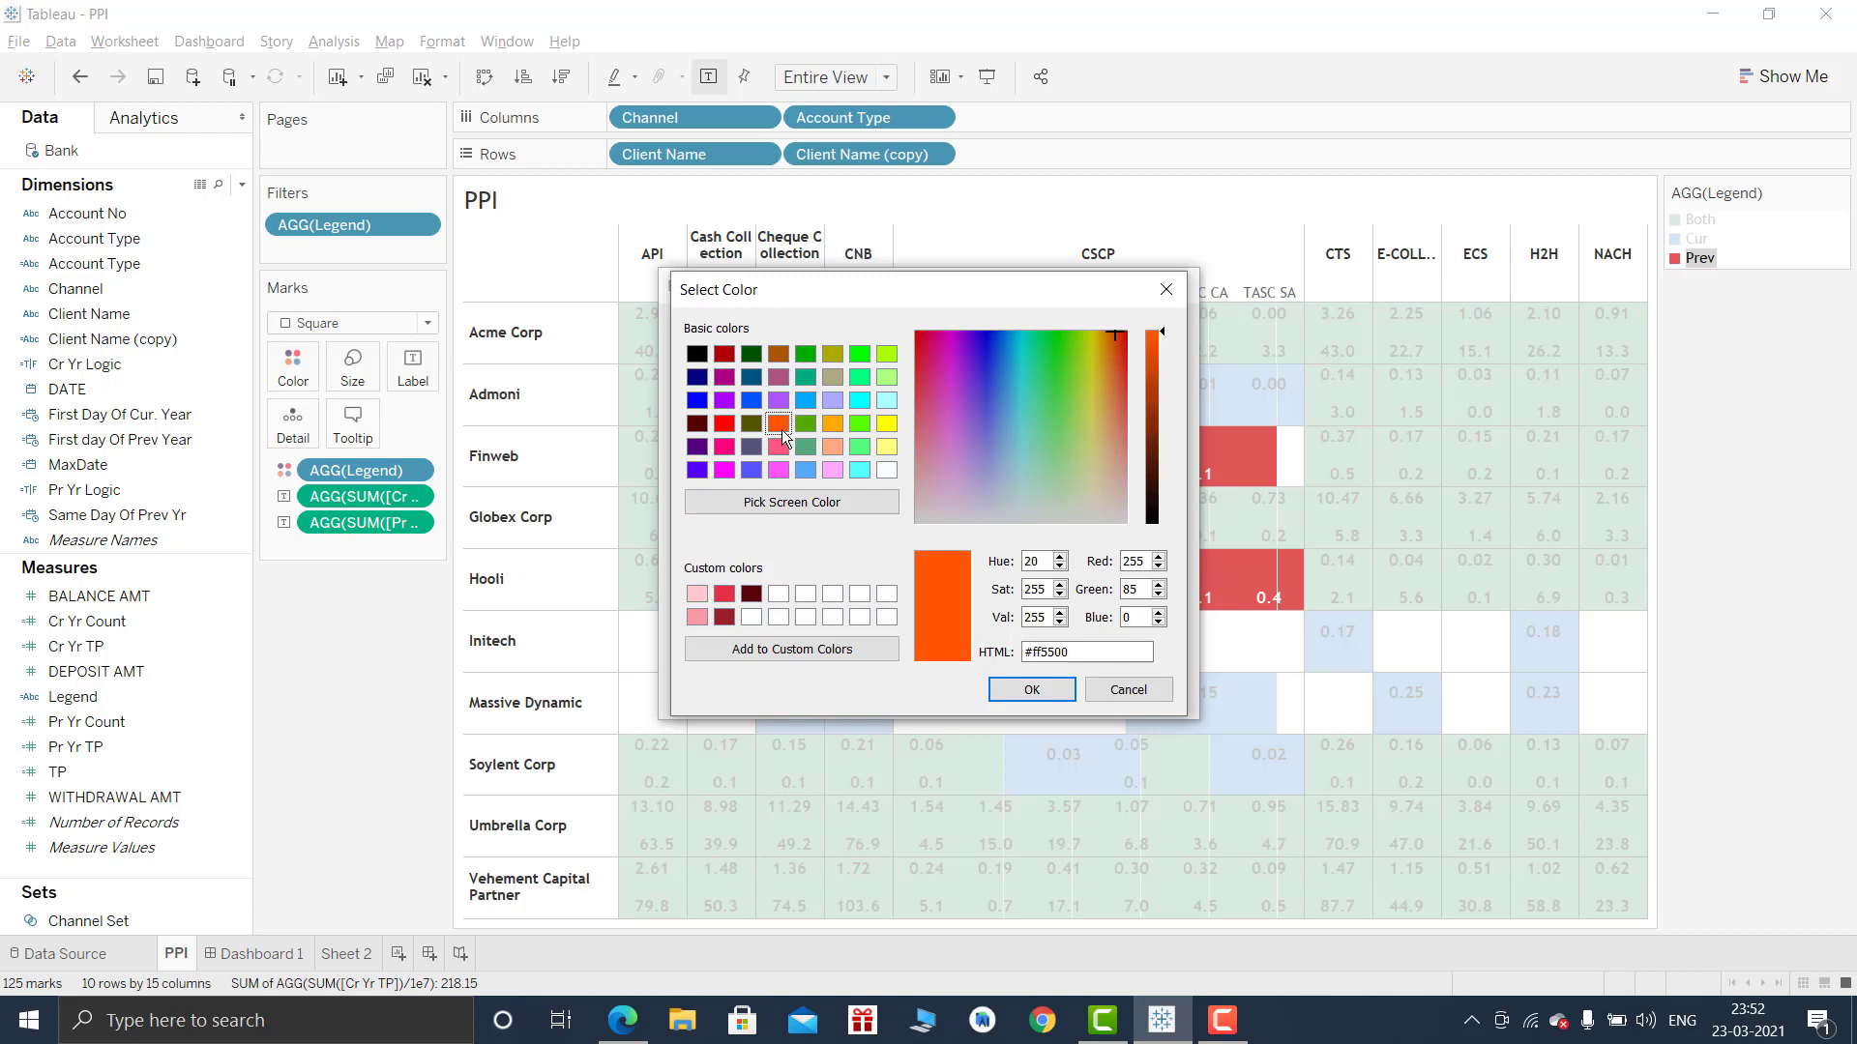
left_click(720, 426)
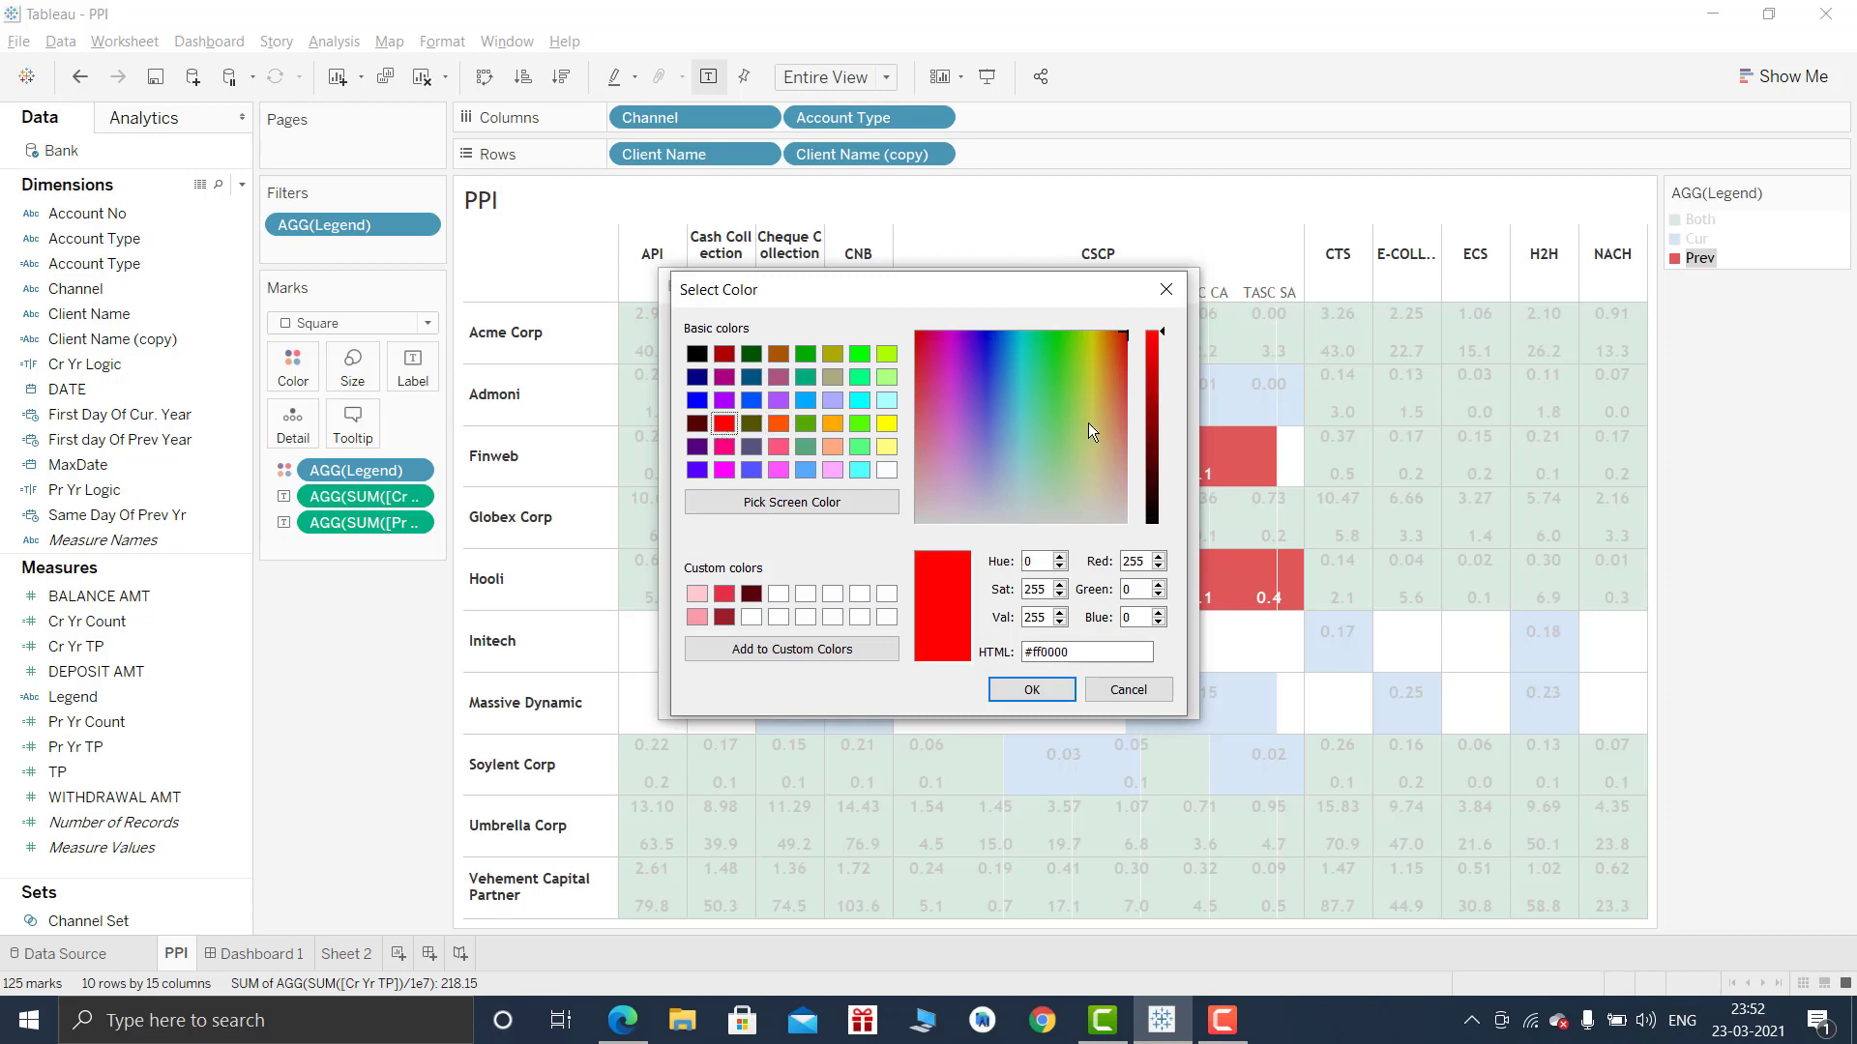
left_click(1158, 362)
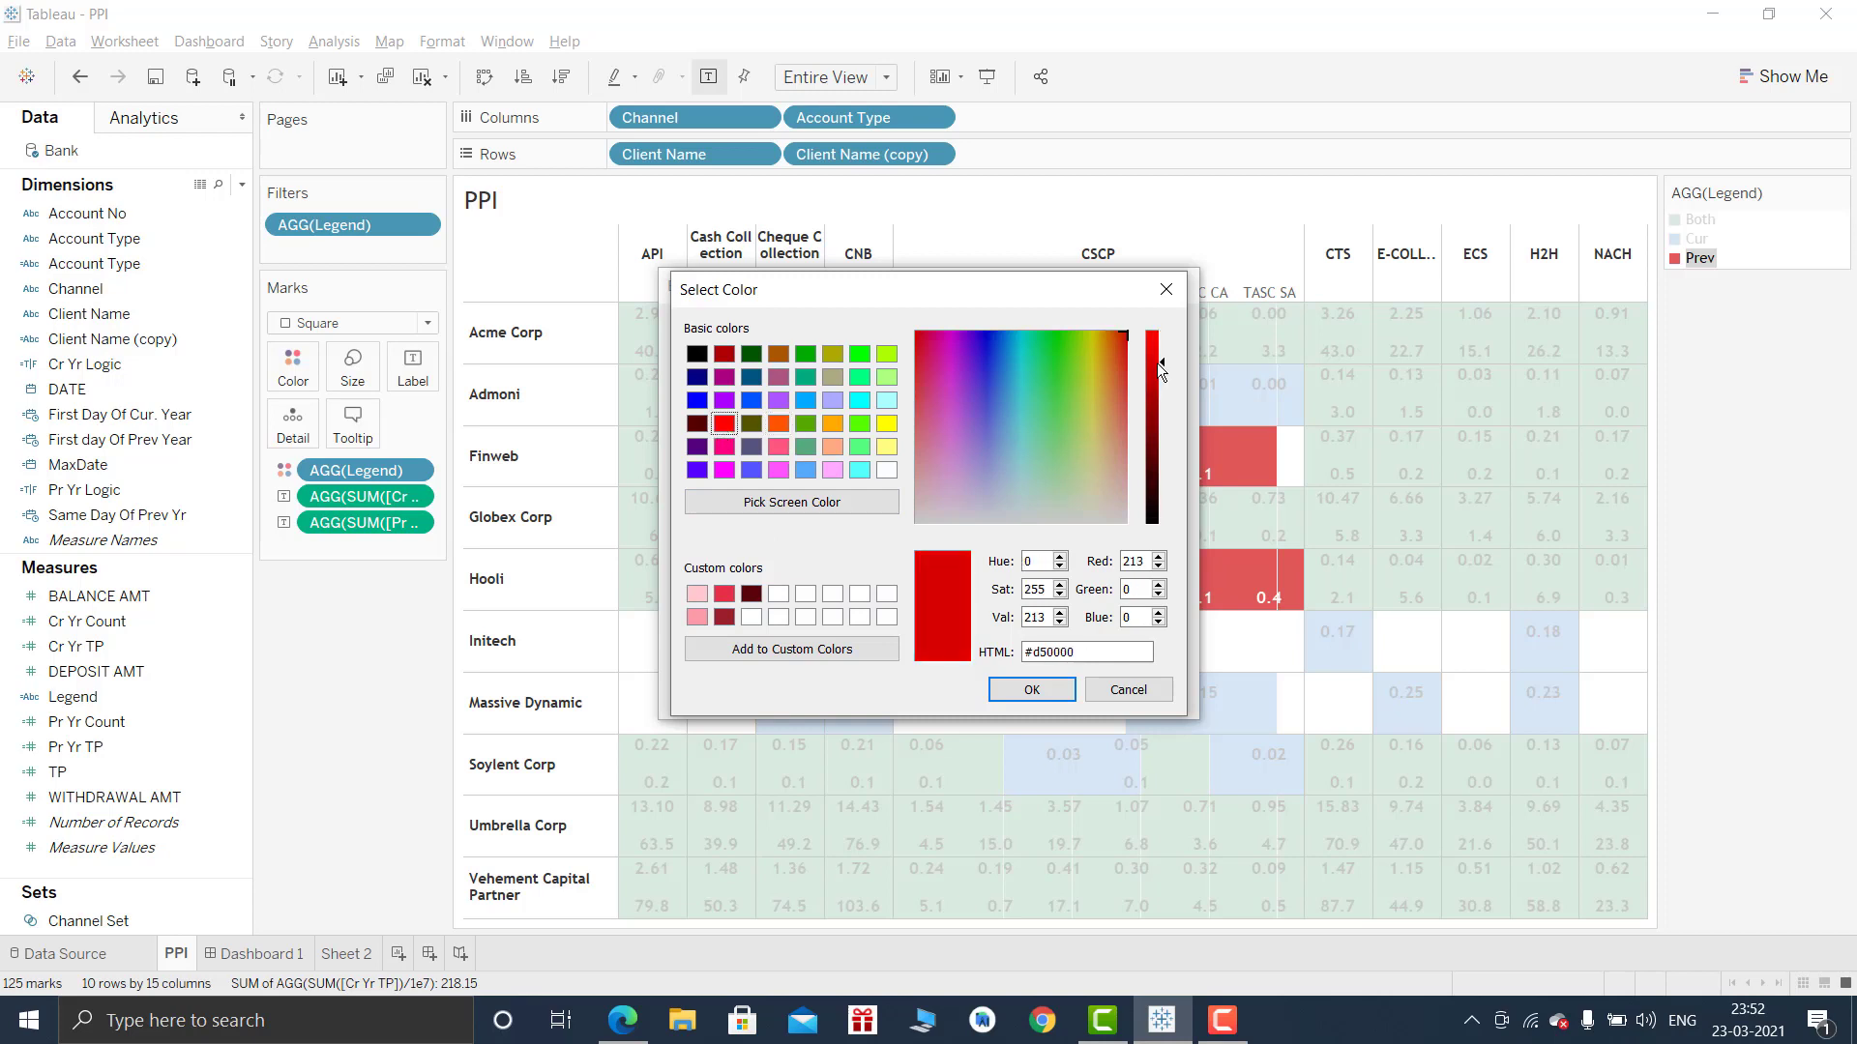
left_click_drag(1156, 363, 1156, 367)
left_click(1007, 696)
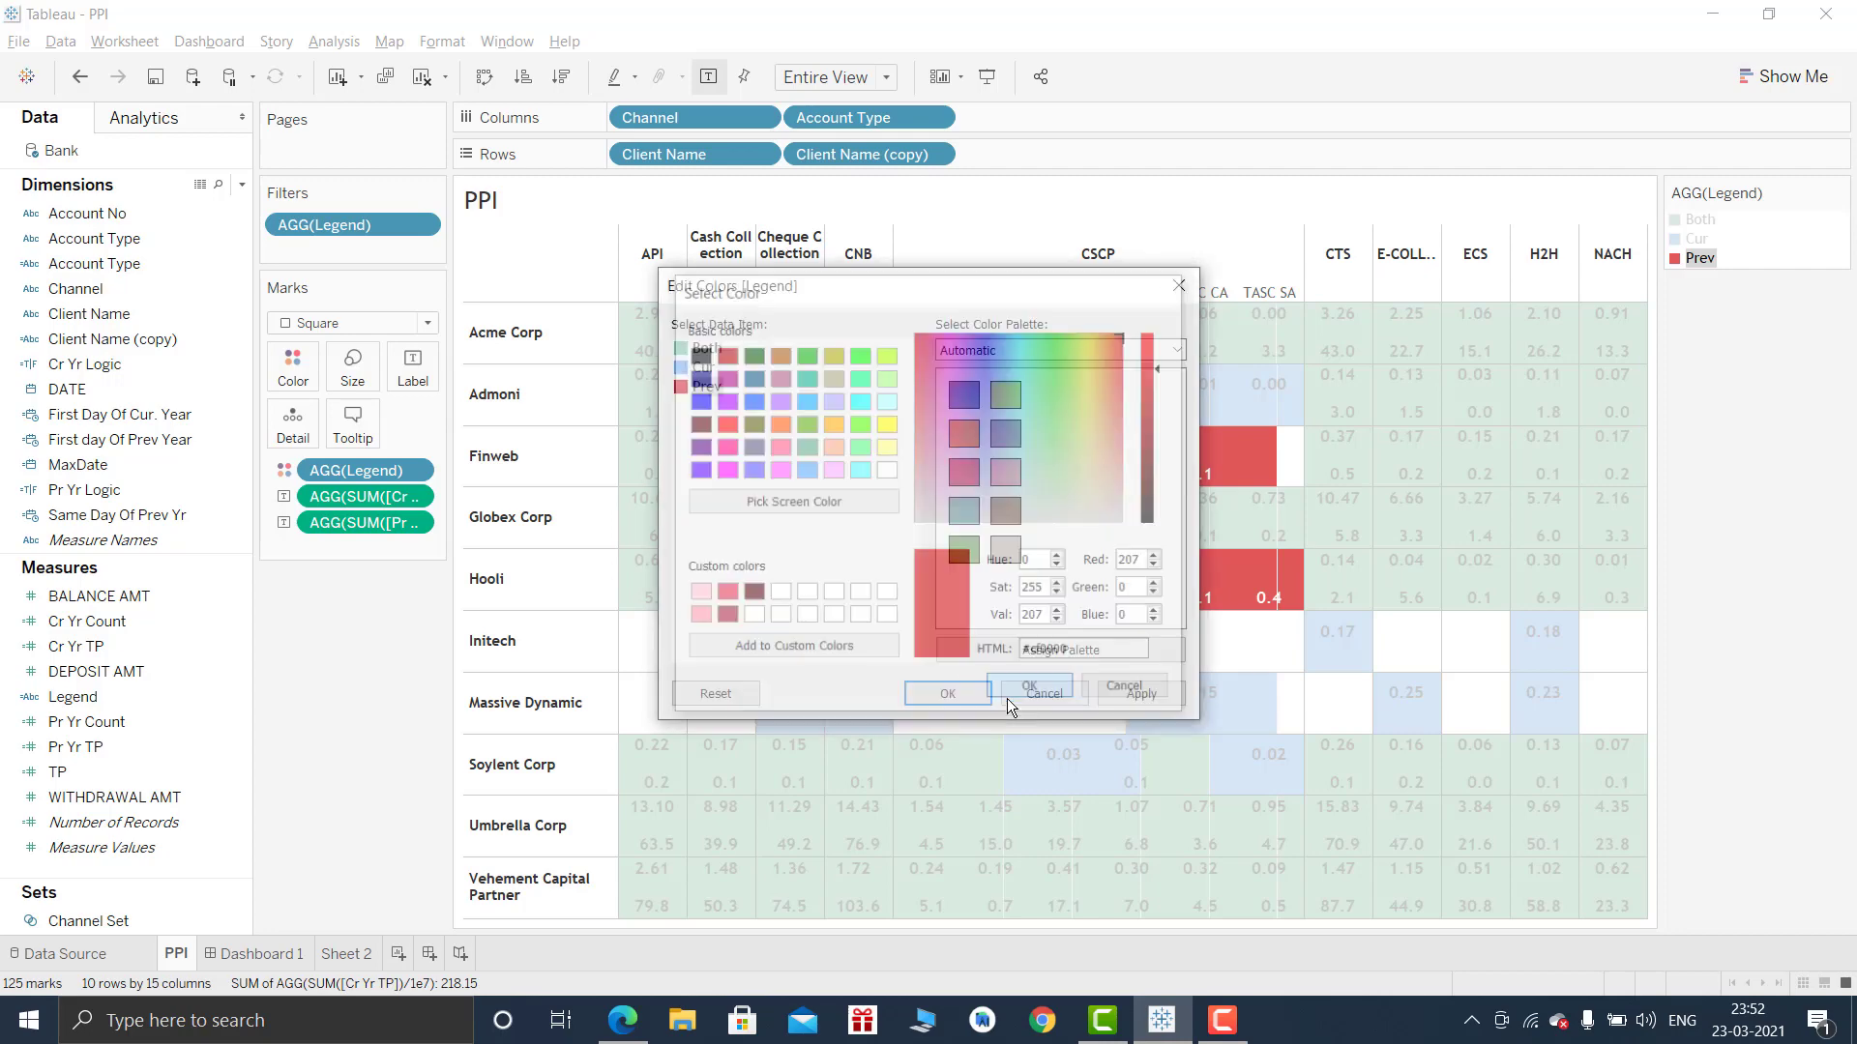
left_click(1170, 696)
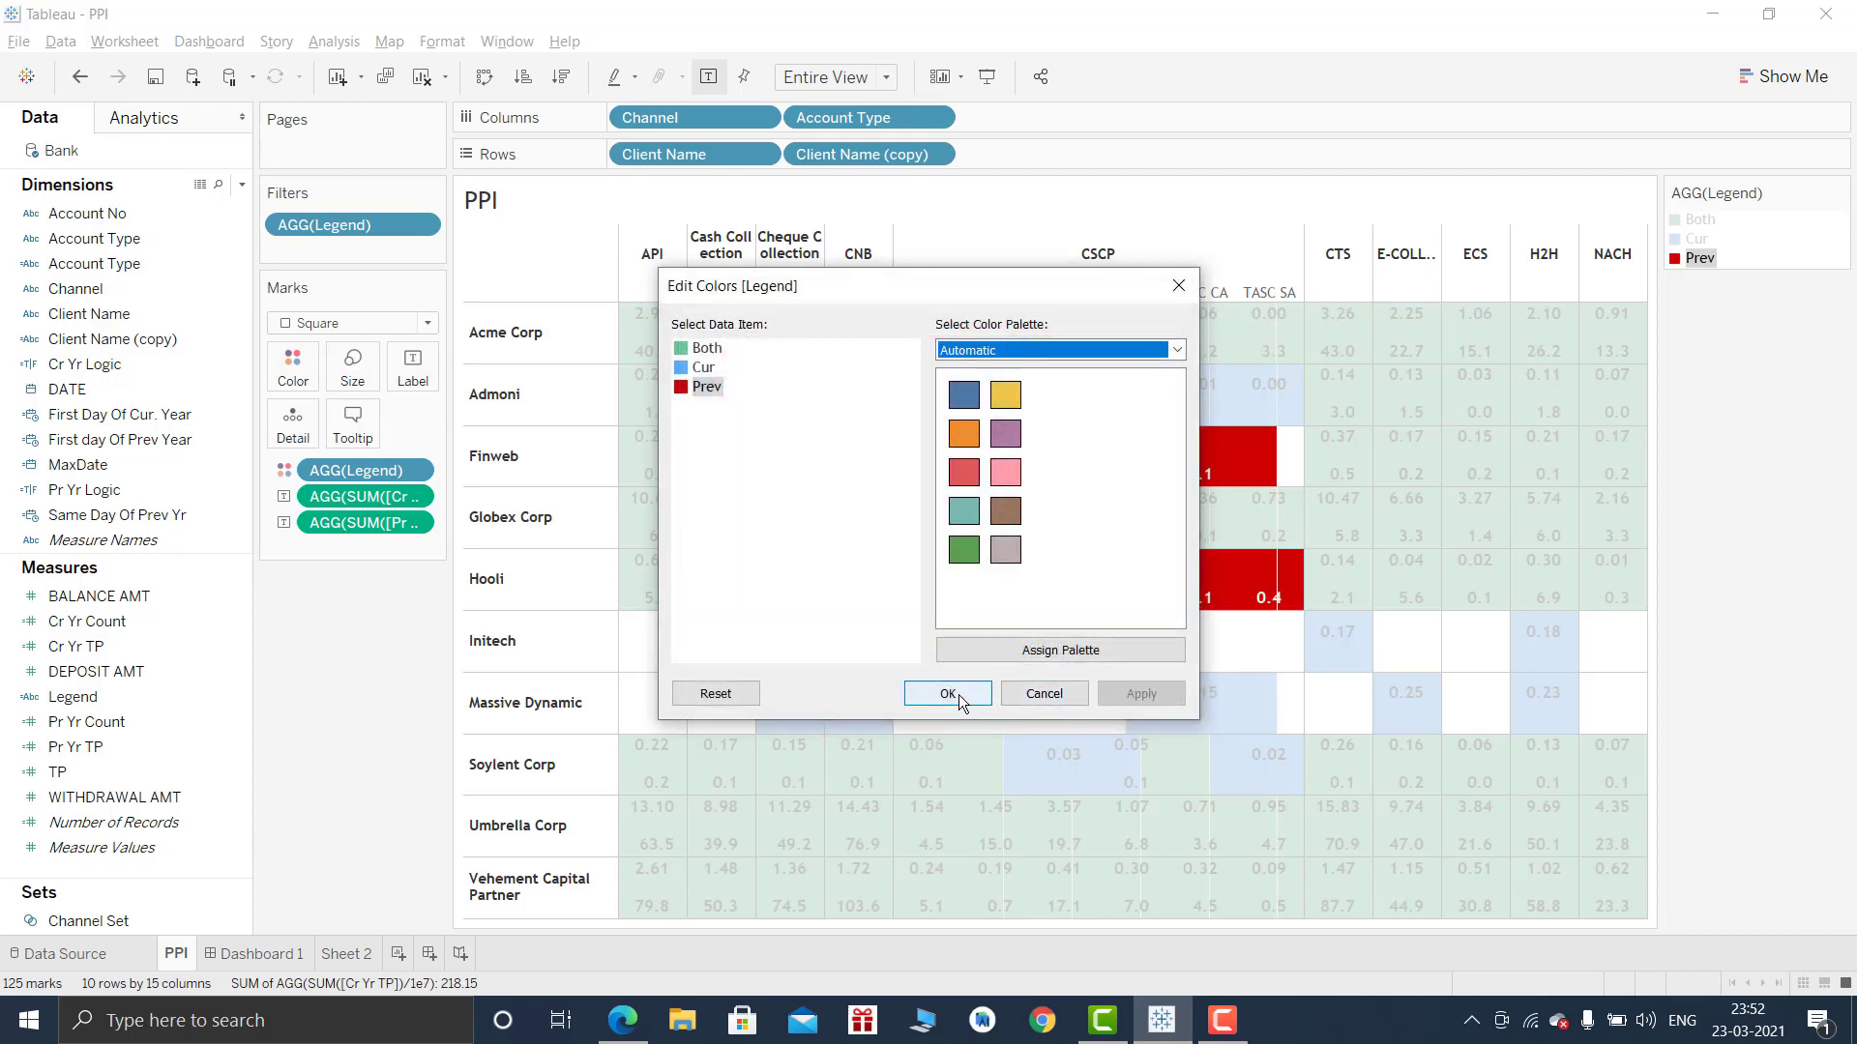
left_click(948, 695)
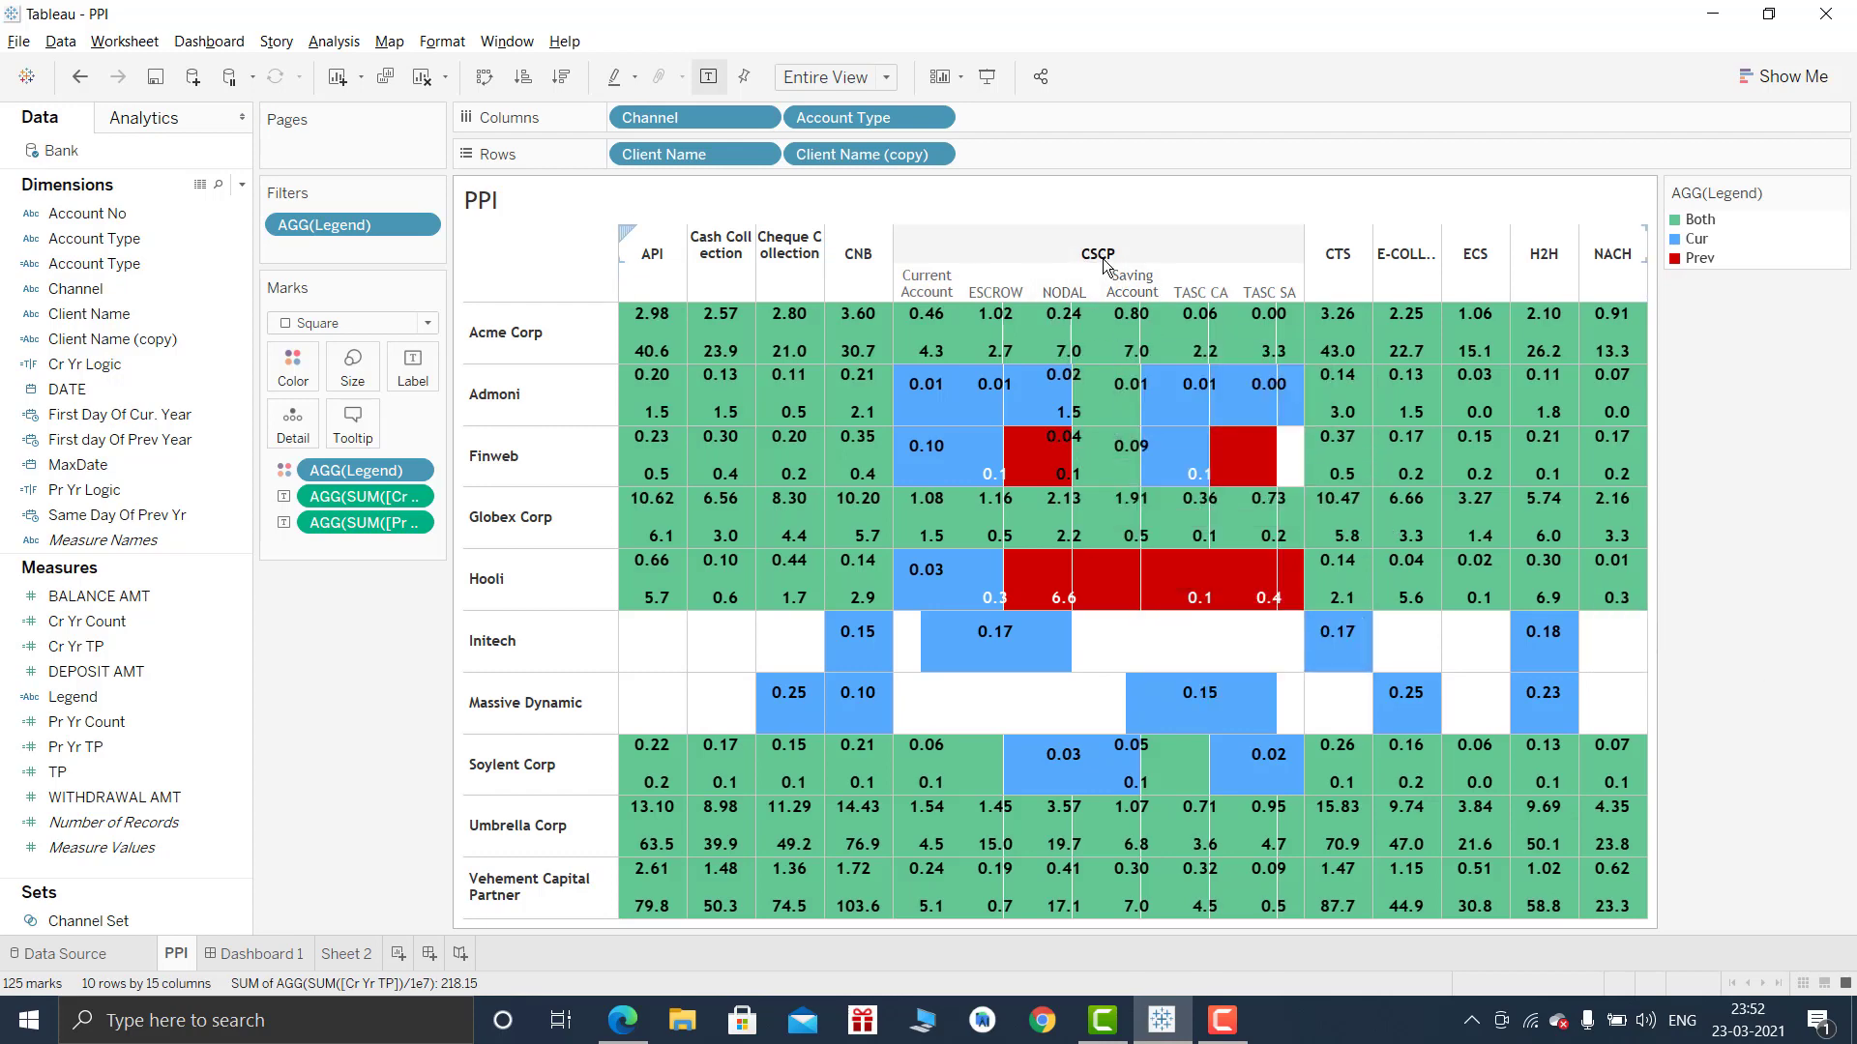
Inspect the Hooli mark under CSCP and highlight the whole CSCP column in the PPI sheet.
mouse_move(1047, 581)
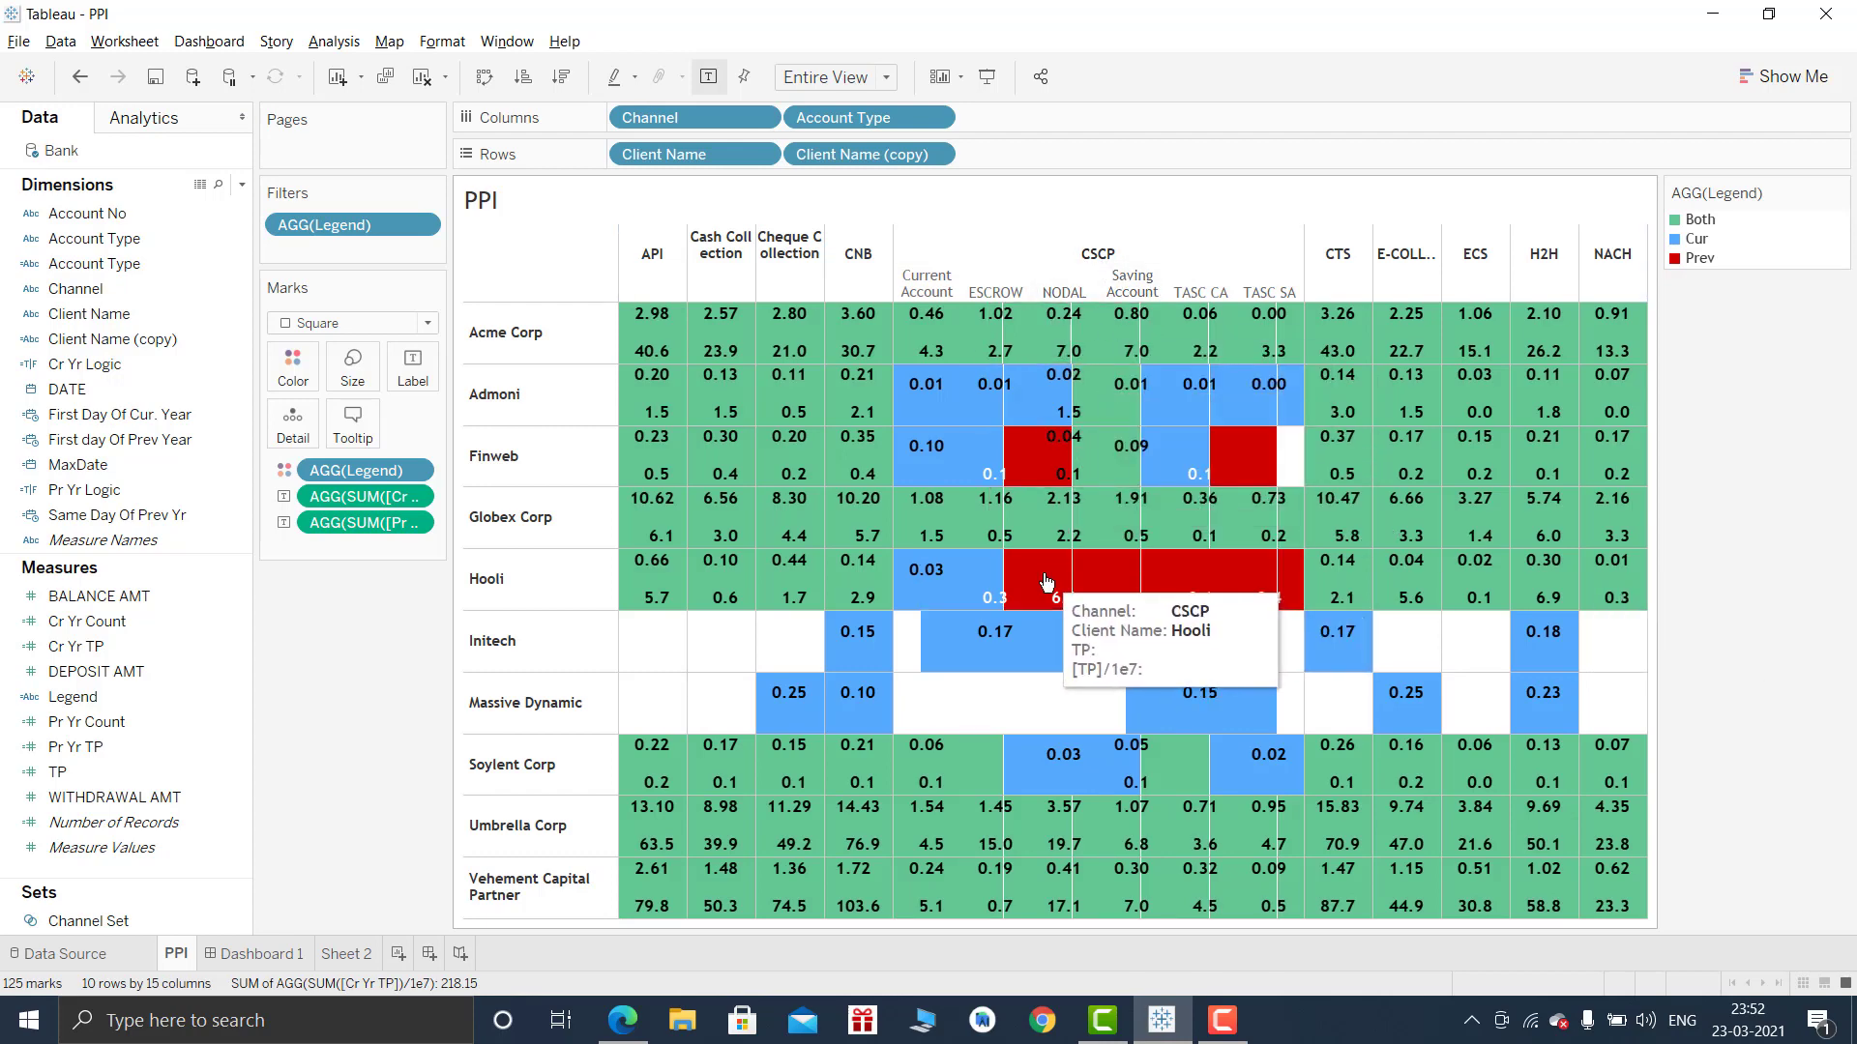
left_click(1046, 581)
left_click(1046, 582)
left_click(1098, 247)
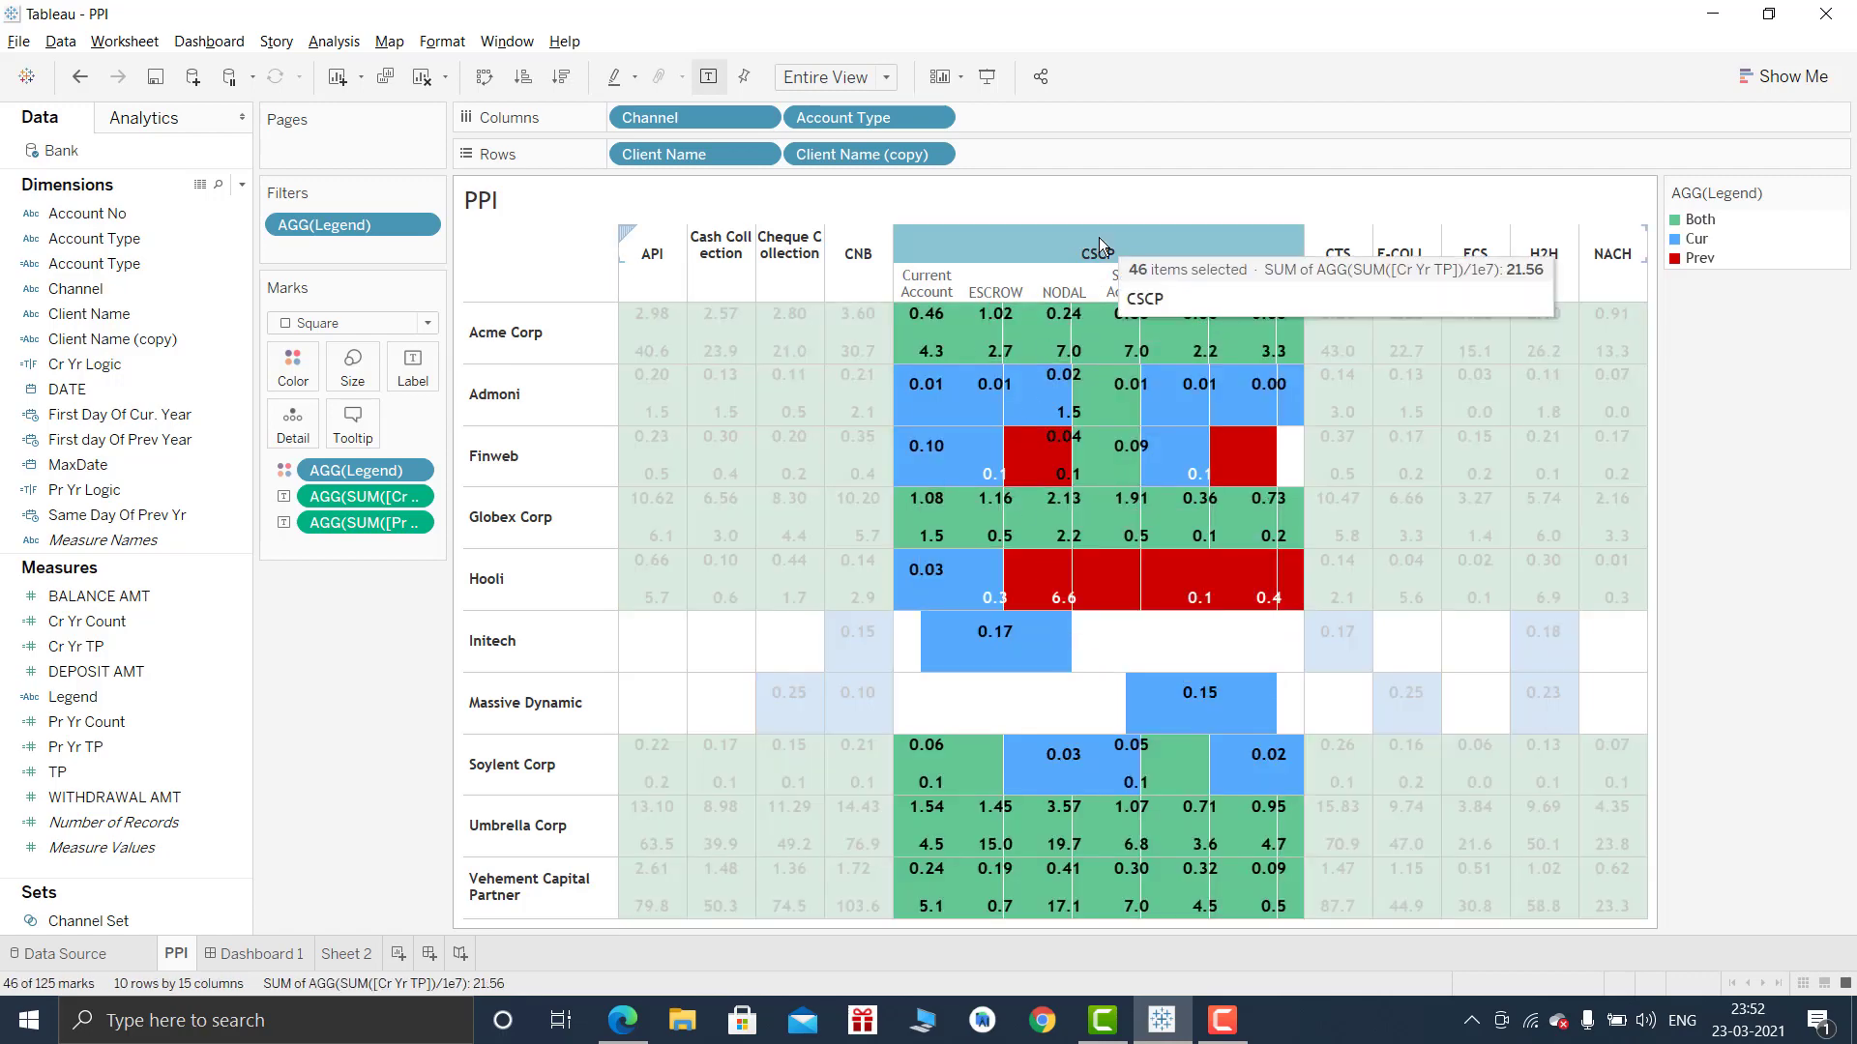
left_click(1099, 236)
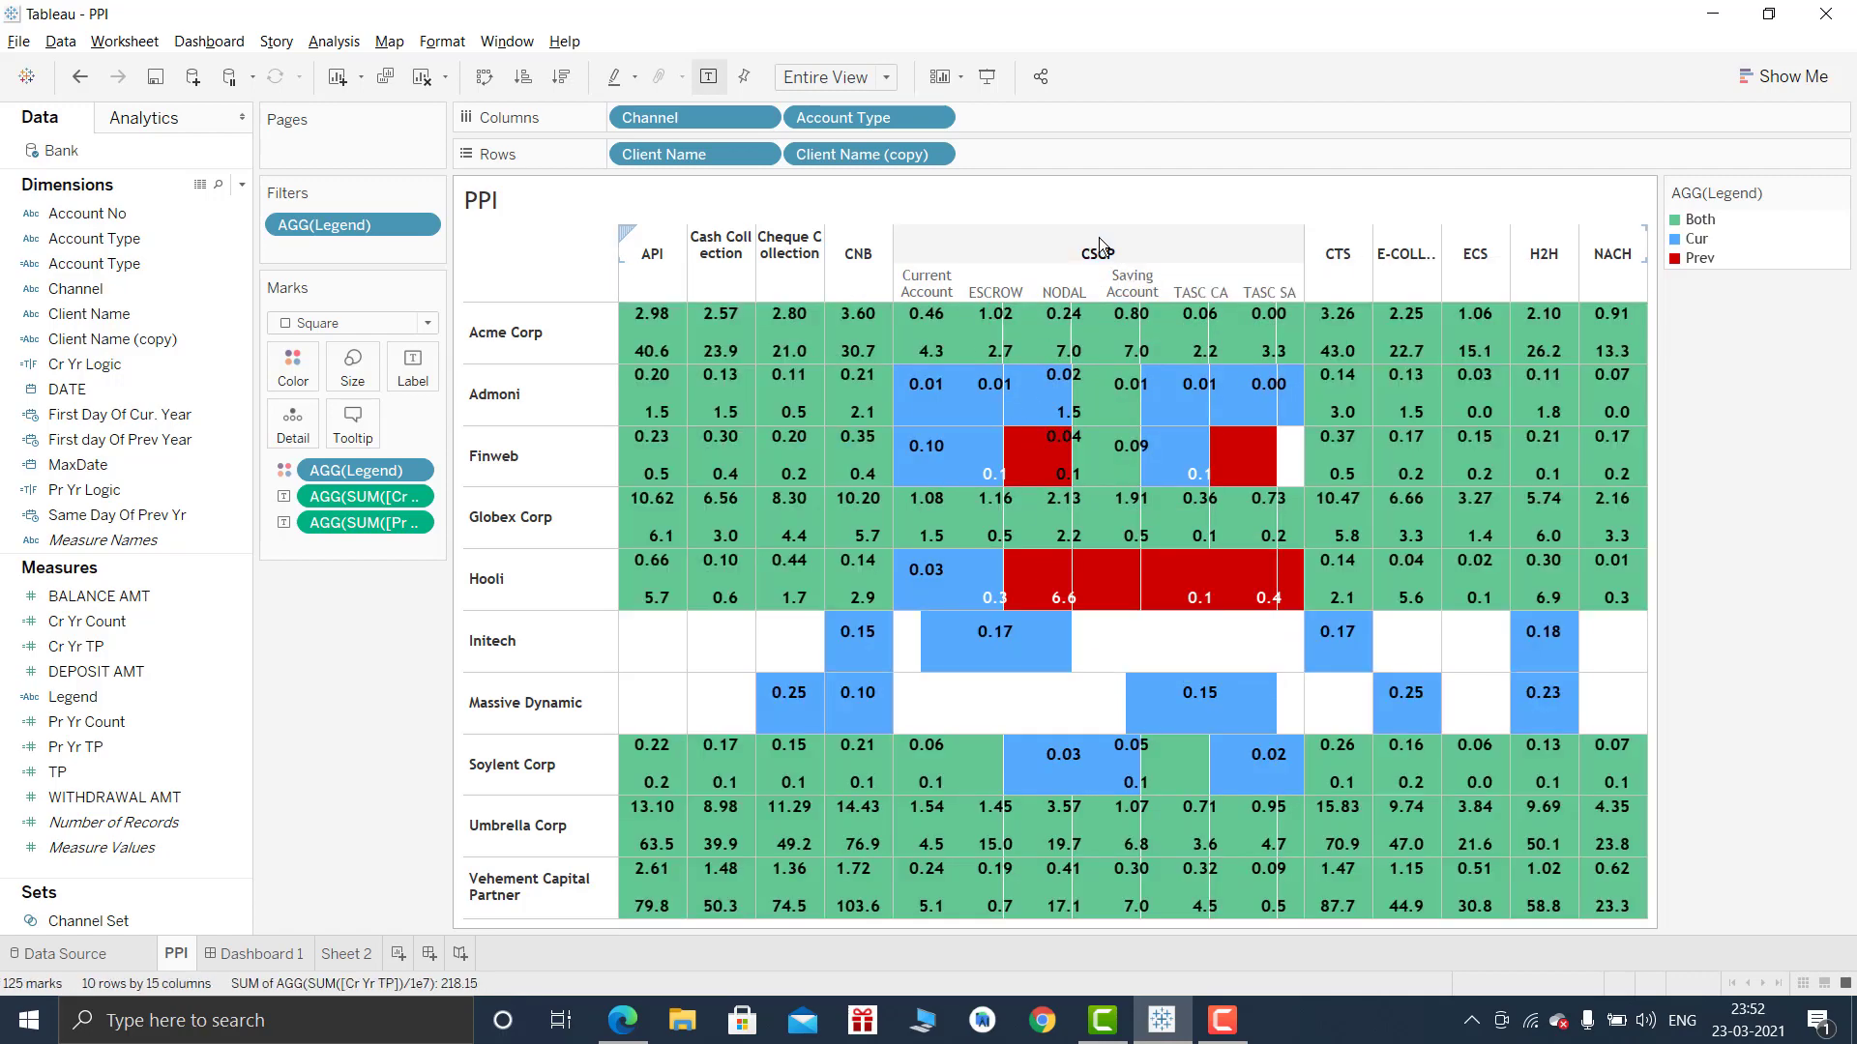
left_click(1096, 253)
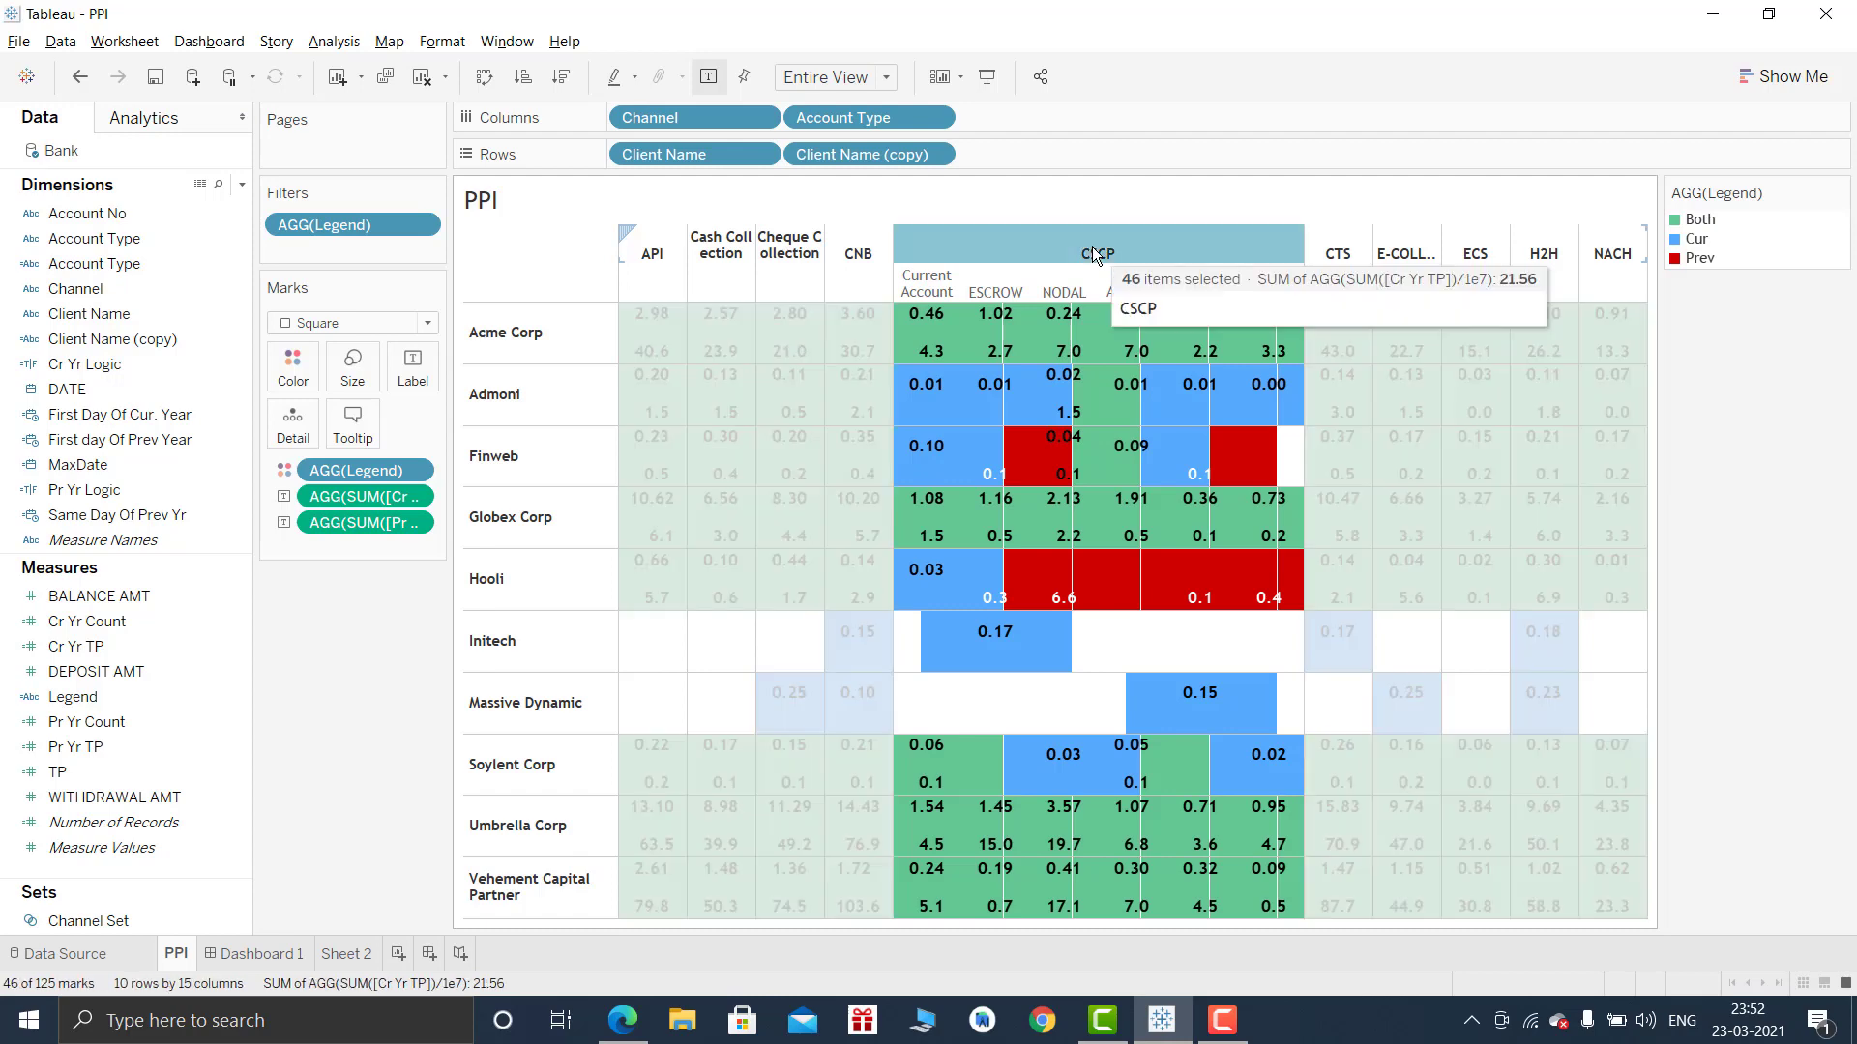
Return to Dashboard 1 and collapse the account-type columns of the CSCP channel.
left_click(256, 955)
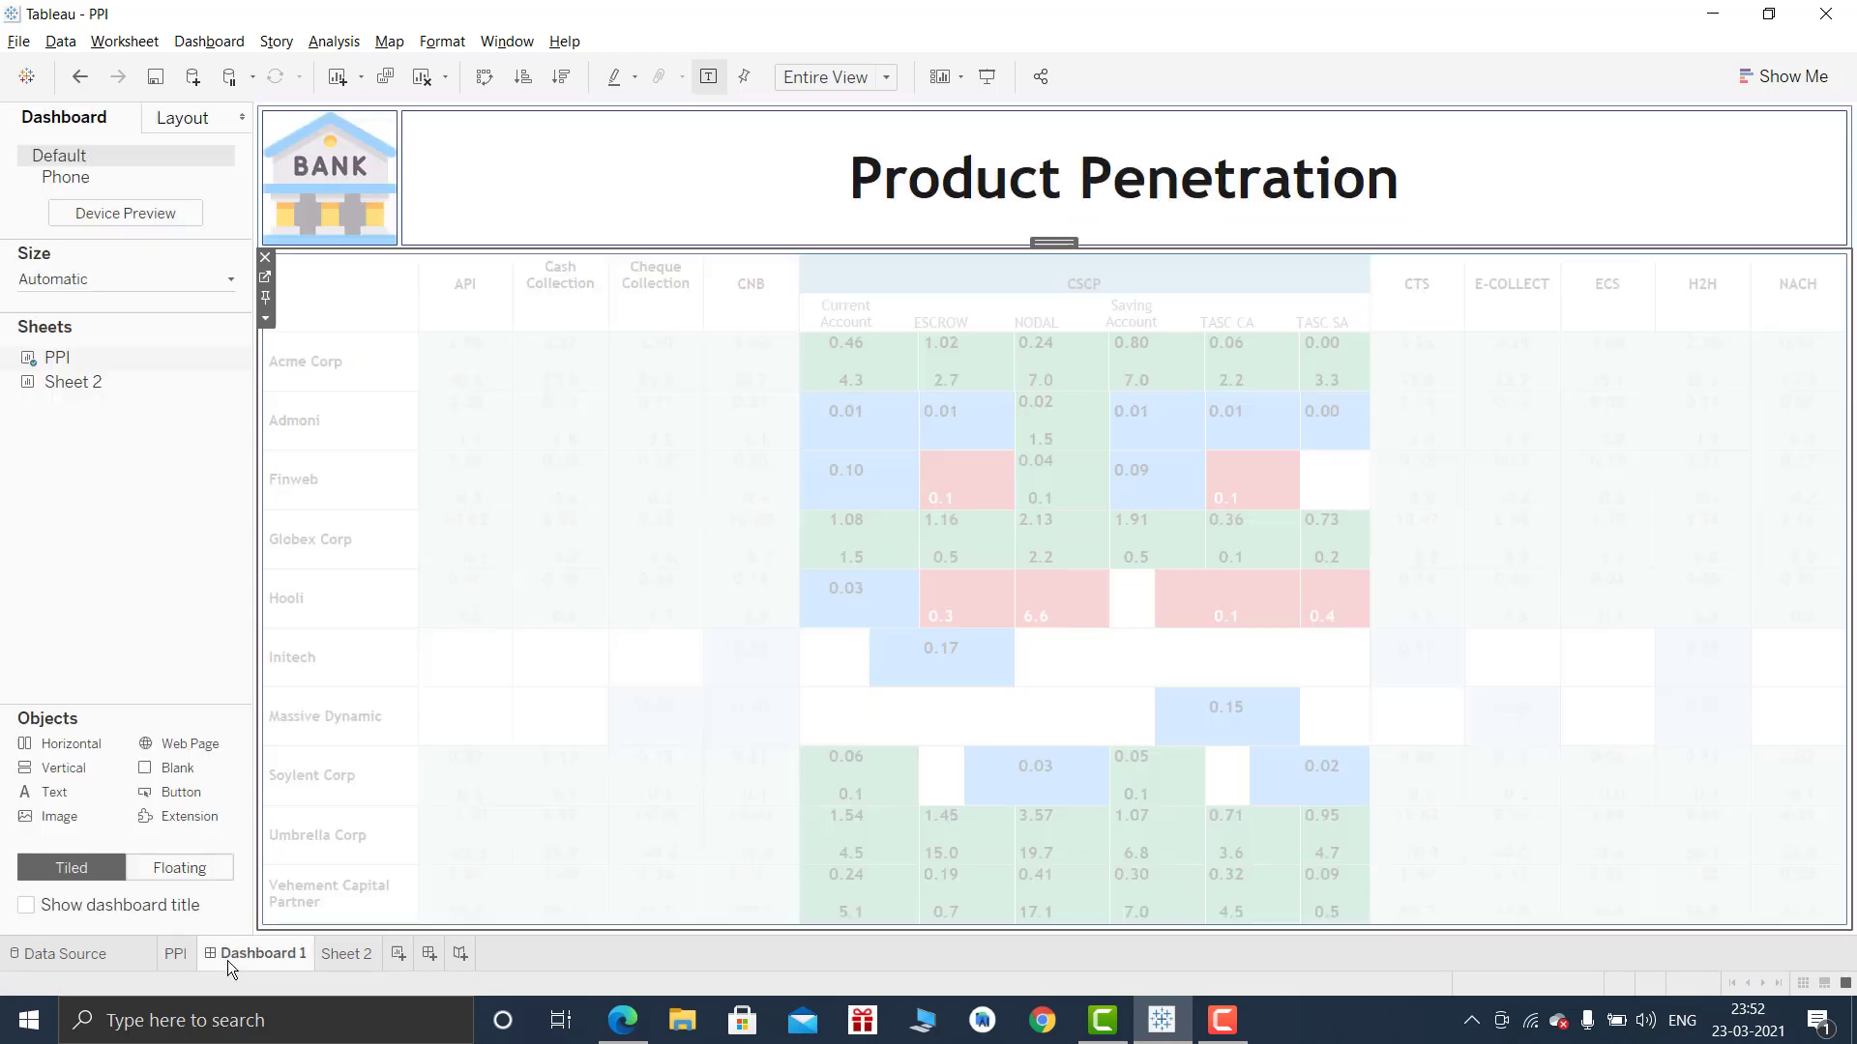
left_click(1052, 263)
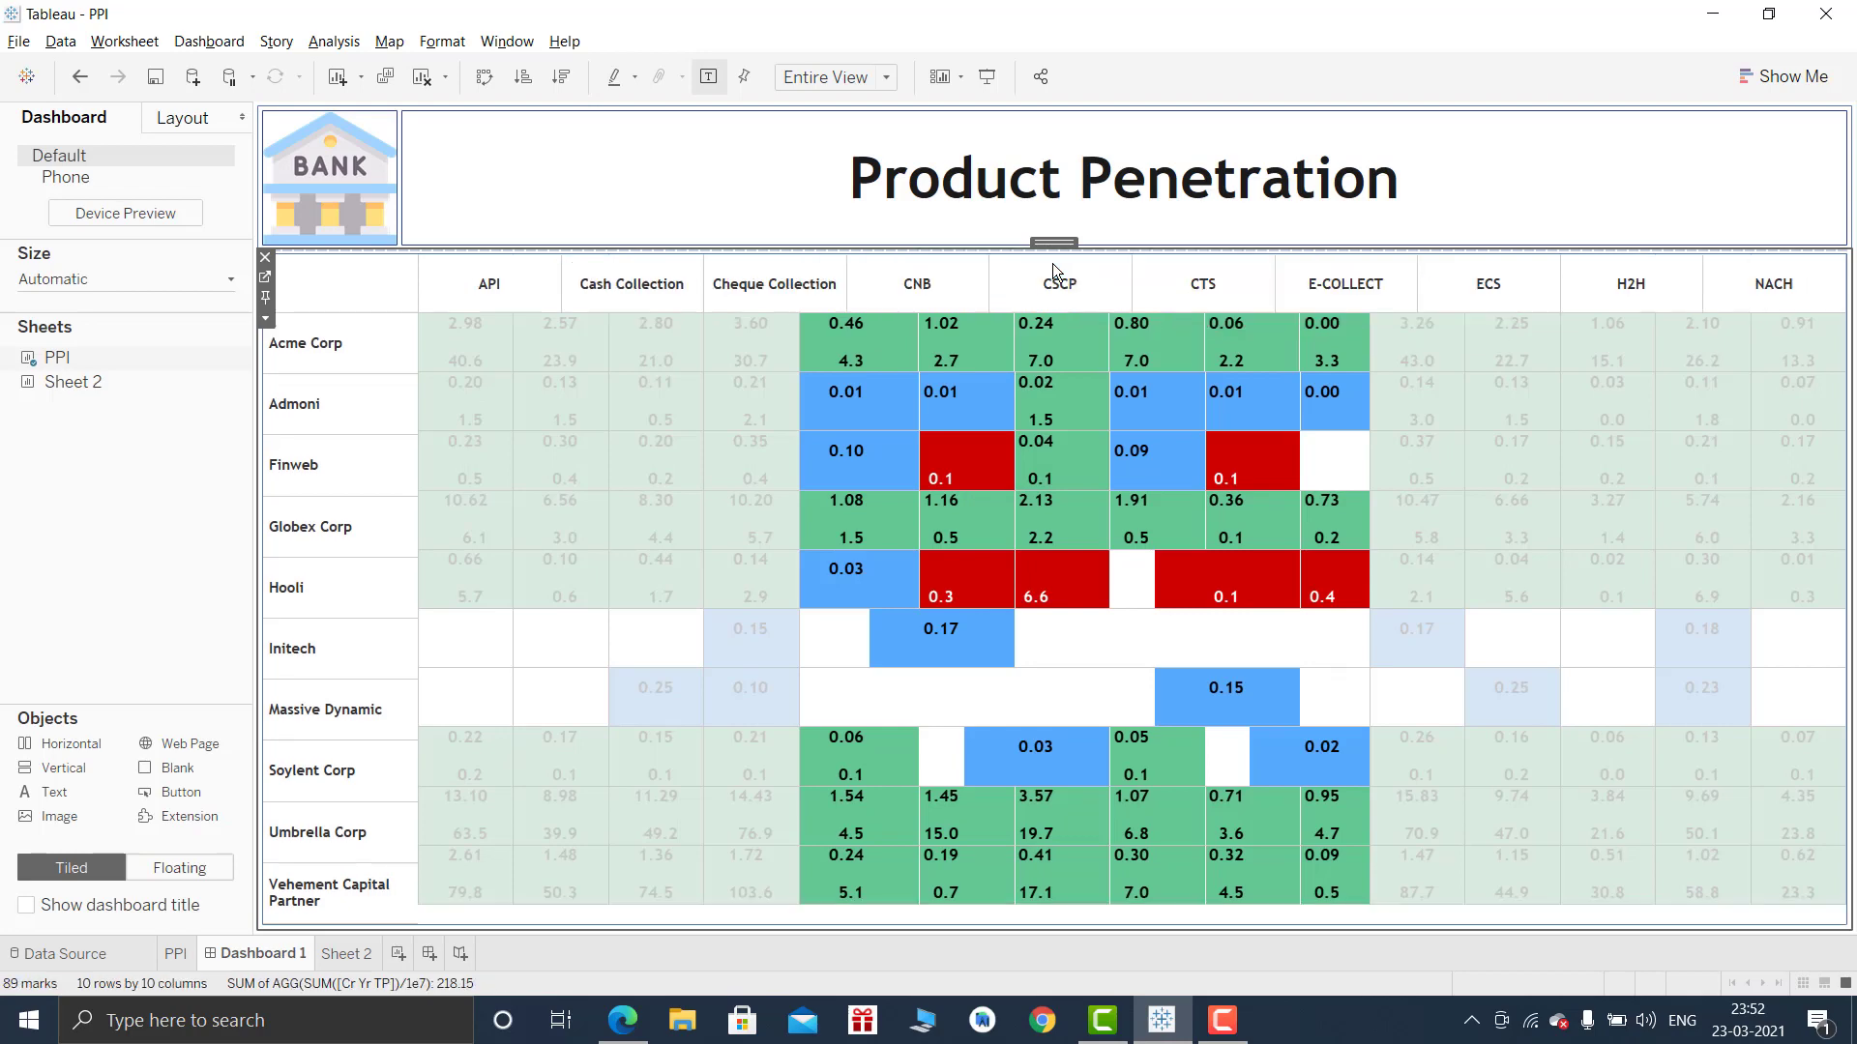